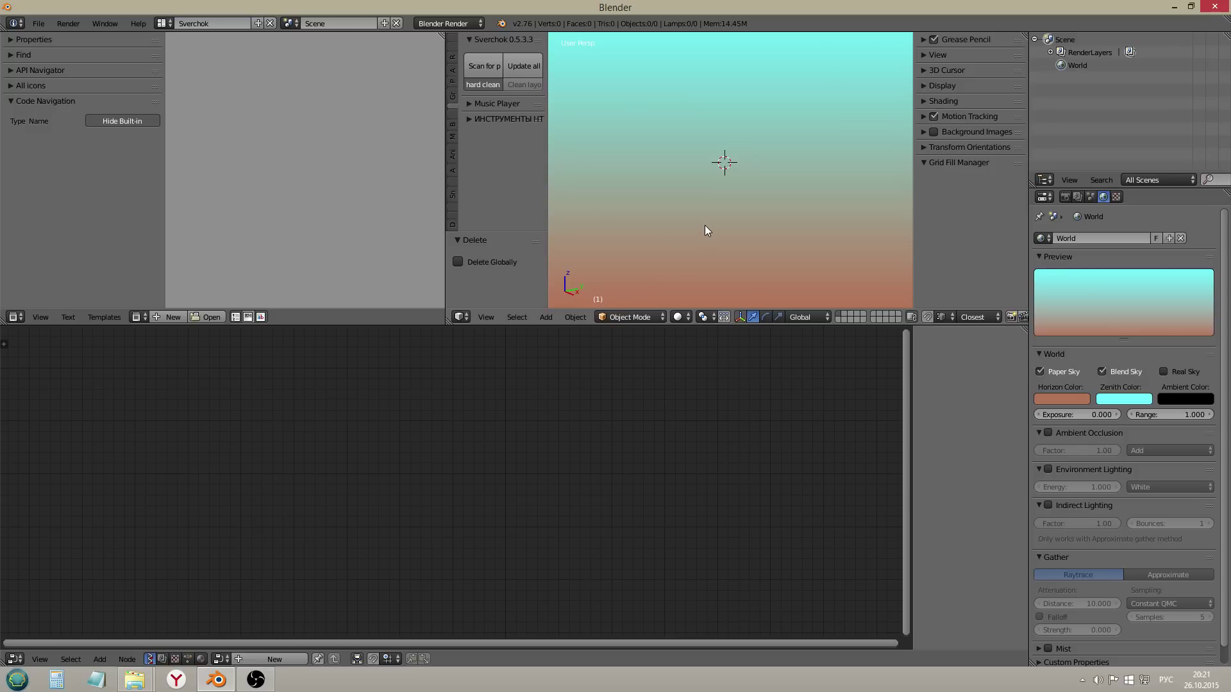
# Step: Add a Bezier circle to the empty scene at the 3D cursor
pyautogui.scroll(-1, 695, 228)
pyautogui.hotkey('shift', 'a')
pyautogui.moveTo(752, 160)
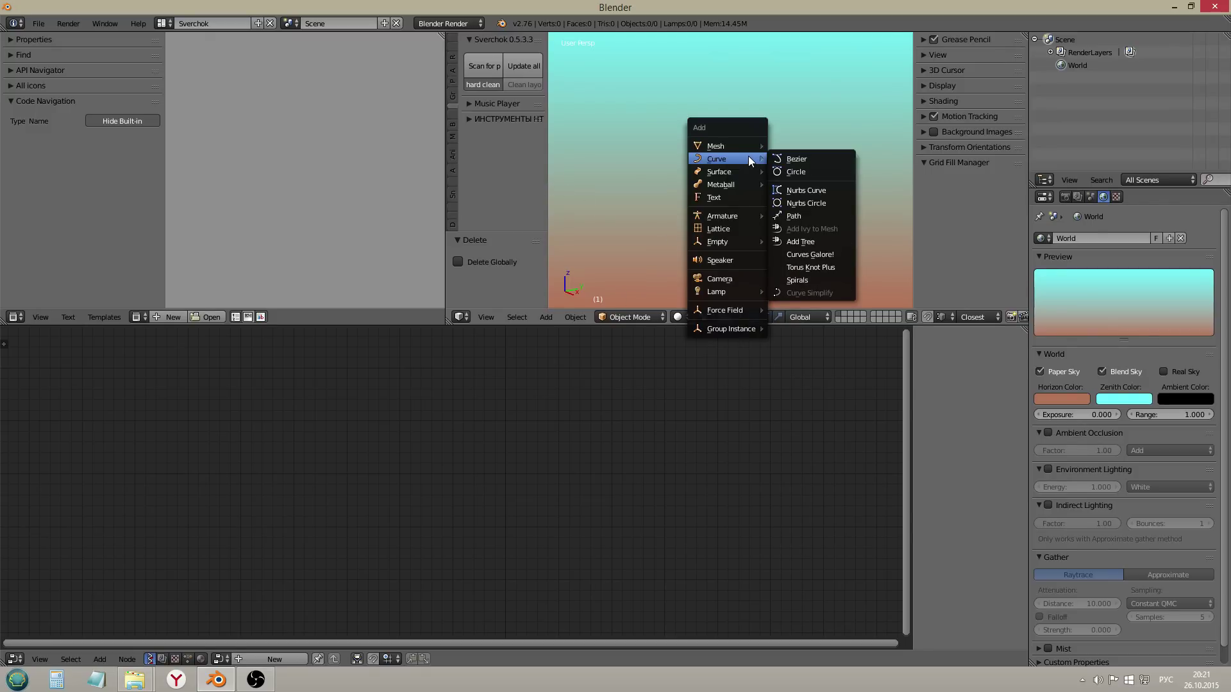
pyautogui.click(798, 170)
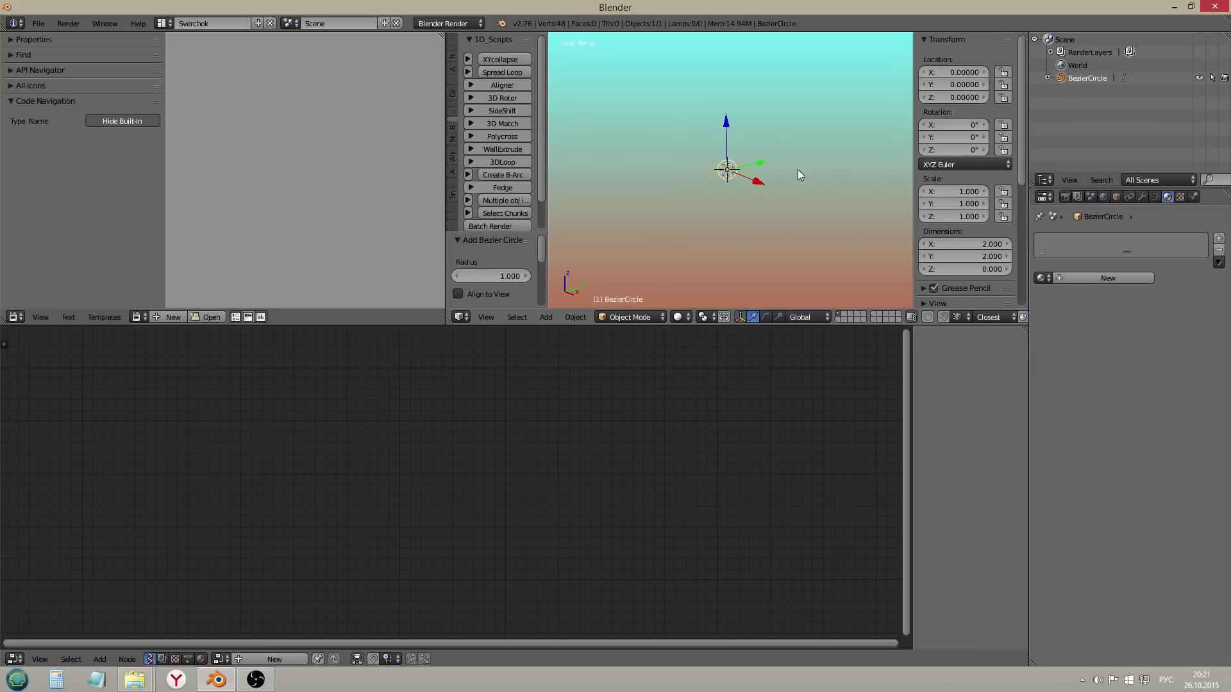
# Step: In edit mode, duplicate the circle five times upward along Z, stacking the copies to a height of about 4 units
pyautogui.moveTo(740, 165); pyautogui.dragTo(755, 213, button='middle')
pyautogui.press('Tab')
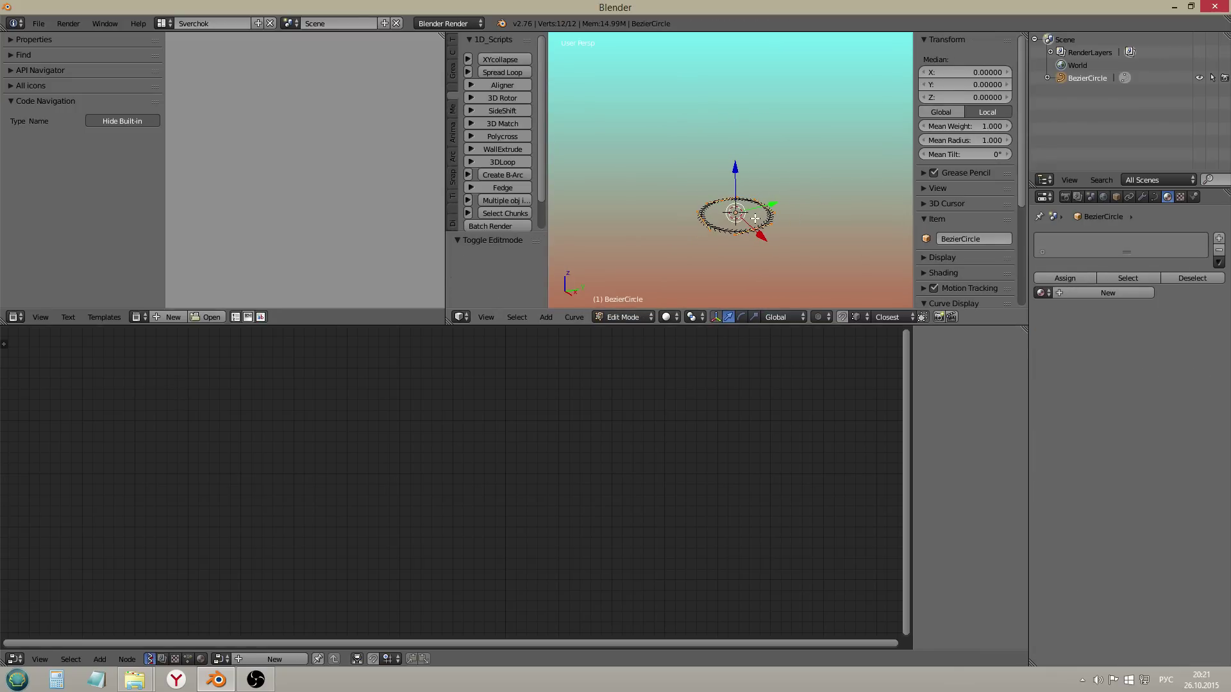
pyautogui.hotkey('shift', 'd')
pyautogui.press('z')
pyautogui.click(756, 211)
pyautogui.hotkey('shift', 'd')
pyautogui.press('z')
pyautogui.click(756, 192)
pyautogui.hotkey('shift', 'd')
pyautogui.press('z')
pyautogui.click(752, 154)
pyautogui.hotkey('shift', 'd')
pyautogui.press('z')
pyautogui.click(746, 116)
pyautogui.hotkey('shift', 'd')
pyautogui.press('z')
pyautogui.click(747, 84)
# Step: Enlarge the second and third circles from the bottom of the stack by factors of about 2.2 and 2.46
pyautogui.scroll(-2, 761, 182)
pyautogui.rightClick(764, 184)
pyautogui.press('l')
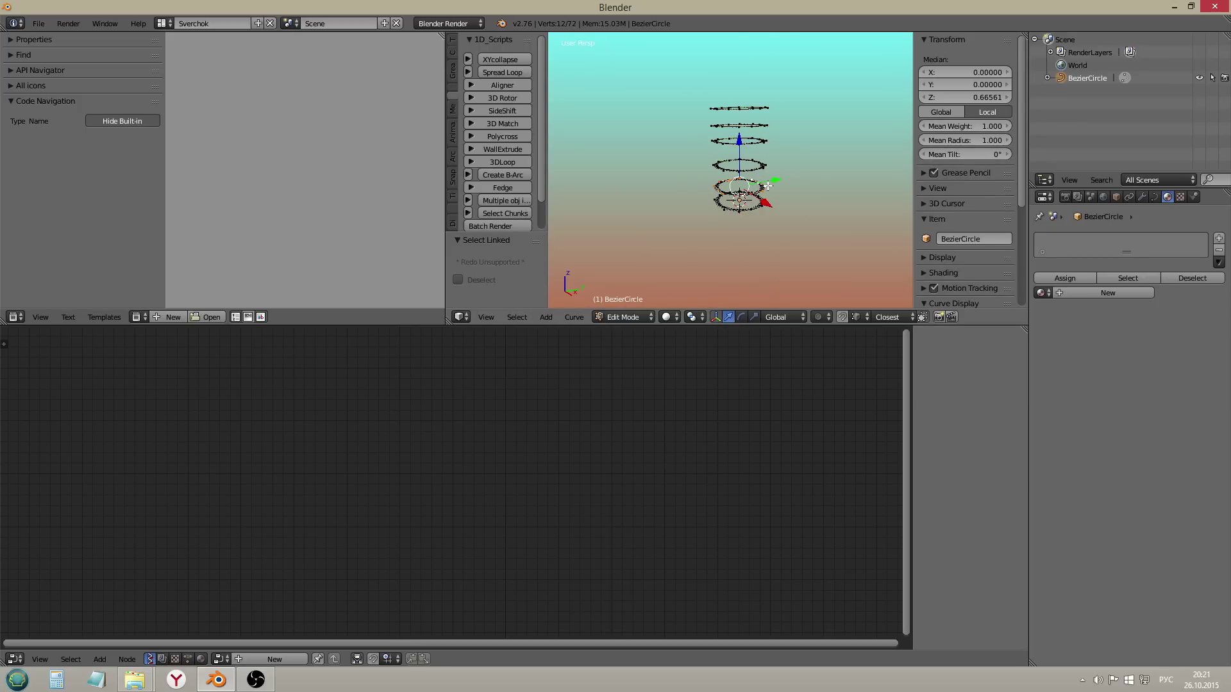
pyautogui.press('s')
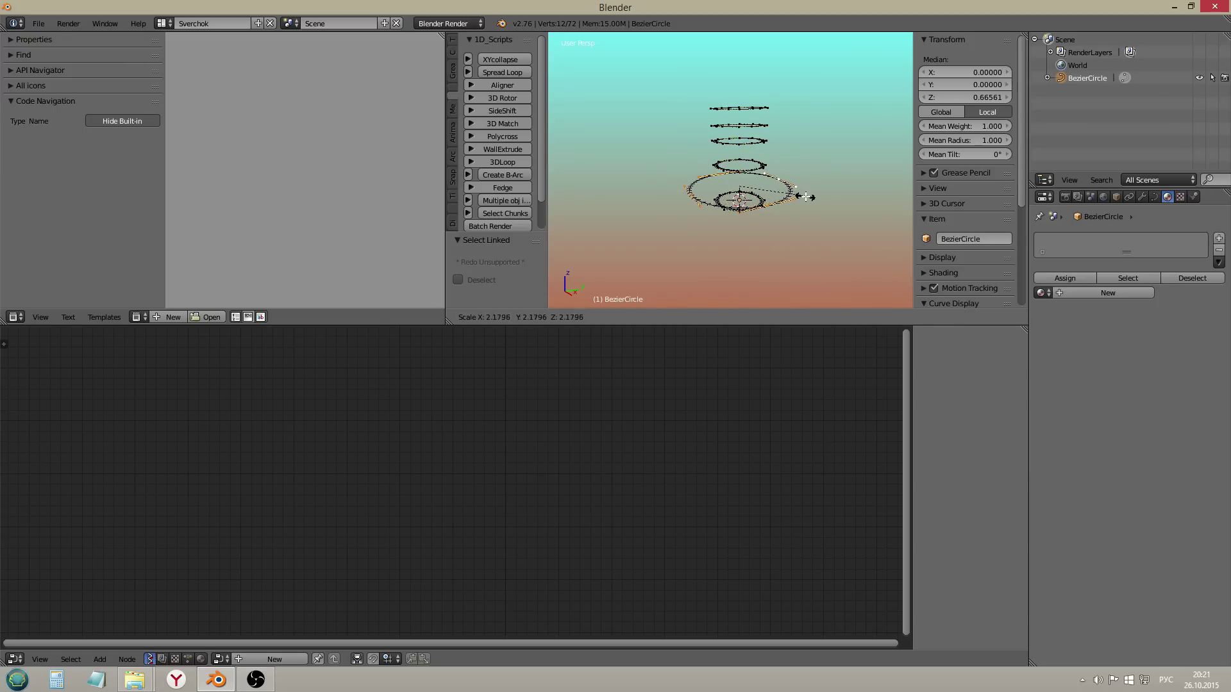
pyautogui.click(806, 195)
pyautogui.rightClick(765, 164)
pyautogui.press('l')
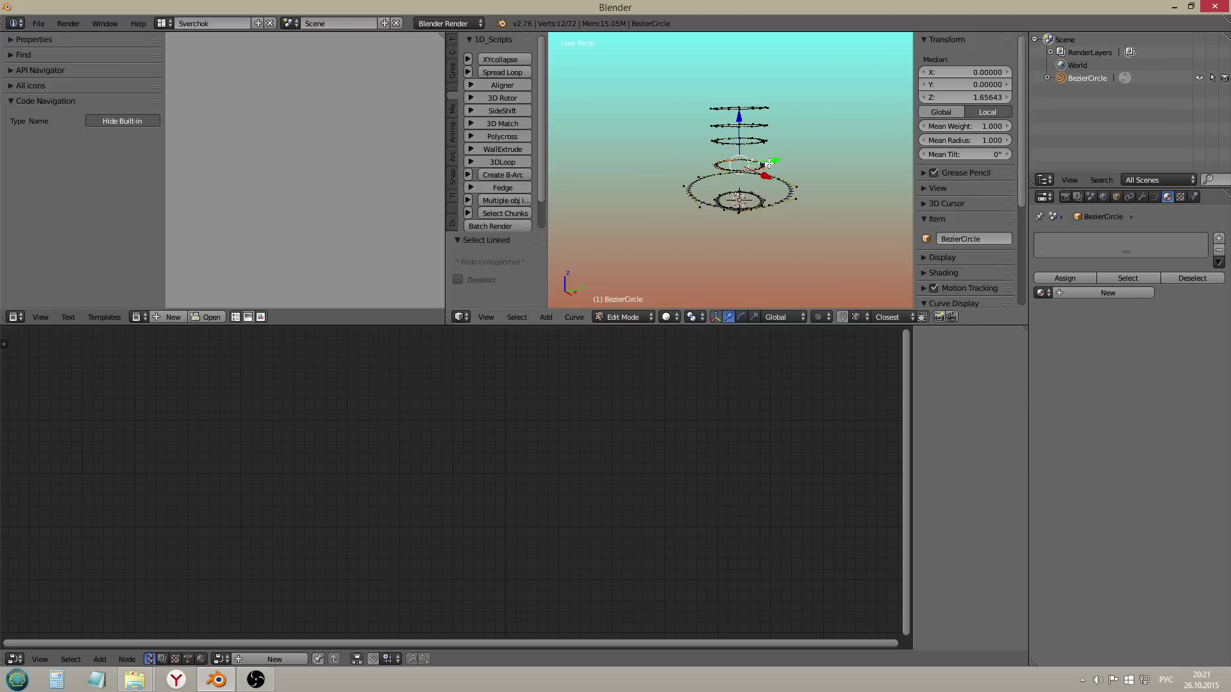
pyautogui.press('s')
pyautogui.click(813, 176)
# Step: Shrink the fourth and fifth circles from the bottom, scaling the fifth by about 0.62
pyautogui.rightClick(765, 142)
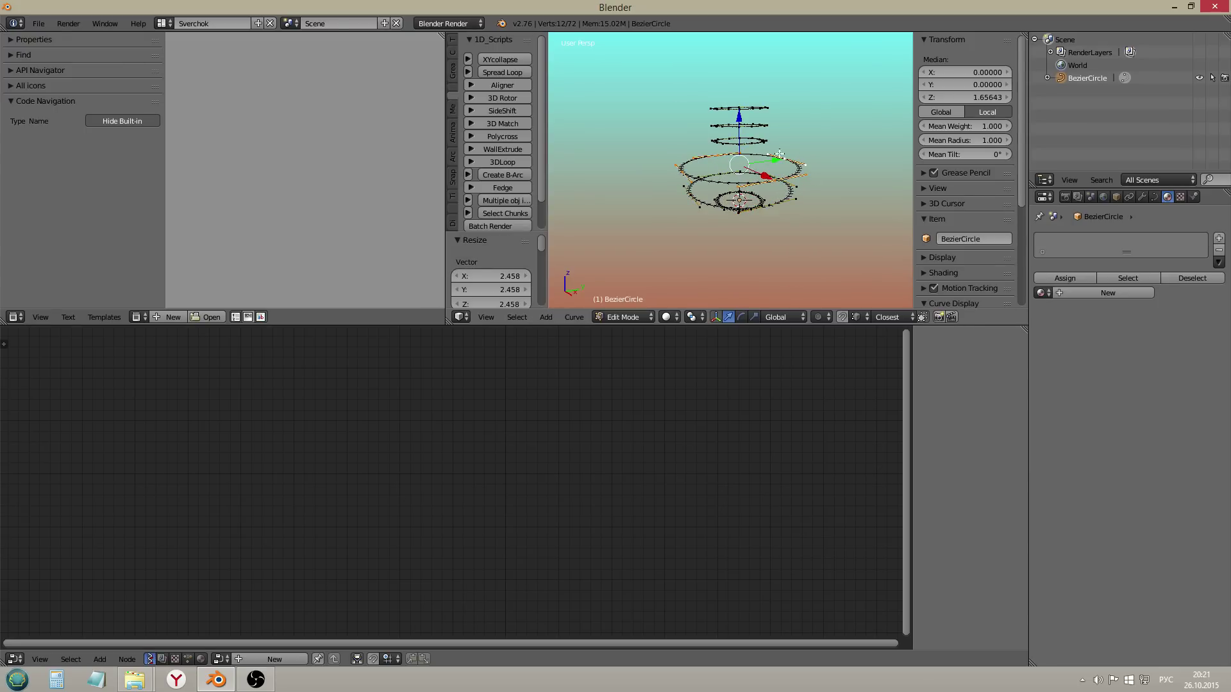
pyautogui.press('l')
pyautogui.press('s')
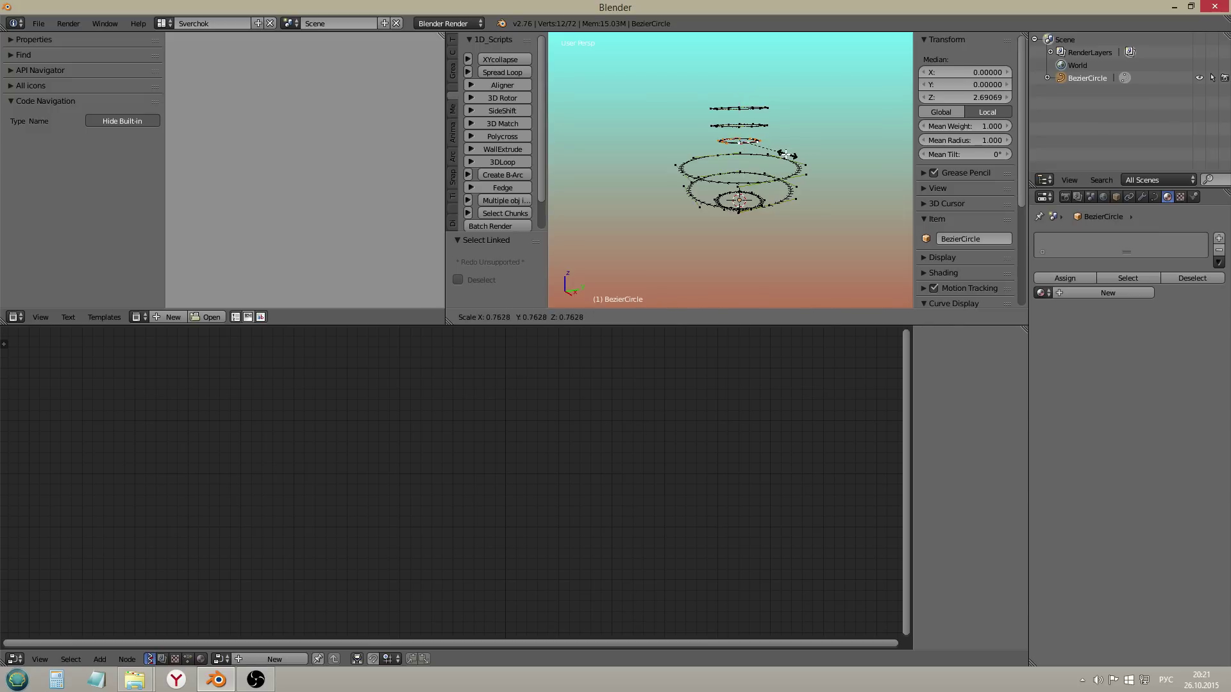
pyautogui.click(758, 141)
pyautogui.rightClick(765, 125)
pyautogui.press('l')
pyautogui.press('s')
pyautogui.click(767, 108)
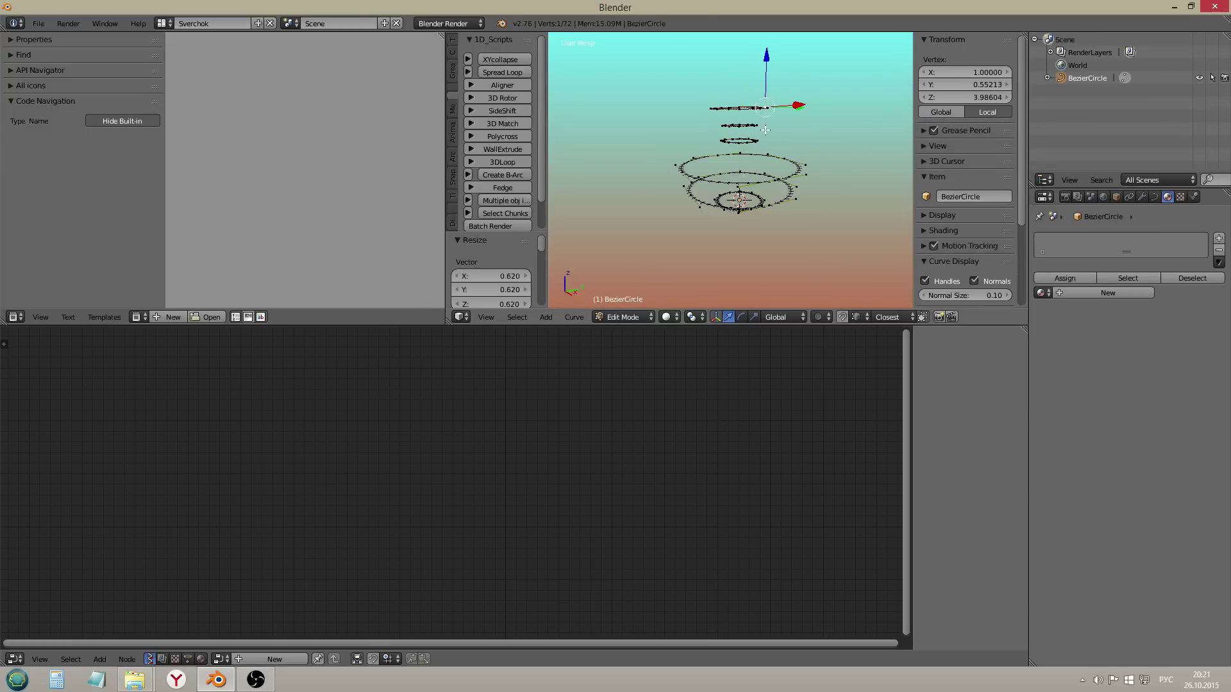
# Step: Return to object mode and create a new Sverchok node tree
pyautogui.press('Tab')
pyautogui.moveTo(737, 145); pyautogui.dragTo(773, 229, button='middle')
pyautogui.click(264, 660)
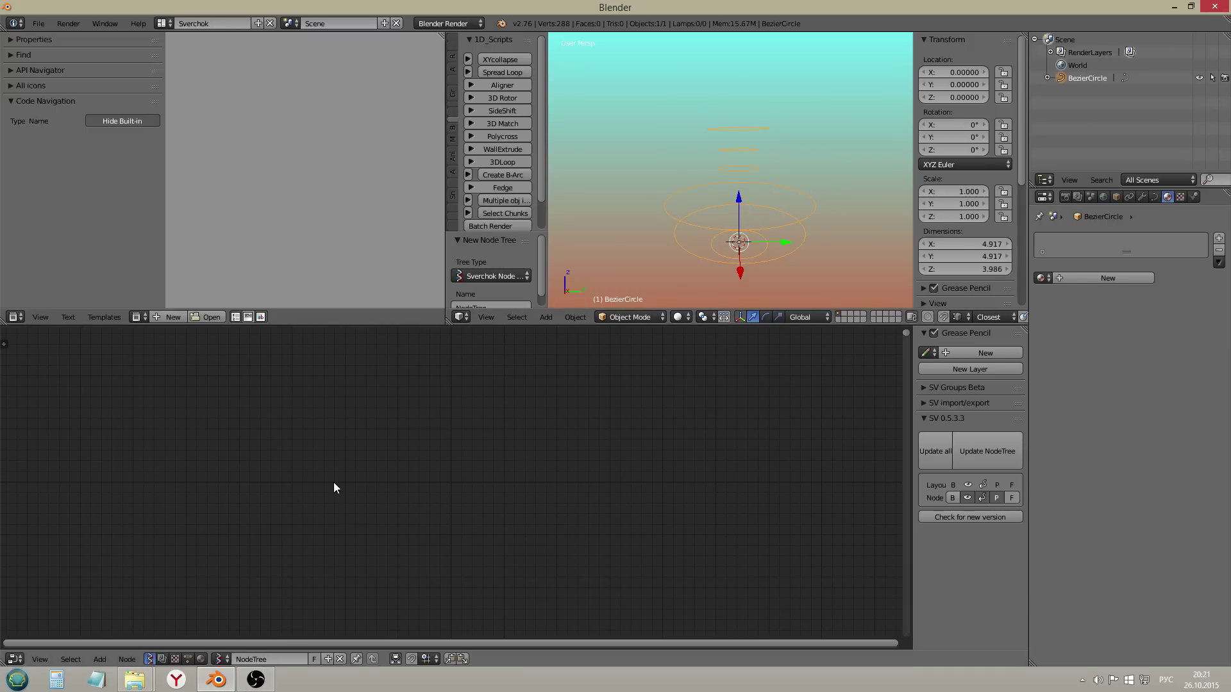
# Step: Search the add-ons in the user preferences for "sver" and look through the Sverchok add-on's details and settings
pyautogui.hotkey('ctrl', 'alt', 'u')
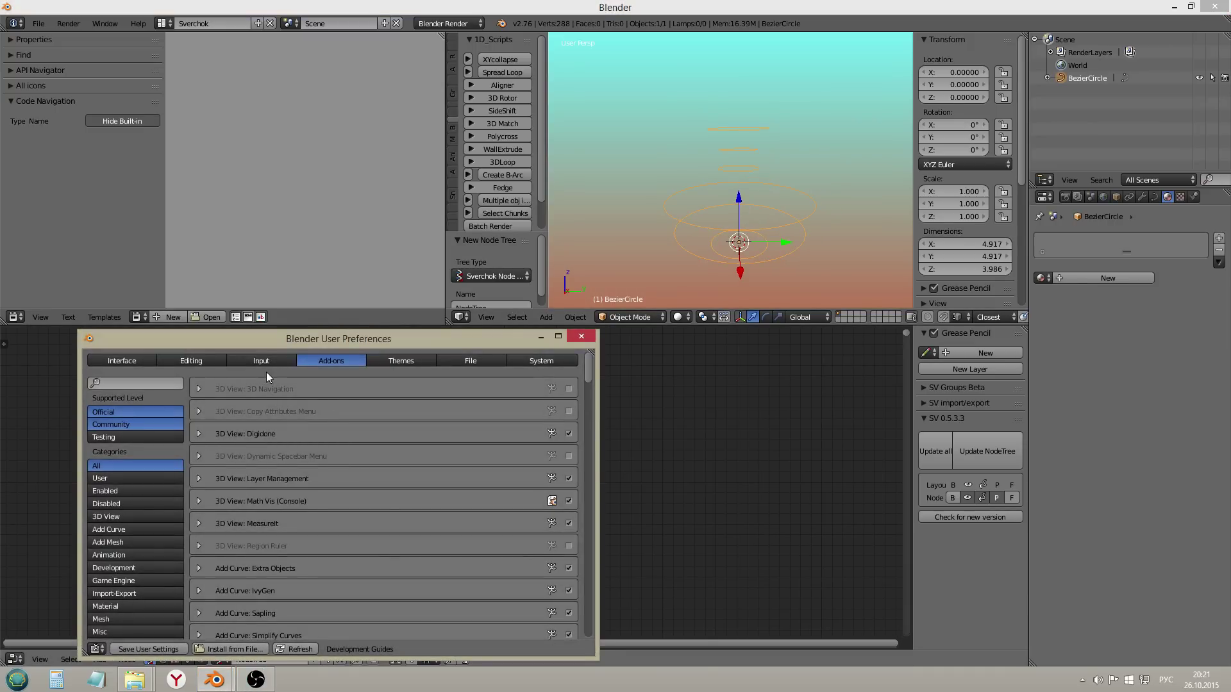
pyautogui.click(134, 383)
pyautogui.write('ымук')
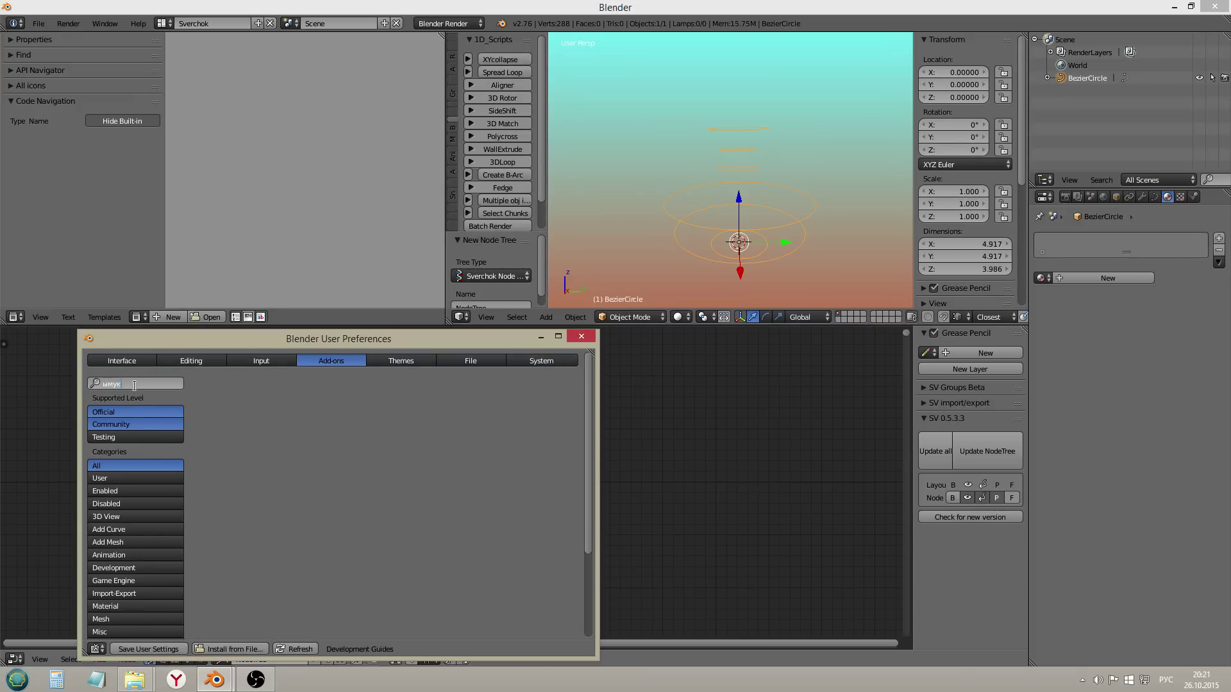
pyautogui.hotkey('ctrl', 'a')
pyautogui.write('sver')
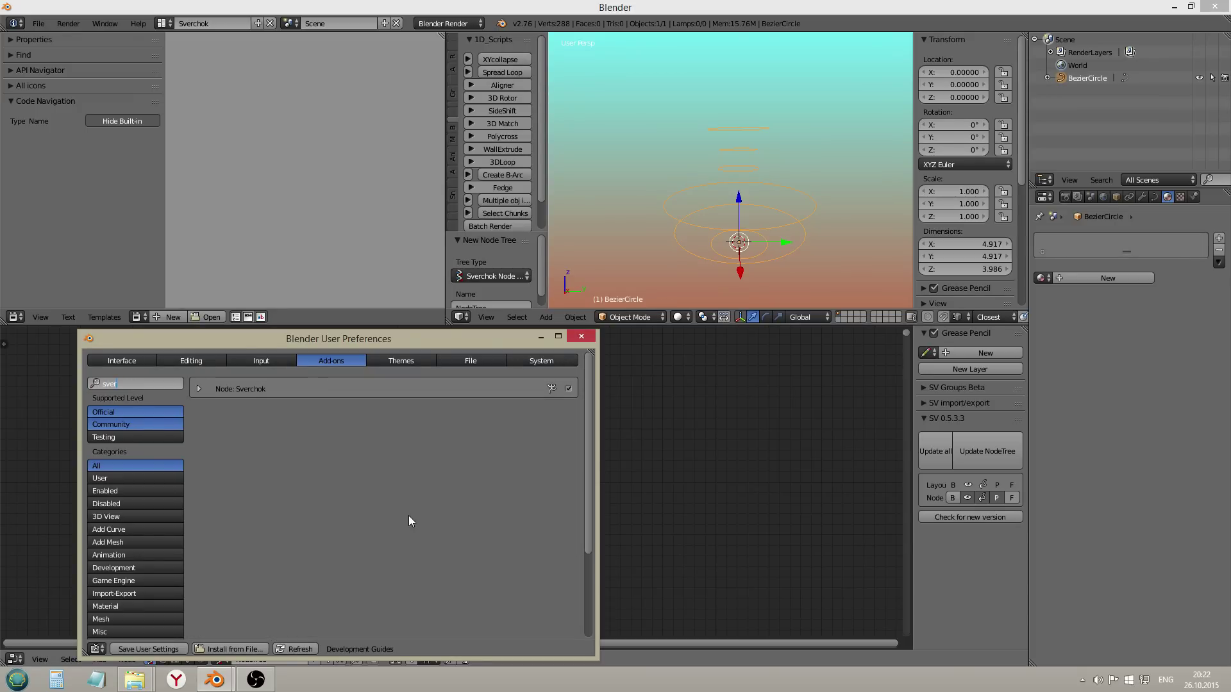
pyautogui.click(200, 389)
pyautogui.scroll(-6, 263, 467)
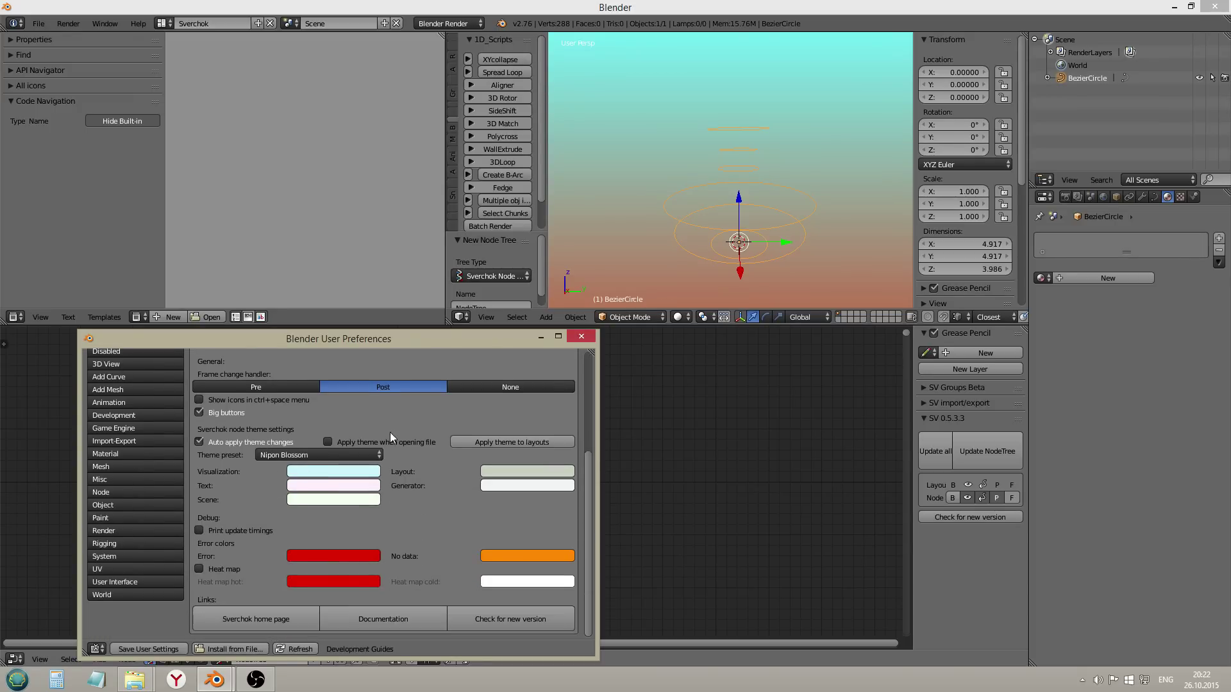
pyautogui.scroll(3, 272, 461)
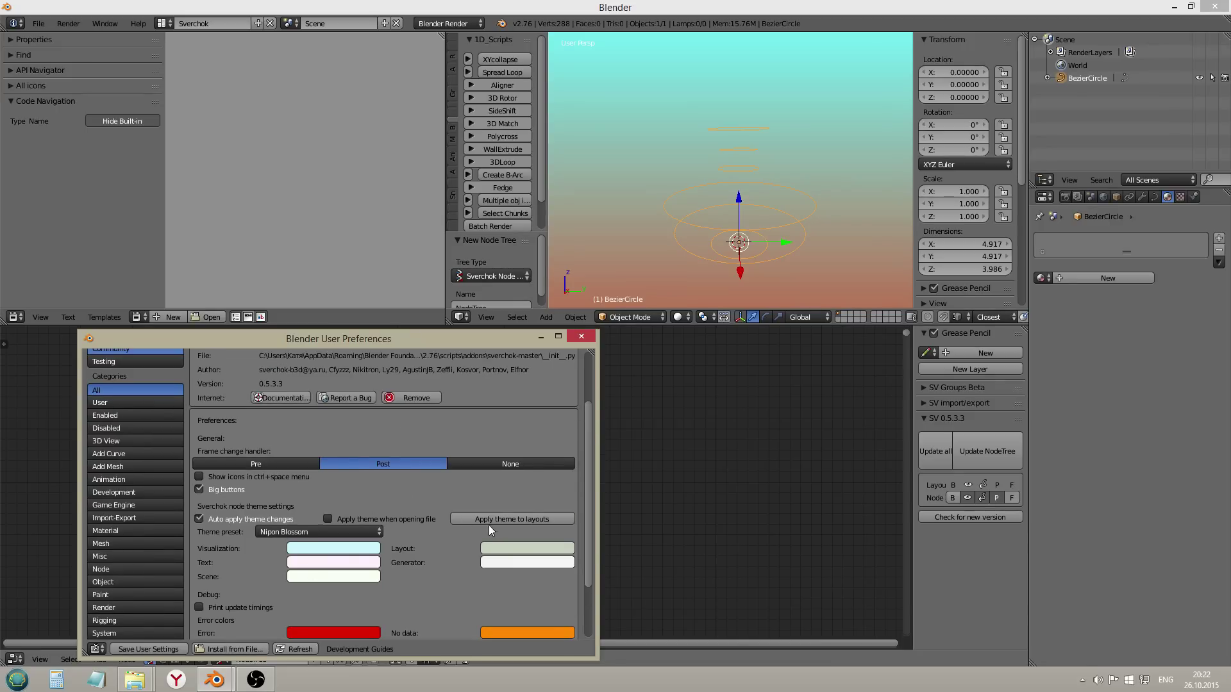
# Step: Switch the Sverchok node theme preset to Default and back to Nipon Blossom
pyautogui.click(301, 532)
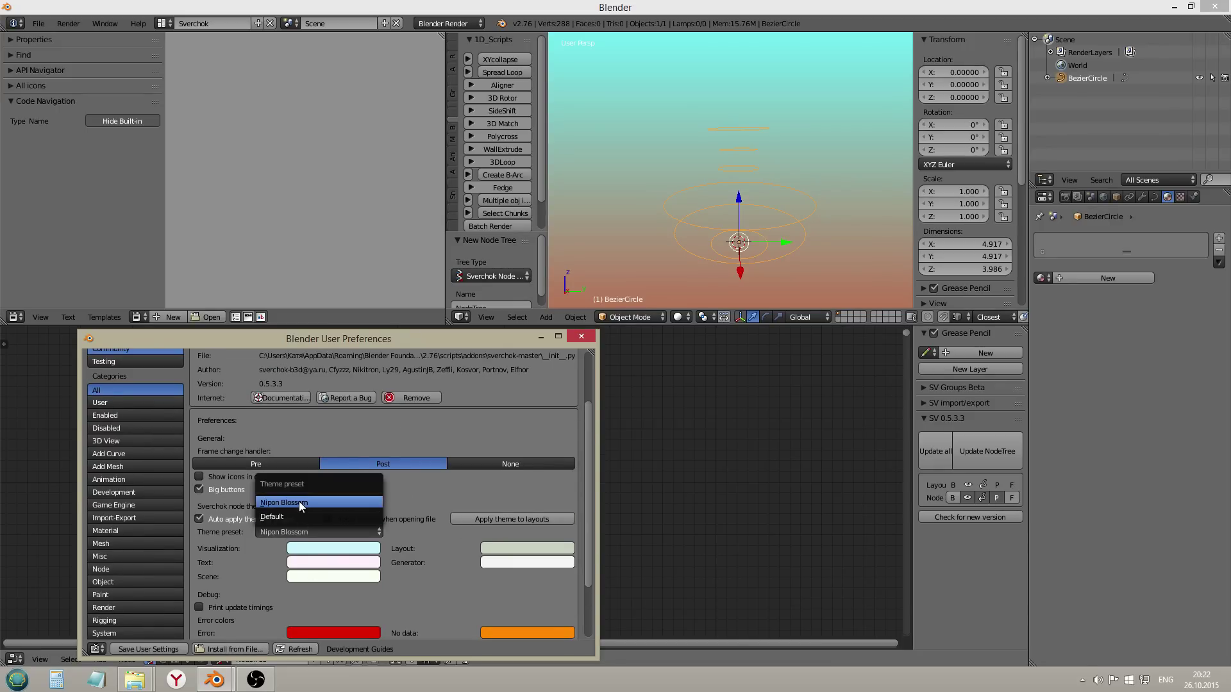
pyautogui.click(296, 517)
pyautogui.click(302, 530)
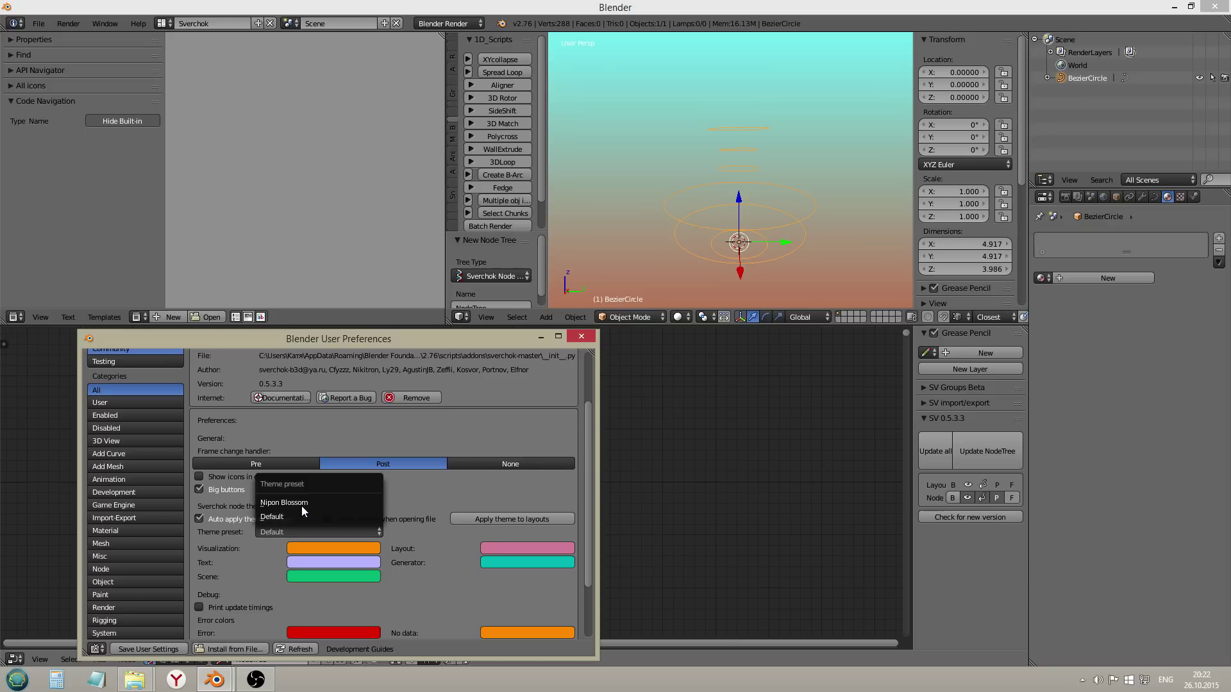
pyautogui.click(300, 502)
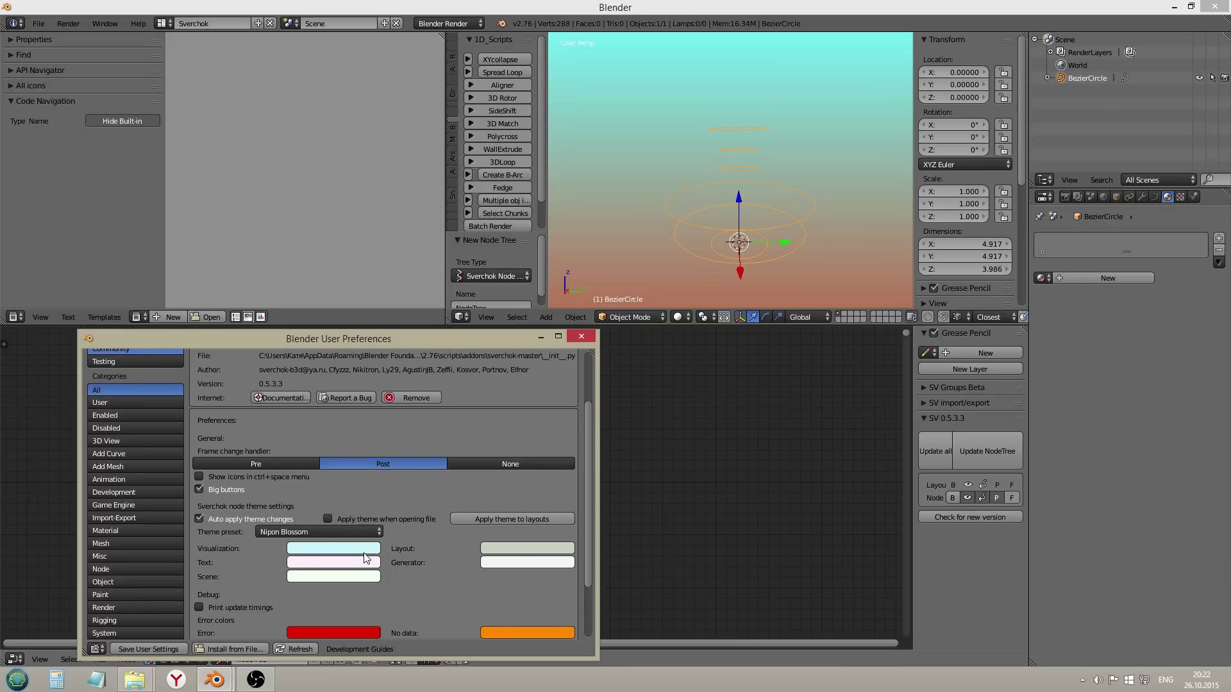
# Step: Review the remaining Sverchok settings, collapse the add-on's entry and close the user preferences
pyautogui.scroll(-2, 365, 558)
pyautogui.scroll(-1, 359, 514)
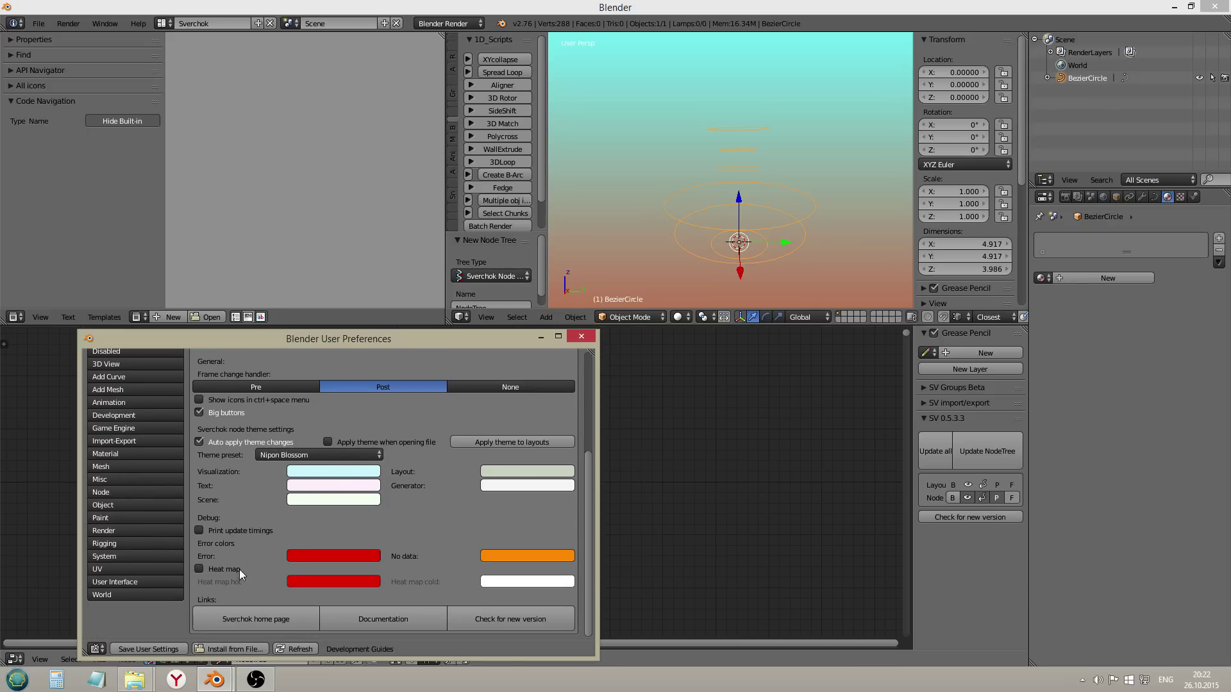
pyautogui.scroll(4, 260, 551)
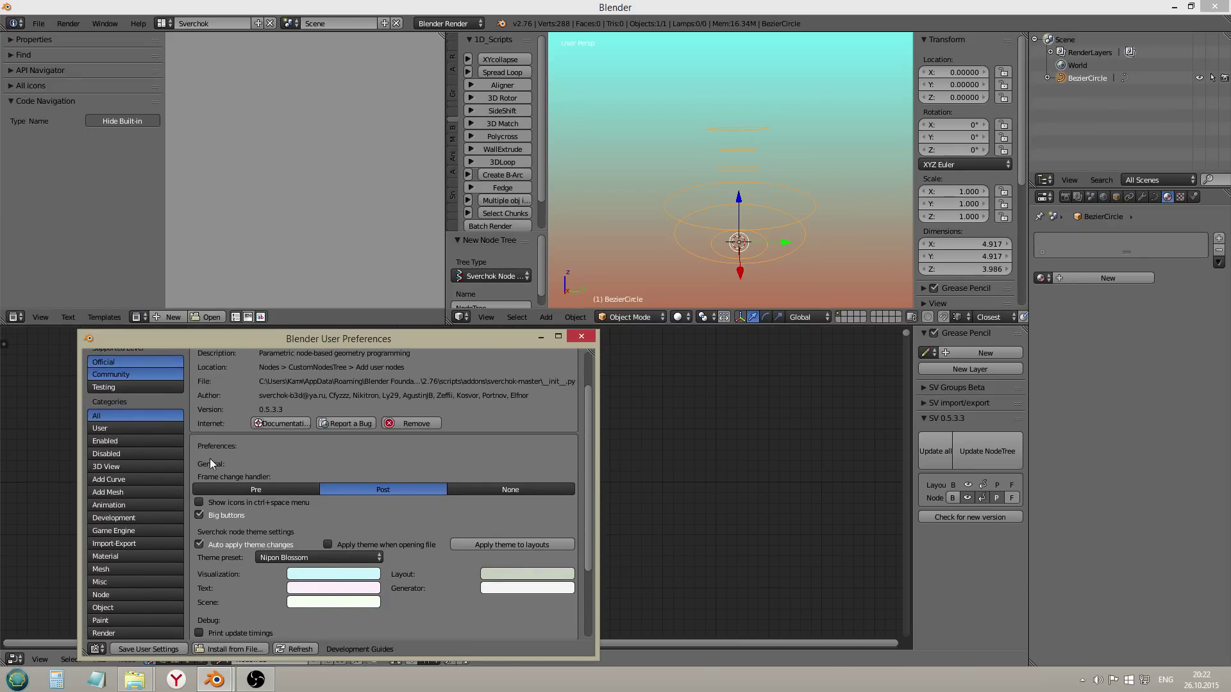
pyautogui.scroll(2, 218, 461)
pyautogui.click(198, 389)
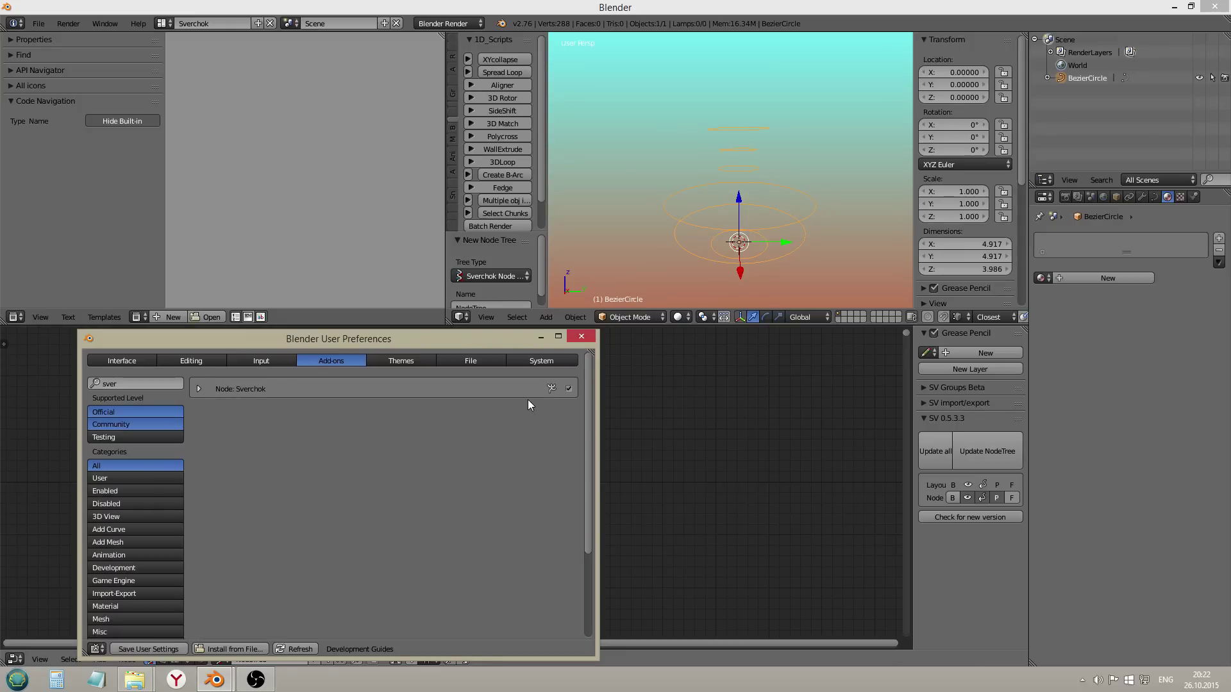
pyautogui.click(582, 338)
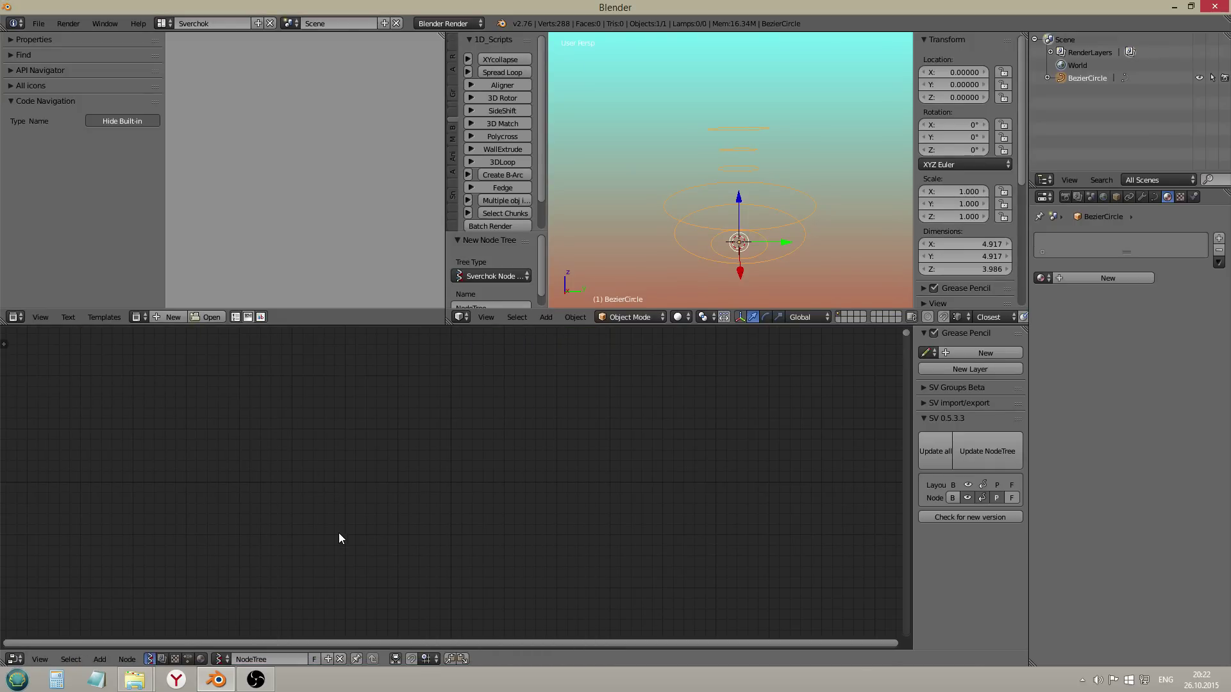
# Step: Add an Objects in node from the Scene category and place it near the left side of the node tree
pyautogui.hotkey('shift', 'a')
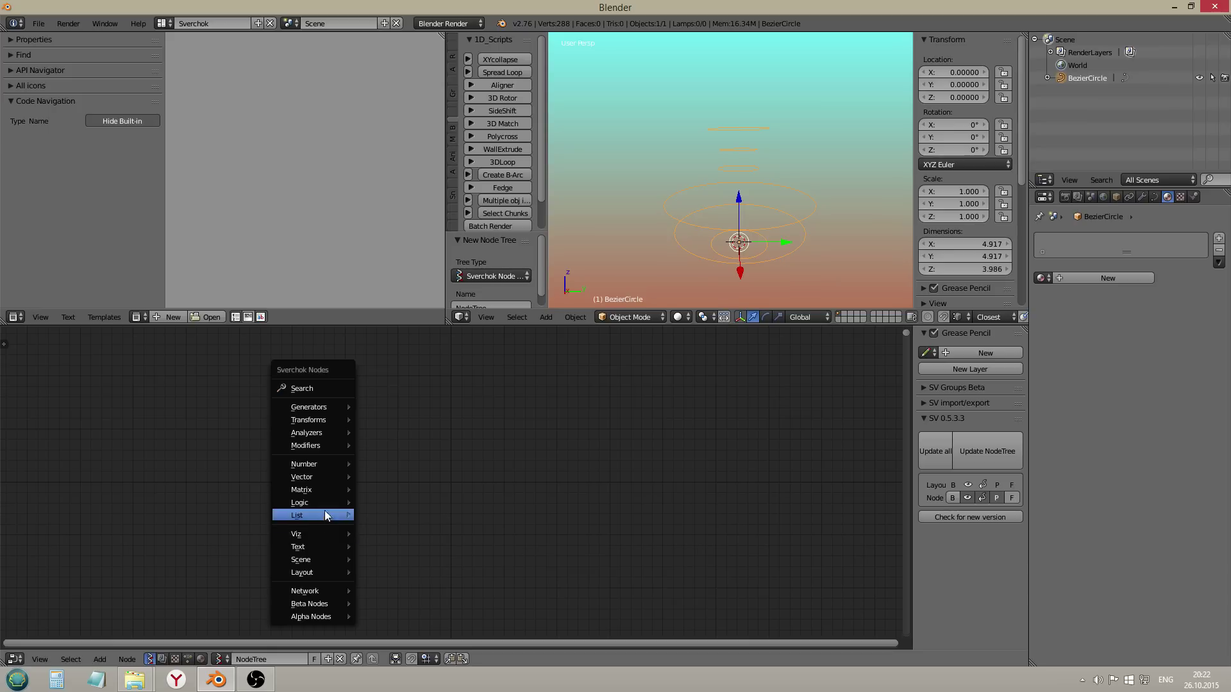
pyautogui.moveTo(325, 466)
pyautogui.moveTo(319, 560)
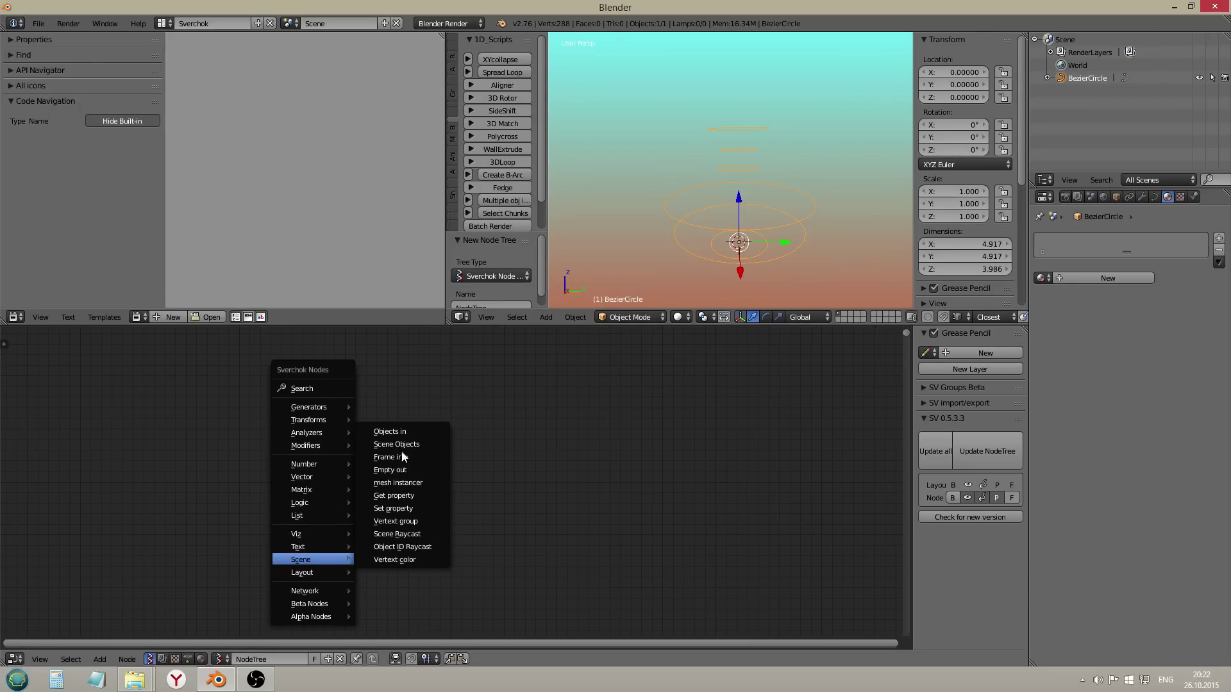
pyautogui.click(403, 431)
pyautogui.click(208, 464)
pyautogui.moveTo(182, 459); pyautogui.dragTo(126, 455)
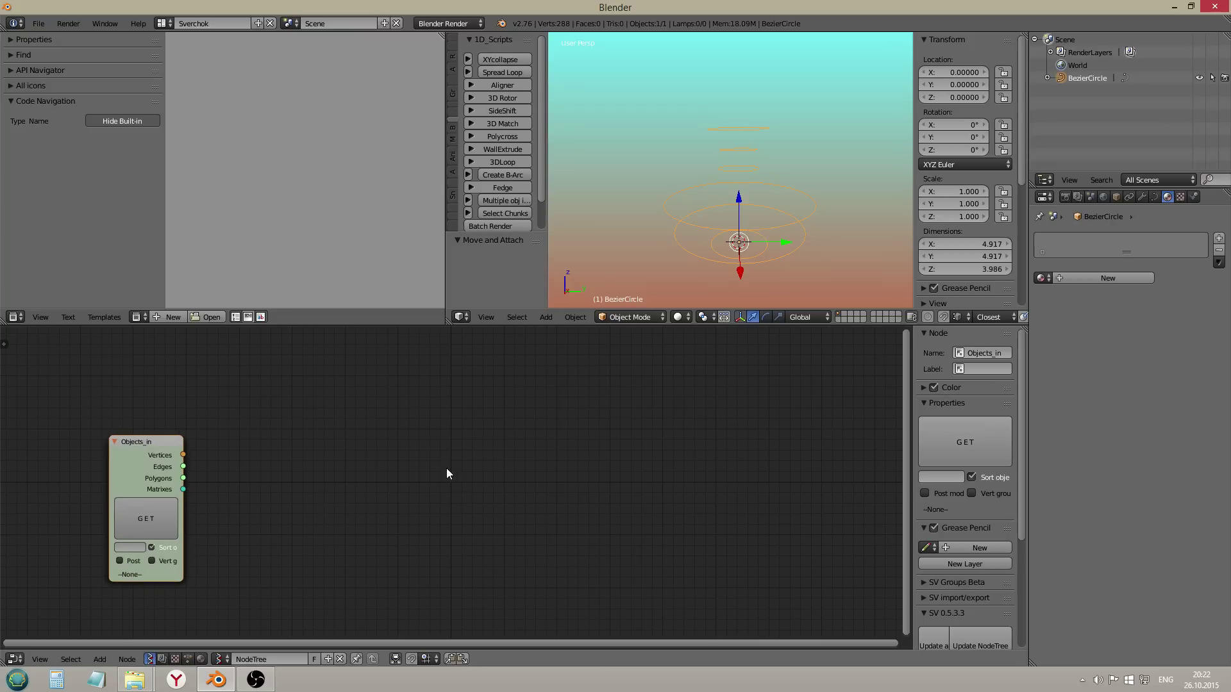
# Step: Move the Objects_in node farther left and load the selected Bezier circle object into it
pyautogui.click(144, 518)
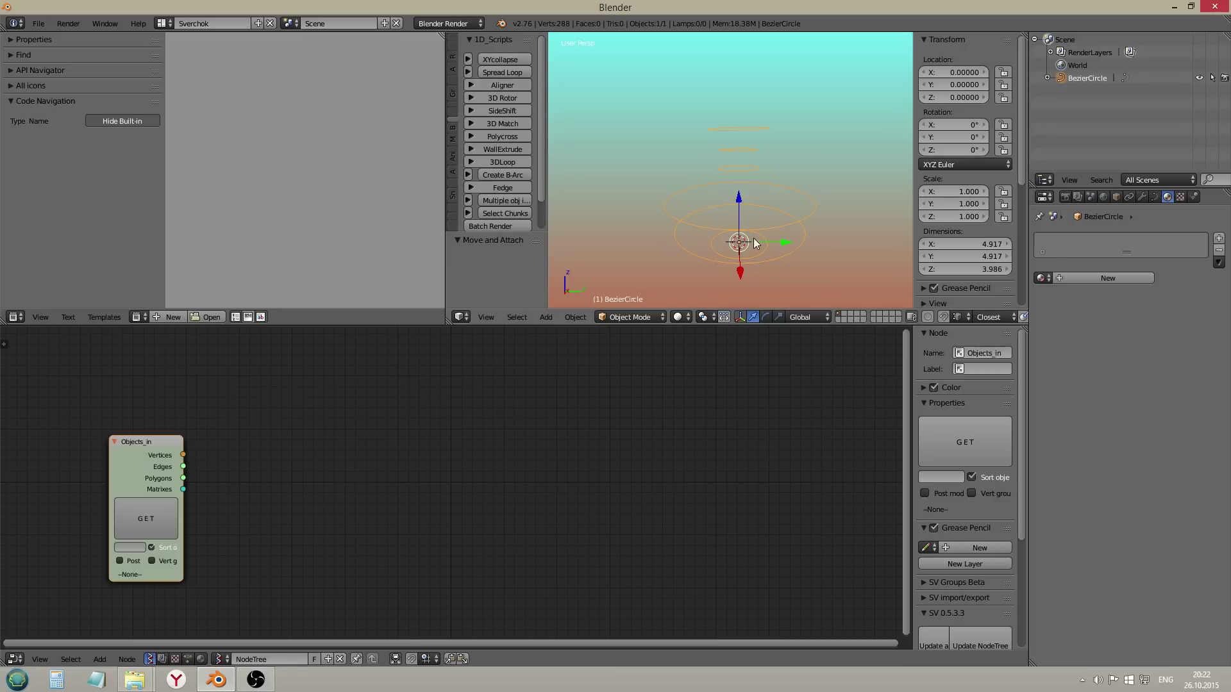
pyautogui.moveTo(152, 468); pyautogui.dragTo(67, 453)
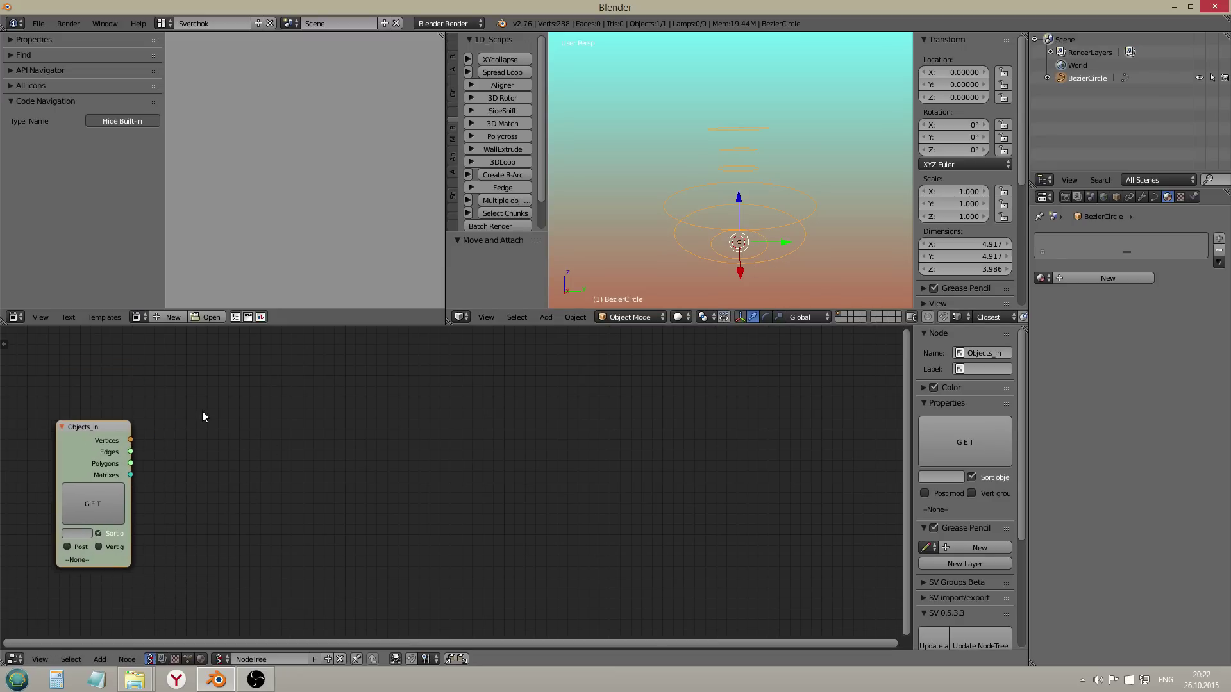
pyautogui.click(109, 503)
# Step: Add a Viewer text node and connect the Vertices output of Objects_in to its vertices input
pyautogui.hotkey('shift', 'a')
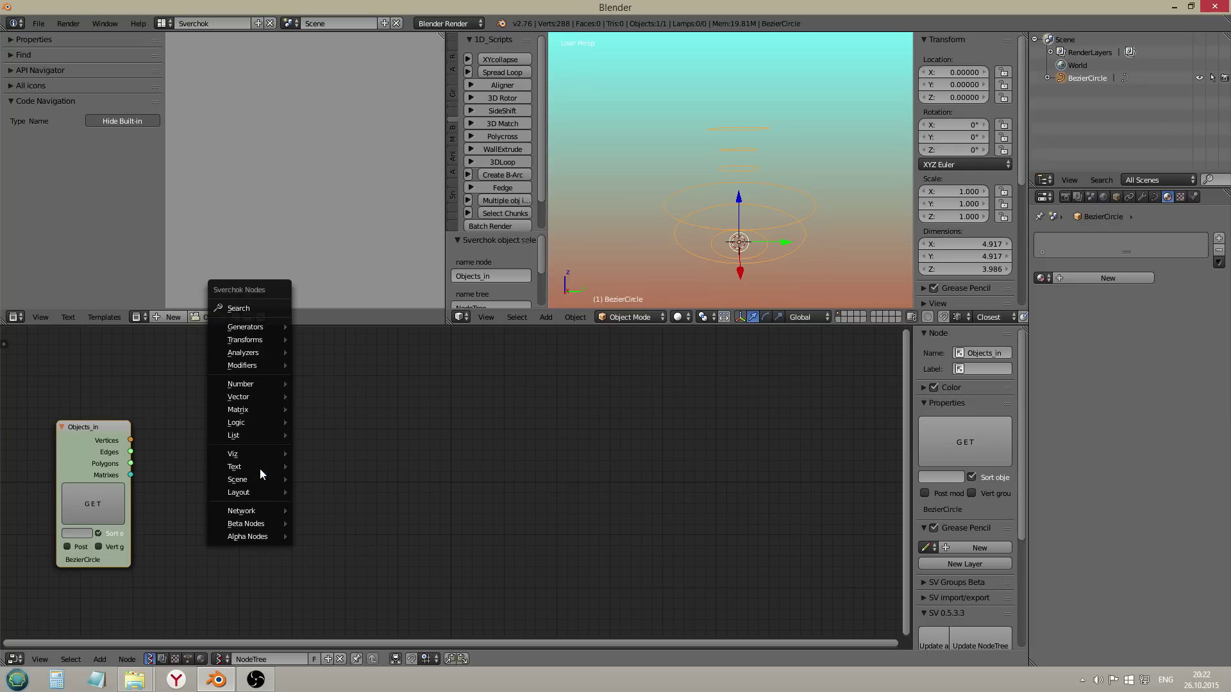
pyautogui.moveTo(264, 455)
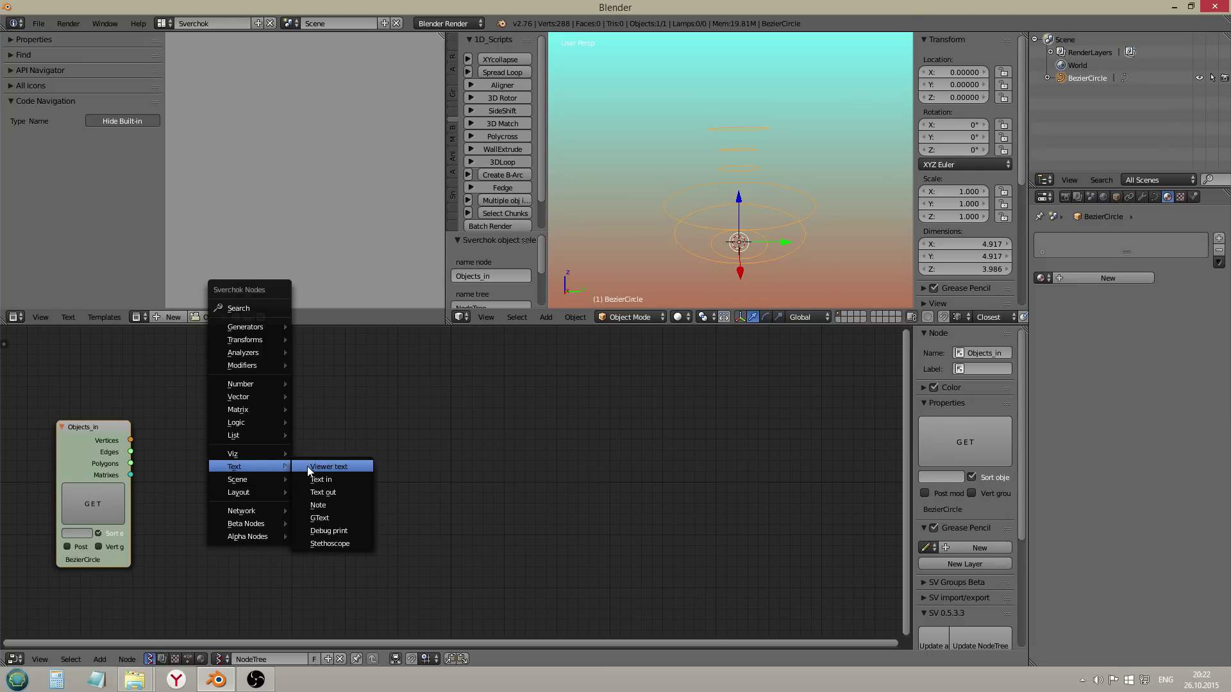
pyautogui.click(317, 466)
pyautogui.moveTo(130, 440); pyautogui.dragTo(354, 491)
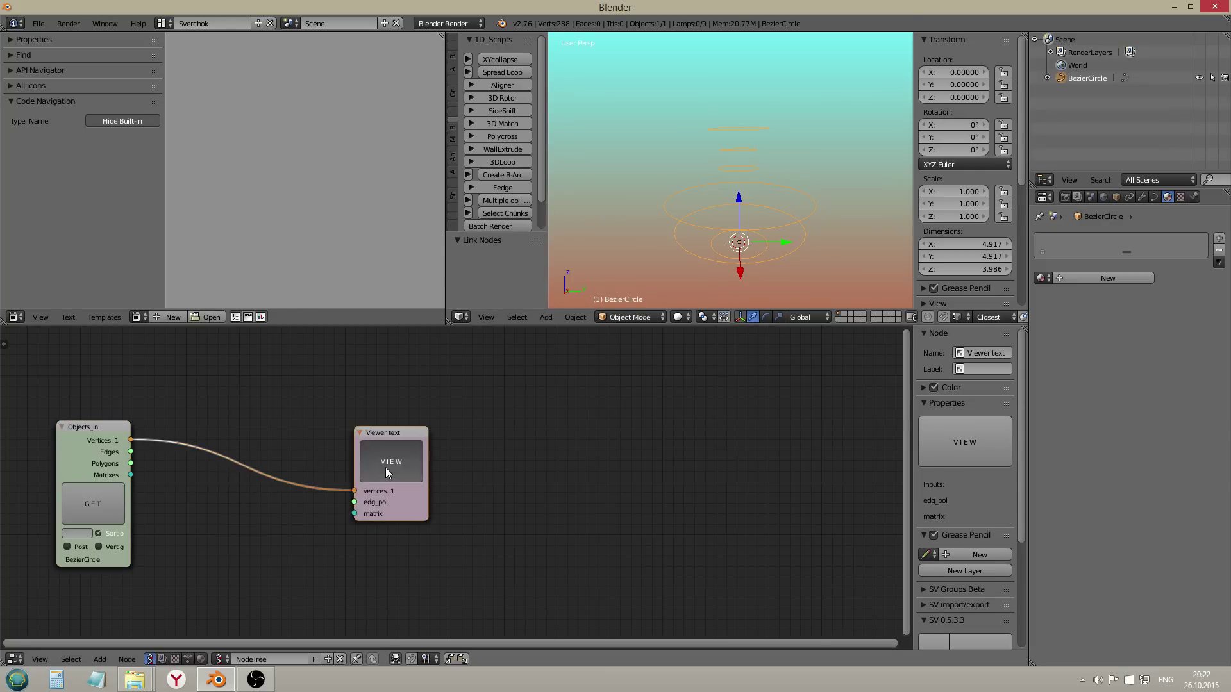
# Step: Show the Viewer text node's vertex data by opening the Sverchok_viewer text block in the text editor
pyautogui.click(136, 317)
pyautogui.click(167, 335)
pyautogui.scroll(4, 370, 218)
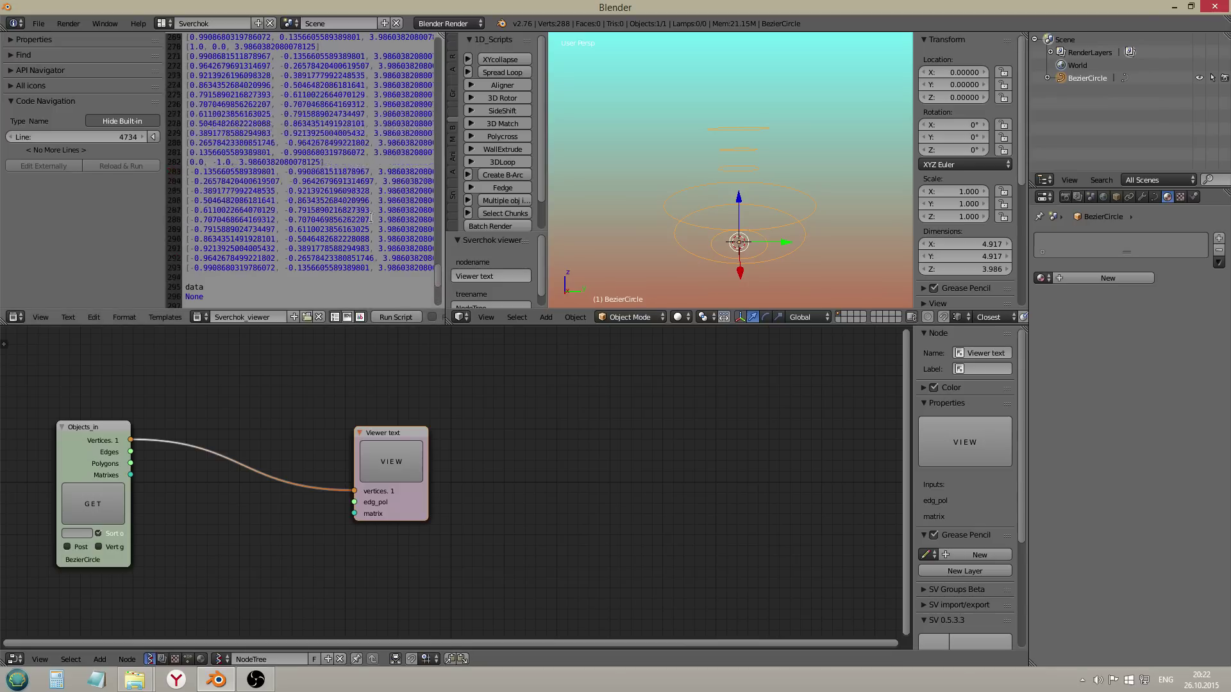
# Step: Examine the list of curve vertex coordinates in the Sverchok_viewer text, starting from its first lines
pyautogui.moveTo(437, 279); pyautogui.dragTo(432, 47)
pyautogui.click(274, 82)
pyautogui.click(297, 71)
pyautogui.moveTo(192, 123); pyautogui.dragTo(336, 268)
pyautogui.click(335, 249)
pyautogui.scroll(-10, 312, 153)
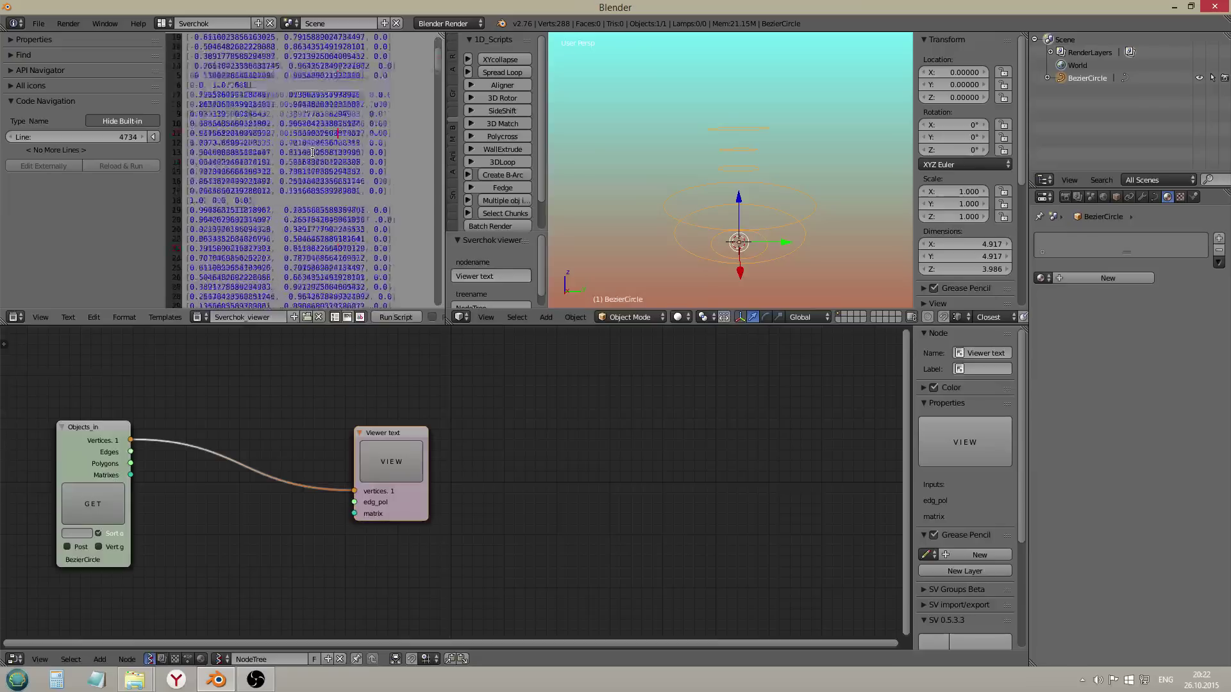
pyautogui.scroll(-10, 285, 213)
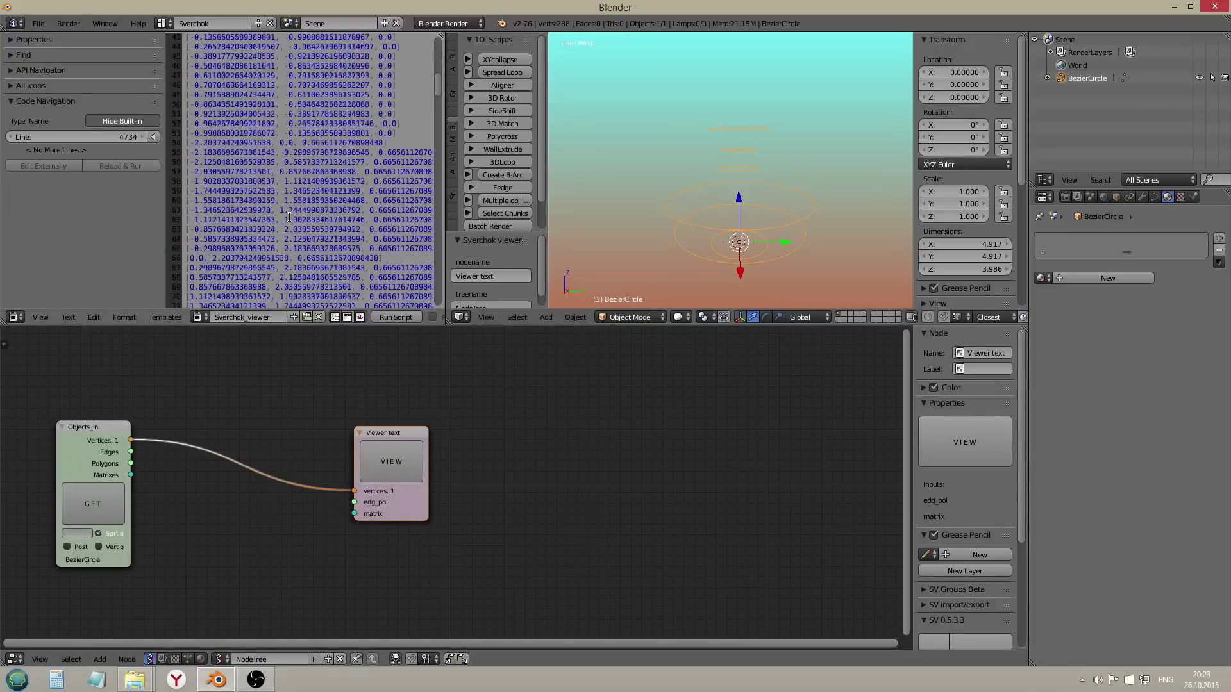
pyautogui.scroll(-3, 286, 214)
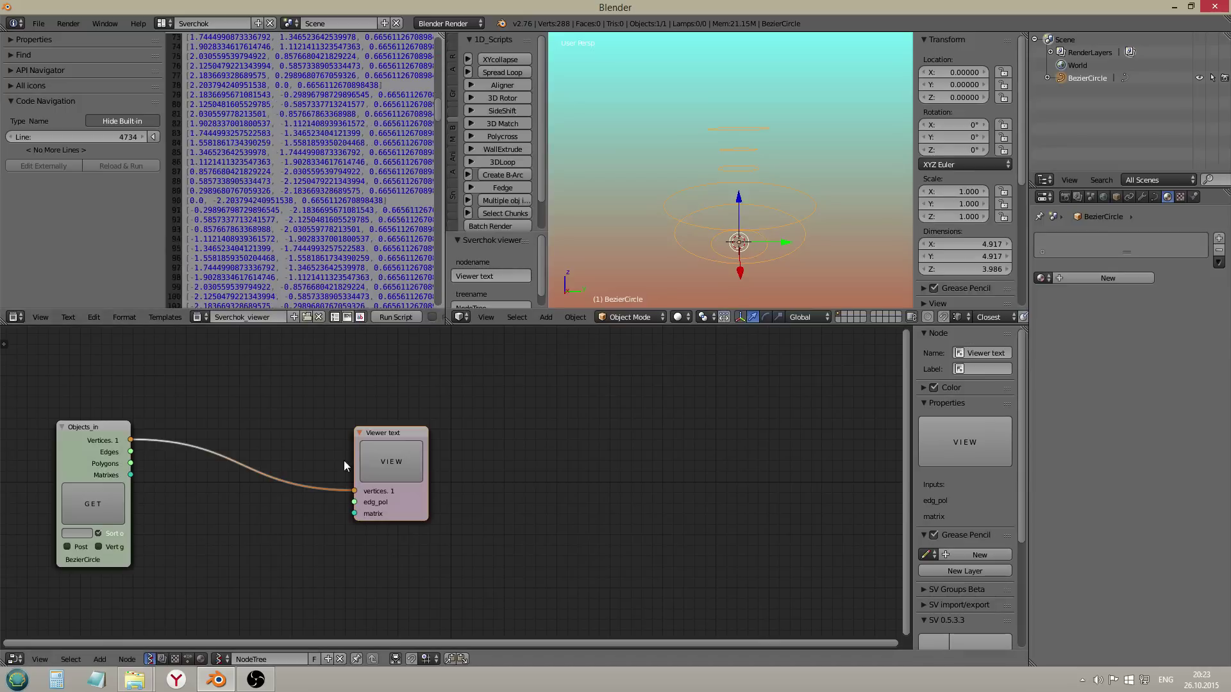
# Step: Insert a Separate Loose Parts node on the vertices link between Objects_in and Viewer text, and connect Edges to its Poly Egde input
pyautogui.moveTo(411, 503); pyautogui.dragTo(453, 519)
pyautogui.hotkey('shift', 'a')
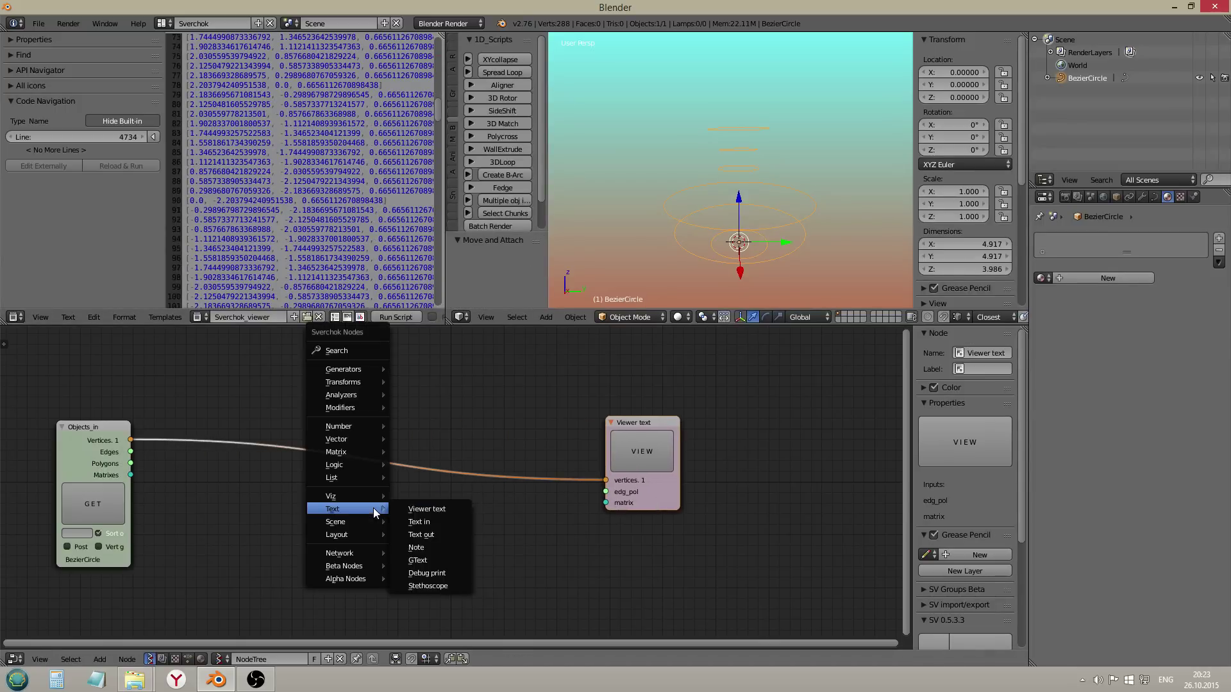
pyautogui.moveTo(368, 477)
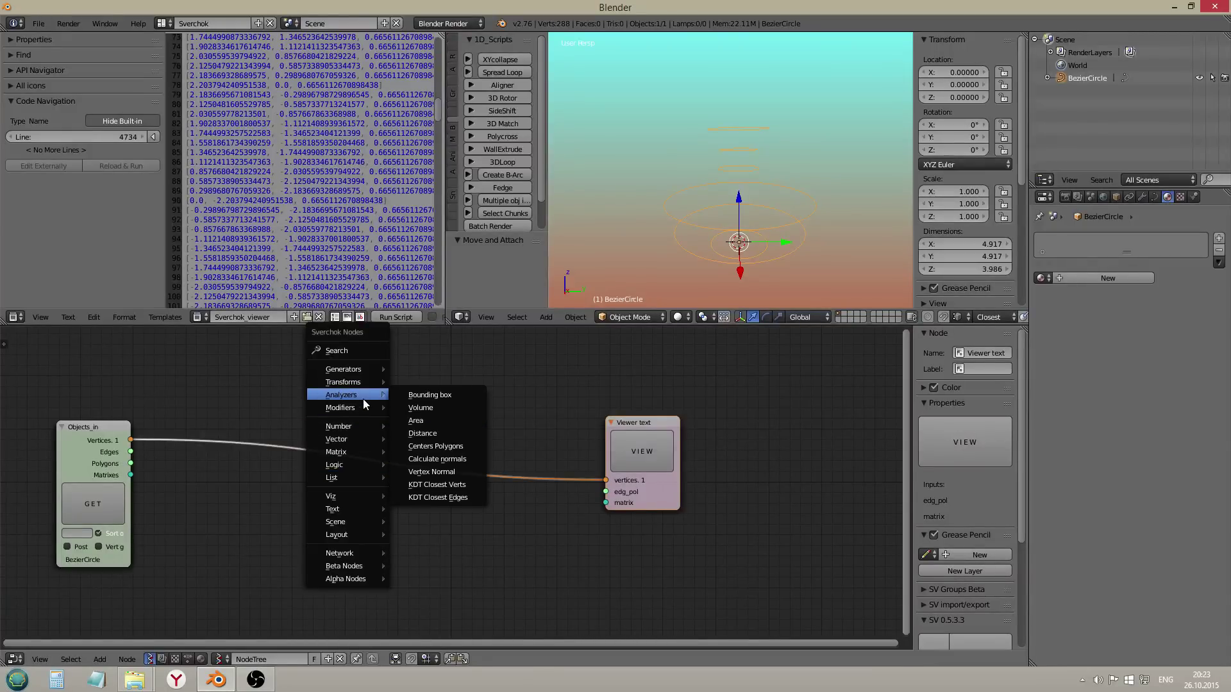
pyautogui.moveTo(365, 408)
pyautogui.moveTo(414, 420)
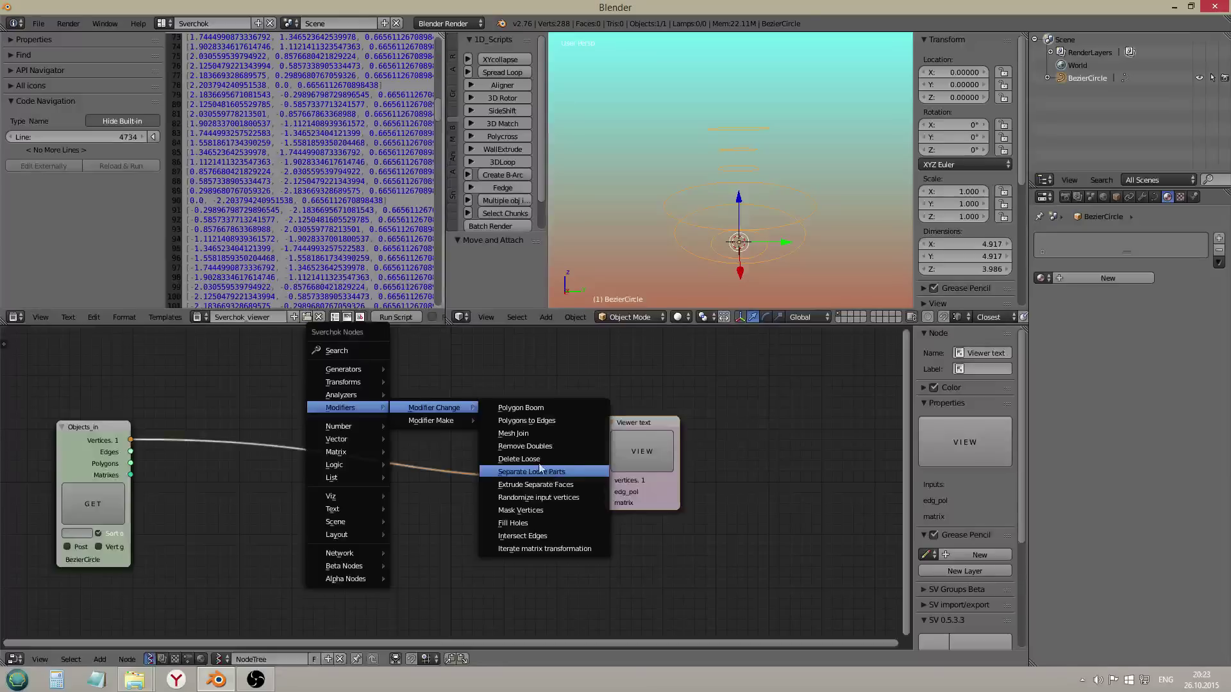
pyautogui.click(532, 471)
pyautogui.click(240, 401)
pyautogui.moveTo(131, 452); pyautogui.dragTo(235, 454)
# Step: Refresh the Viewer text output for the separated vertices and check the circles' points in Edit Mode
pyautogui.click(642, 451)
pyautogui.scroll(15, 323, 229)
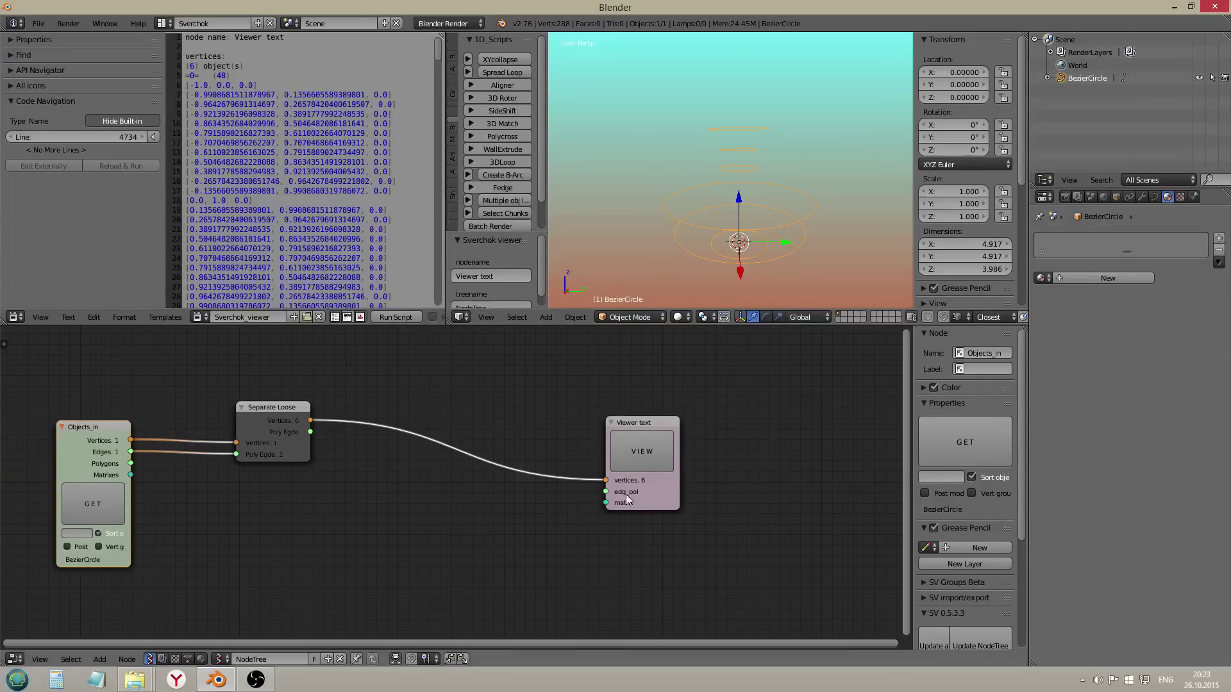
pyautogui.press('Tab')
pyautogui.press('Tab')
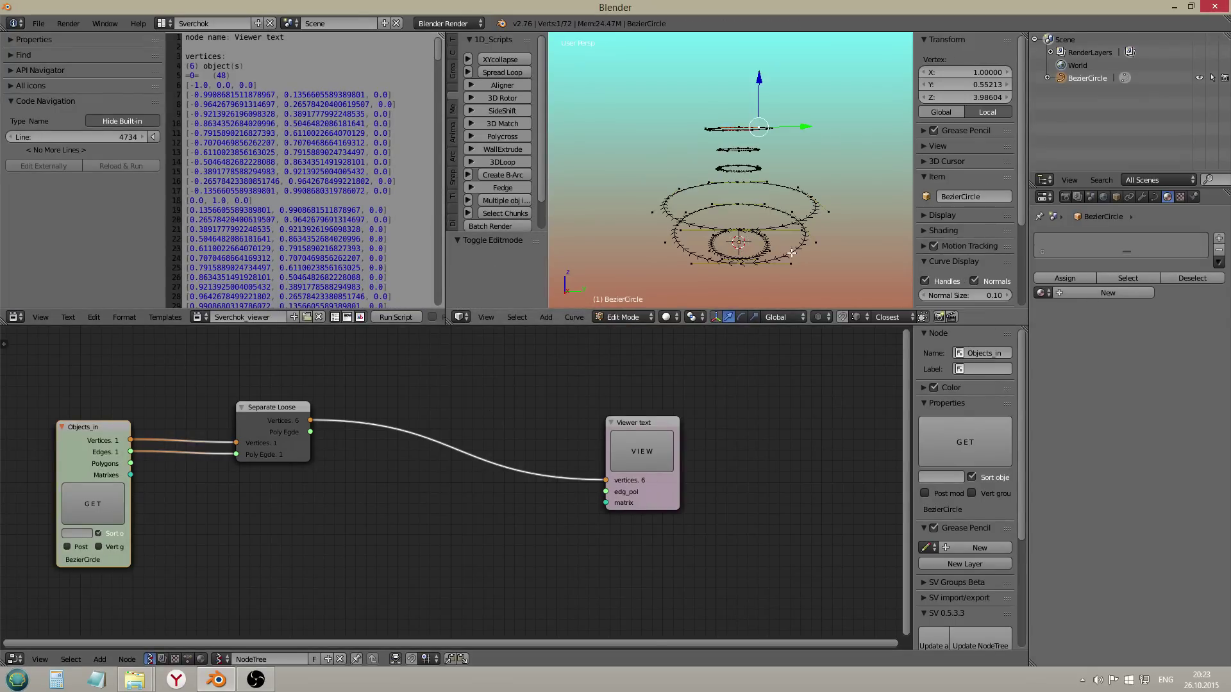
pyautogui.press('Tab')
pyautogui.press('Tab')
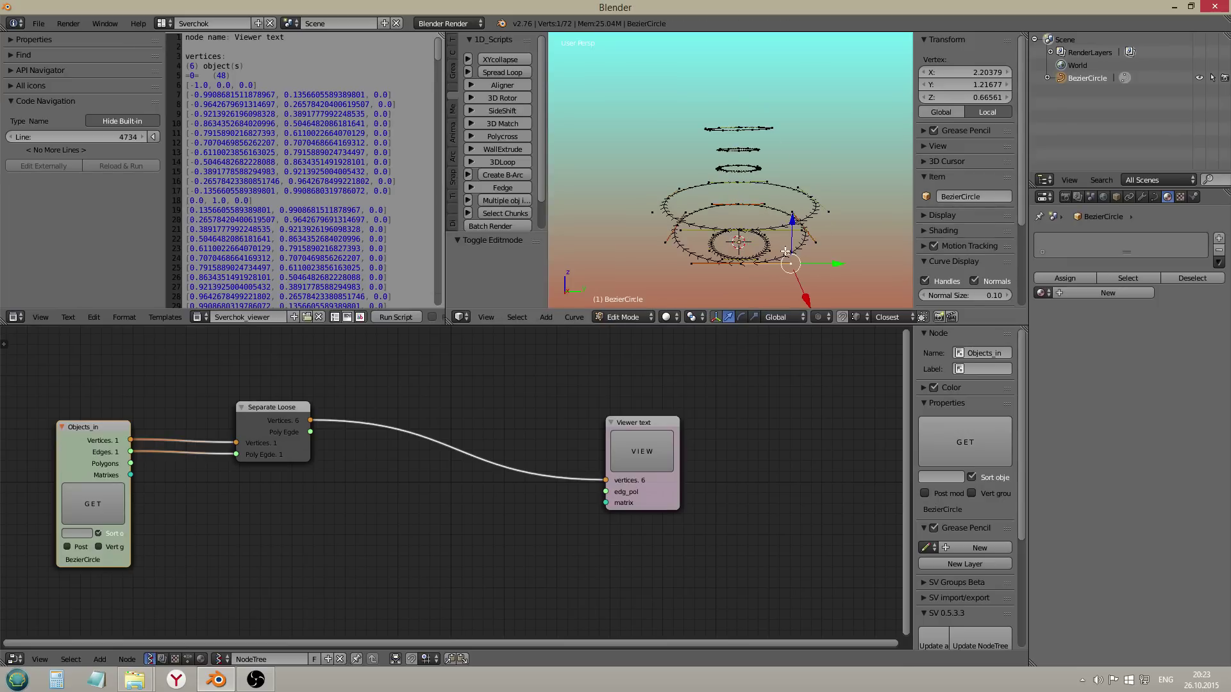
# Step: Add a Viewer Draw node beside Viewer text and feed it the Vertices and Poly Egde outputs of Separate Loose
pyautogui.moveTo(663, 501); pyautogui.dragTo(769, 500)
pyautogui.hotkey('shift', 'a')
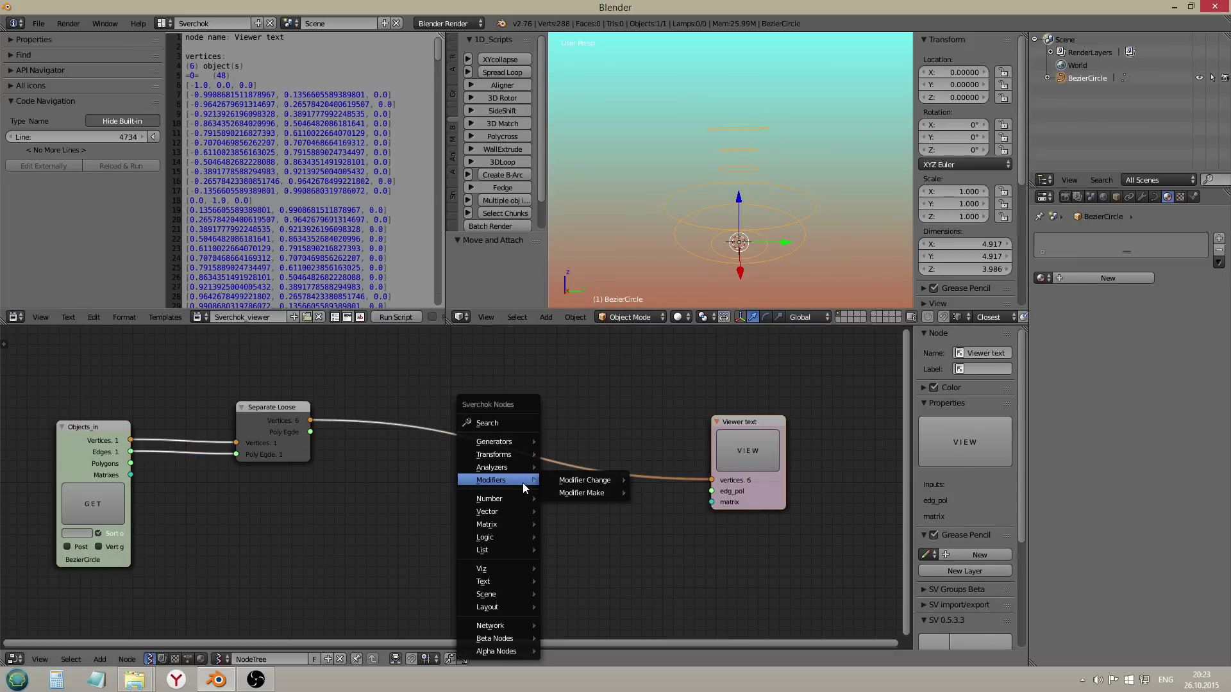
pyautogui.moveTo(507, 568)
pyautogui.click(586, 570)
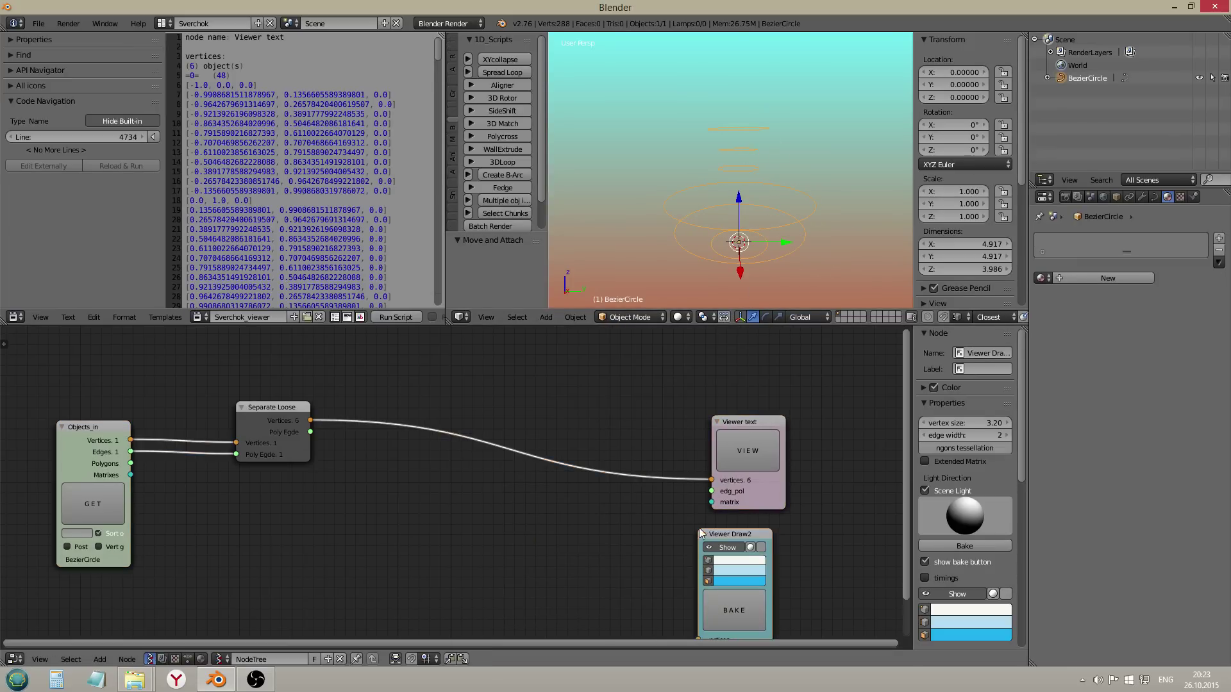
pyautogui.moveTo(703, 534); pyautogui.dragTo(614, 393)
pyautogui.moveTo(312, 422); pyautogui.dragTo(608, 499)
pyautogui.moveTo(309, 432); pyautogui.dragTo(608, 510)
# Step: Insert a List Item node on the Poly Egde link to Viewer Draw and a duplicate of it on the vertices link
pyautogui.hotkey('shift', 'a')
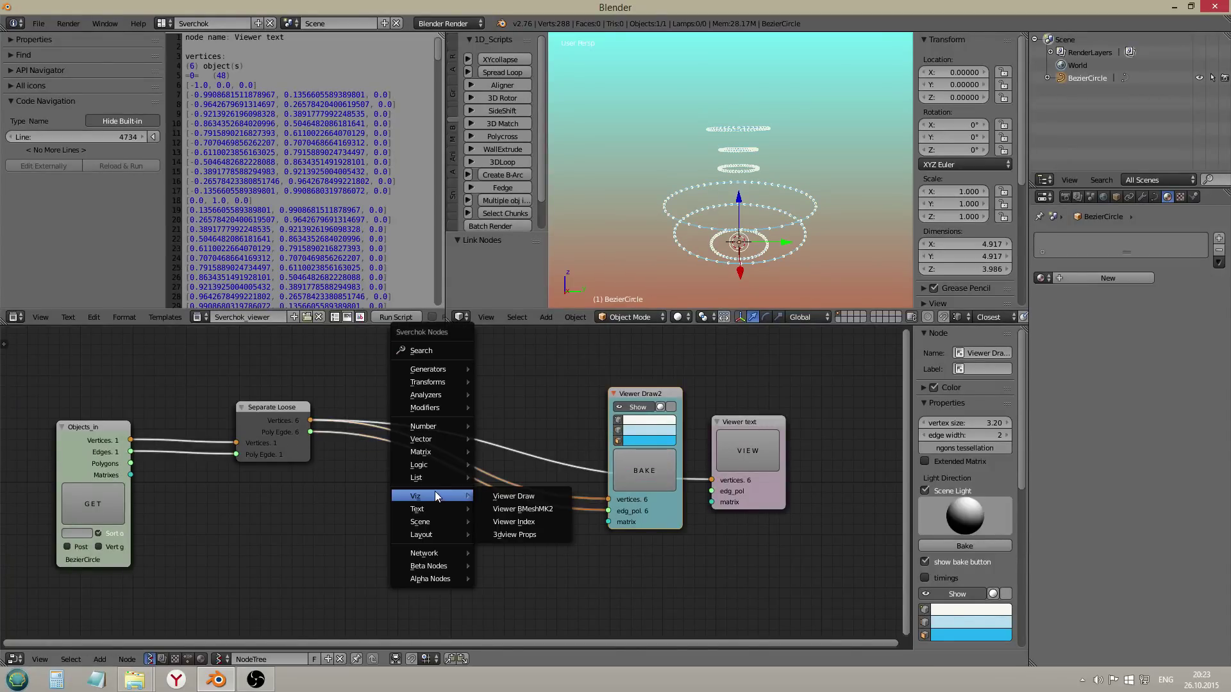
pyautogui.moveTo(432, 477)
pyautogui.moveTo(536, 481)
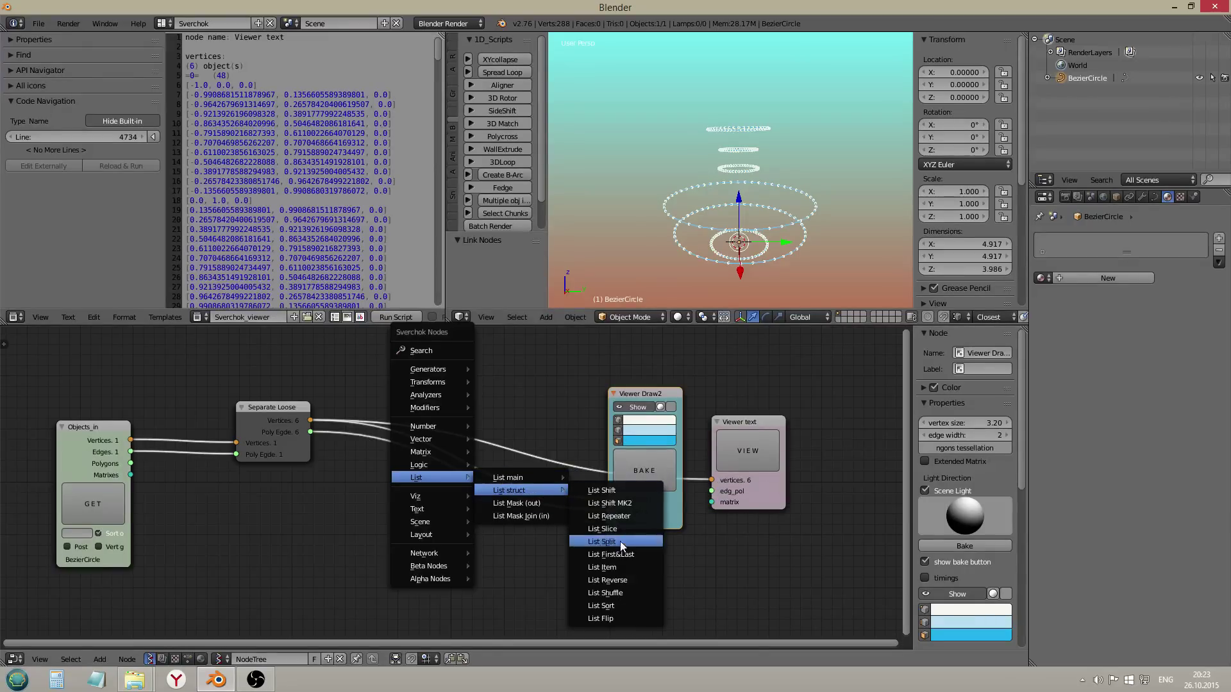
pyautogui.click(618, 564)
pyautogui.click(414, 463)
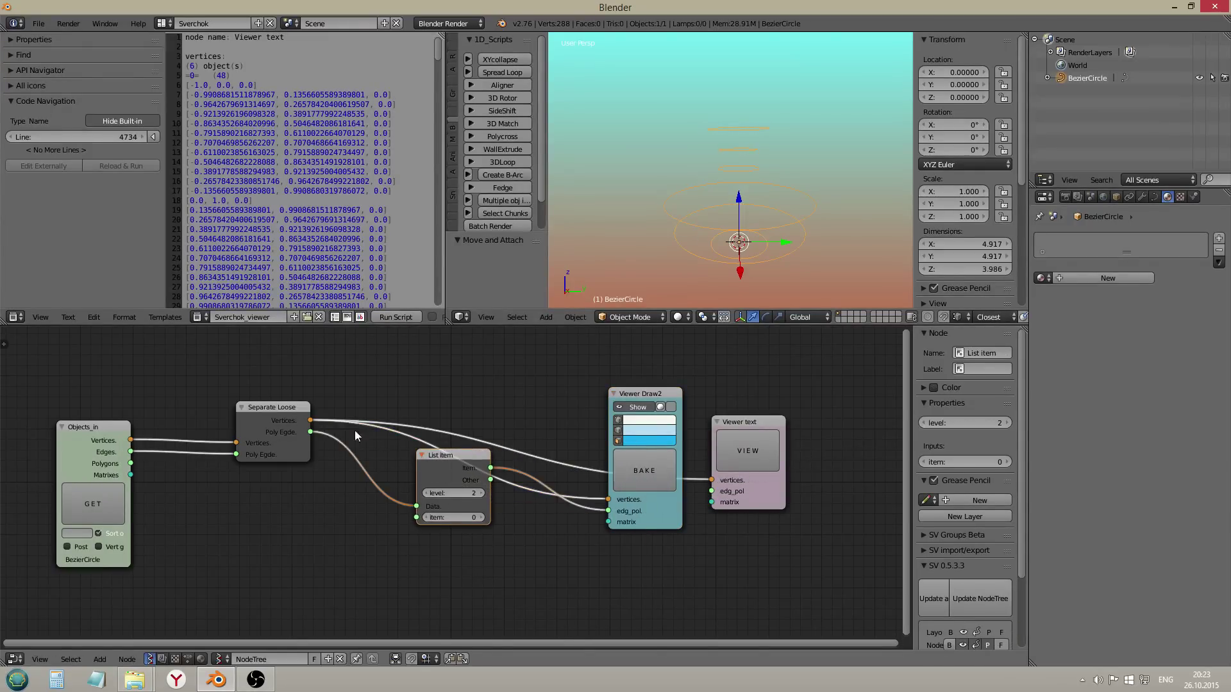
pyautogui.moveTo(444, 469); pyautogui.dragTo(453, 375)
pyautogui.hotkey('shift', 'd')
pyautogui.click(453, 490)
pyautogui.moveTo(453, 490); pyautogui.dragTo(464, 464)
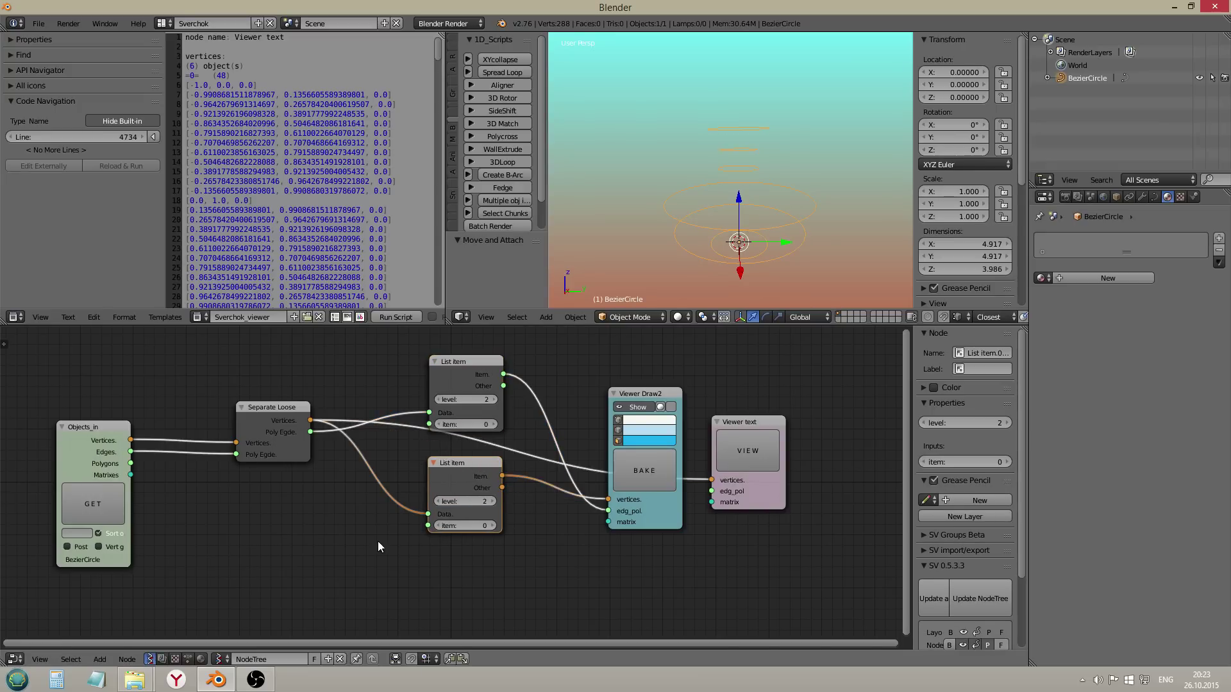
# Step: Add an Int number node and connect it to the item inputs of both List Item nodes
pyautogui.hotkey('shift', 'a')
pyautogui.moveTo(328, 486)
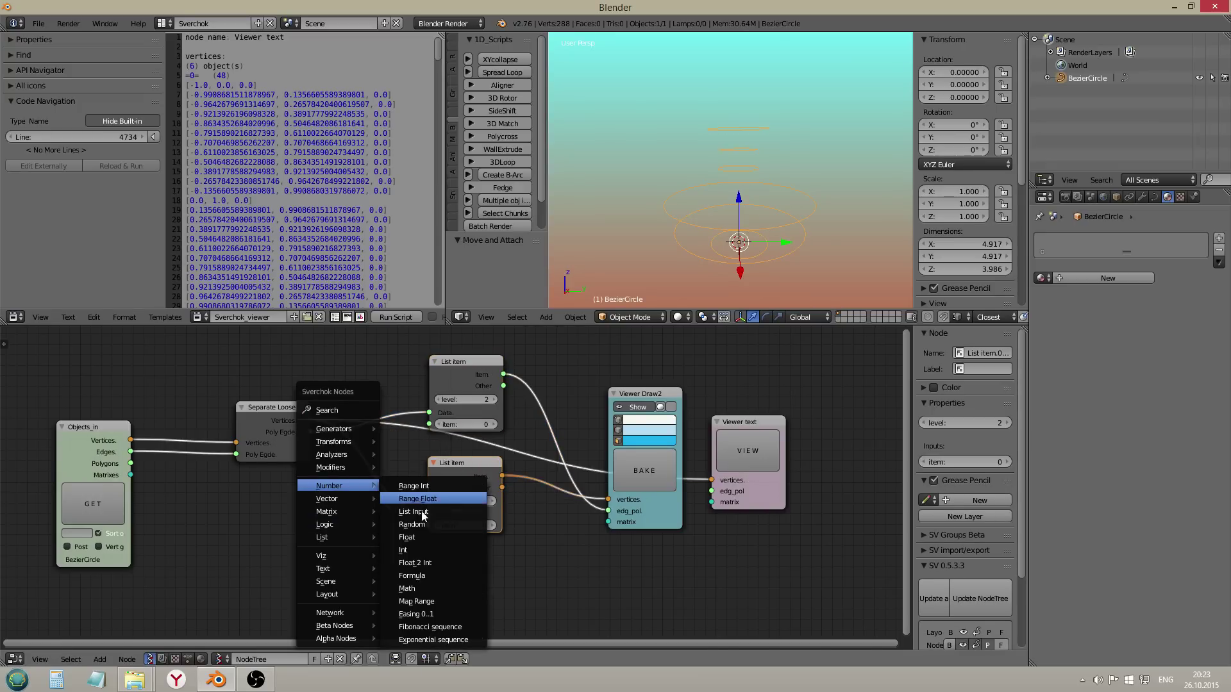
pyautogui.click(420, 549)
pyautogui.click(270, 511)
pyautogui.moveTo(335, 525); pyautogui.dragTo(436, 525)
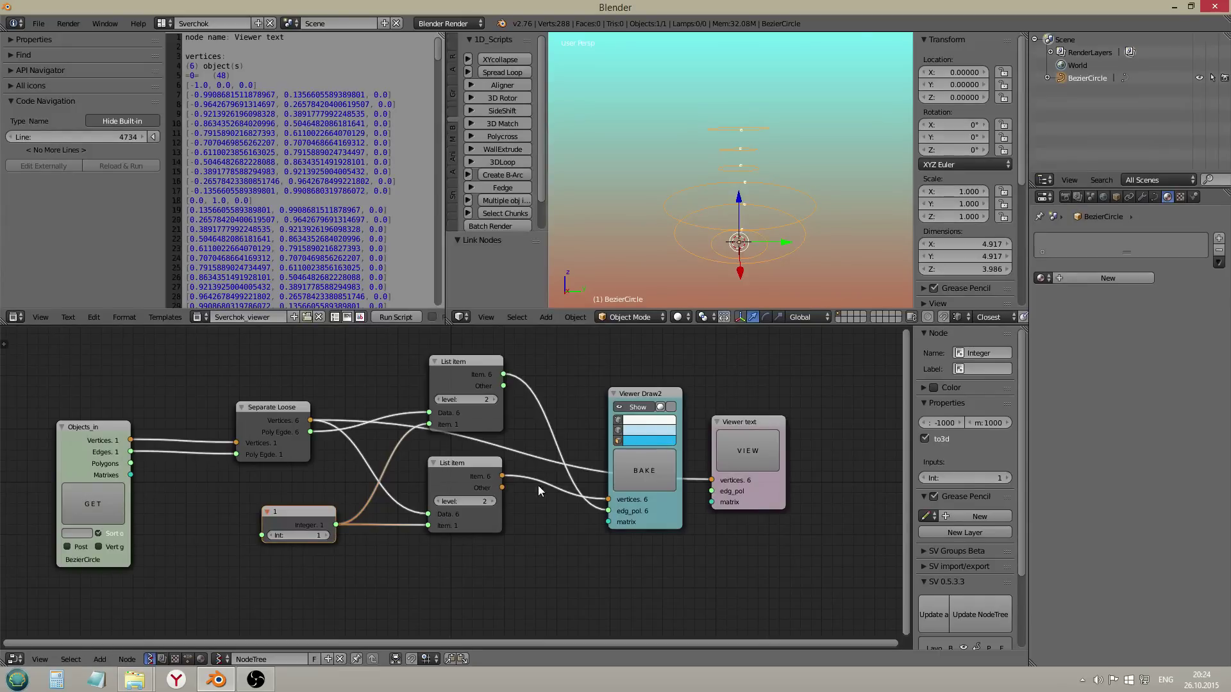
# Step: Set both List Item nodes to level 1 and step the Integer value up and down to -1 to preview individual circles
pyautogui.click(448, 498)
pyautogui.click(438, 398)
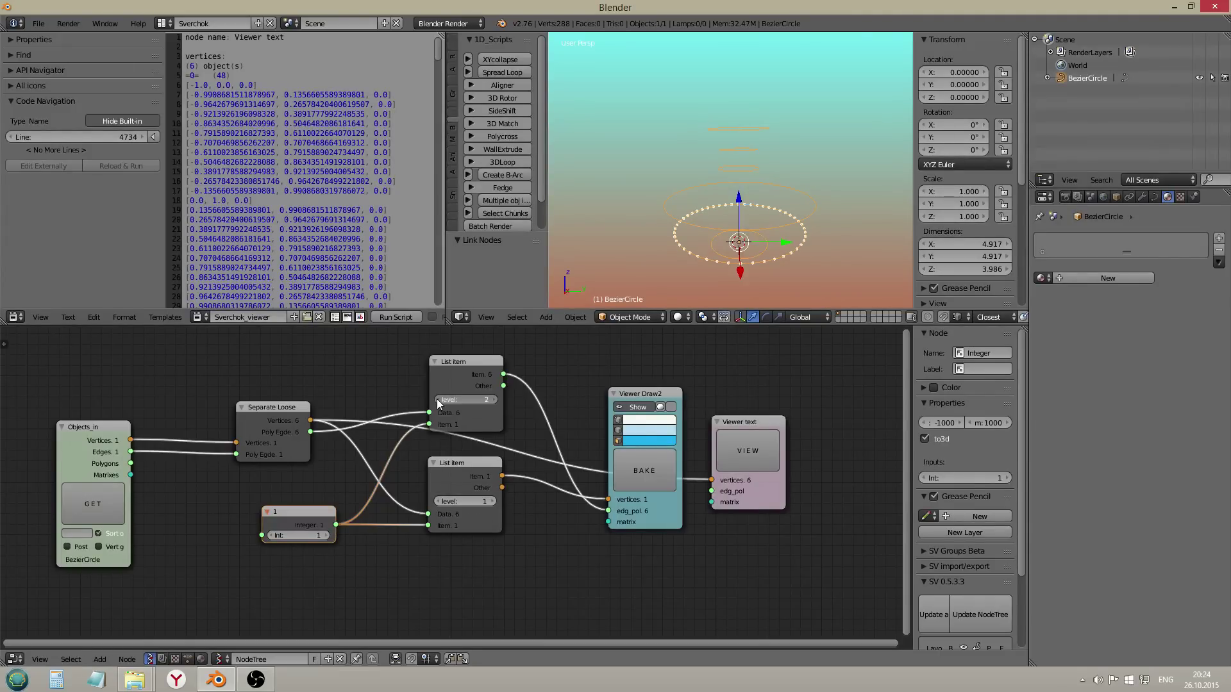
pyautogui.click(328, 535)
pyautogui.click(328, 534)
pyautogui.click(328, 535)
pyautogui.click(328, 535)
pyautogui.click(272, 536)
pyautogui.click(271, 535)
pyautogui.click(271, 535)
pyautogui.click(271, 535)
pyautogui.click(271, 535)
pyautogui.click(271, 535)
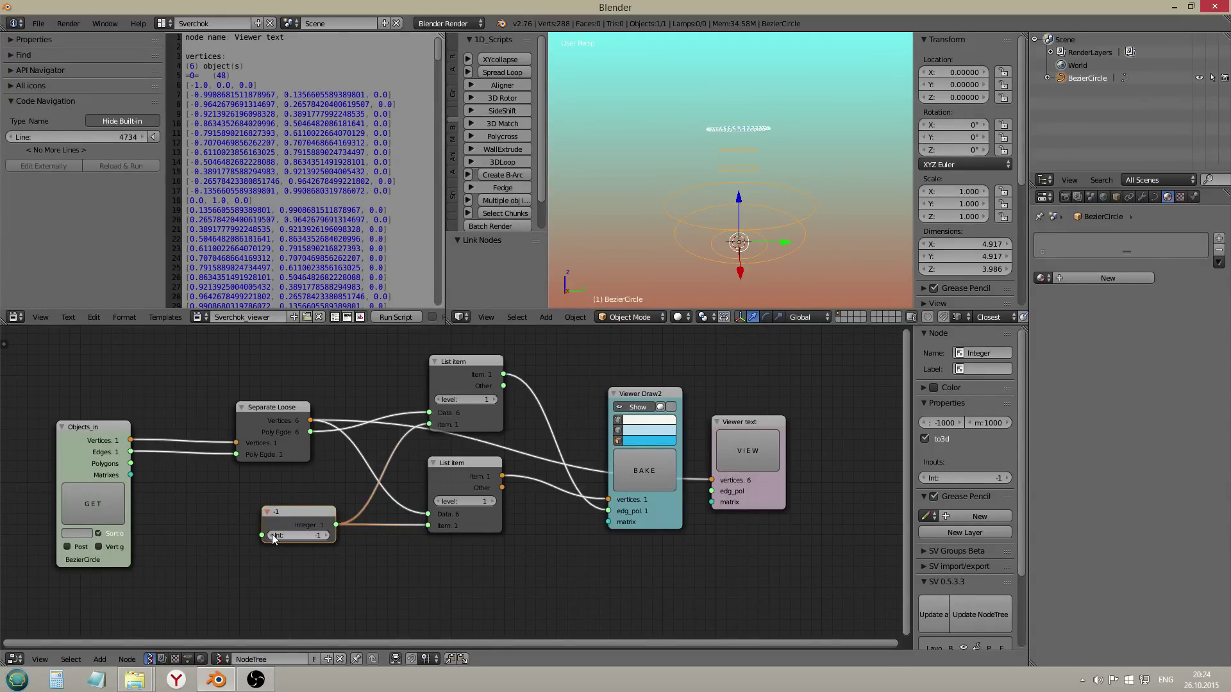
# Step: Delete the Integer node and both List Item nodes
pyautogui.press('x')
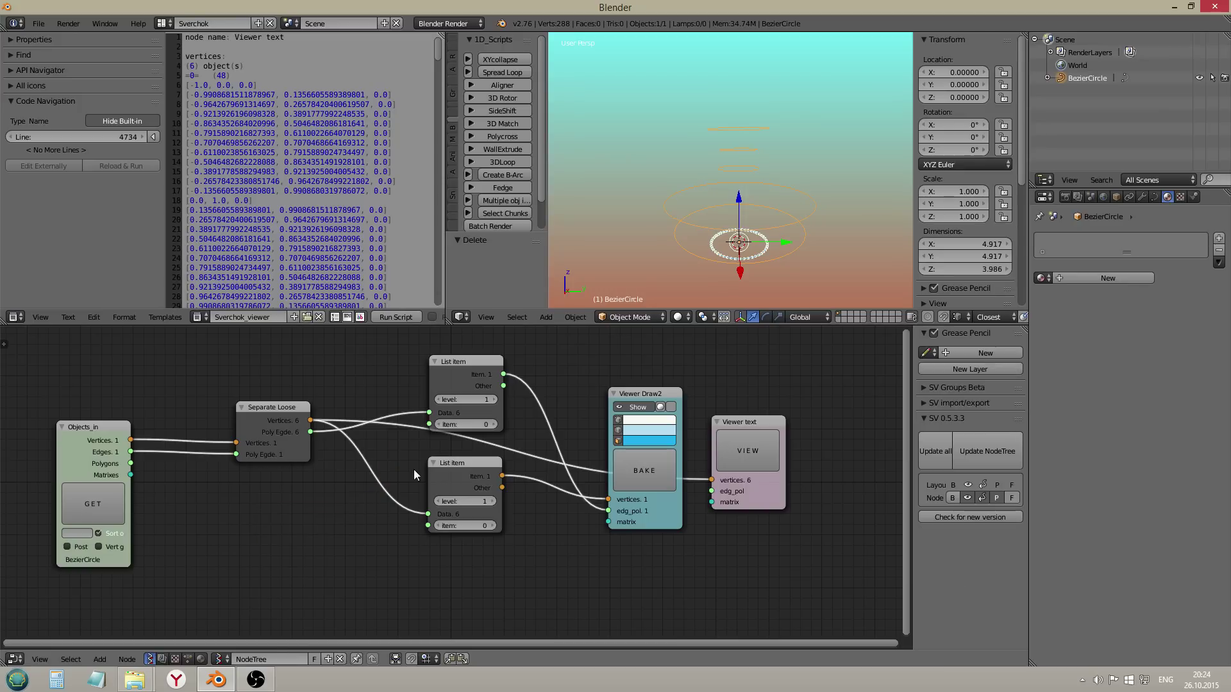
pyautogui.rightClick(442, 474)
pyautogui.press('x')
pyautogui.rightClick(447, 394)
pyautogui.press('x')
# Step: Try a Vector Sort node fed by the Separate Loose vertices and edges, and delete it again
pyautogui.hotkey('shift', 'a')
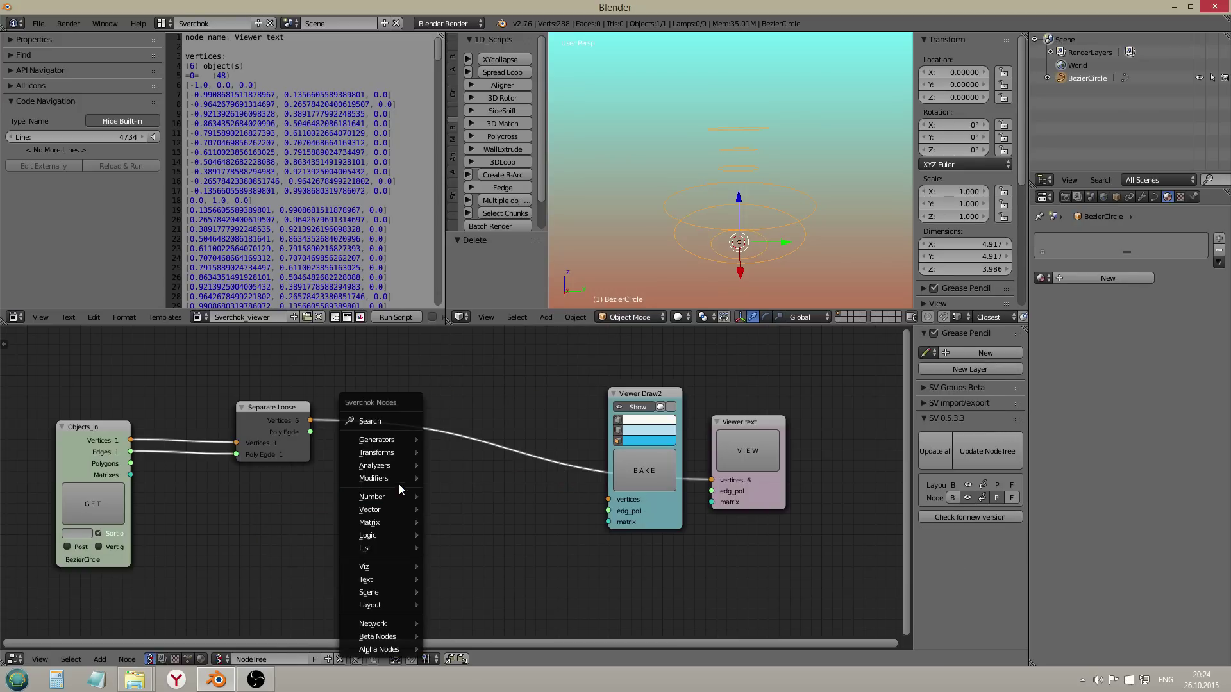
pyautogui.hotkey('shift', 'a')
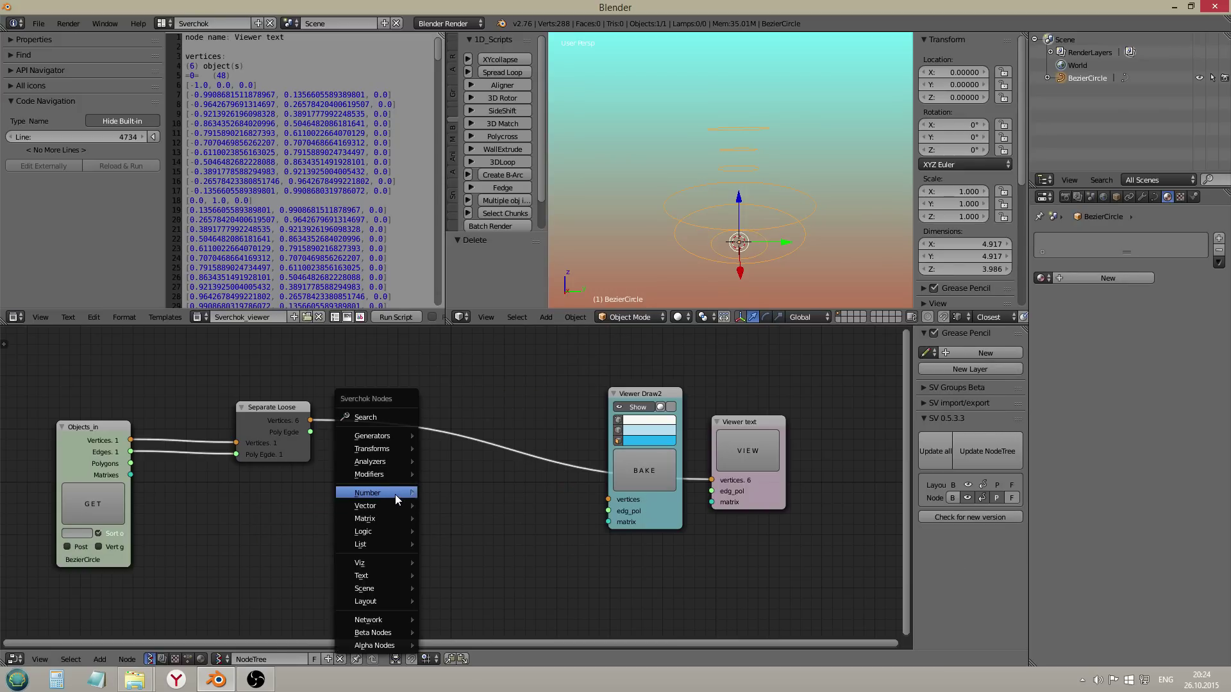
pyautogui.moveTo(389, 505)
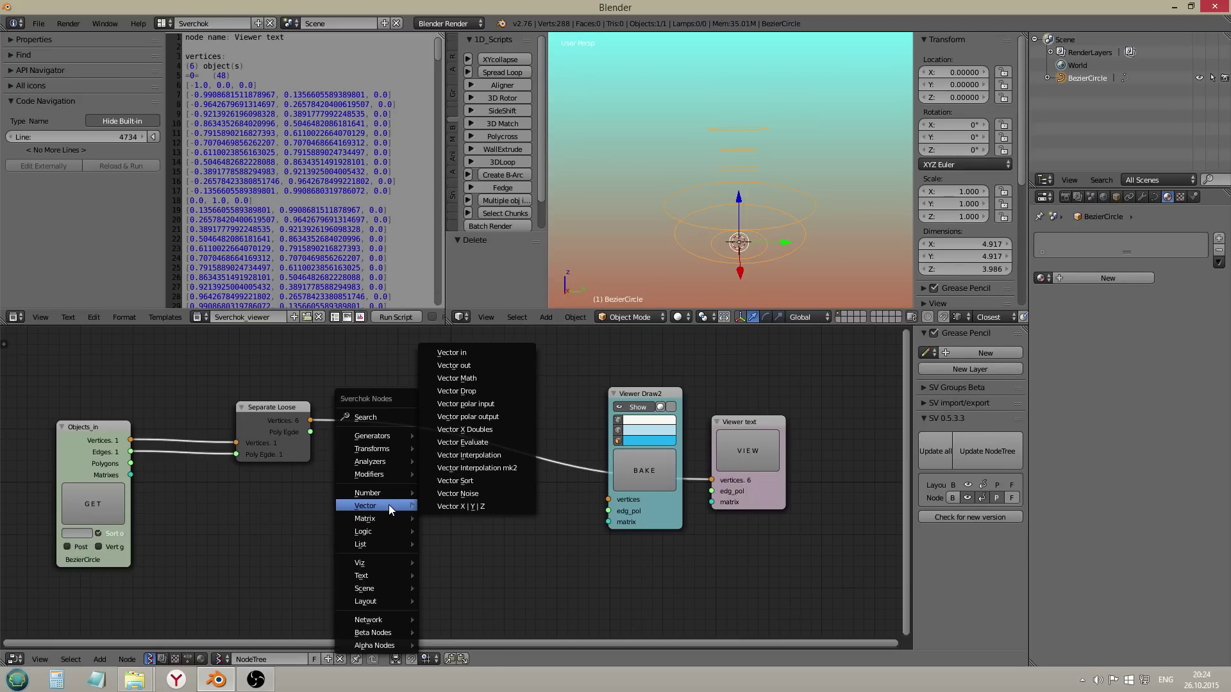
pyautogui.click(462, 482)
pyautogui.hotkey('shift', 'a')
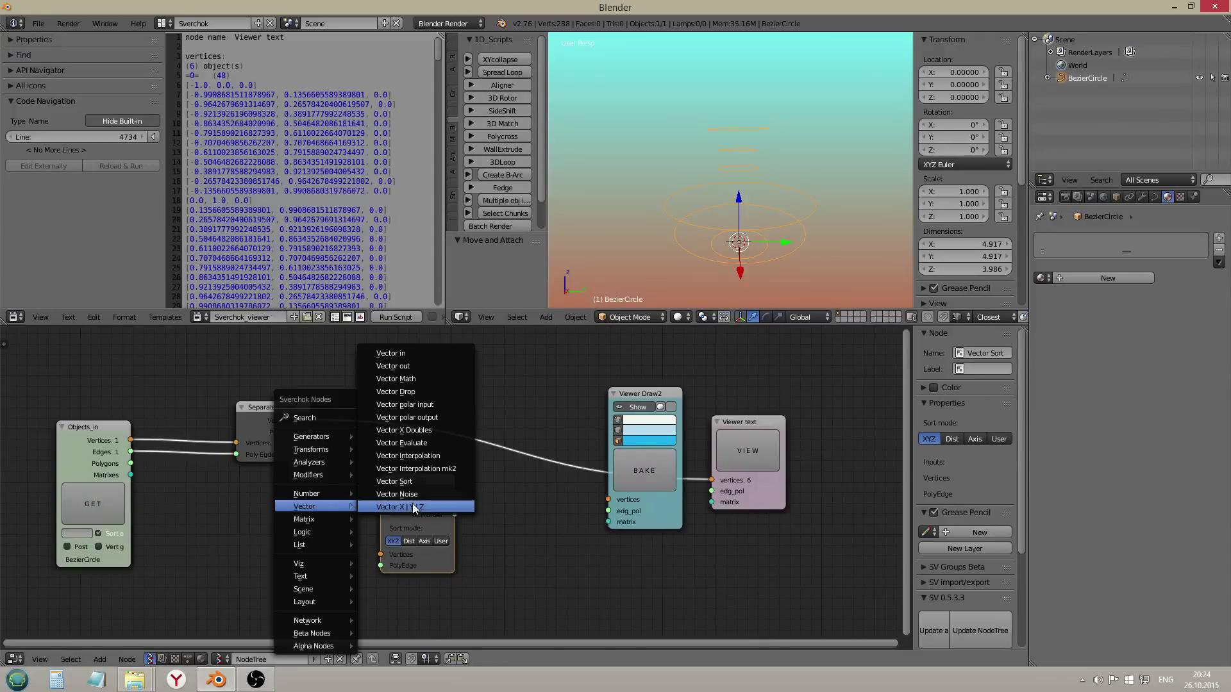
pyautogui.press('Escape')
pyautogui.moveTo(375, 538); pyautogui.dragTo(381, 554)
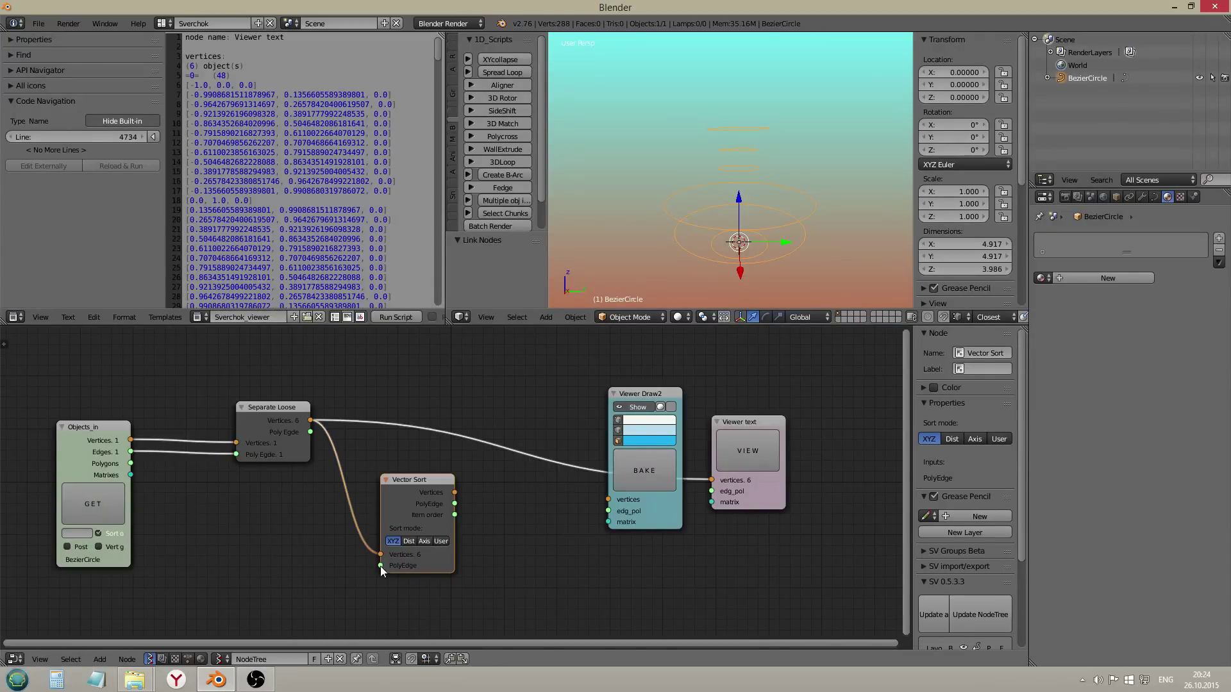
pyautogui.moveTo(311, 432); pyautogui.dragTo(381, 565)
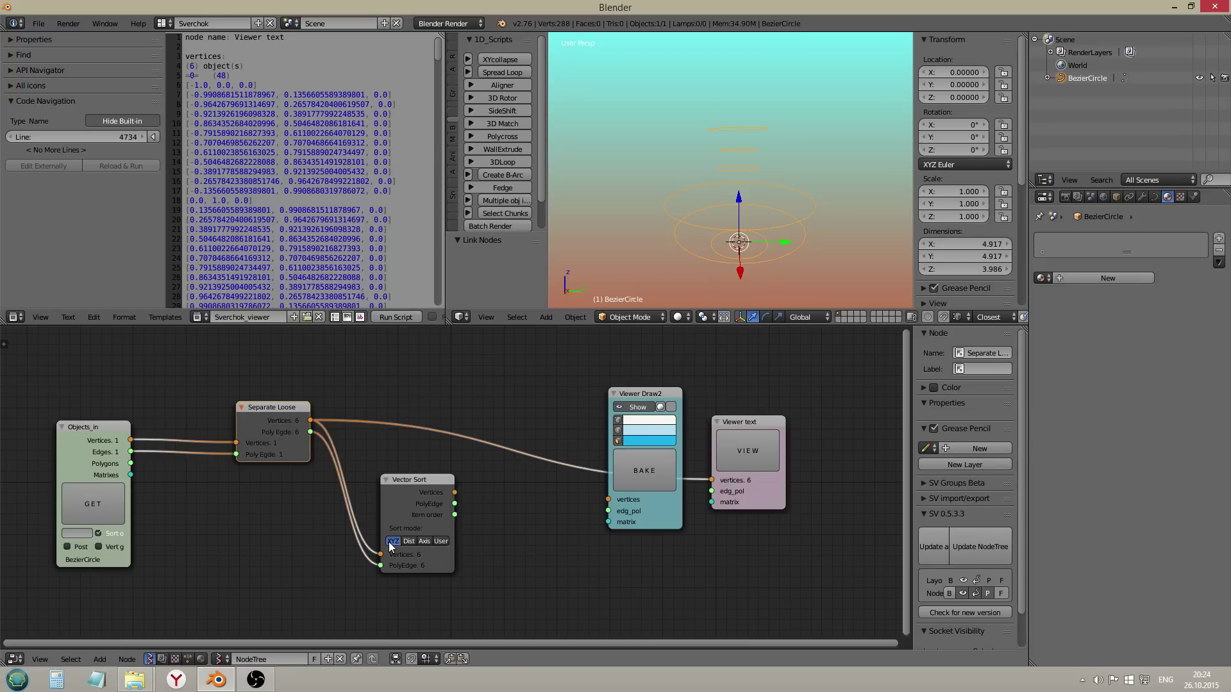
pyautogui.moveTo(455, 492)
pyautogui.mouseDown()
pyautogui.moveTo(608, 499)
pyautogui.moveTo(599, 511)
pyautogui.moveTo(456, 506)
pyautogui.mouseUp()
pyautogui.press('x')
# Step: Move Separate Loose closer to Objects_in and insert a UV Connection node on its vertices link to Viewer text
pyautogui.hotkey('shift', 'a')
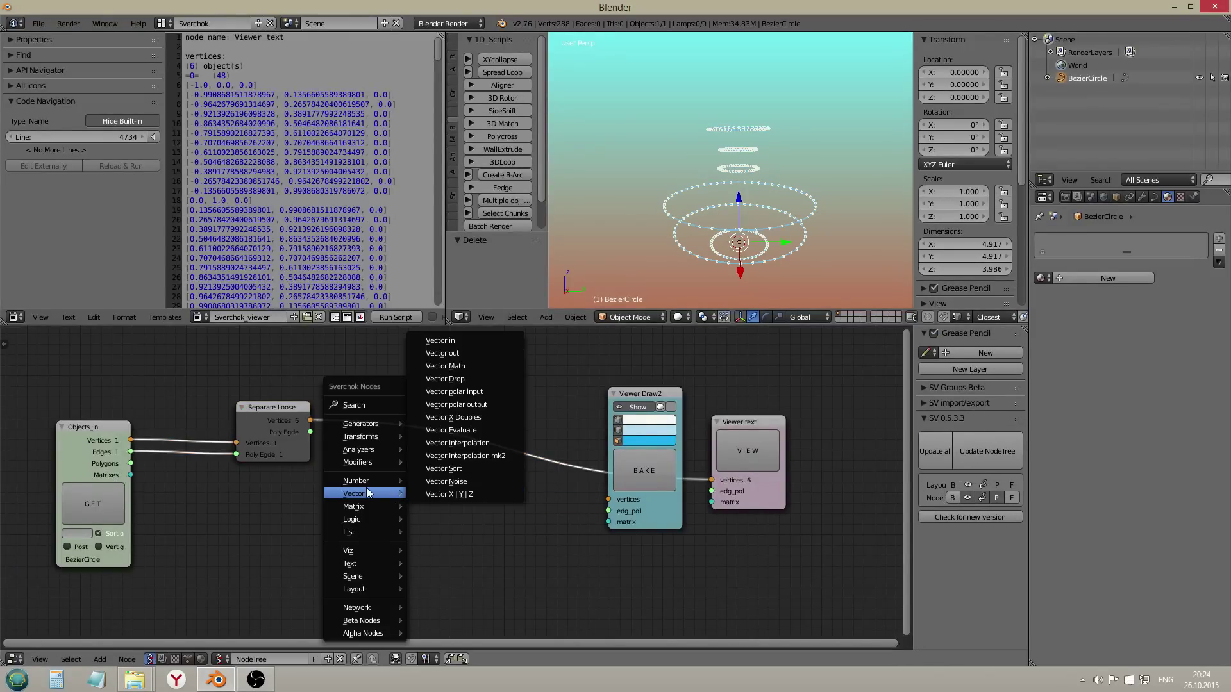
pyautogui.moveTo(263, 418); pyautogui.dragTo(183, 427)
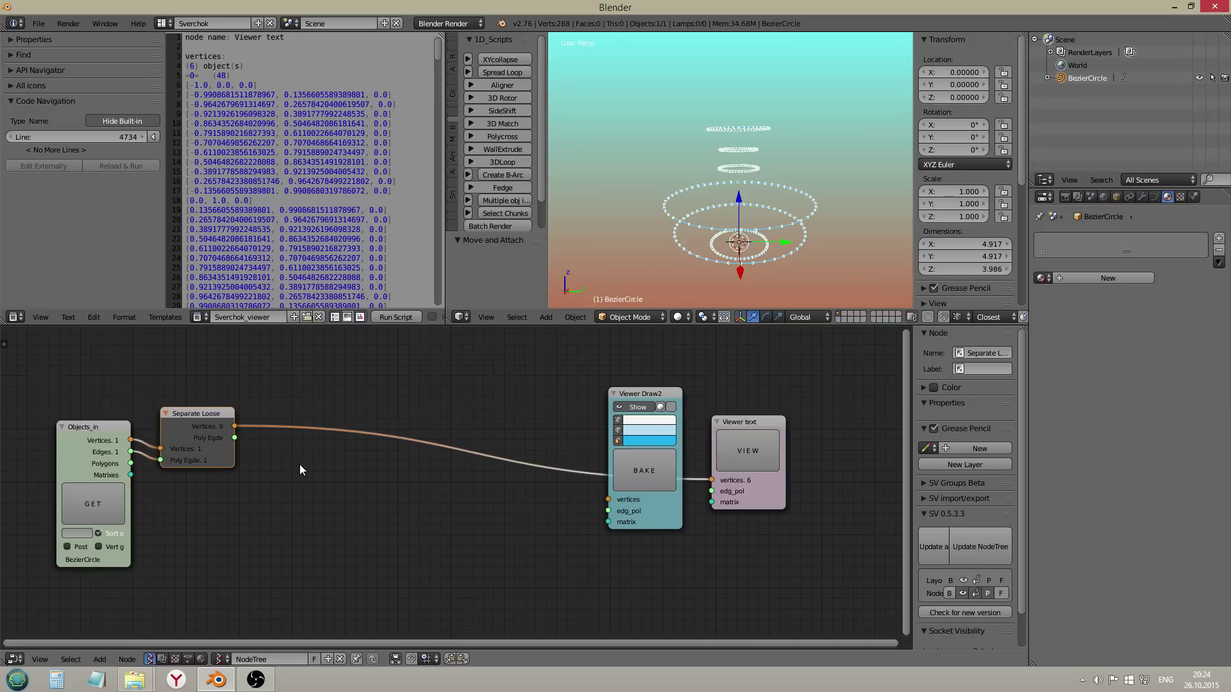
pyautogui.hotkey('shift', 'a')
pyautogui.moveTo(383, 464)
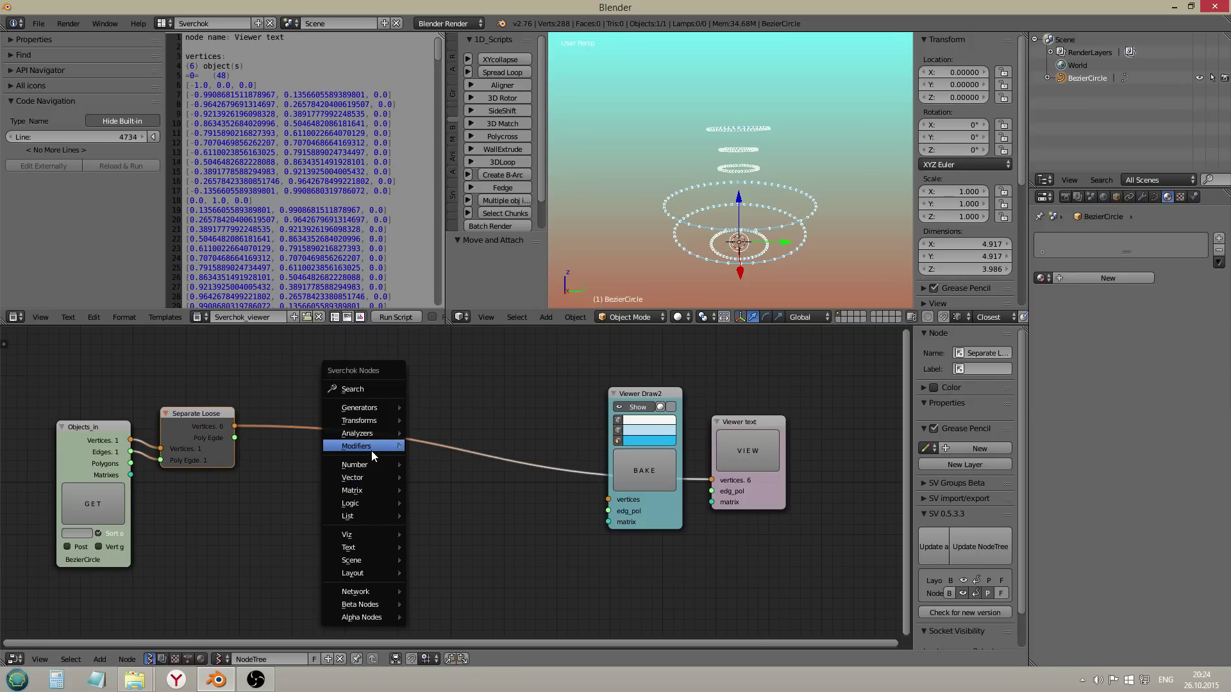
pyautogui.moveTo(439, 456)
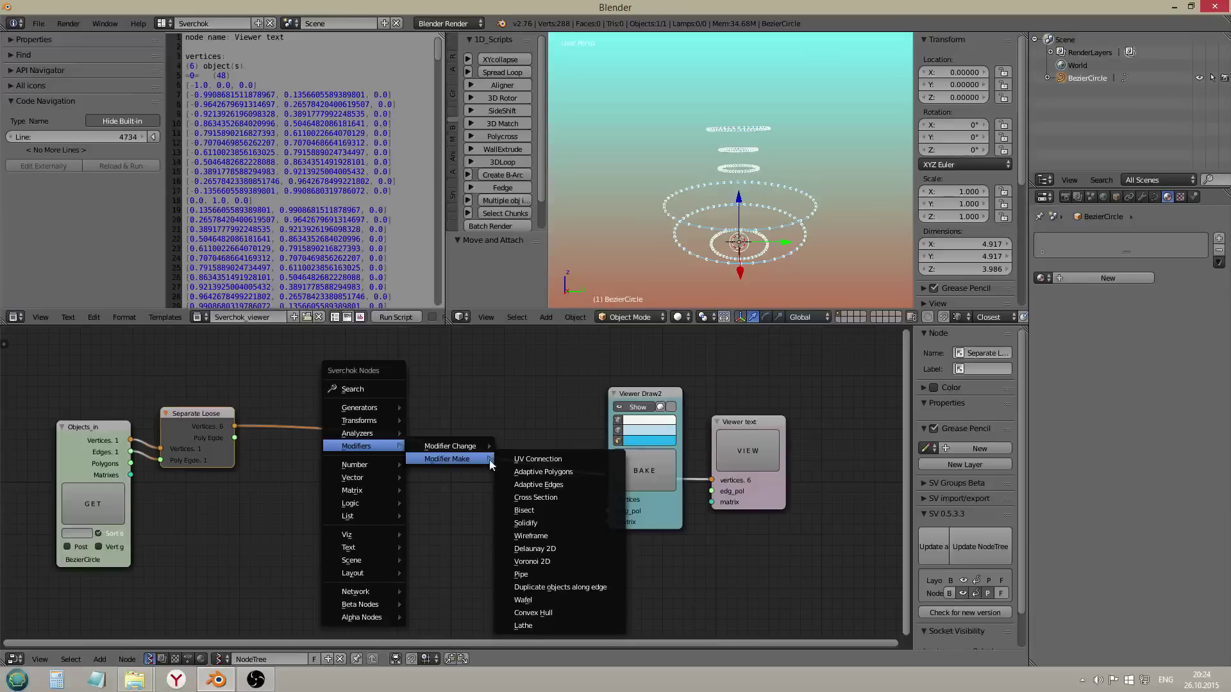
pyautogui.click(538, 459)
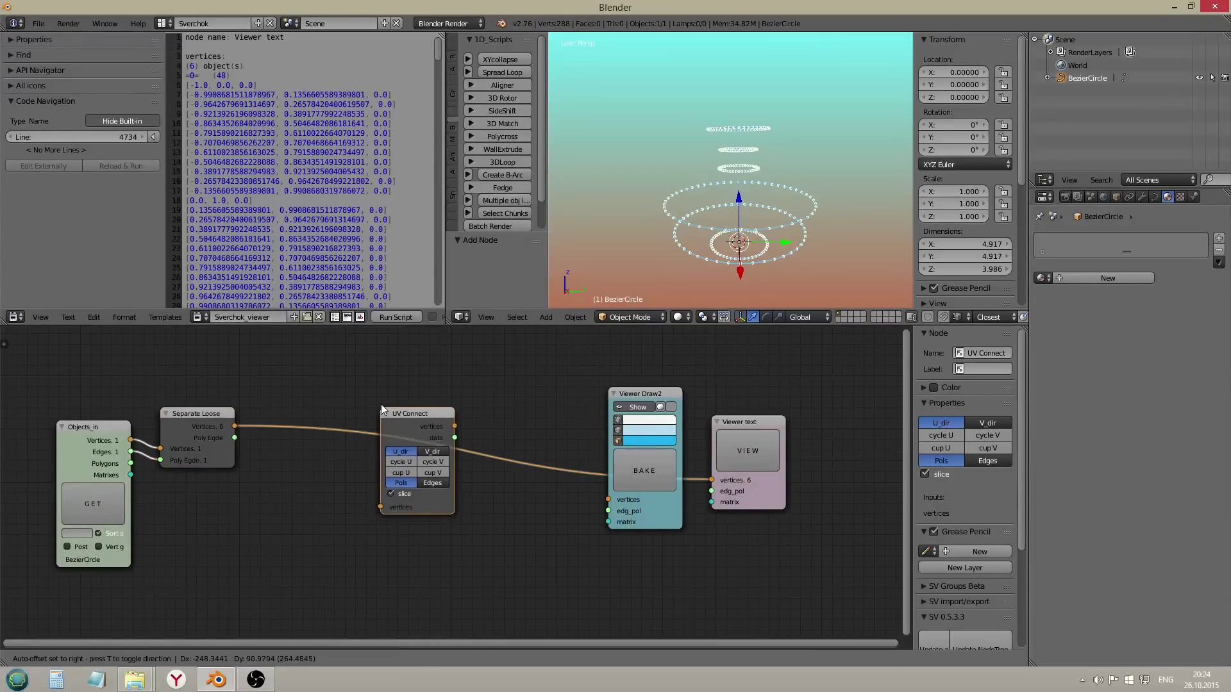
pyautogui.click(391, 386)
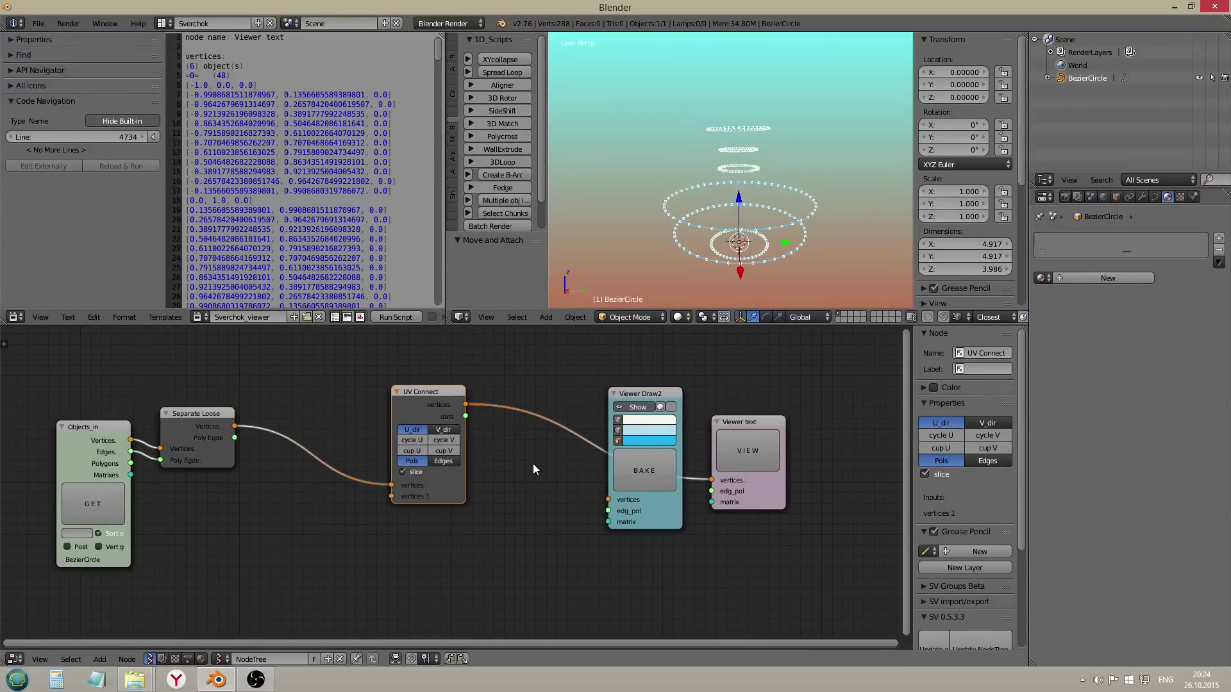
# Step: Delete the Viewer text node and connect the UV Connect vertices and data outputs to Viewer Draw
pyautogui.moveTo(757, 495); pyautogui.dragTo(844, 470)
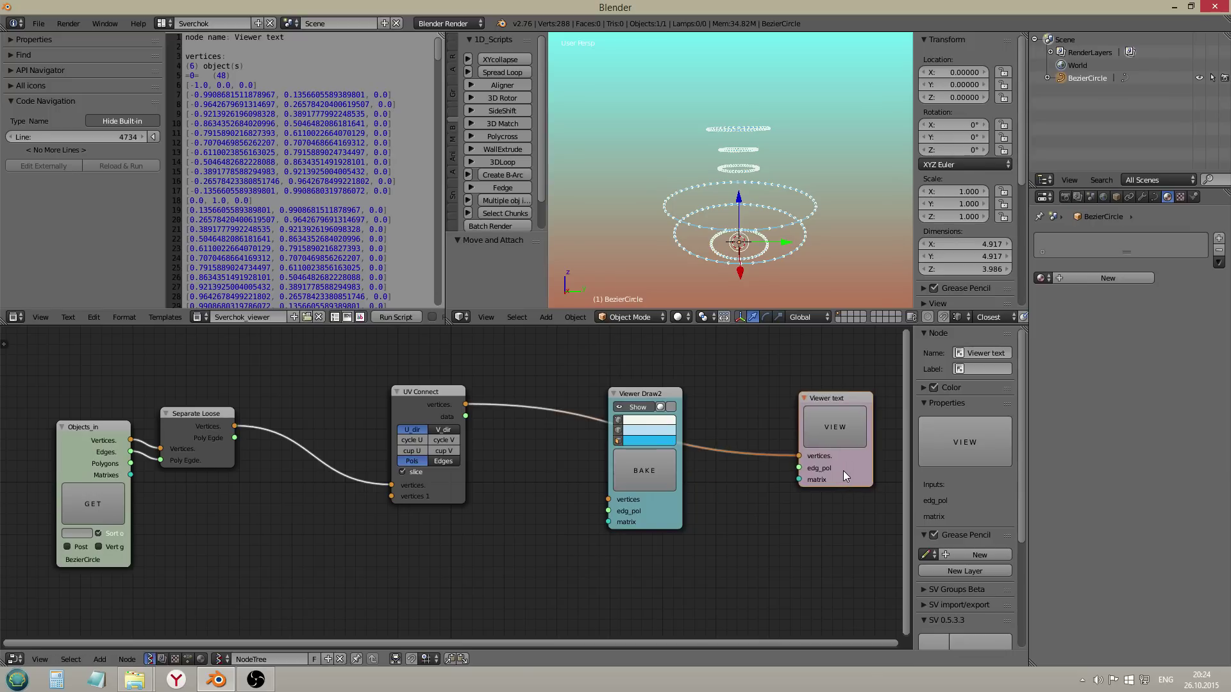
pyautogui.press('x')
pyautogui.moveTo(466, 405)
pyautogui.mouseDown()
pyautogui.moveTo(518, 421)
pyautogui.moveTo(572, 484)
pyautogui.moveTo(610, 500)
pyautogui.moveTo(468, 420)
pyautogui.mouseUp()
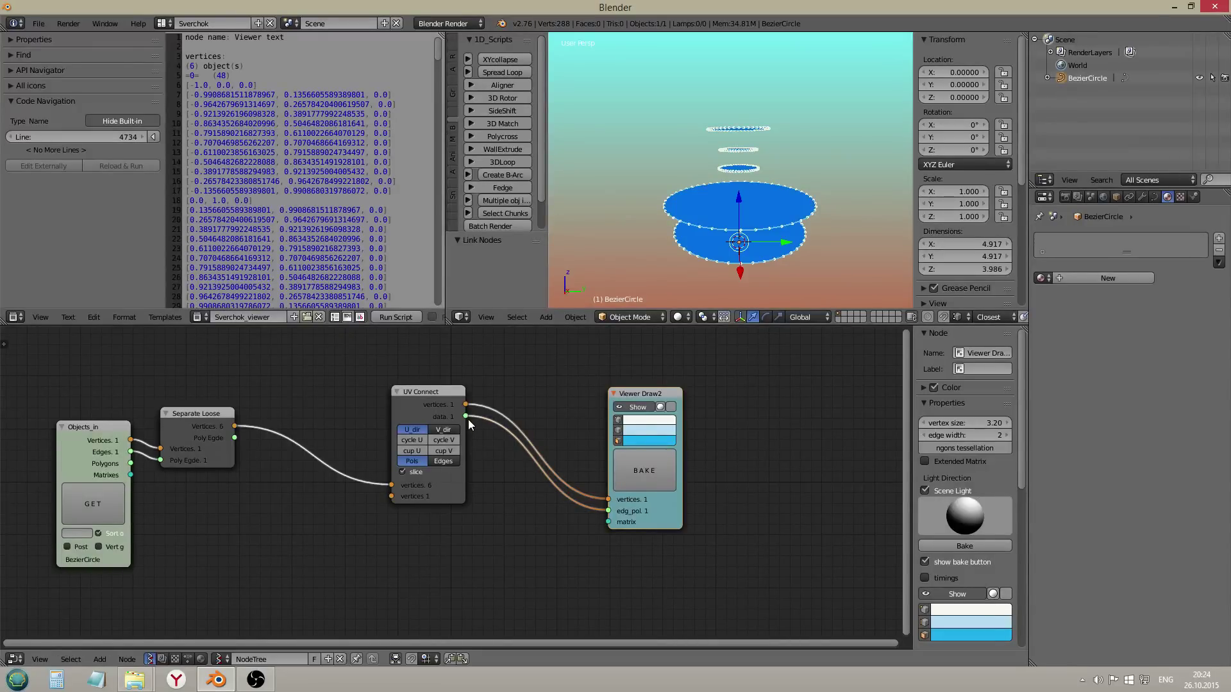
# Step: Switch UV Connect to V_dir to compare the resulting polygons, and return it to U_dir
pyautogui.moveTo(814, 217); pyautogui.dragTo(803, 193, button='middle')
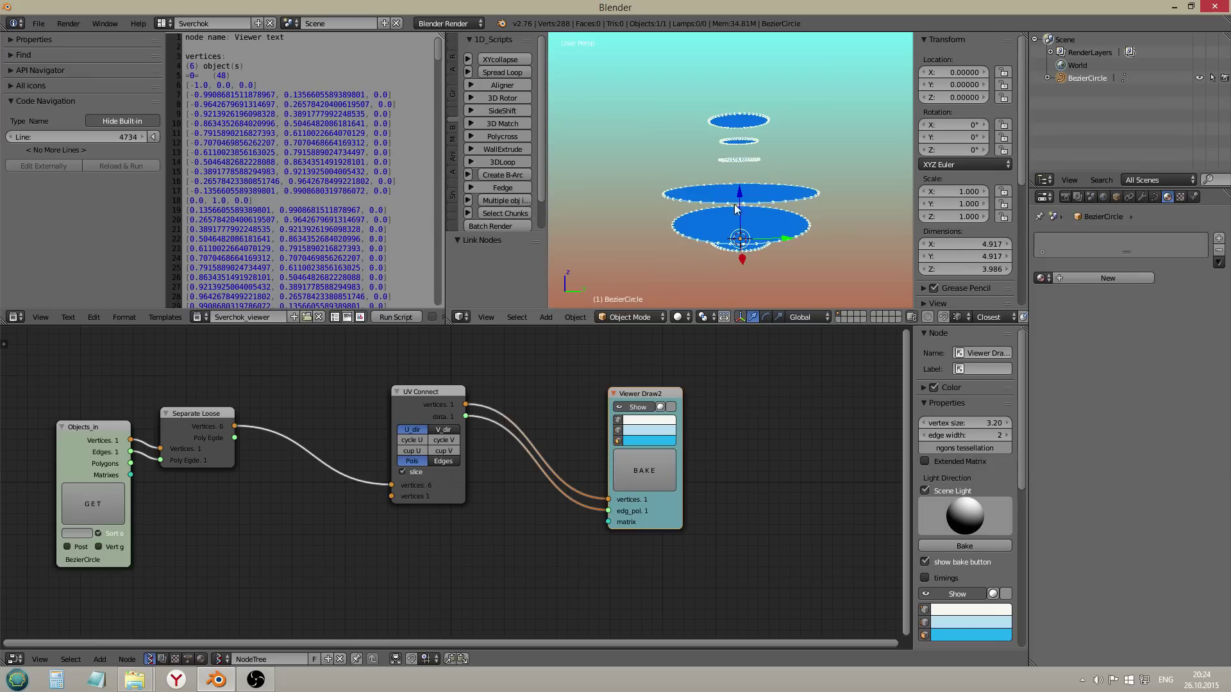
pyautogui.moveTo(772, 242); pyautogui.dragTo(755, 237, button='middle')
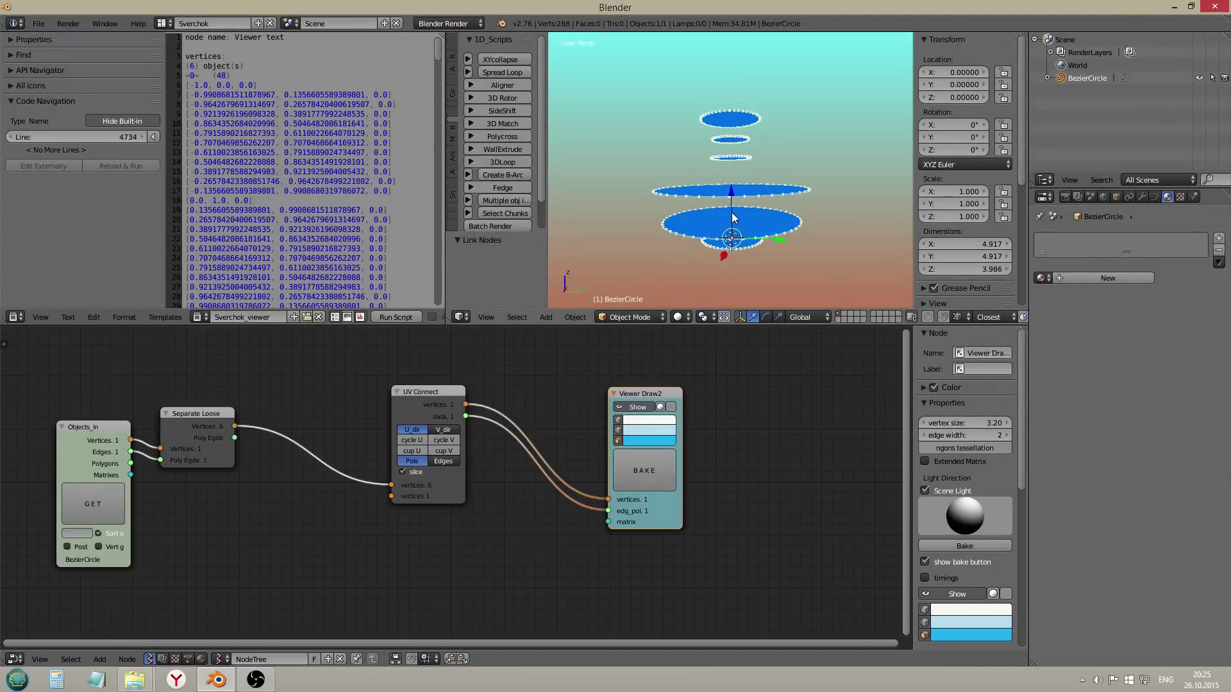
pyautogui.click(434, 429)
pyautogui.moveTo(766, 301); pyautogui.dragTo(621, 309, button='middle')
pyautogui.click(412, 430)
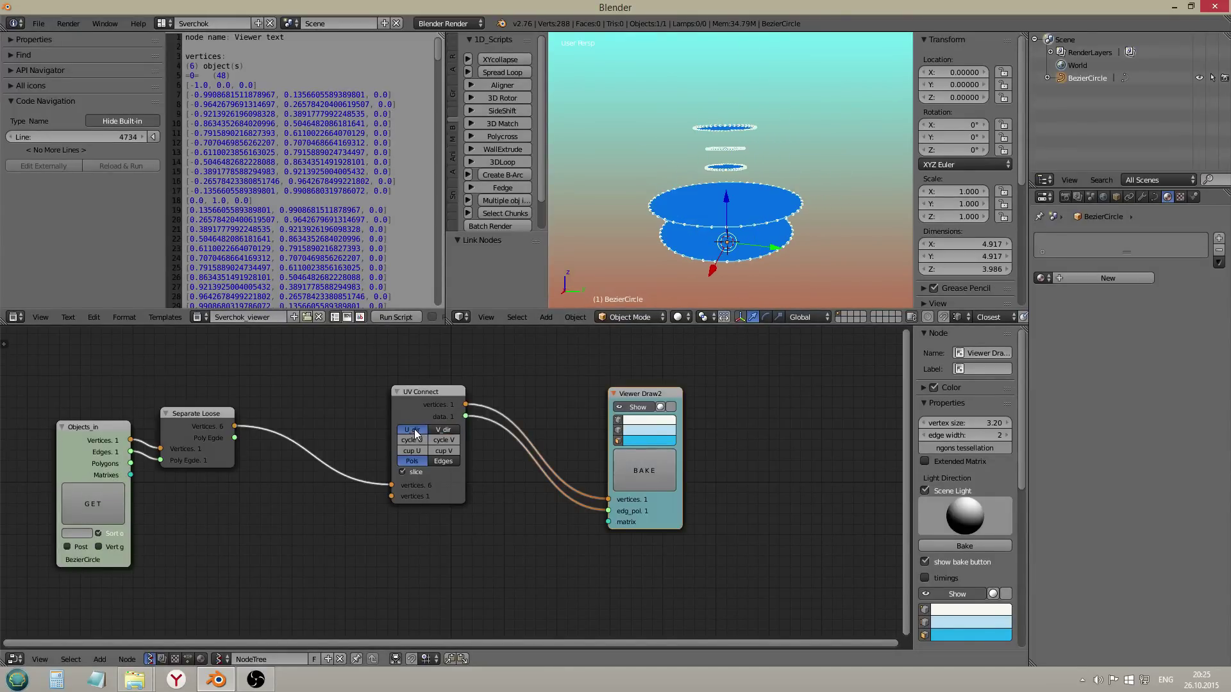
# Step: Turn off the slice option of the UV Connect node and inspect the connected surface from several sides
pyautogui.click(414, 474)
pyautogui.scroll(3, 734, 268)
pyautogui.moveTo(760, 225); pyautogui.dragTo(707, 208, button='middle')
pyautogui.scroll(-3, 811, 167)
pyautogui.scroll(4, 763, 142)
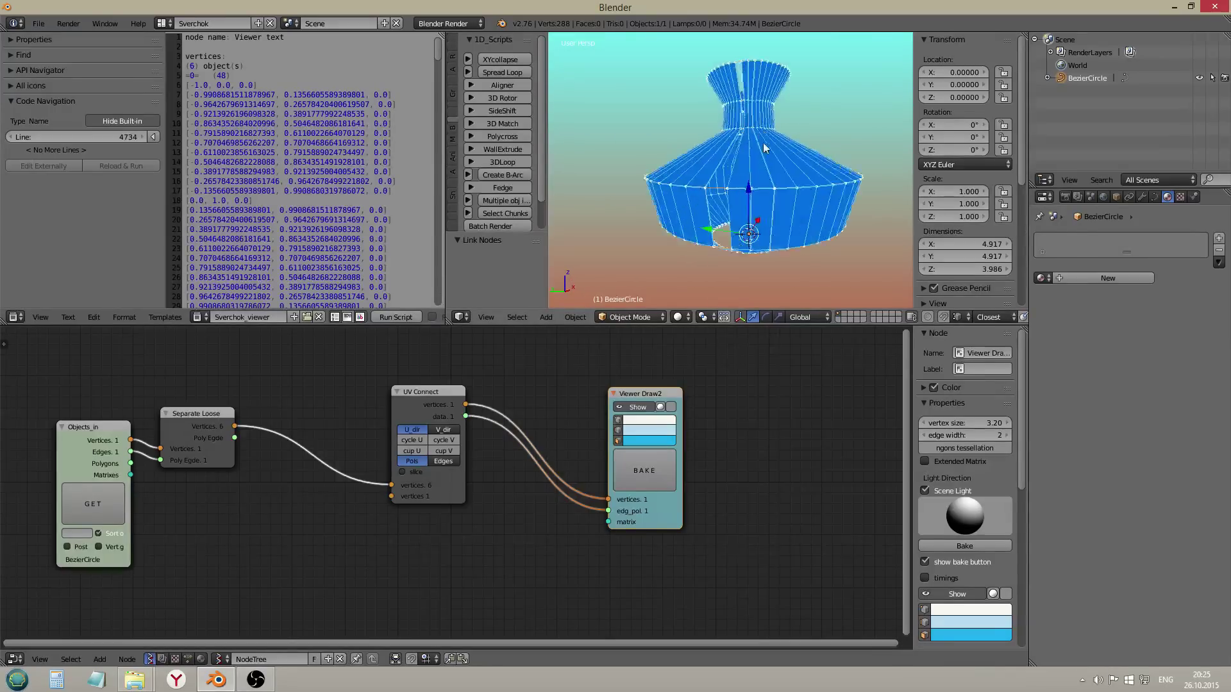
# Step: Toggle cycle U on and off on the UV Connect node, and turn on cycle V to close the gap in the surface
pyautogui.moveTo(781, 147); pyautogui.dragTo(825, 202, button='middle')
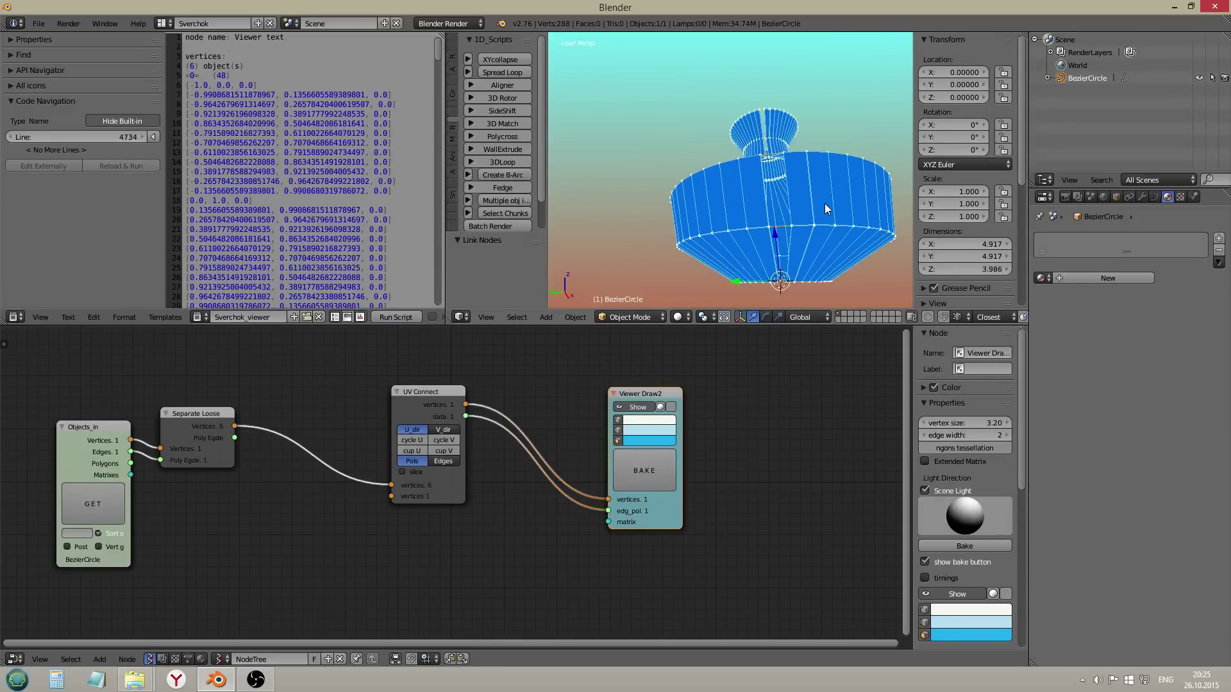
pyautogui.click(422, 440)
pyautogui.click(418, 438)
pyautogui.click(432, 437)
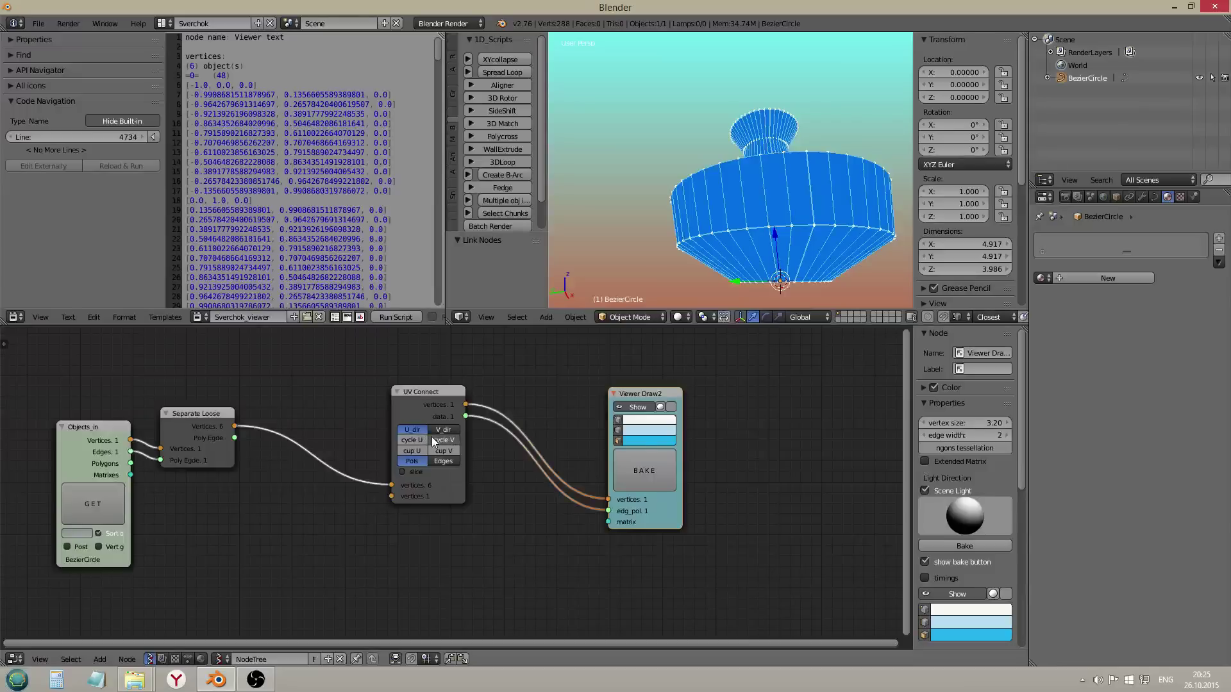
pyautogui.moveTo(713, 190); pyautogui.dragTo(719, 154, button='middle')
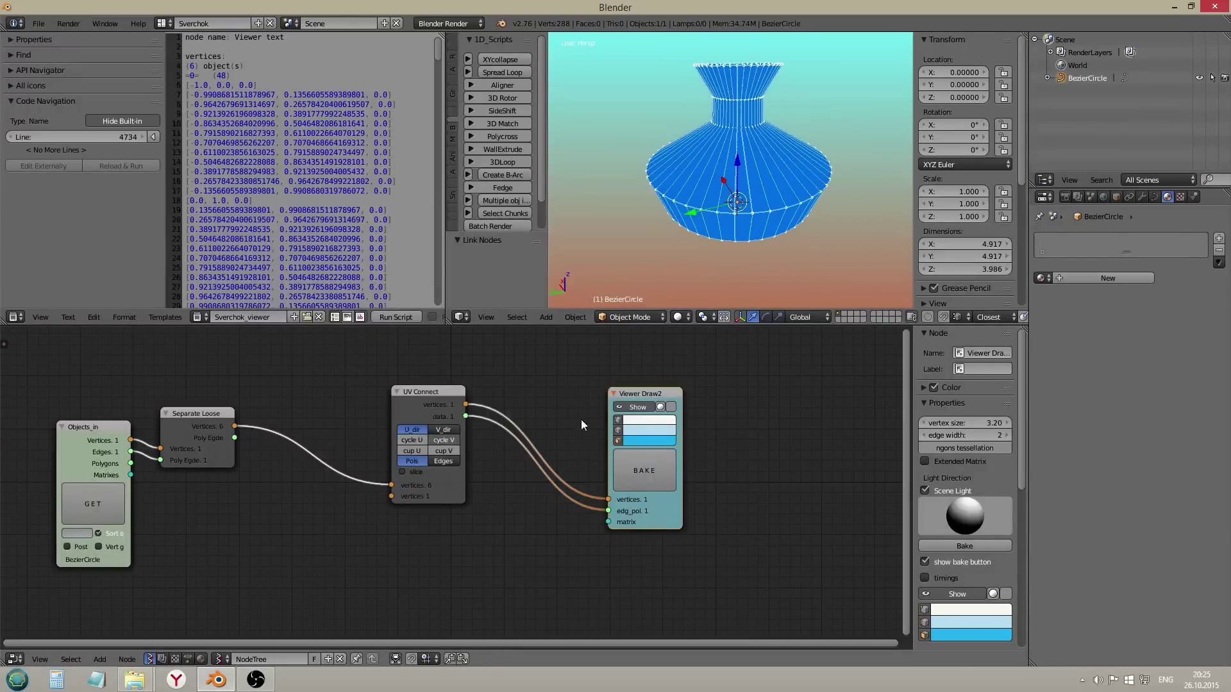
# Step: Turn on shading in the Viewer Draw node and move the node farther away from UV Connect
pyautogui.moveTo(672, 405); pyautogui.dragTo(663, 391)
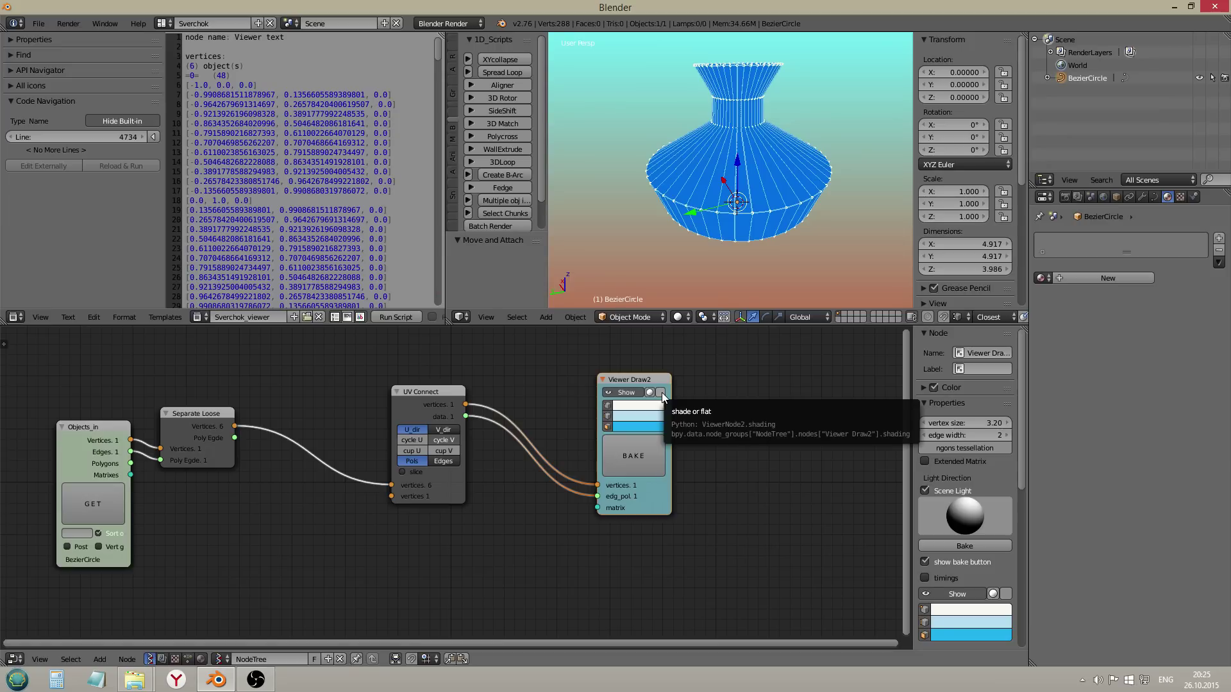
pyautogui.click(661, 392)
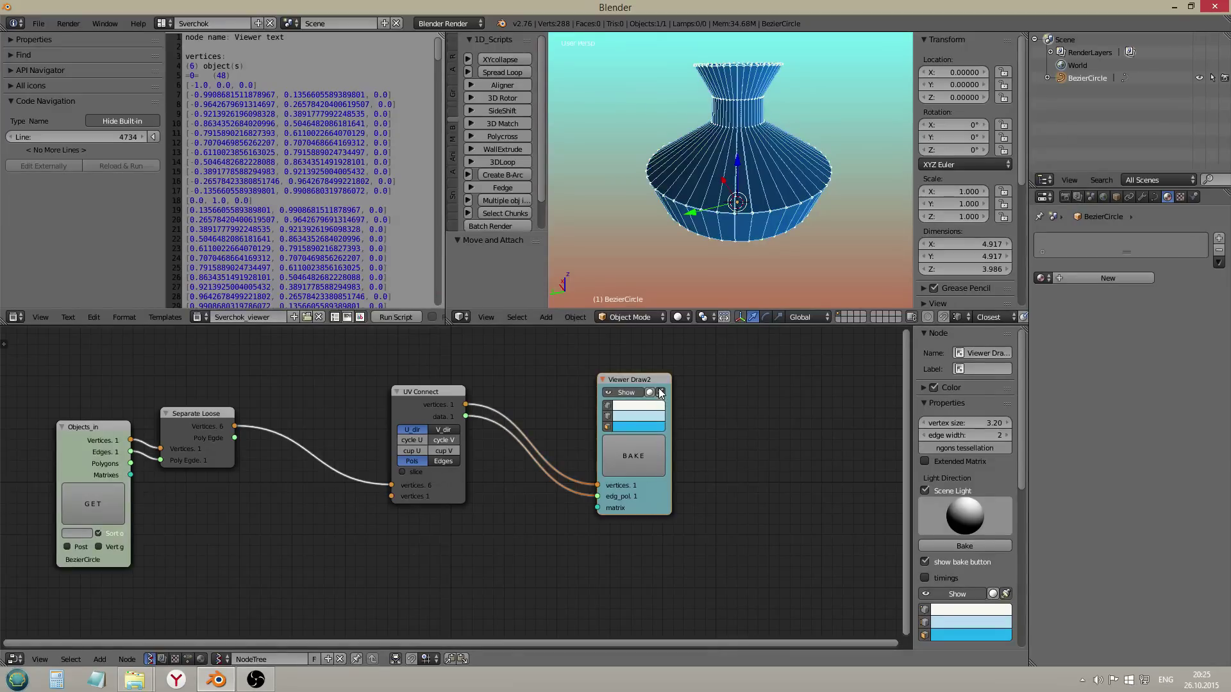
pyautogui.moveTo(740, 147); pyautogui.dragTo(693, 160, button='middle')
pyautogui.scroll(-3, 692, 161)
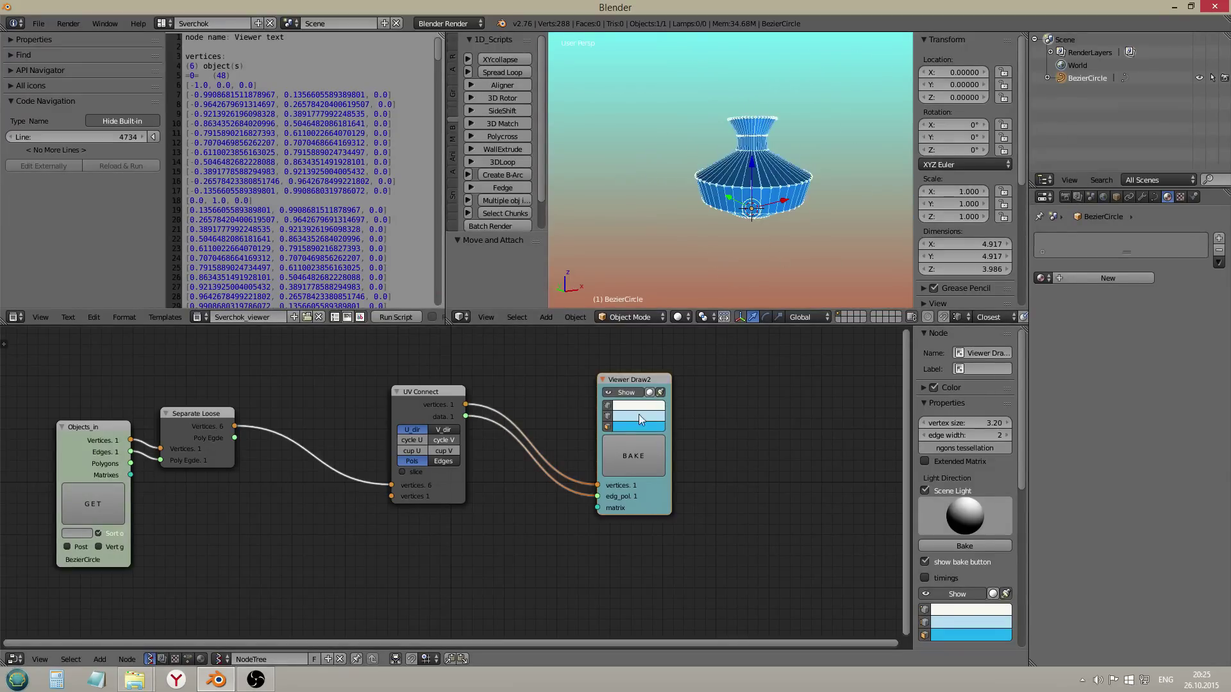
pyautogui.click(663, 389)
pyautogui.click(663, 389)
pyautogui.press('g')
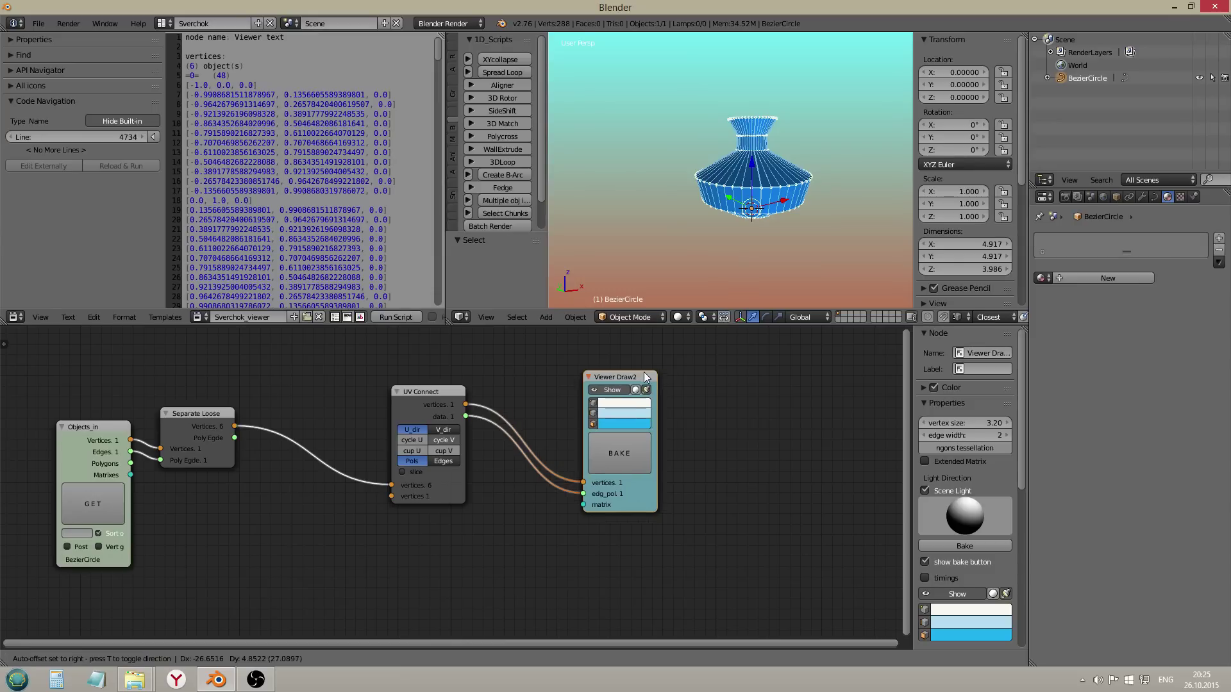
pyautogui.click(747, 366)
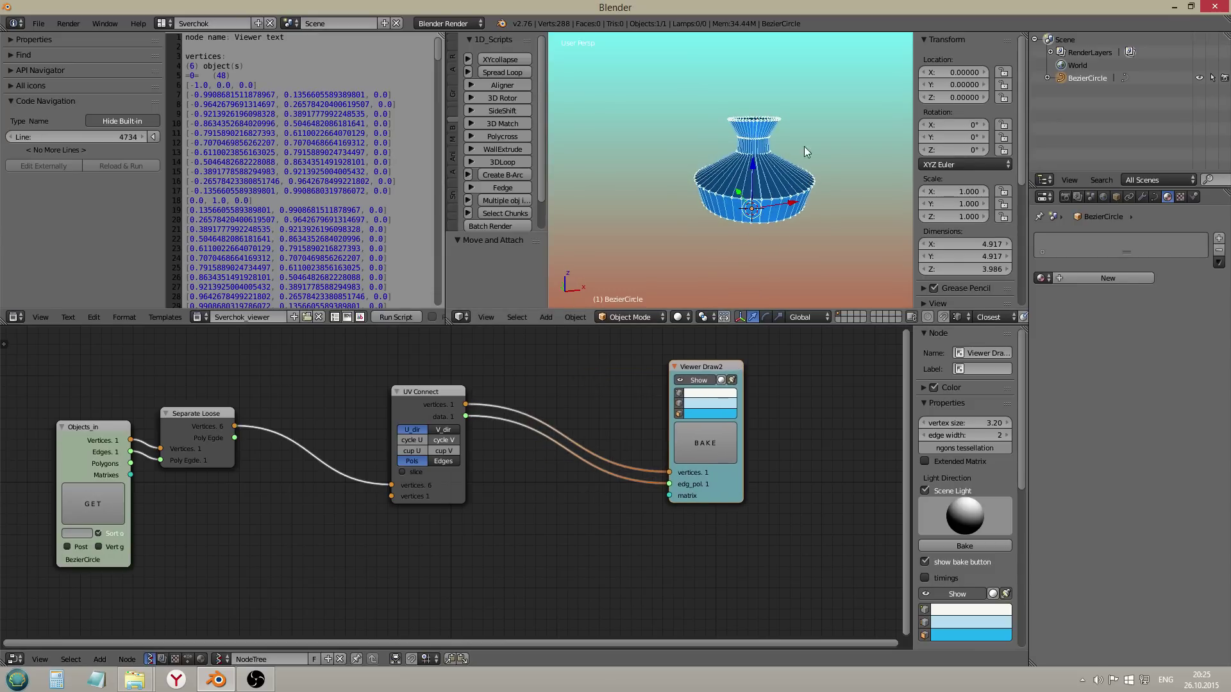
# Step: Examine the shaded vase from above, from the side and inside its neck
pyautogui.scroll(3, 804, 147)
pyautogui.moveTo(775, 154); pyautogui.dragTo(812, 297, button='middle')
pyautogui.moveTo(735, 122); pyautogui.dragTo(784, 215, button='middle')
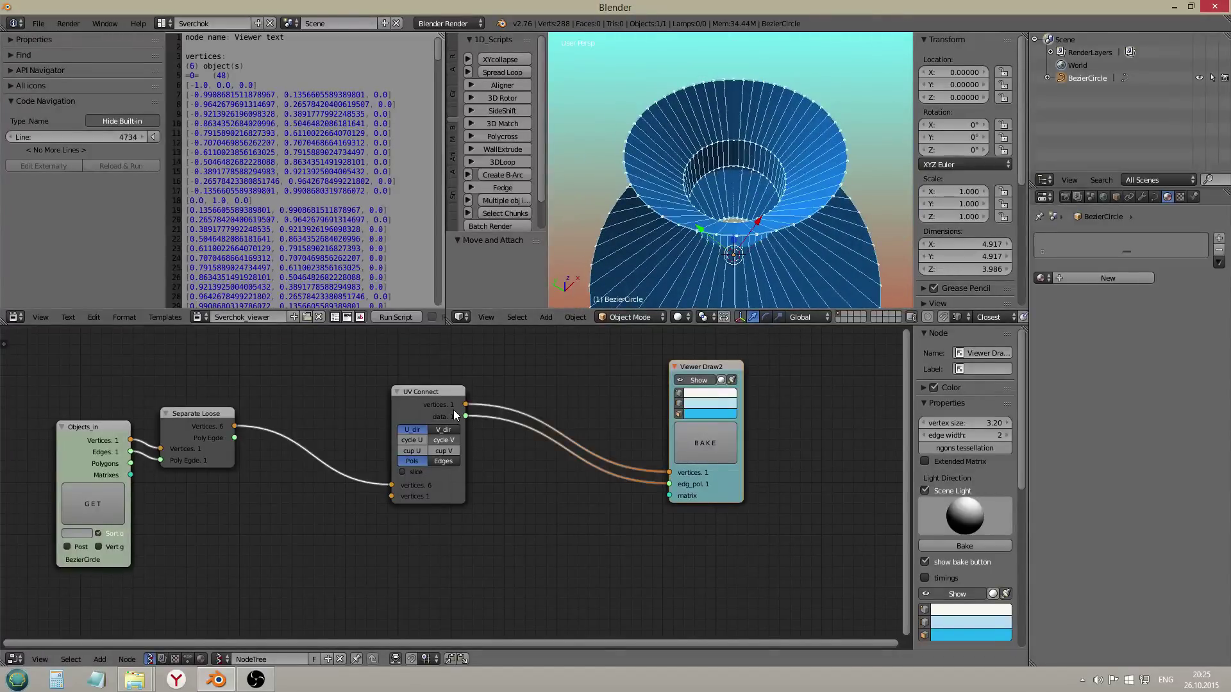
pyautogui.moveTo(690, 252); pyautogui.dragTo(737, 106, button='middle')
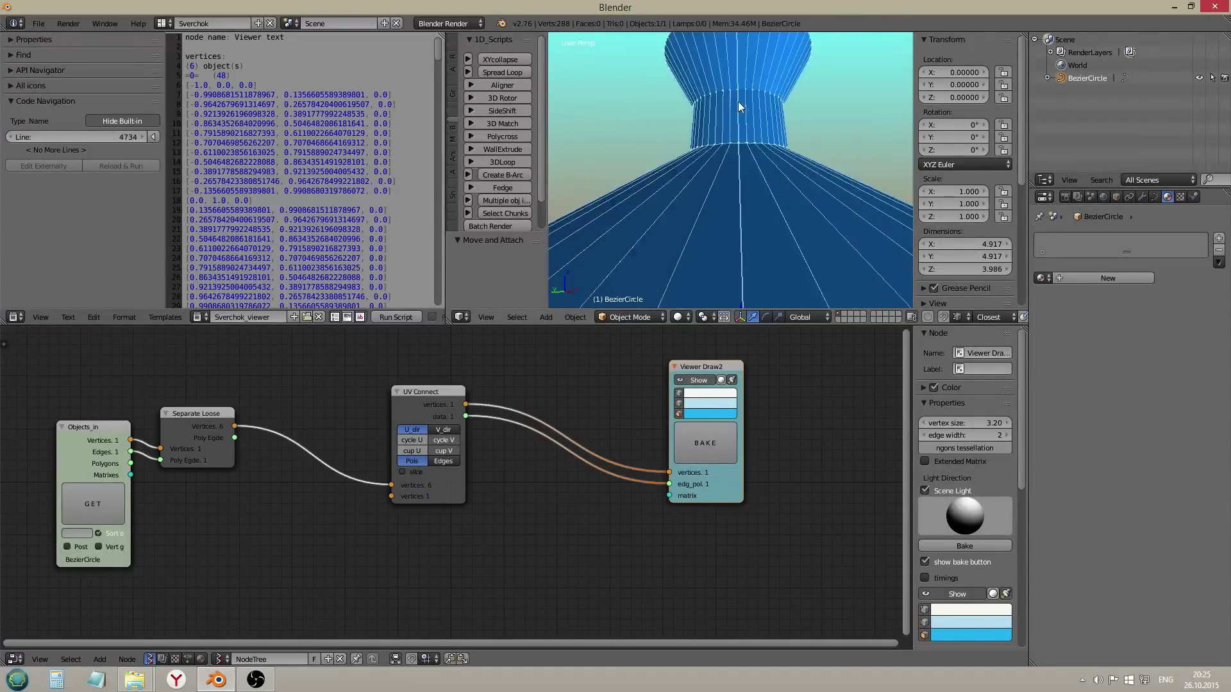
pyautogui.scroll(-6, 737, 101)
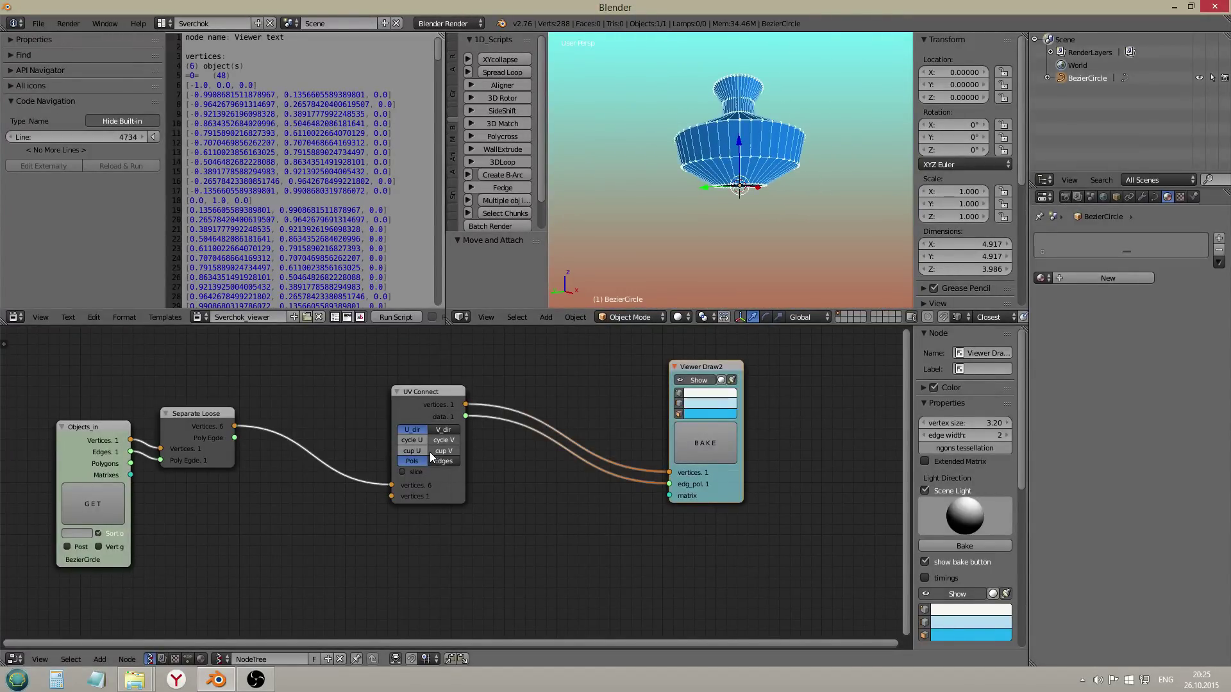
pyautogui.moveTo(706, 148); pyautogui.dragTo(783, 147, button='middle')
pyautogui.scroll(3, 748, 129)
pyautogui.scroll(2, 746, 130)
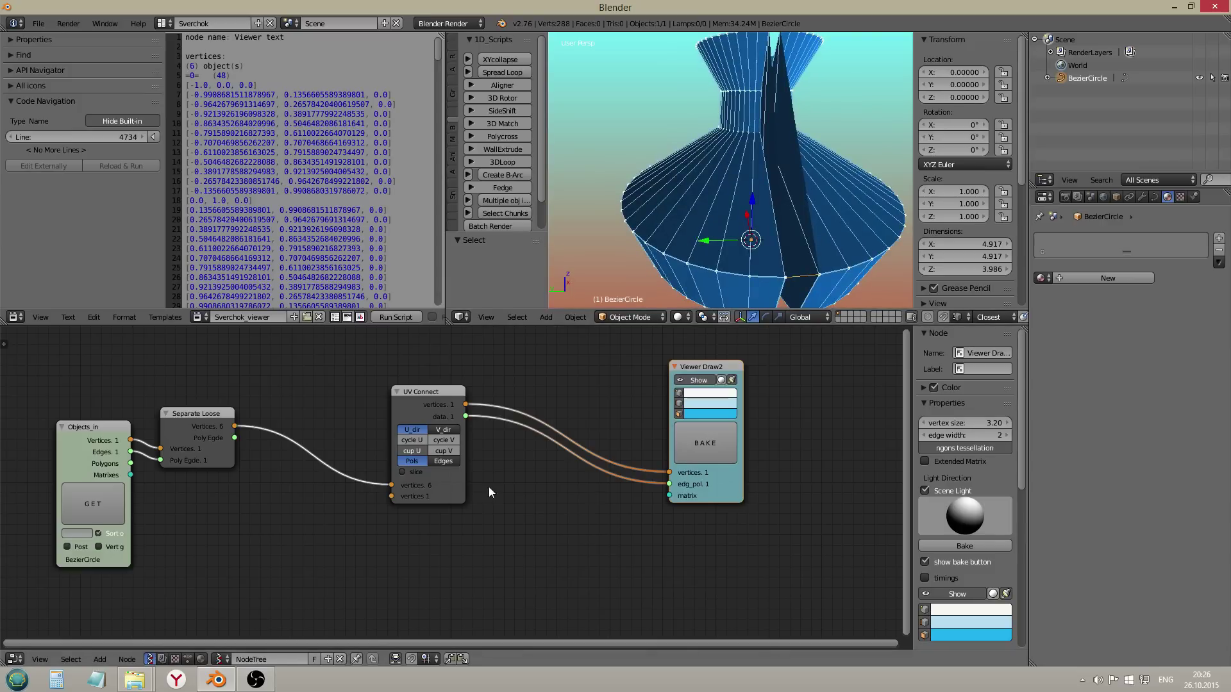
# Step: Turn off cup U on the UV Connect node, re-enable cycle V and check the closed vase from the side
pyautogui.click(419, 450)
pyautogui.click(434, 442)
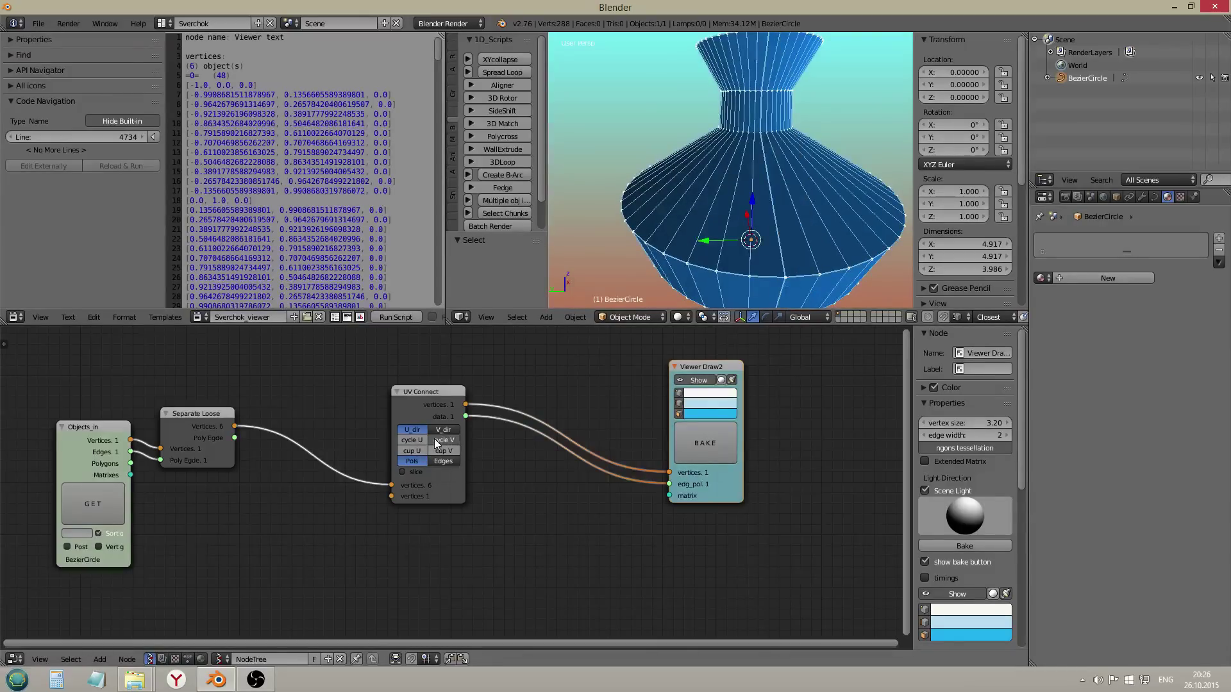
pyautogui.click(433, 438)
pyautogui.moveTo(737, 169); pyautogui.dragTo(733, 123, button='middle')
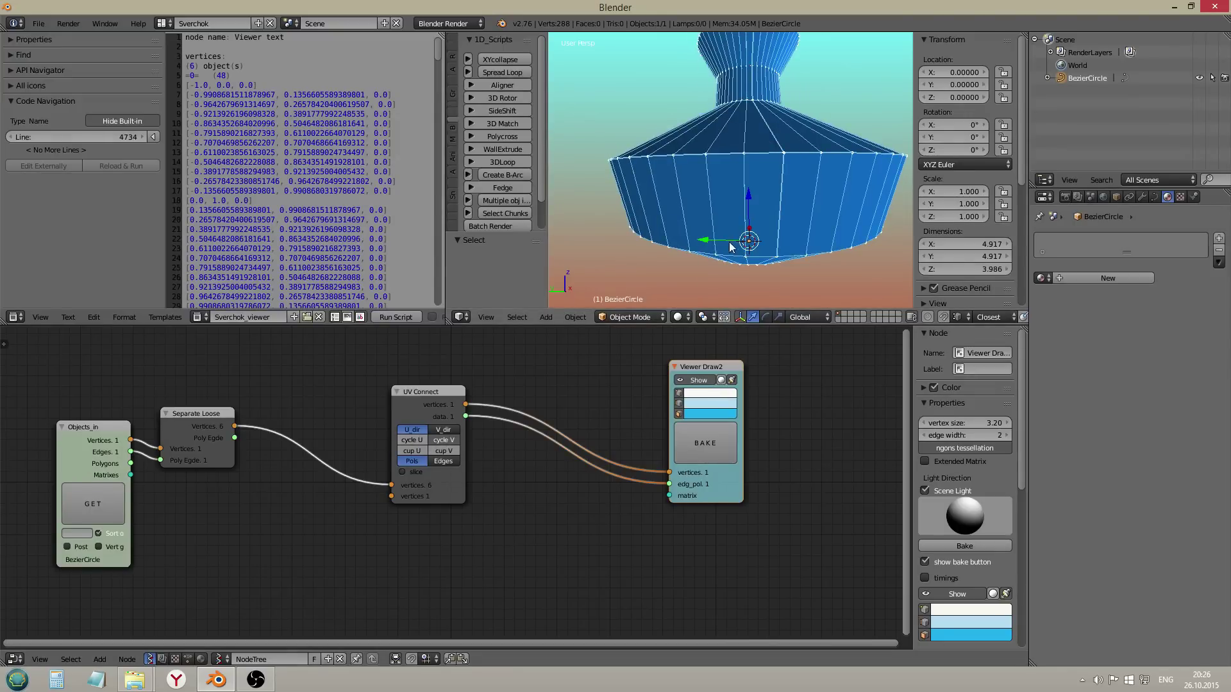
pyautogui.scroll(-5, 730, 246)
# Step: Move Viewer Draw and UV Connect away from Separate Loose and insert a Vector Interpolation mk2 node on the freed link
pyautogui.scroll(-1, 491, 548)
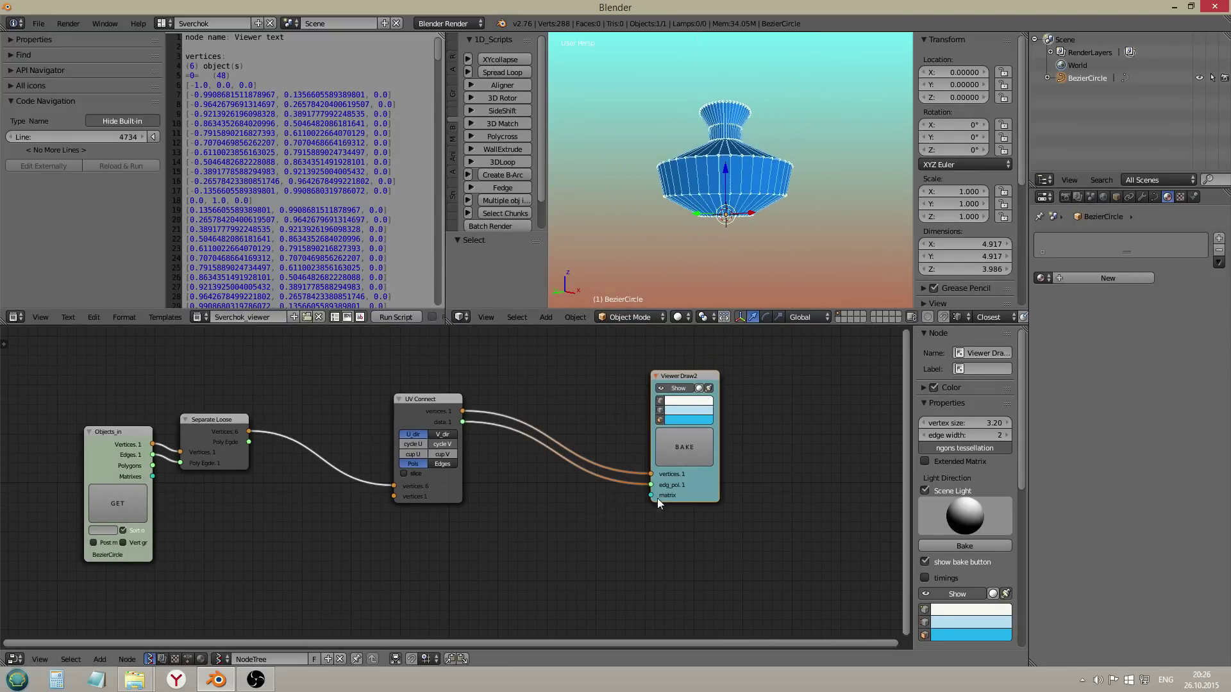
pyautogui.moveTo(656, 499); pyautogui.dragTo(727, 493)
pyautogui.moveTo(440, 418); pyautogui.dragTo(632, 433)
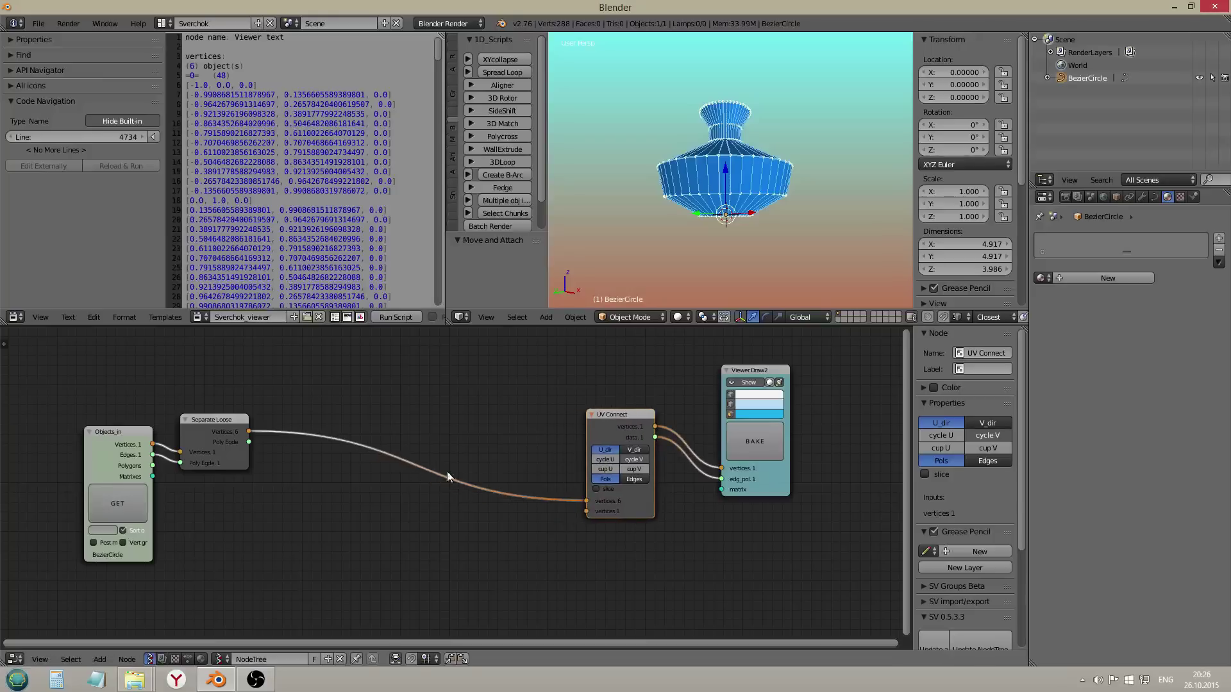
pyautogui.hotkey('shift', 'a')
pyautogui.moveTo(410, 505)
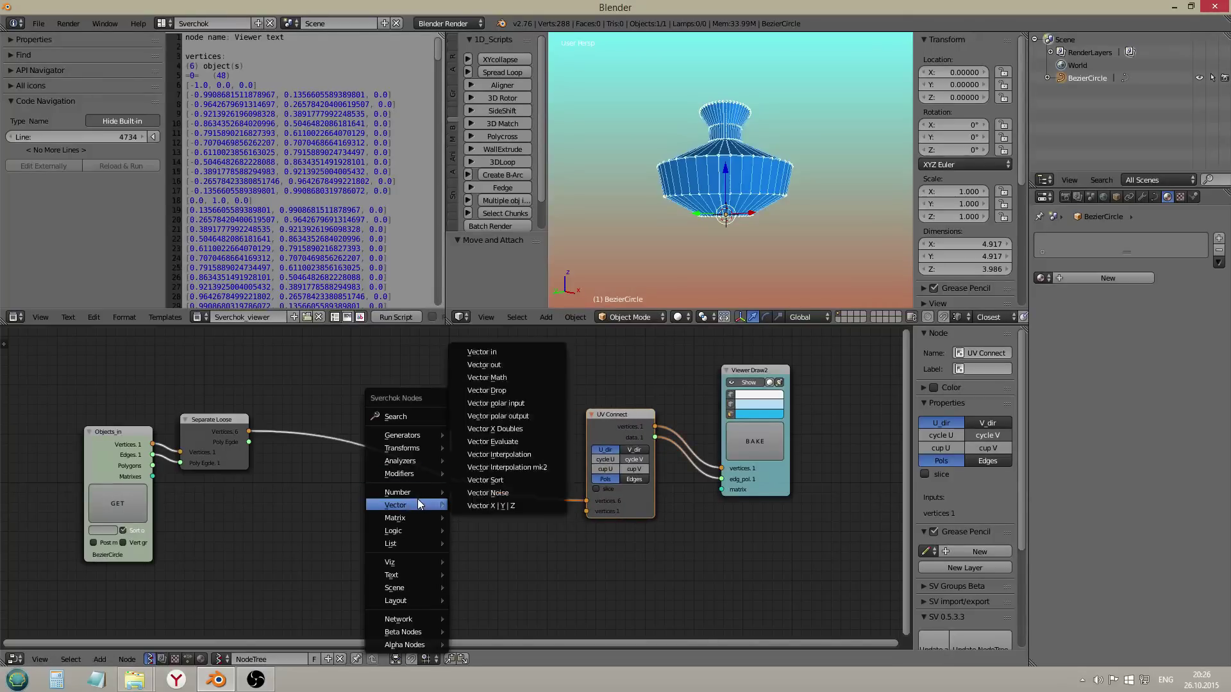
pyautogui.click(497, 466)
pyautogui.click(383, 419)
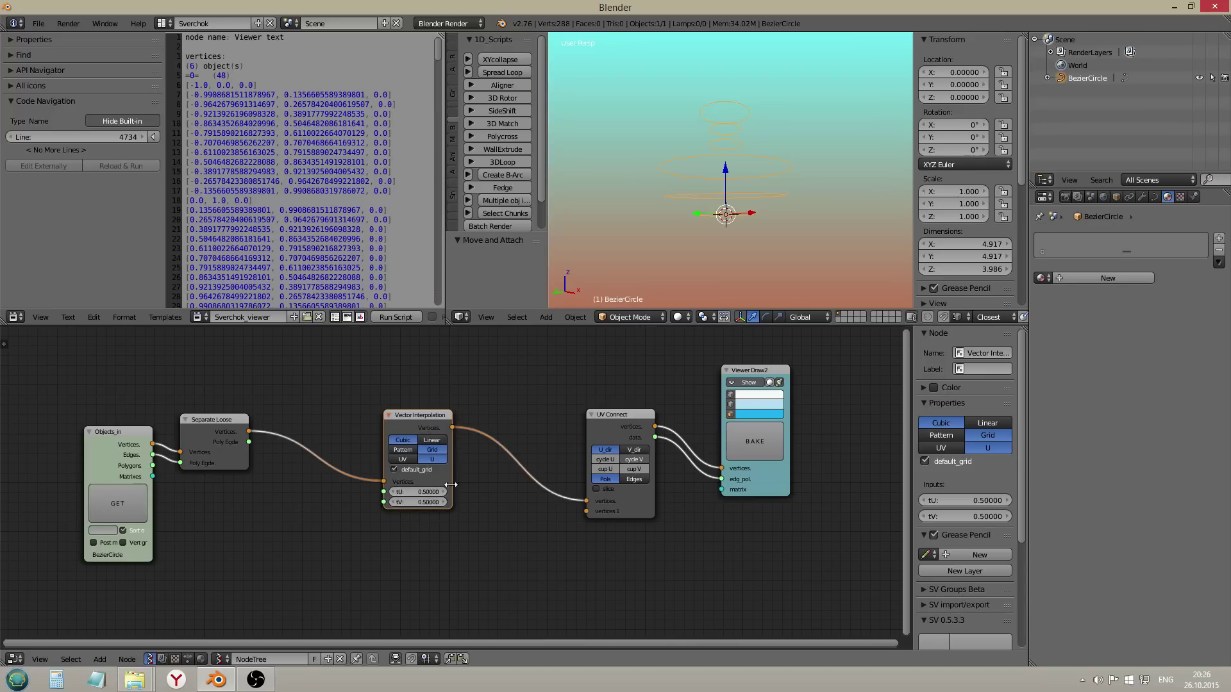
# Step: Add a plain Vector Interpolation node and a List Flip node below the main node chain
pyautogui.hotkey('shift', 'a')
pyautogui.moveTo(423, 511)
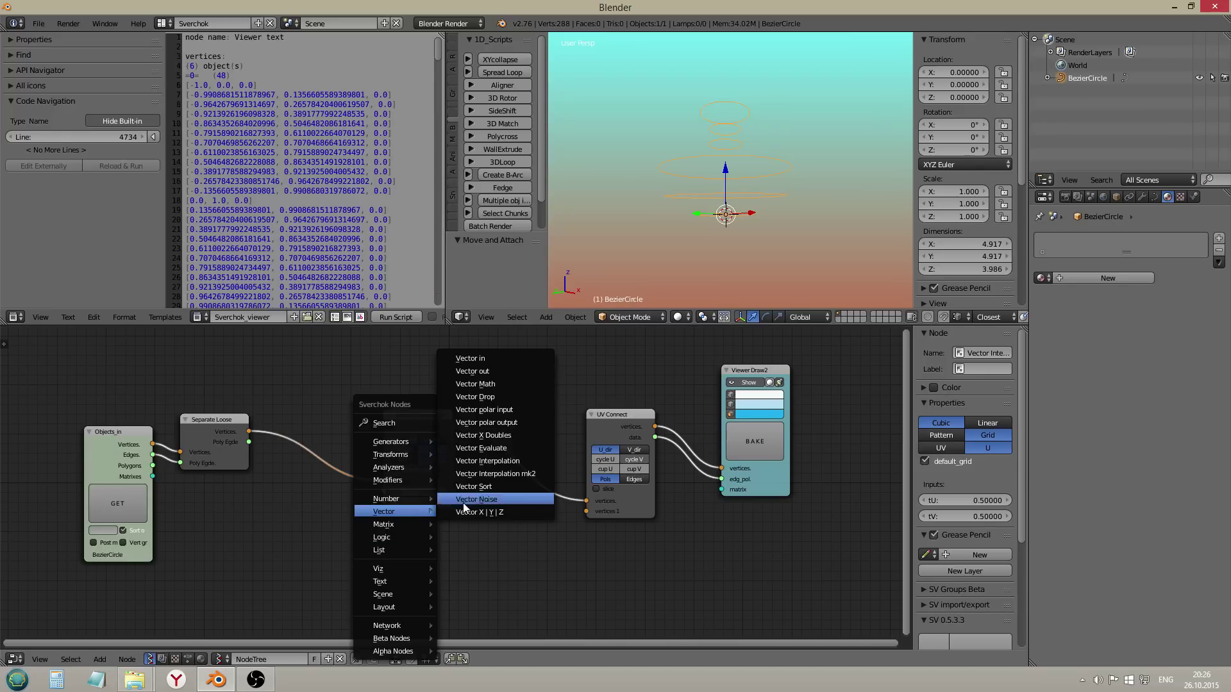
pyautogui.click(489, 467)
pyautogui.click(352, 538)
pyautogui.hotkey('shift', 'a')
pyautogui.moveTo(474, 552)
pyautogui.moveTo(493, 571)
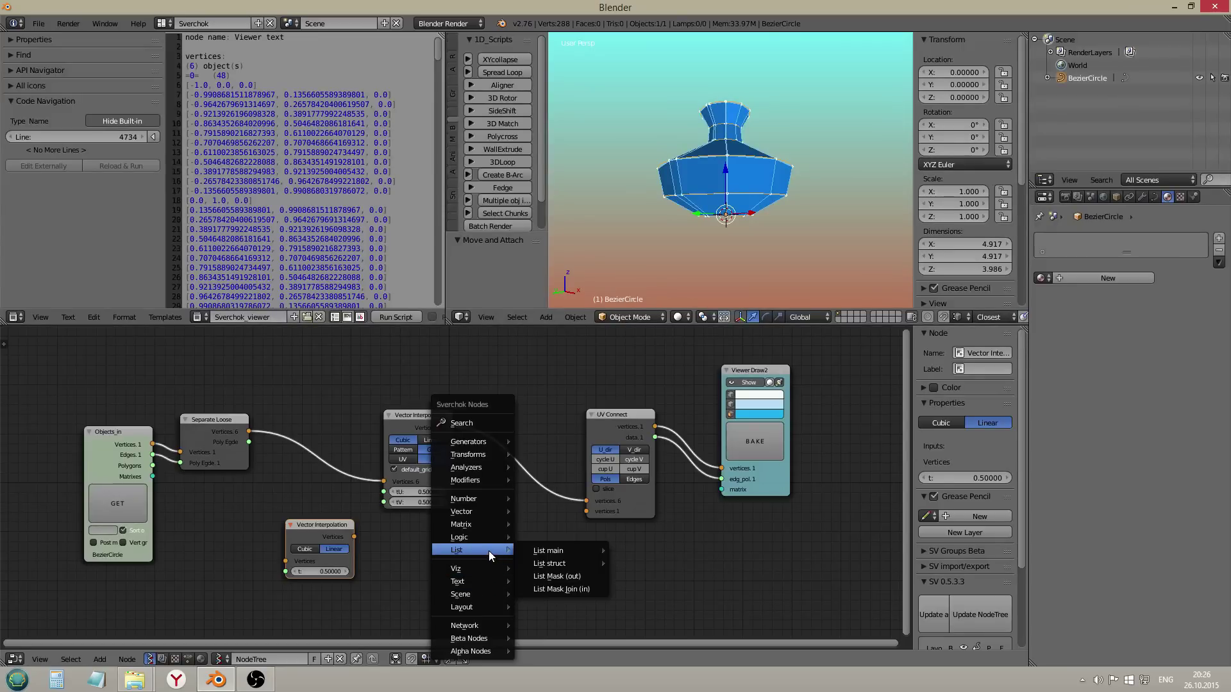
pyautogui.moveTo(560, 562)
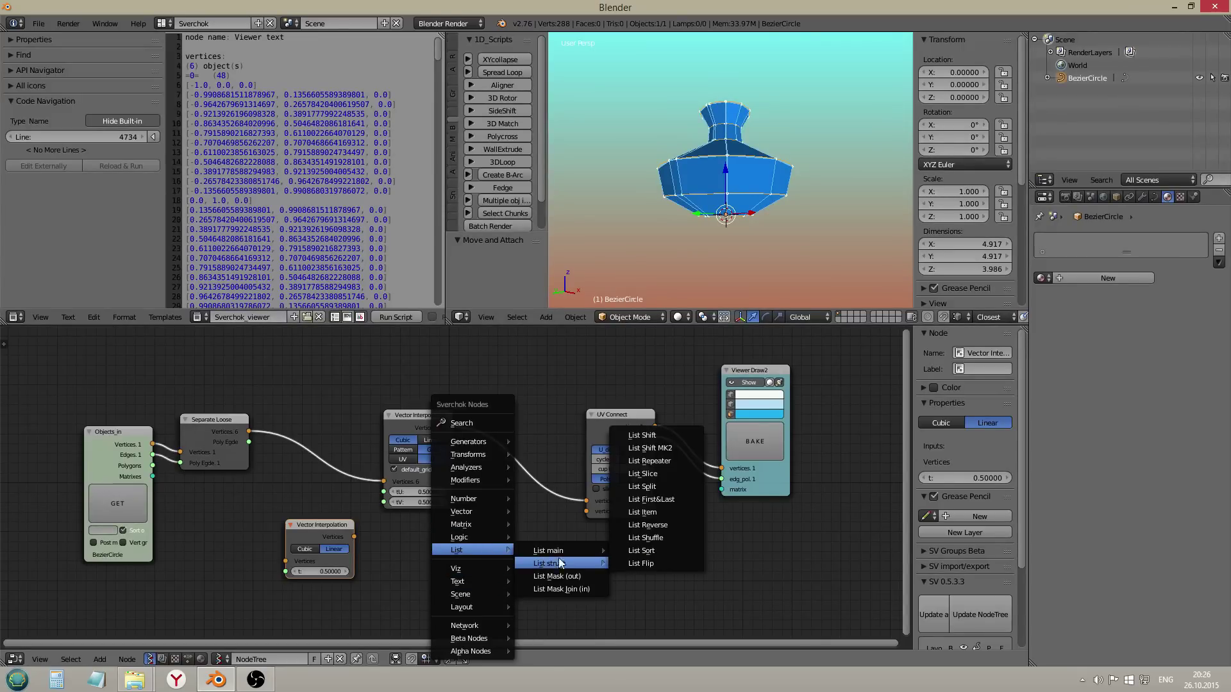
pyautogui.click(645, 562)
# Step: Bring the plain Vector Interpolation and List Flip nodes closer together and link the interpolated vertices to the List Flip data input
pyautogui.moveTo(427, 424); pyautogui.dragTo(436, 400)
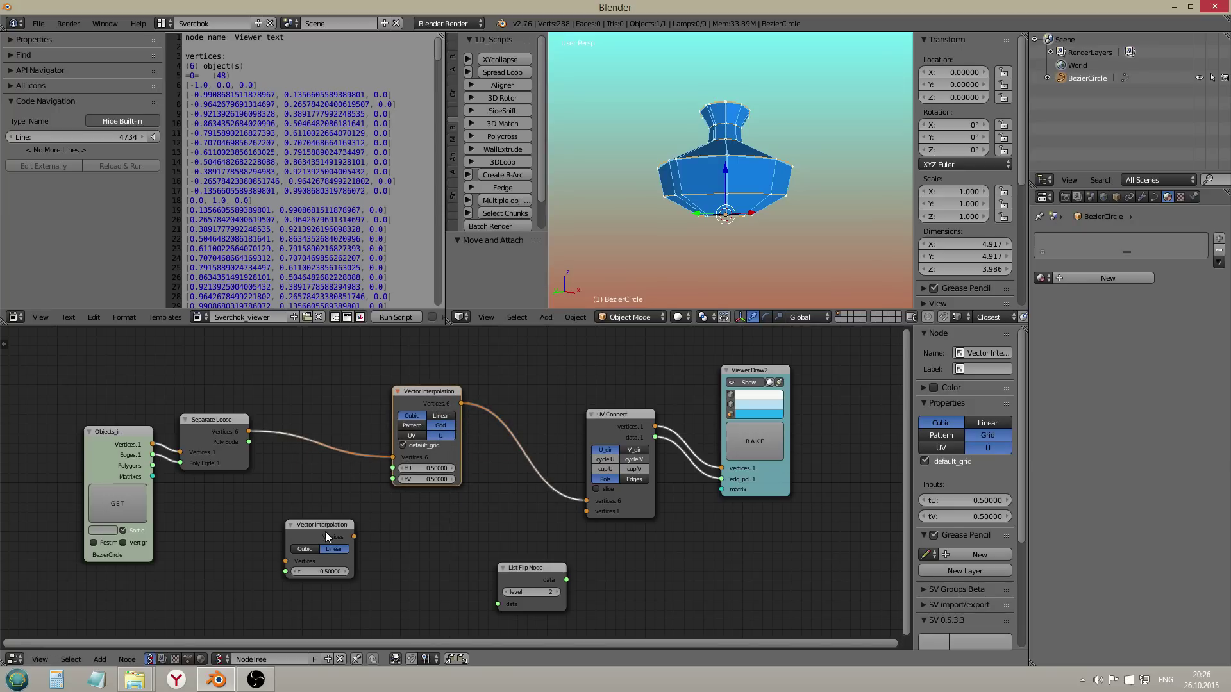
pyautogui.moveTo(325, 532); pyautogui.dragTo(348, 535)
pyautogui.moveTo(519, 572); pyautogui.dragTo(478, 537)
pyautogui.click(347, 537)
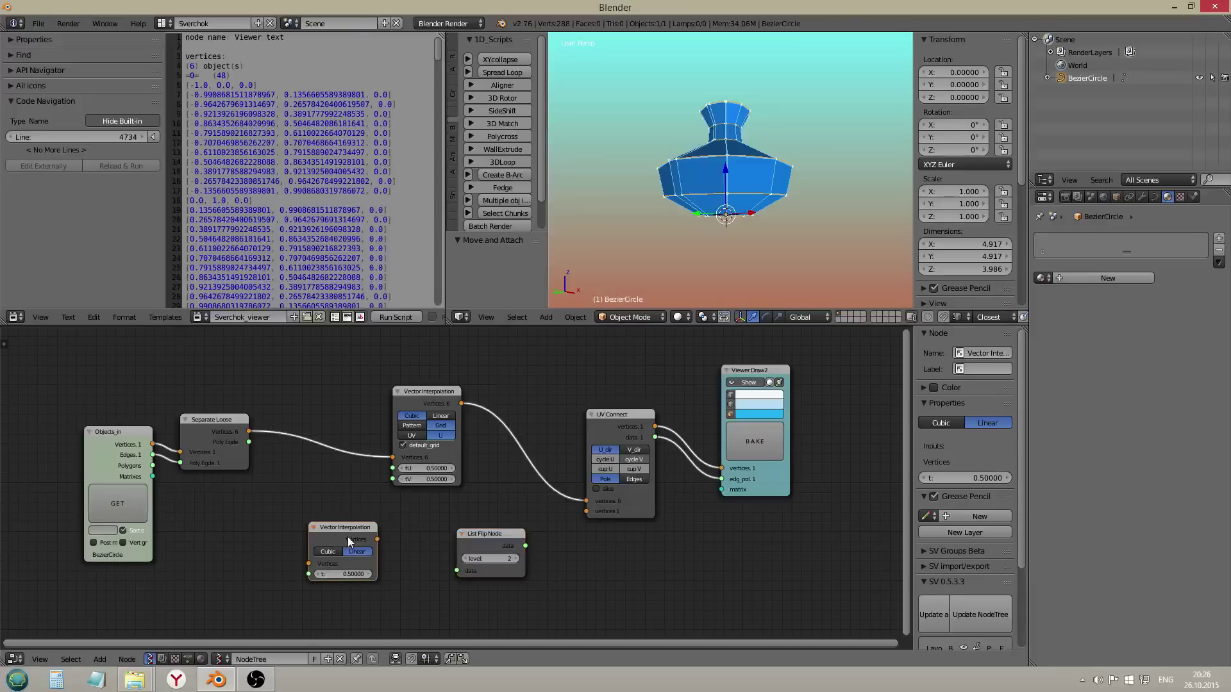
pyautogui.moveTo(377, 539); pyautogui.dragTo(448, 549)
pyautogui.click(338, 542)
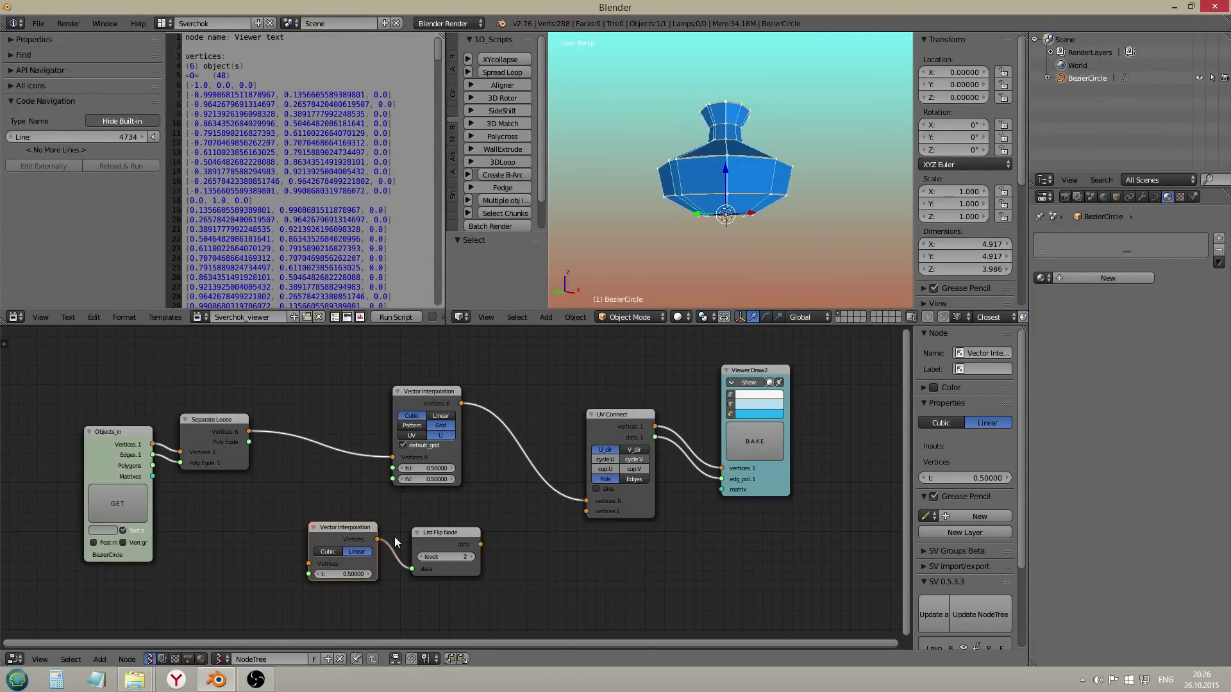
# Step: Duplicate the plain Vector Interpolation node and connect the List Flip output to the copy's vertices input
pyautogui.hotkey('shift', 'd')
pyautogui.click(595, 552)
pyautogui.moveTo(482, 544); pyautogui.dragTo(546, 544)
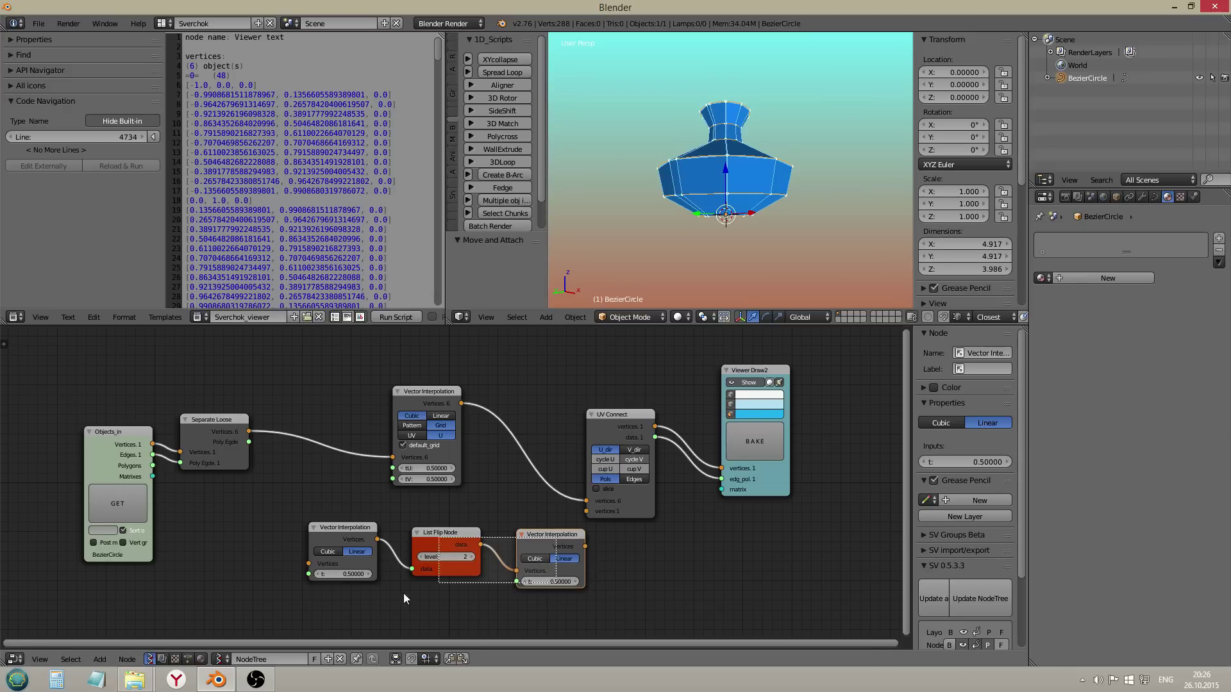
# Step: Delete the two plain Vector Interpolation nodes and List Flip, and undo the deletion
pyautogui.click(540, 551)
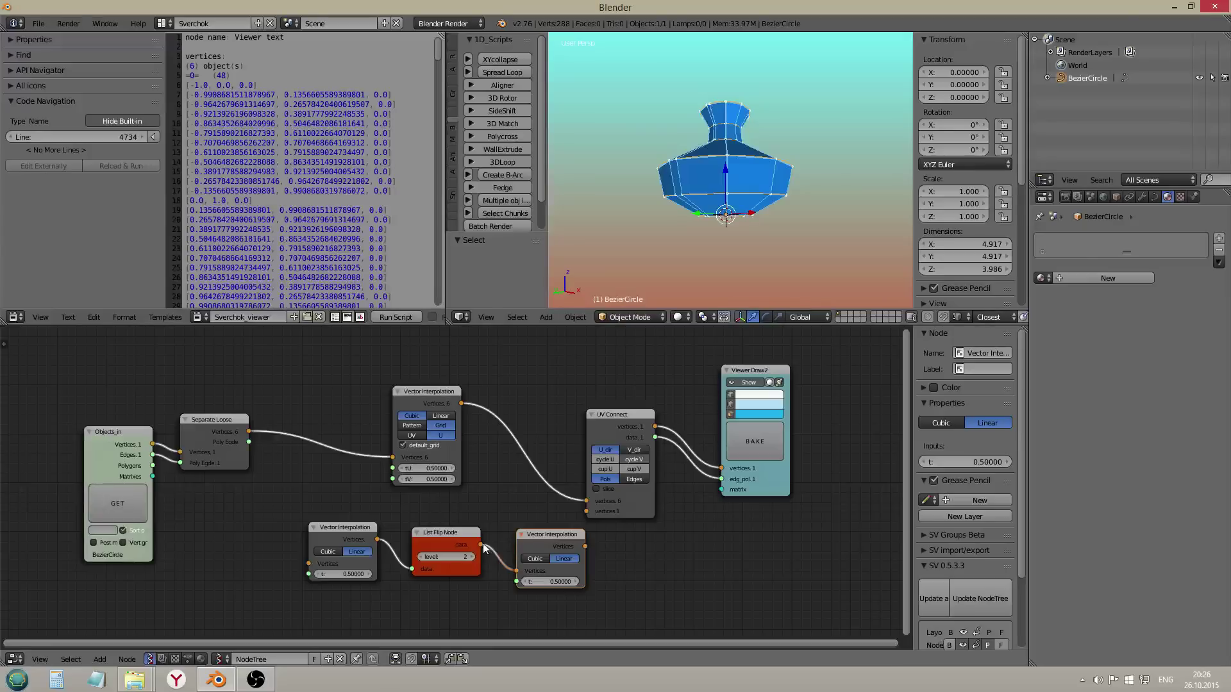
pyautogui.keyDown('shift'); pyautogui.click(359, 533); pyautogui.keyUp('shift')
pyautogui.keyDown('shift'); pyautogui.click(413, 530); pyautogui.keyUp('shift')
pyautogui.press('x')
pyautogui.hotkey('shift', 'a')
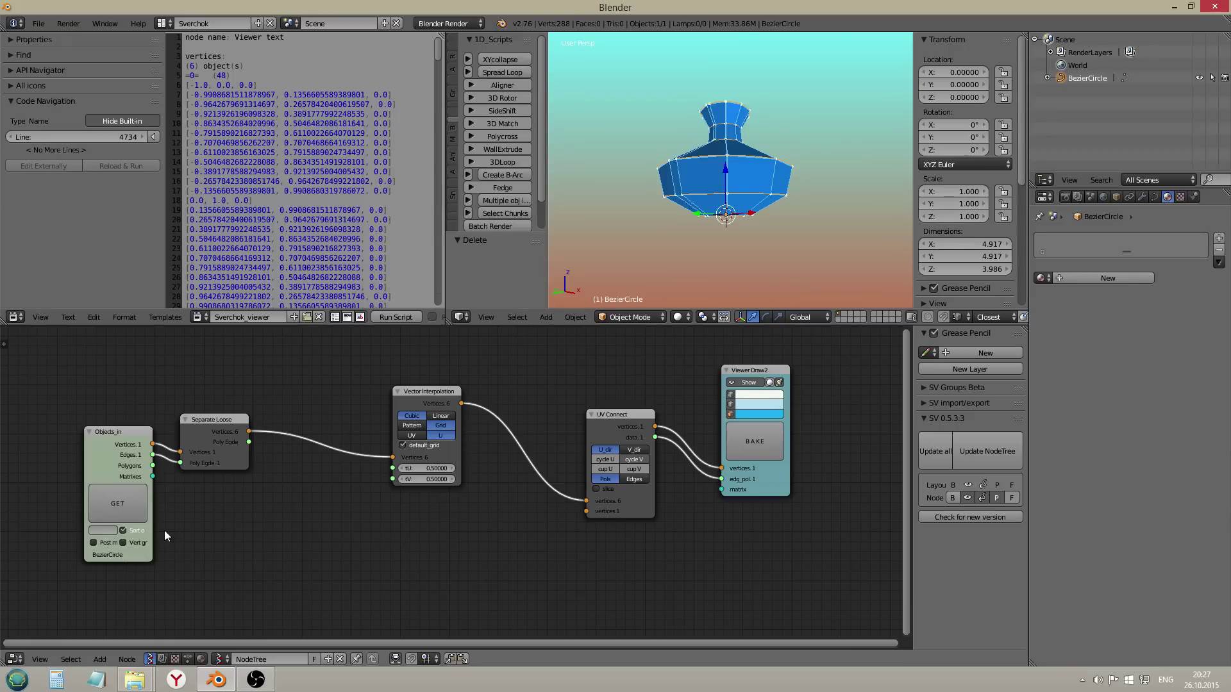
pyautogui.hotkey('ctrl', 'z')
# Step: Add a Float Series node below Separate Loose, set its stop to 1.00 and switch it to Count mode
pyautogui.hotkey('shift', 'a')
pyautogui.moveTo(349, 495)
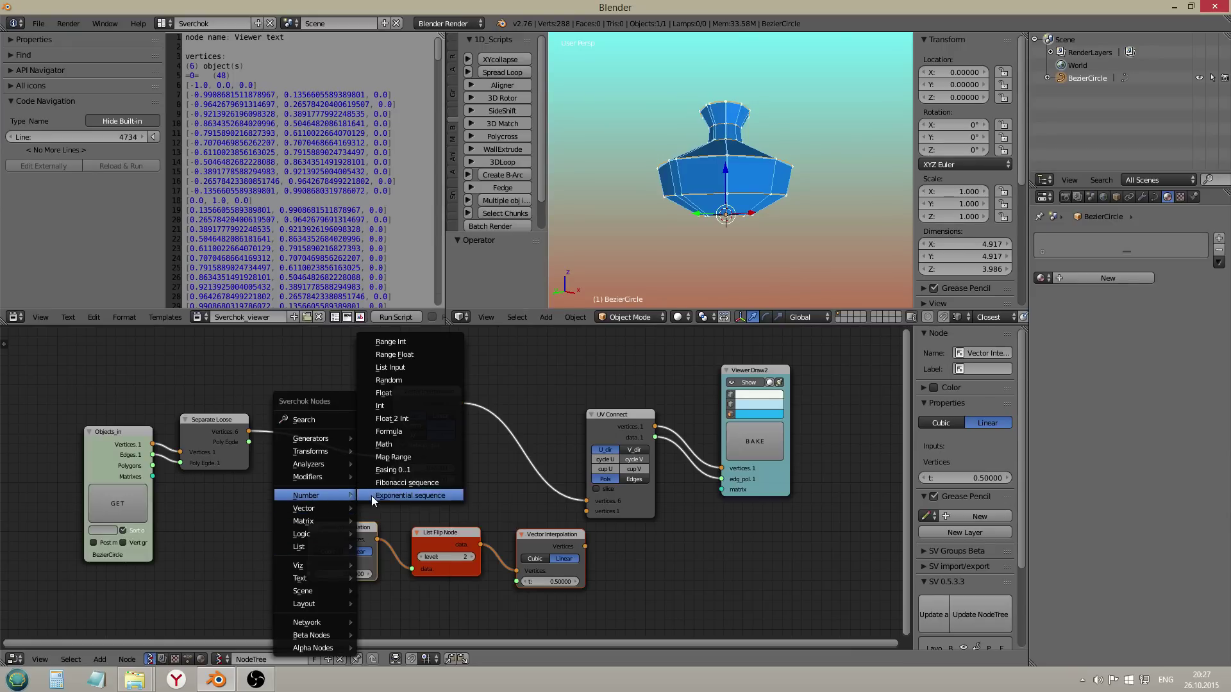
pyautogui.click(405, 355)
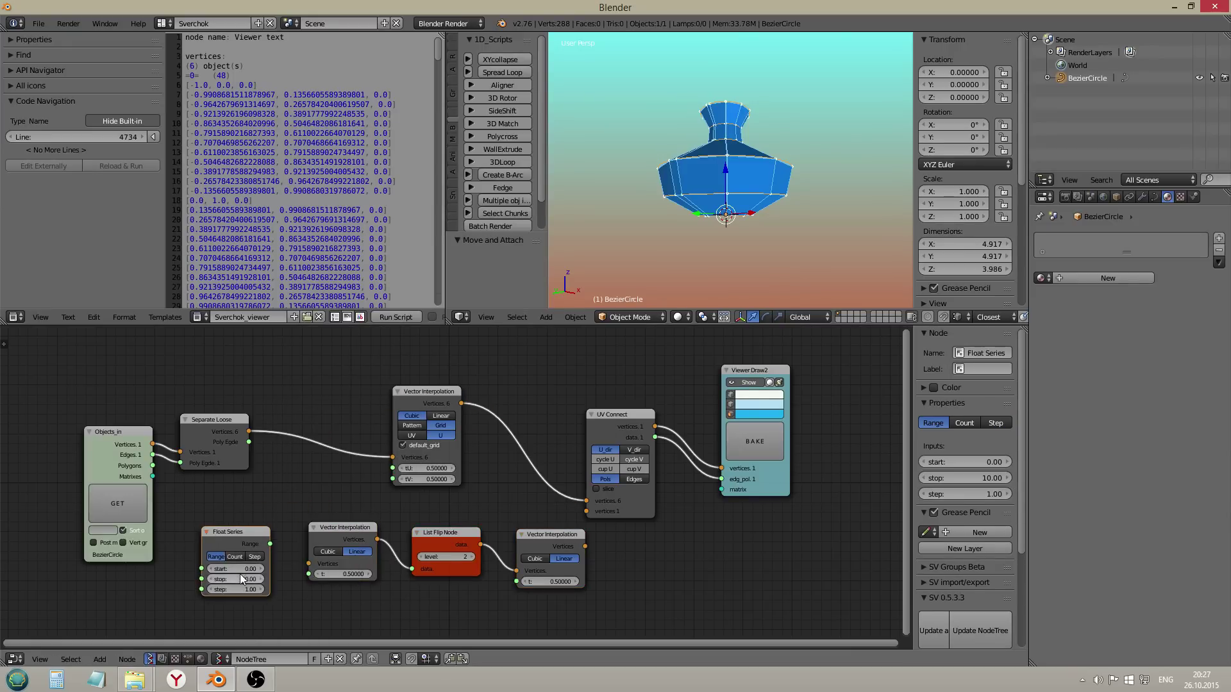
pyautogui.press('Return')
pyautogui.click(235, 557)
# Step: Link the Float Series range to the t inputs of both plain Vector Interpolation nodes and move Float Series aside
pyautogui.moveTo(271, 543); pyautogui.dragTo(309, 574)
pyautogui.moveTo(270, 544); pyautogui.dragTo(524, 581)
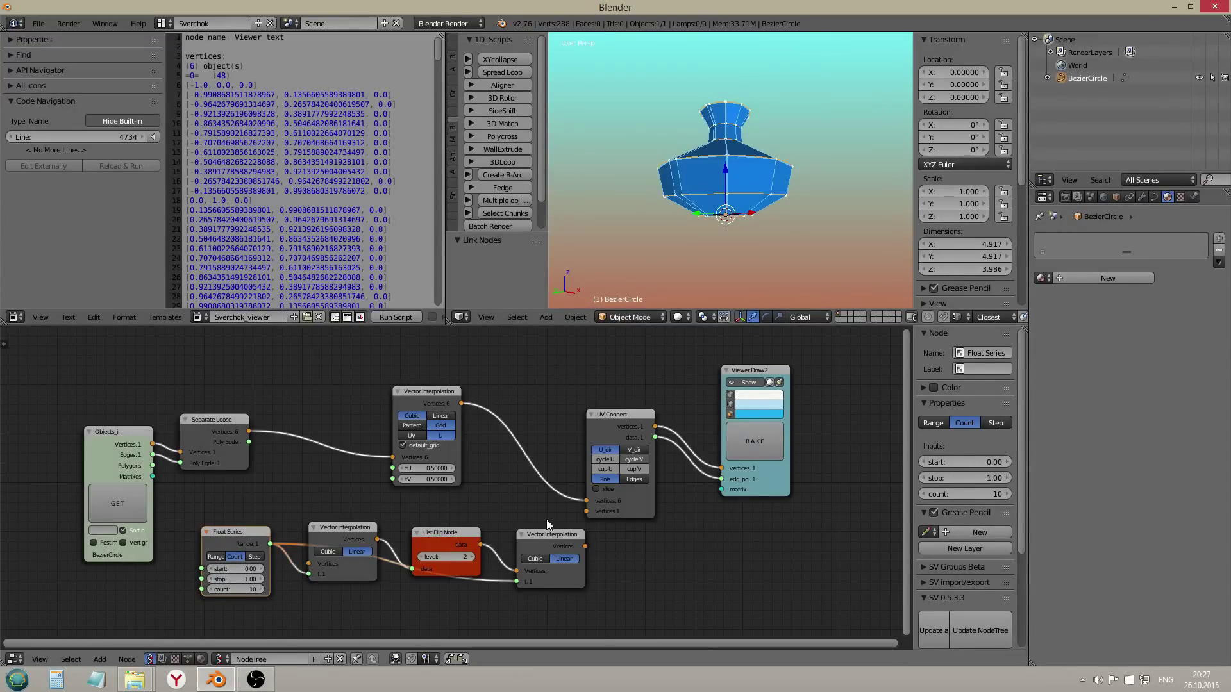
pyautogui.press('g')
pyautogui.click(486, 532)
# Step: Delete both plain Vector Interpolation nodes and the List Flip node, keeping Float Series
pyautogui.press('b')
pyautogui.moveTo(538, 521); pyautogui.dragTo(350, 579)
pyautogui.press('x')
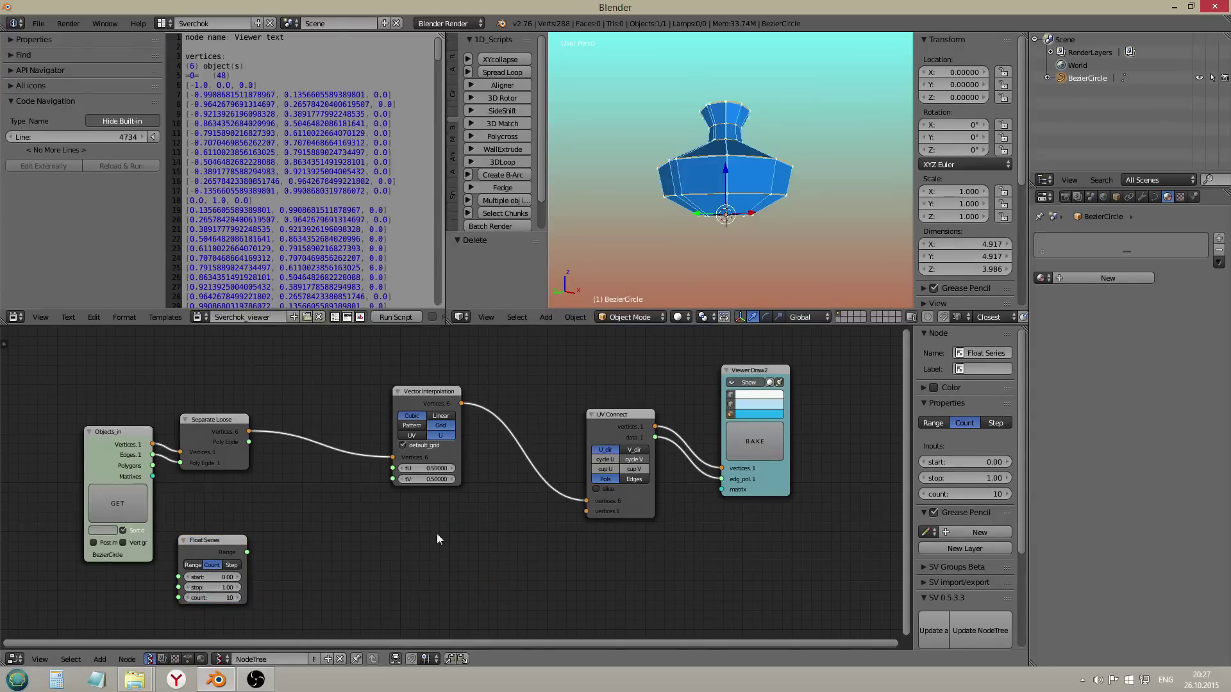
# Step: Nudge Vector Interpolation mk2 within the chain, inspect the interpolated vase from several sides and select UV Connect
pyautogui.moveTo(440, 396)
pyautogui.mouseDown()
pyautogui.moveTo(435, 418)
pyautogui.moveTo(441, 402)
pyautogui.mouseUp()
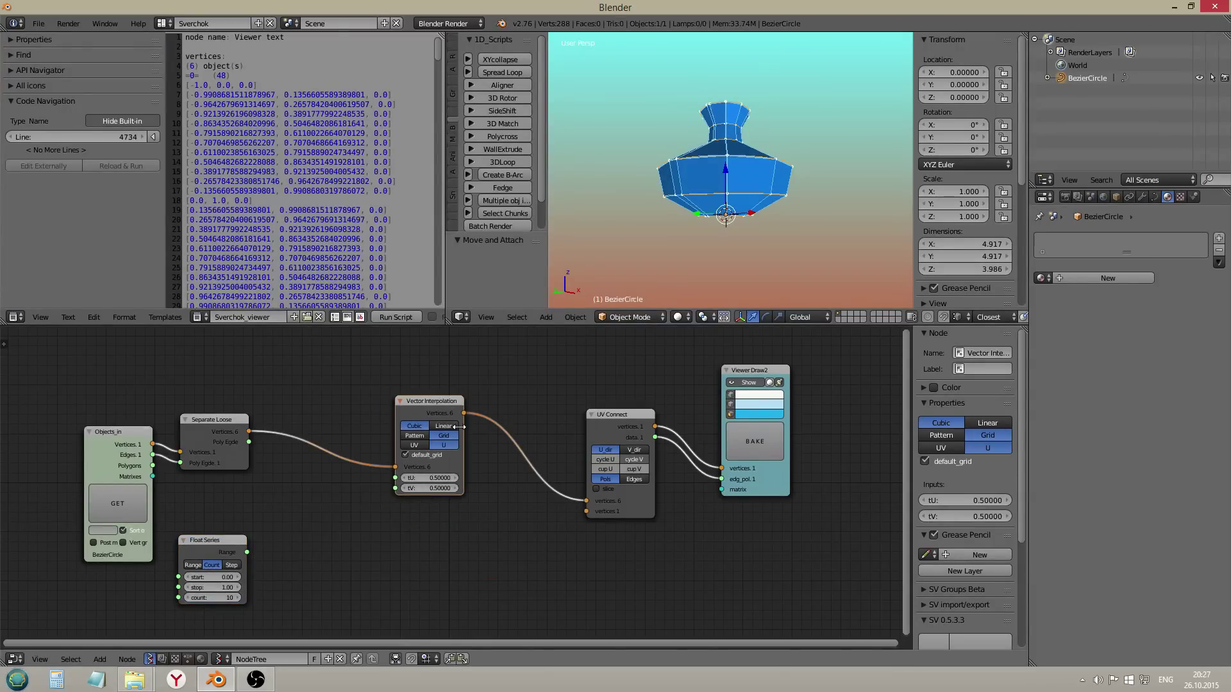
pyautogui.moveTo(662, 368); pyautogui.dragTo(652, 382, button='middle')
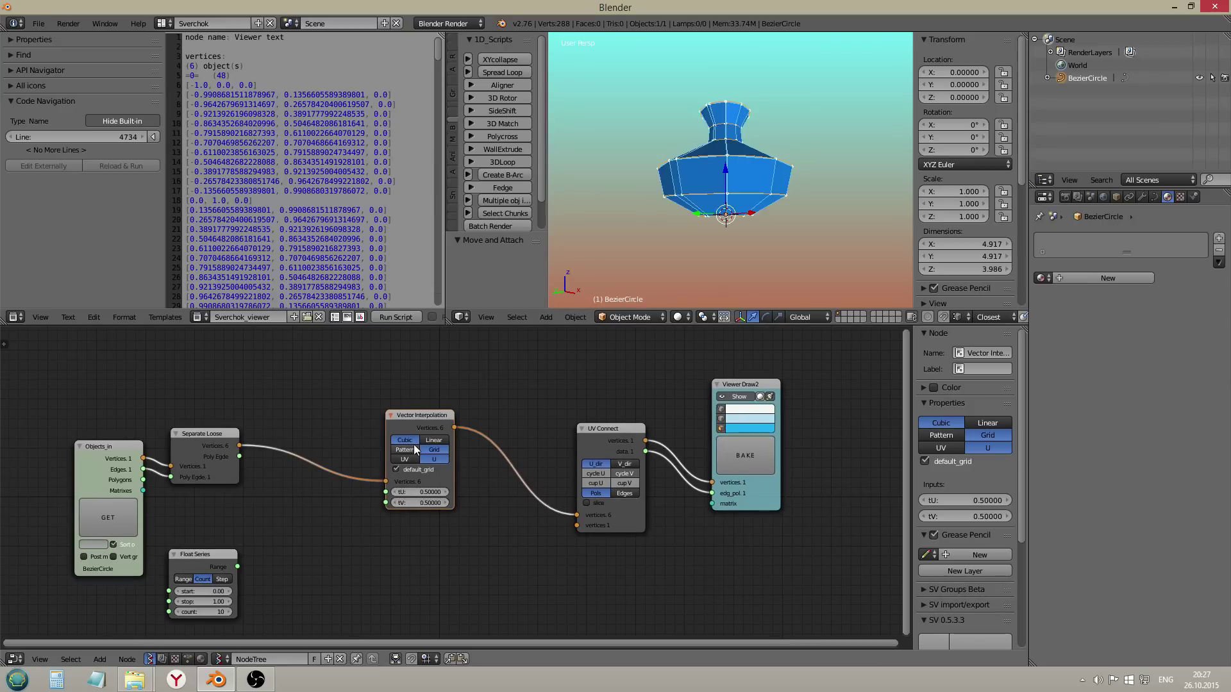
pyautogui.moveTo(703, 245); pyautogui.dragTo(730, 236, button='middle')
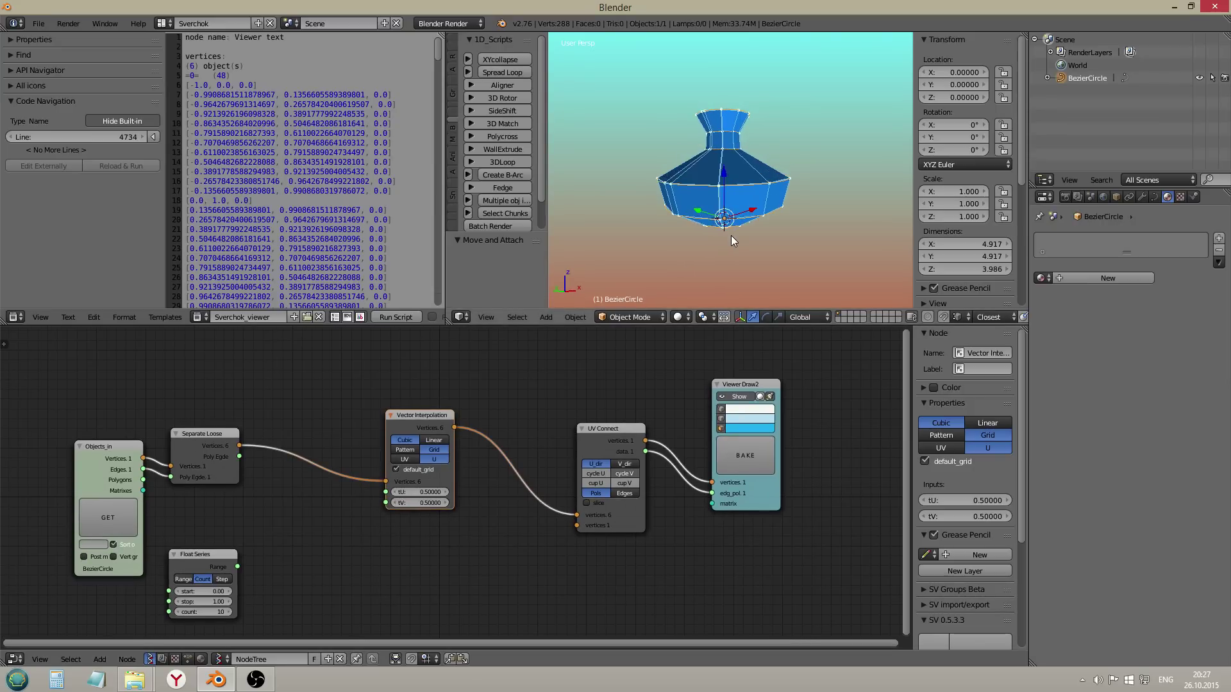
pyautogui.scroll(3, 729, 236)
pyautogui.moveTo(747, 173); pyautogui.dragTo(769, 126, button='middle')
pyautogui.click(586, 445)
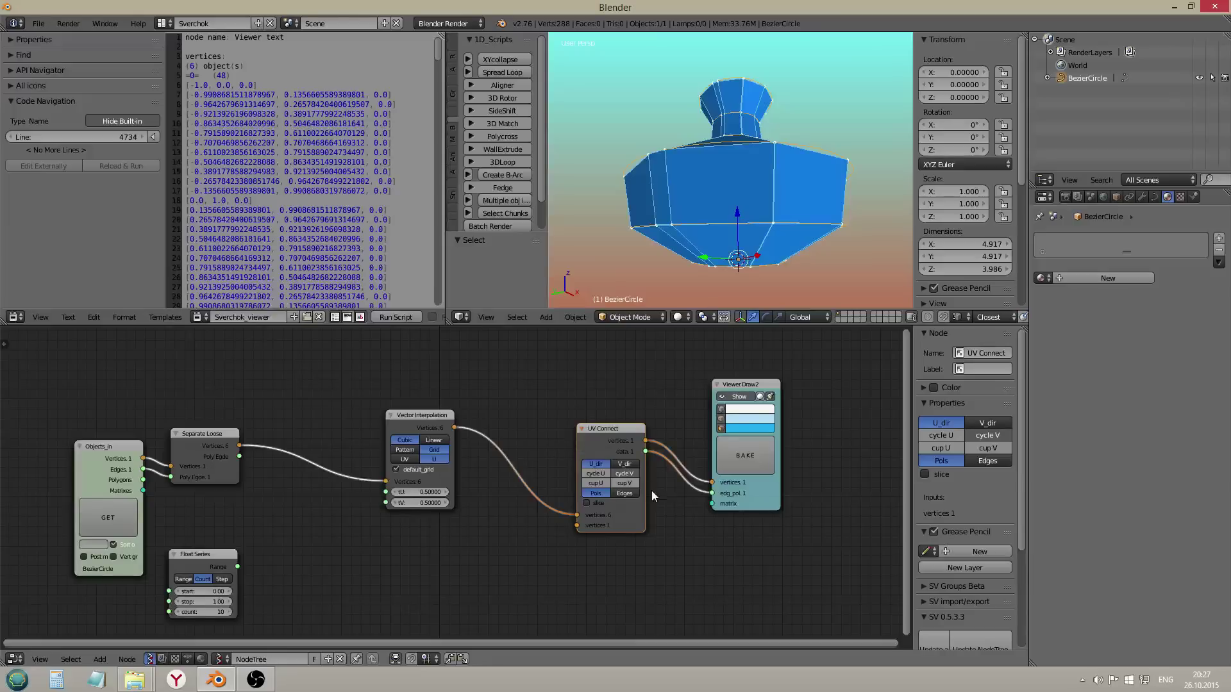
# Step: Compare the U and V directions in UV Connect and the UV and U modes in Vector Interpolation, returning both nodes to U
pyautogui.click(617, 463)
pyautogui.click(606, 461)
pyautogui.moveTo(746, 249); pyautogui.dragTo(699, 197, button='middle')
pyautogui.click(405, 471)
pyautogui.click(404, 468)
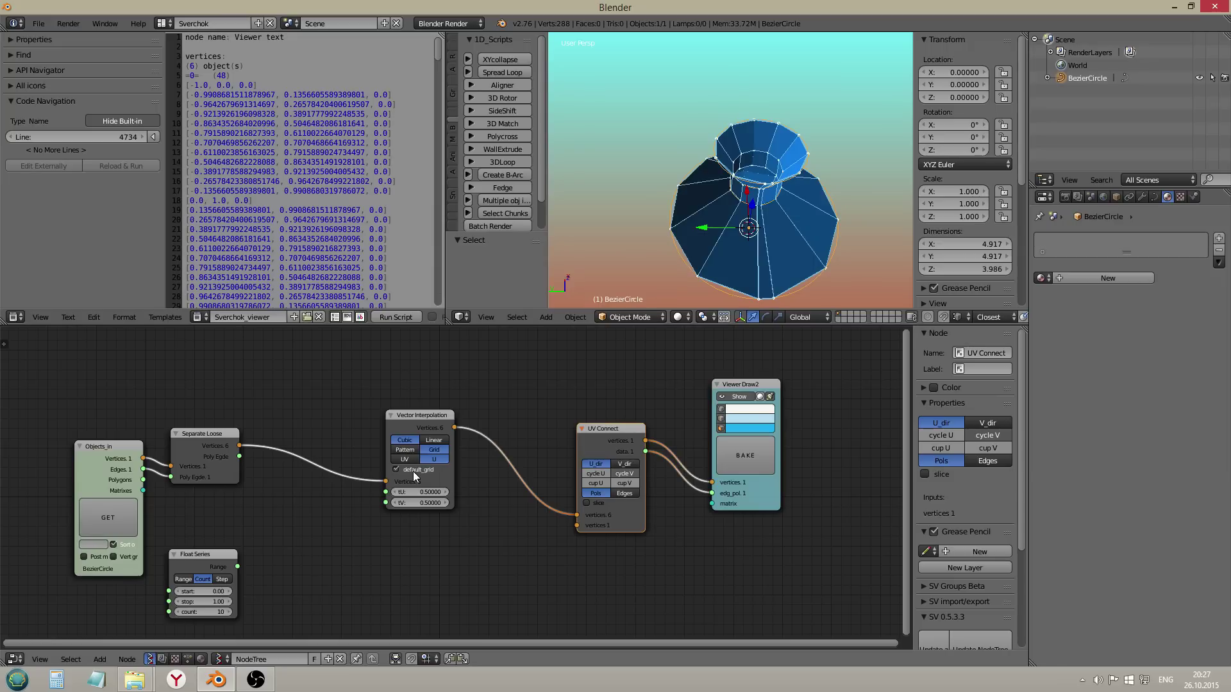
pyautogui.click(408, 460)
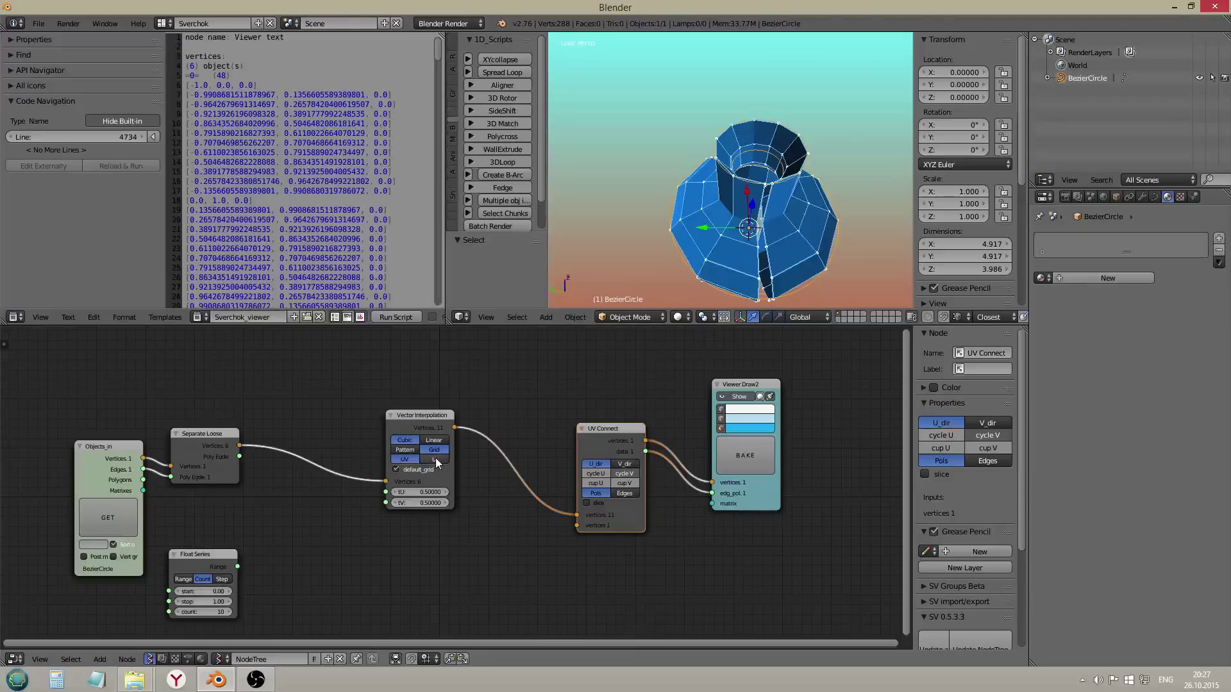
pyautogui.click(436, 459)
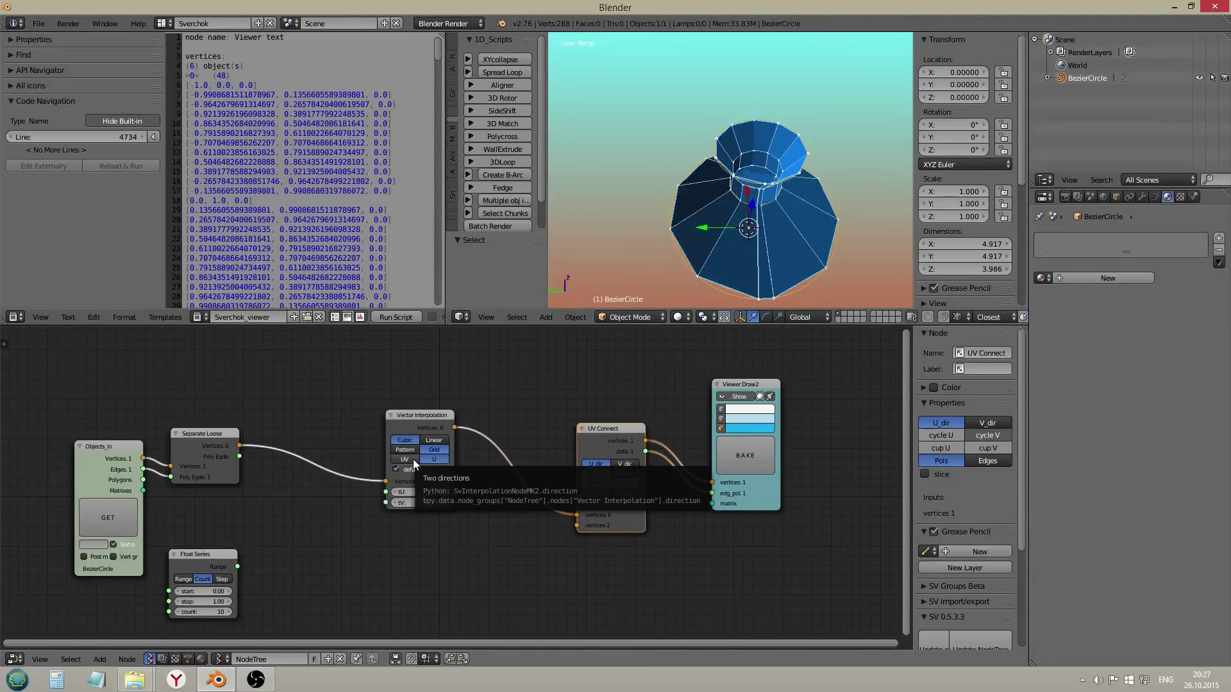
# Step: Switch Vector Interpolation to UV mode, change UV Connect's cycling from V to U and inspect the vase
pyautogui.click(413, 459)
pyautogui.moveTo(756, 282); pyautogui.dragTo(790, 186, button='middle')
pyautogui.click(614, 472)
pyautogui.click(617, 474)
pyautogui.moveTo(725, 216)
pyautogui.mouseDown(button='middle')
pyautogui.moveTo(817, 247)
pyautogui.moveTo(737, 224)
pyautogui.moveTo(722, 196)
pyautogui.mouseUp(button='middle')
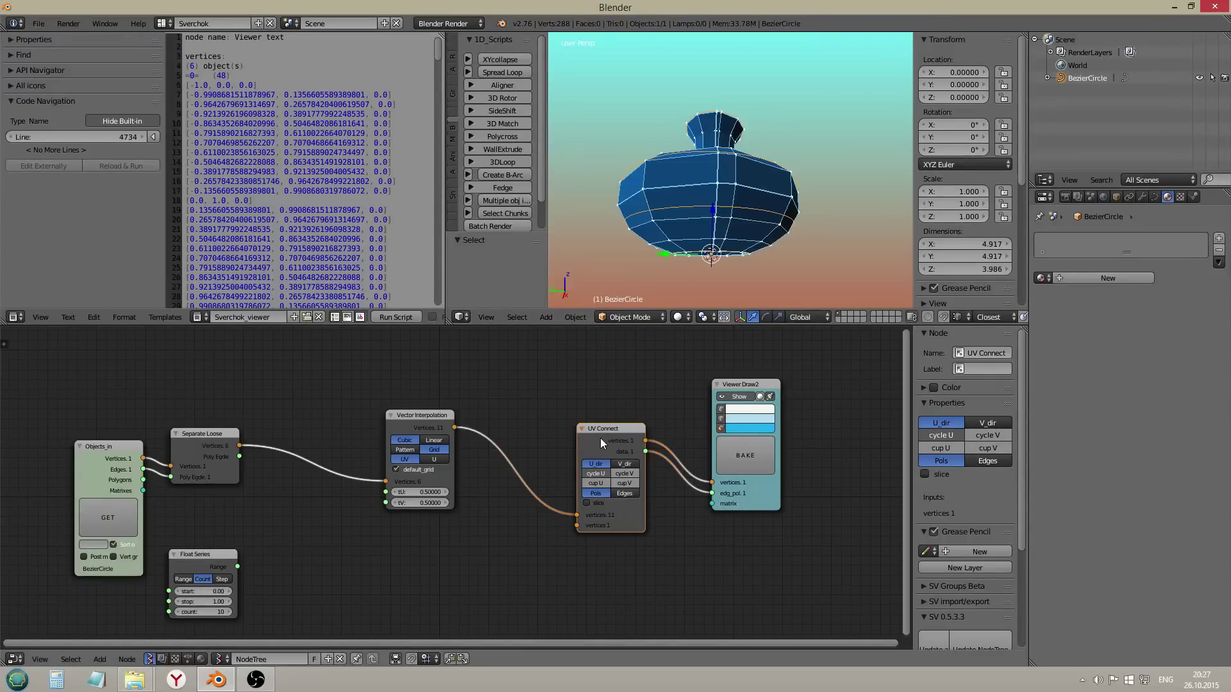
pyautogui.moveTo(703, 264); pyautogui.dragTo(782, 212, button='middle')
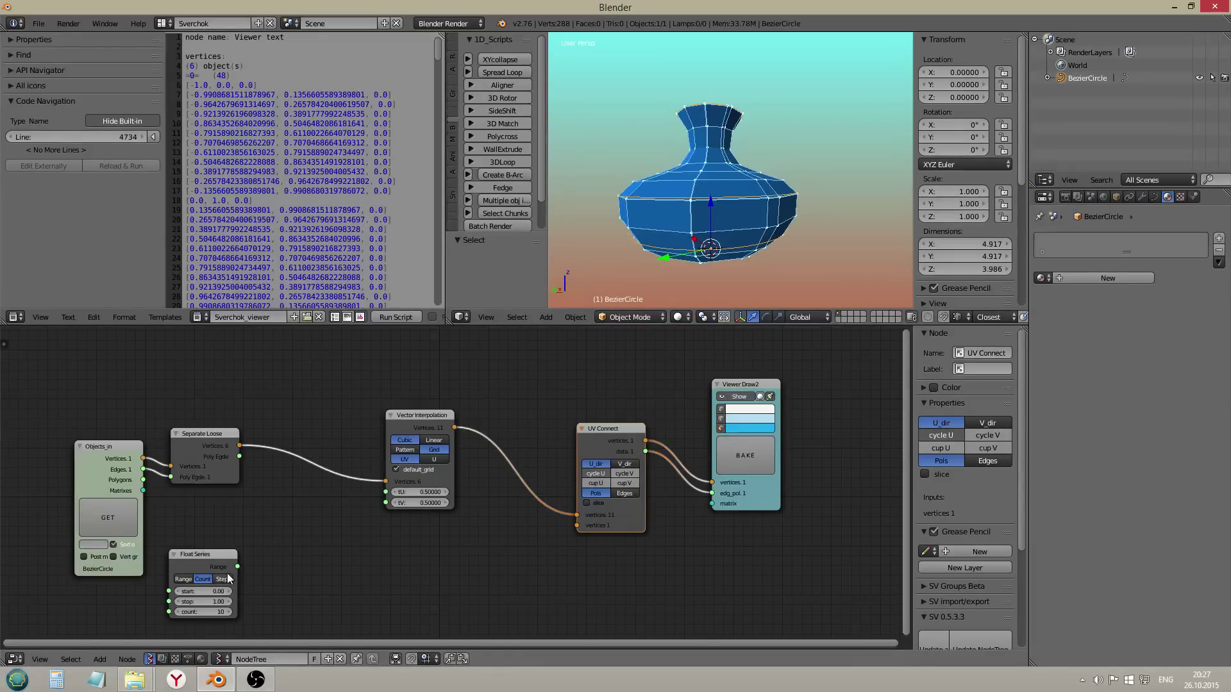
# Step: Link the Float Series range to Vector Interpolation's tU and tV inputs and disable default_grid
pyautogui.moveTo(237, 567); pyautogui.dragTo(386, 492)
pyautogui.moveTo(237, 566); pyautogui.dragTo(391, 503)
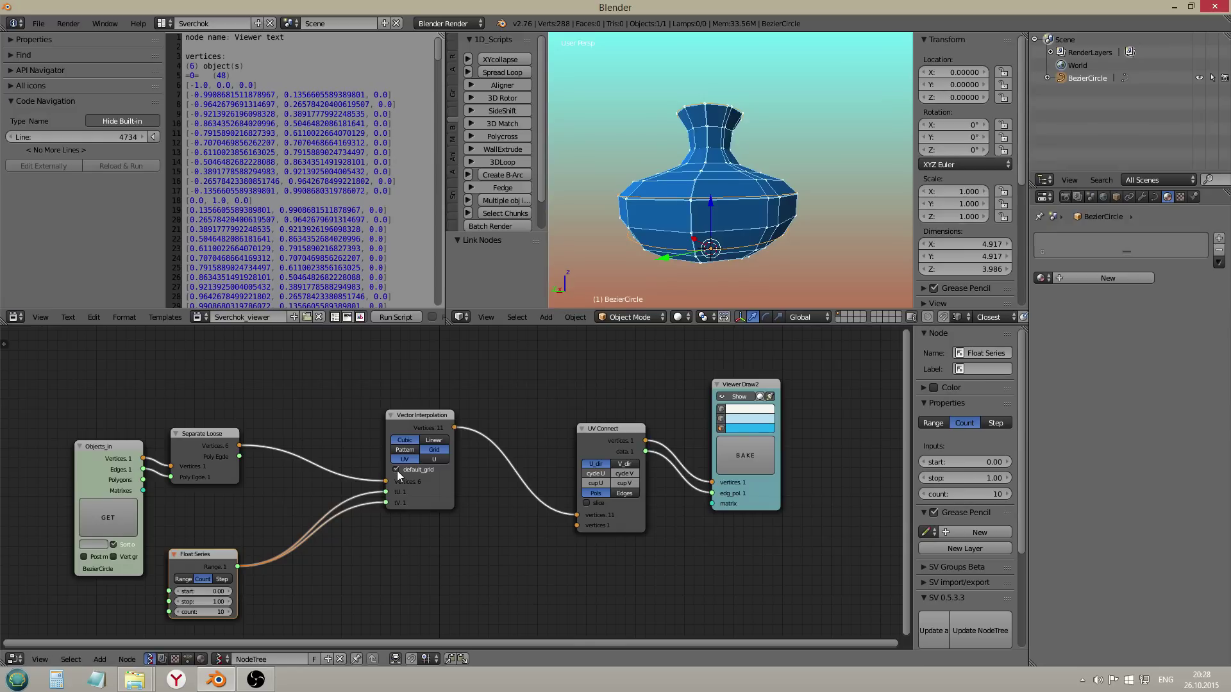
pyautogui.click(398, 469)
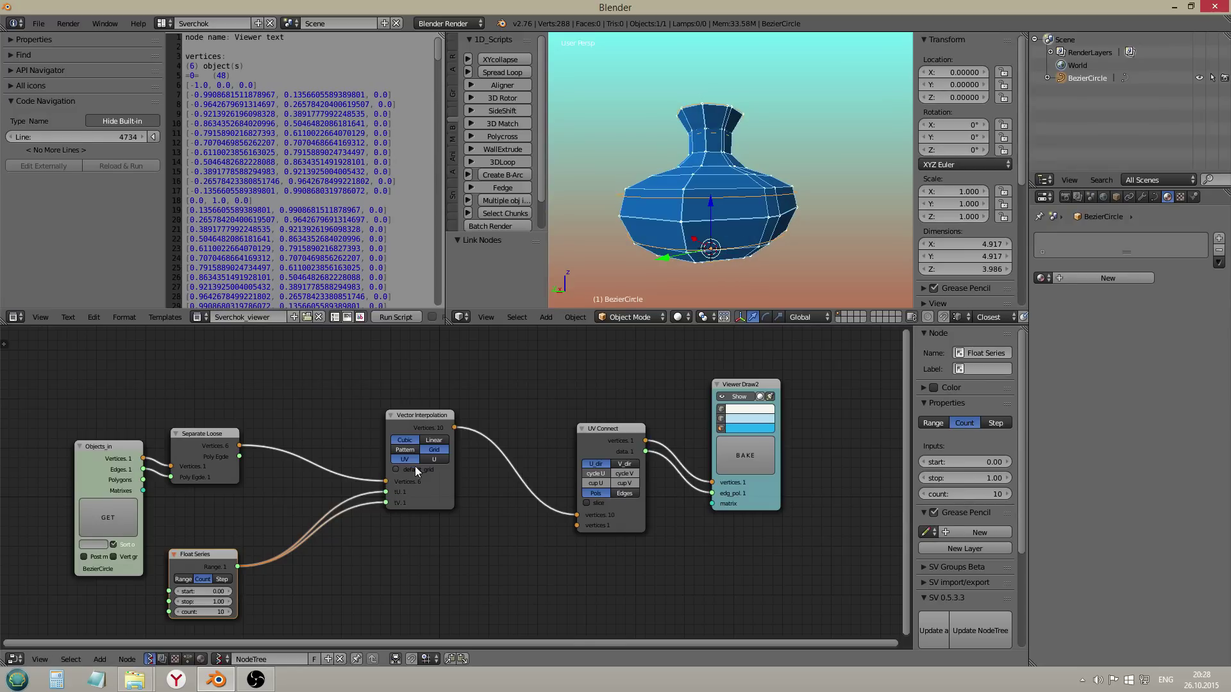
# Step: Set the Float Series count to 17 and move the node up beneath Separate Loose, checking the denser vase mesh
pyautogui.moveTo(211, 562); pyautogui.dragTo(281, 531)
pyautogui.moveTo(271, 580); pyautogui.dragTo(339, 579)
pyautogui.moveTo(770, 167); pyautogui.dragTo(743, 193, button='middle')
pyautogui.moveTo(278, 580); pyautogui.dragTo(231, 580)
pyautogui.moveTo(712, 151); pyautogui.dragTo(708, 183, button='middle')
pyautogui.moveTo(291, 534); pyautogui.dragTo(262, 490)
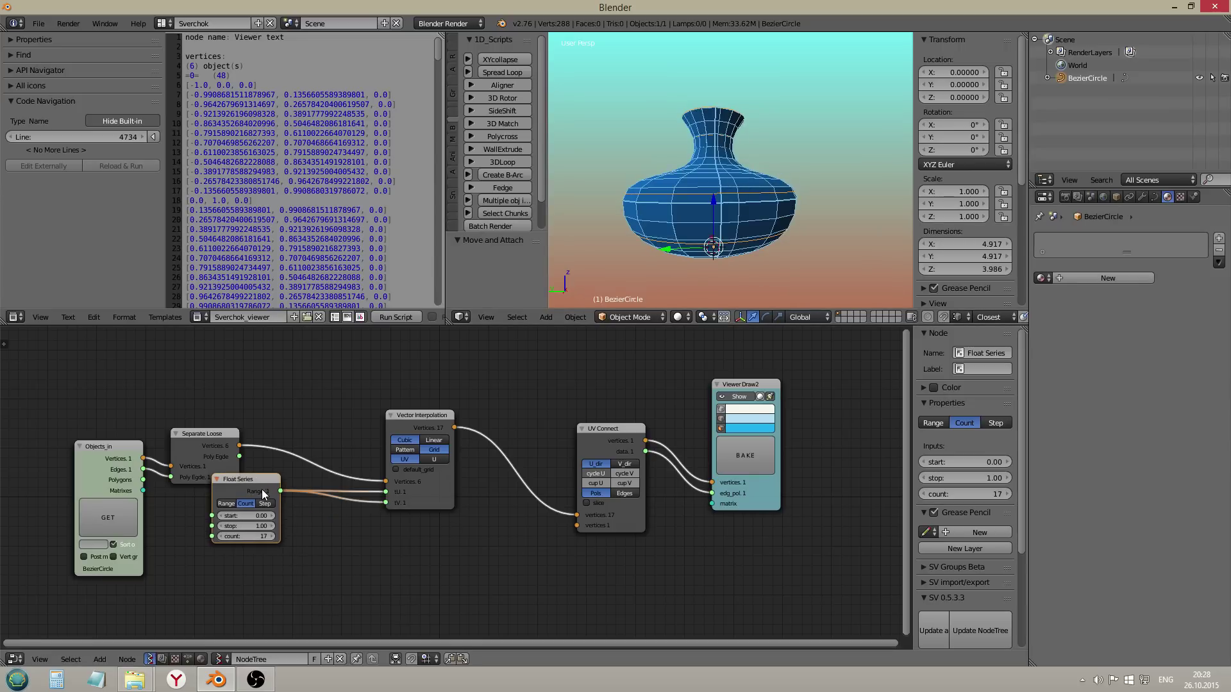
# Step: Duplicate Float Series just below the original and link the copy's range to Vector Interpolation's tV input
pyautogui.hotkey('shift', 'd')
pyautogui.click(262, 573)
pyautogui.moveTo(281, 575); pyautogui.dragTo(385, 503)
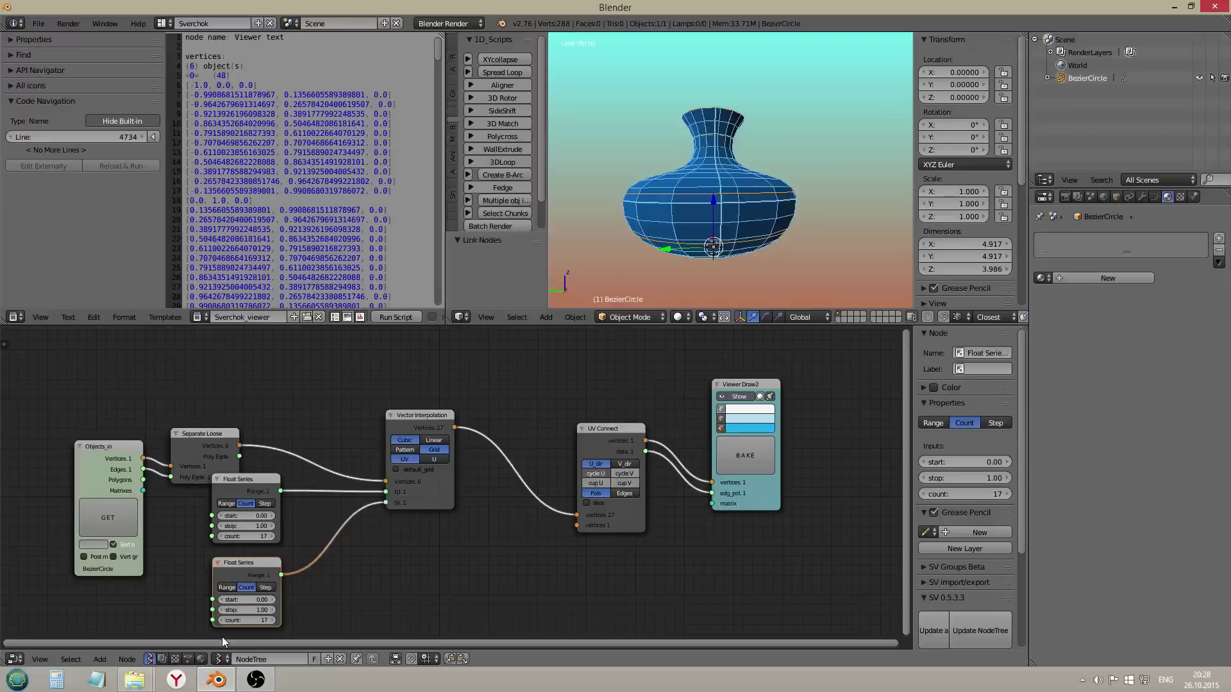
# Step: Set the upper Float Series count to 42 and the lower one's to 28, and inspect the vase from several sides
pyautogui.moveTo(249, 620)
pyautogui.mouseDown()
pyautogui.moveTo(291, 620)
pyautogui.moveTo(249, 622)
pyautogui.mouseUp()
pyautogui.moveTo(246, 537); pyautogui.dragTo(254, 572)
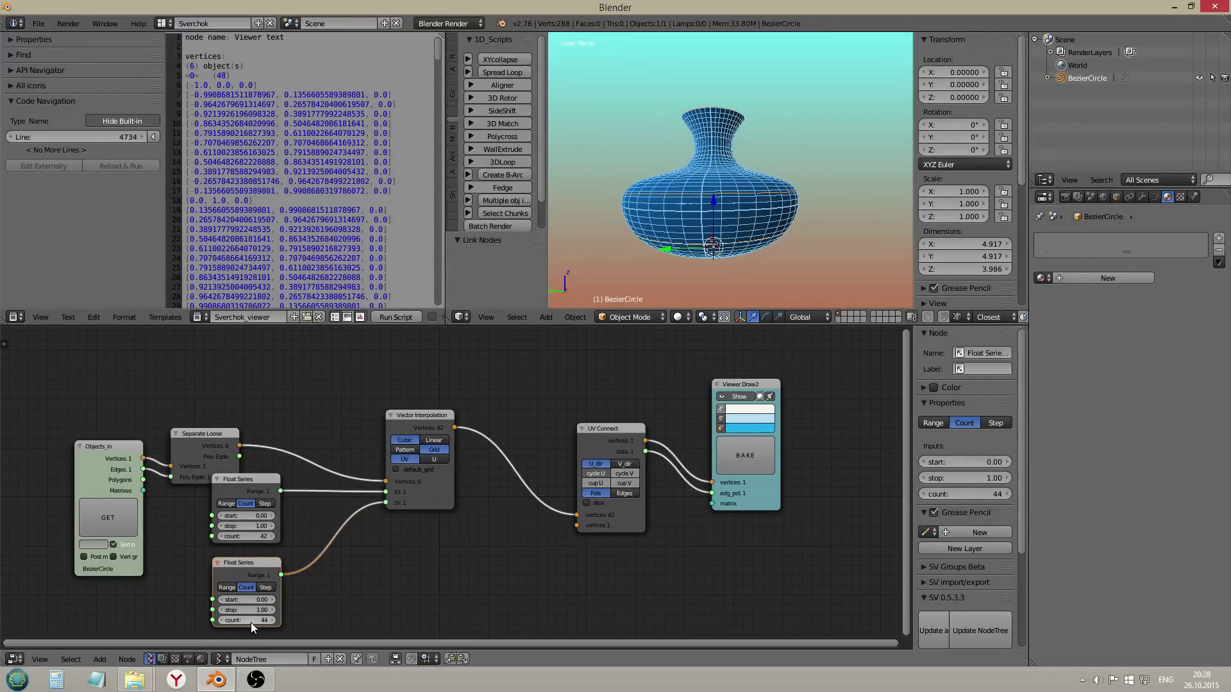
pyautogui.moveTo(256, 620)
pyautogui.mouseDown()
pyautogui.moveTo(243, 620)
pyautogui.moveTo(261, 625)
pyautogui.mouseUp()
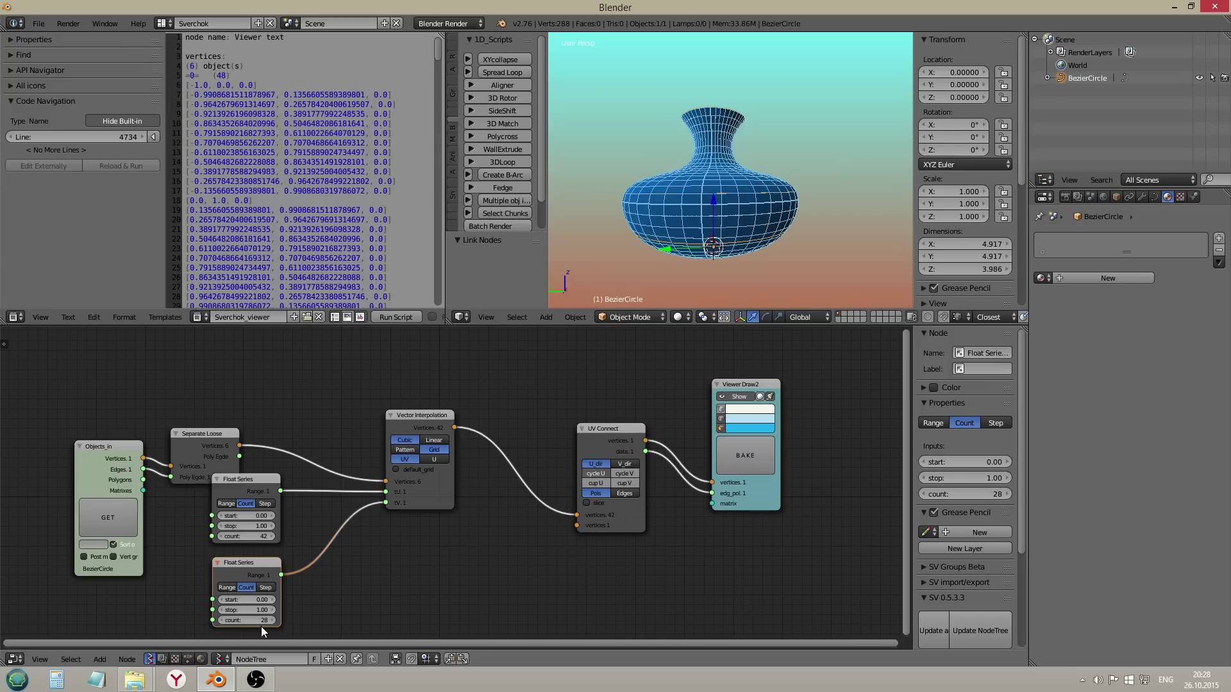
pyautogui.moveTo(712, 250); pyautogui.dragTo(645, 136, button='middle')
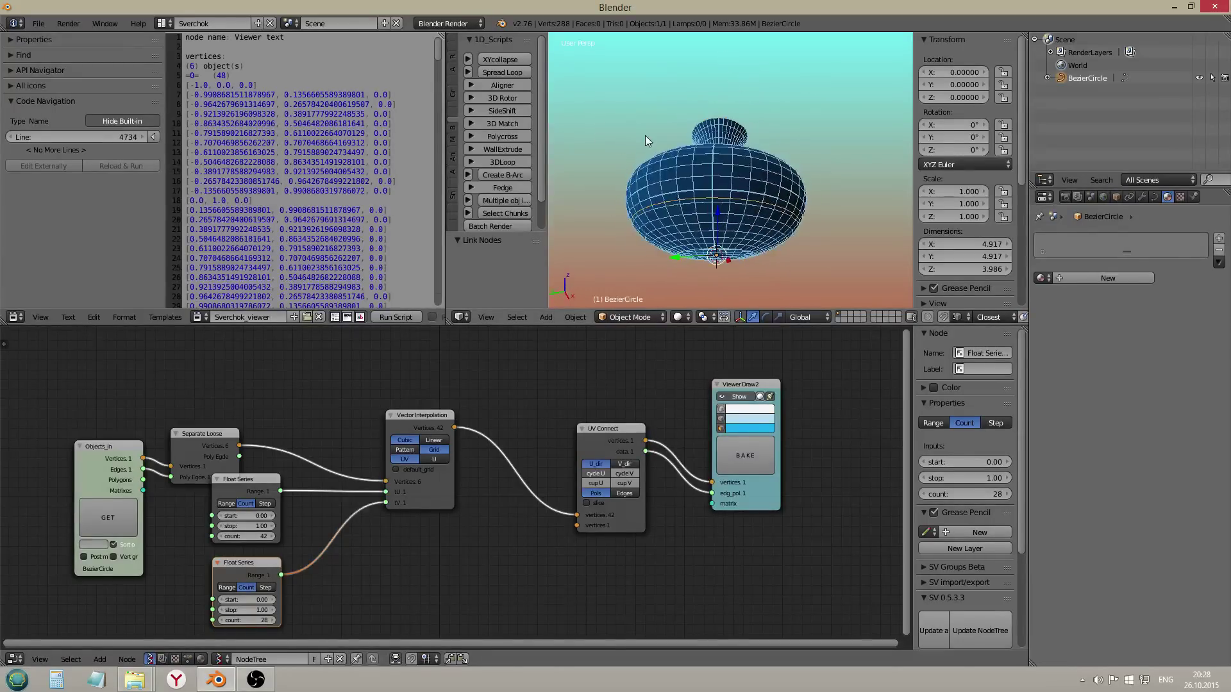
pyautogui.moveTo(673, 302); pyautogui.dragTo(742, 160, button='middle')
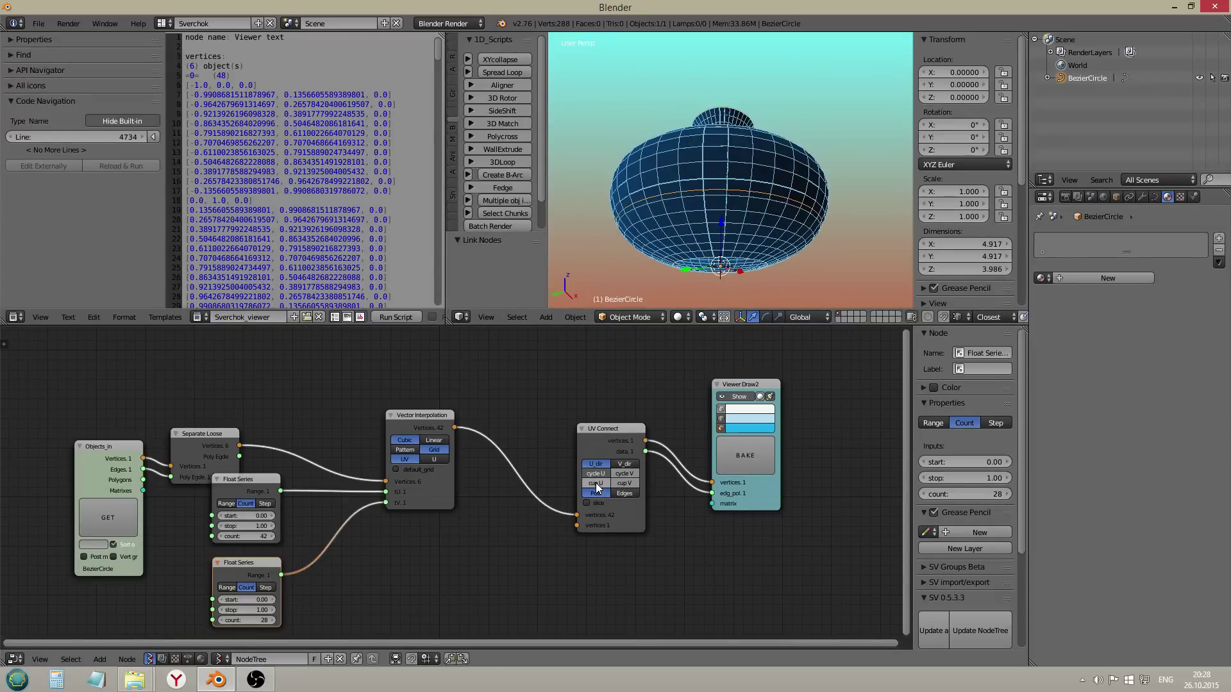
pyautogui.scroll(-1, 627, 385)
pyautogui.moveTo(680, 292); pyautogui.dragTo(722, 269, button='middle')
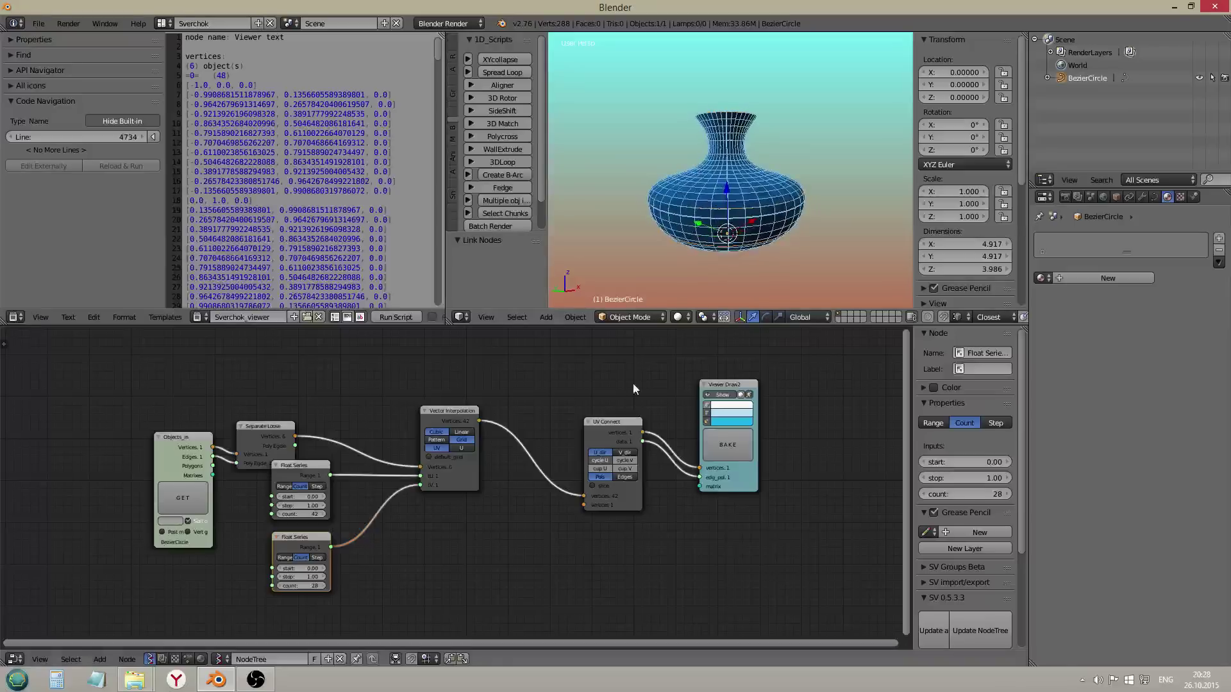
# Step: Stack both Float Series nodes directly under Separate Loose and select Vector Interpolation
pyautogui.moveTo(287, 472); pyautogui.dragTo(266, 482)
pyautogui.moveTo(306, 537); pyautogui.dragTo(272, 541)
pyautogui.click(455, 427)
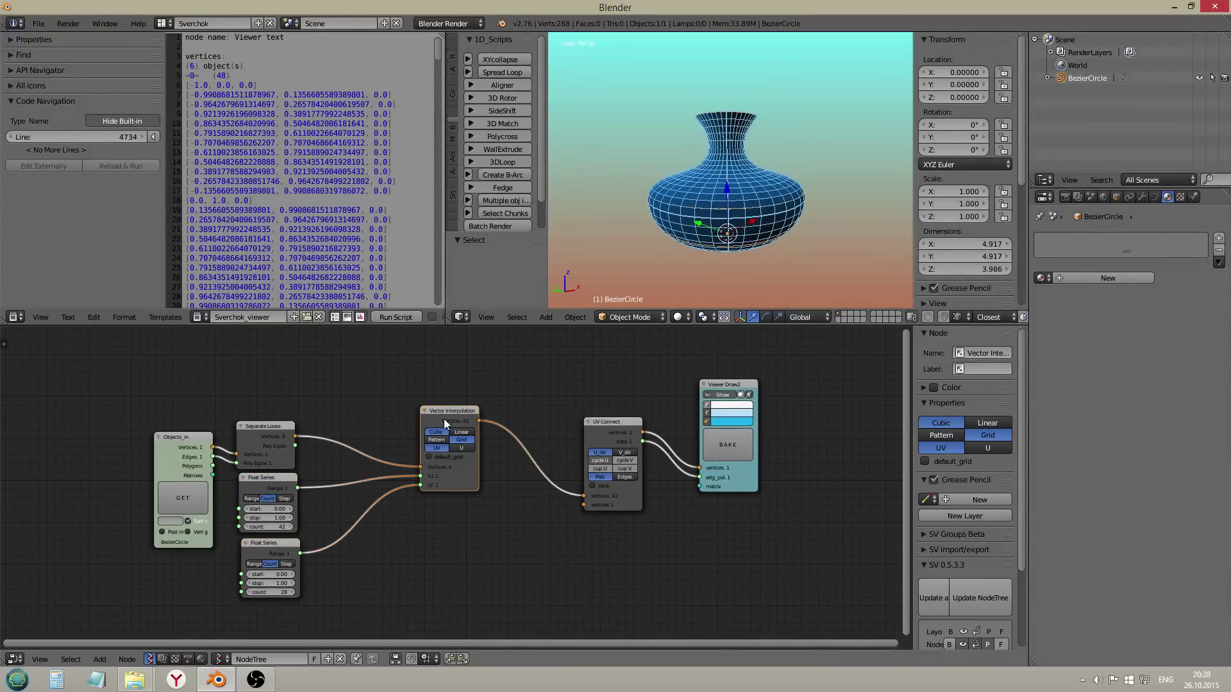
# Step: Delete the UV Connect node between Vector Interpolation and Viewer Draw2, leaving the drawn vase for reference
pyautogui.click(607, 431)
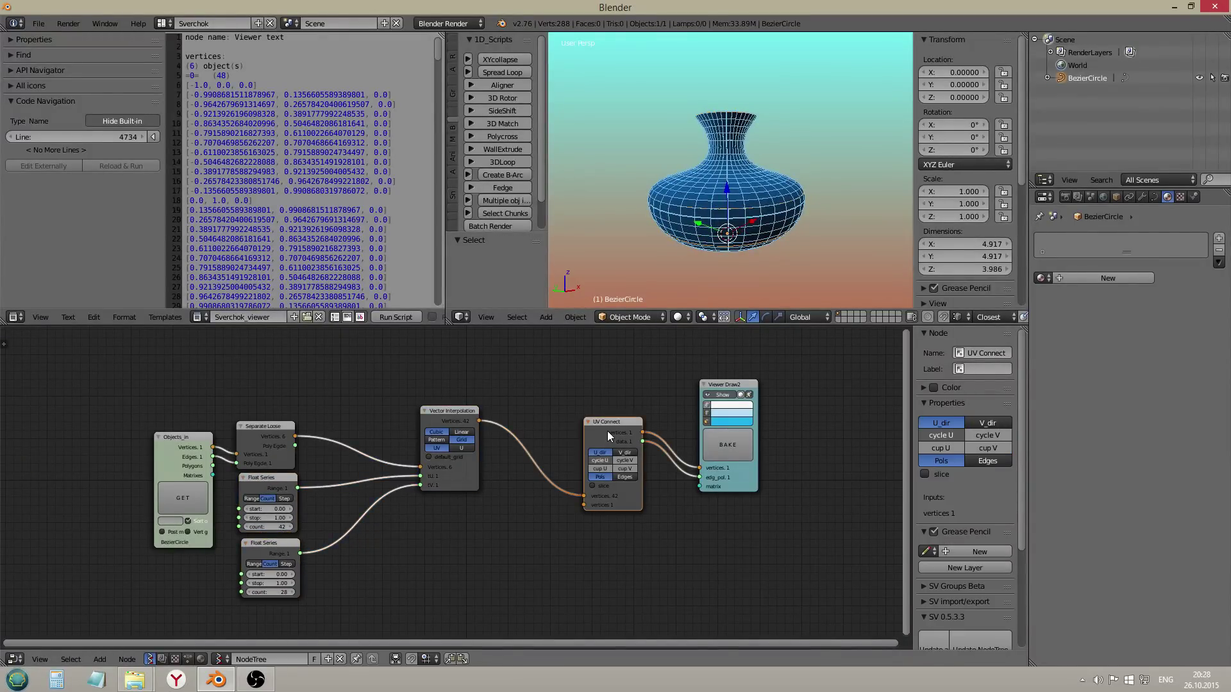
pyautogui.scroll(6, 434, 441)
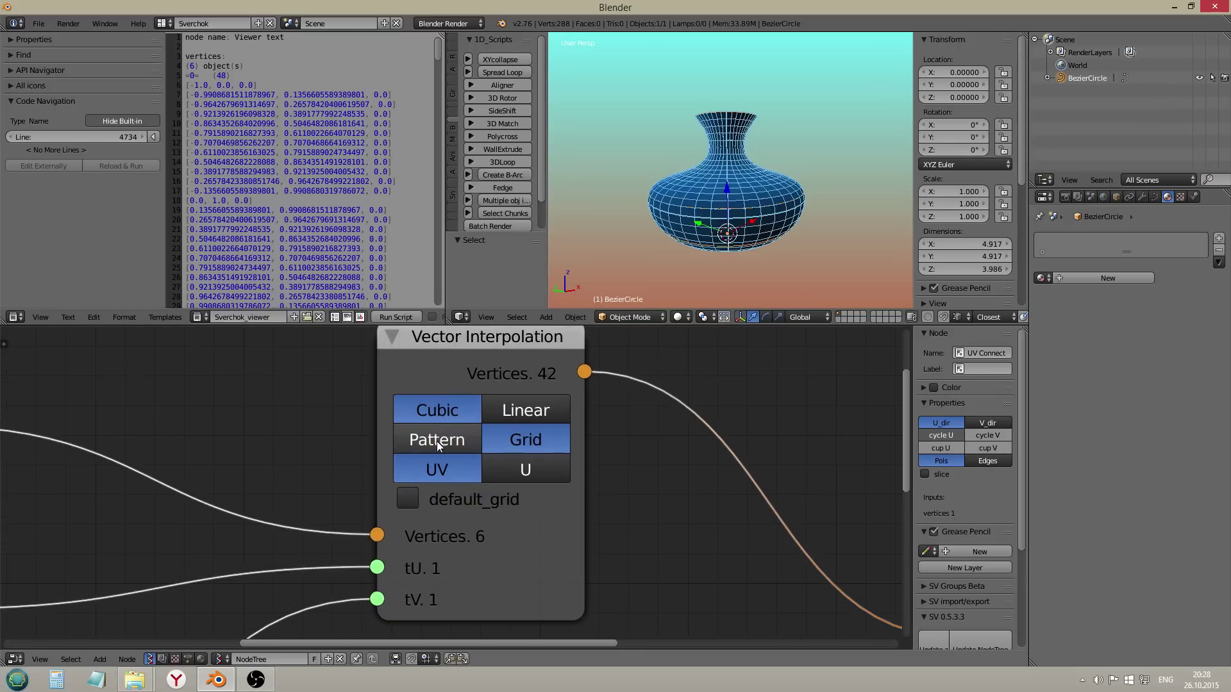
pyautogui.scroll(-5, 424, 447)
pyautogui.scroll(-1, 456, 459)
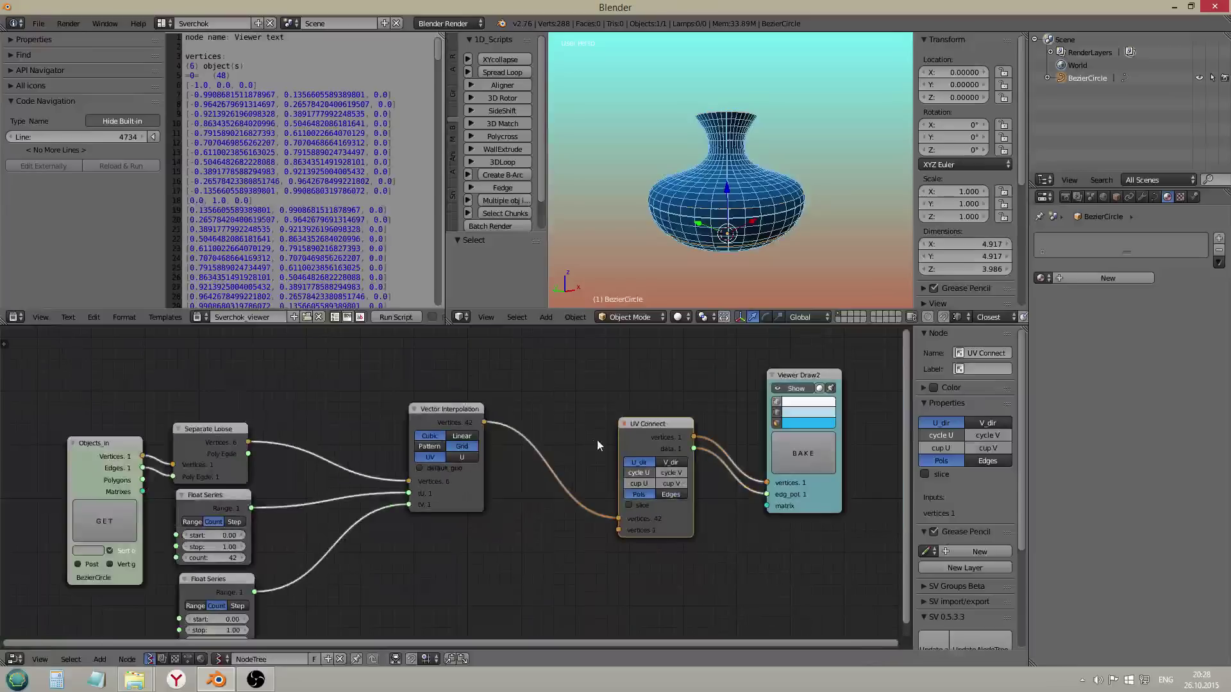
pyautogui.press('x')
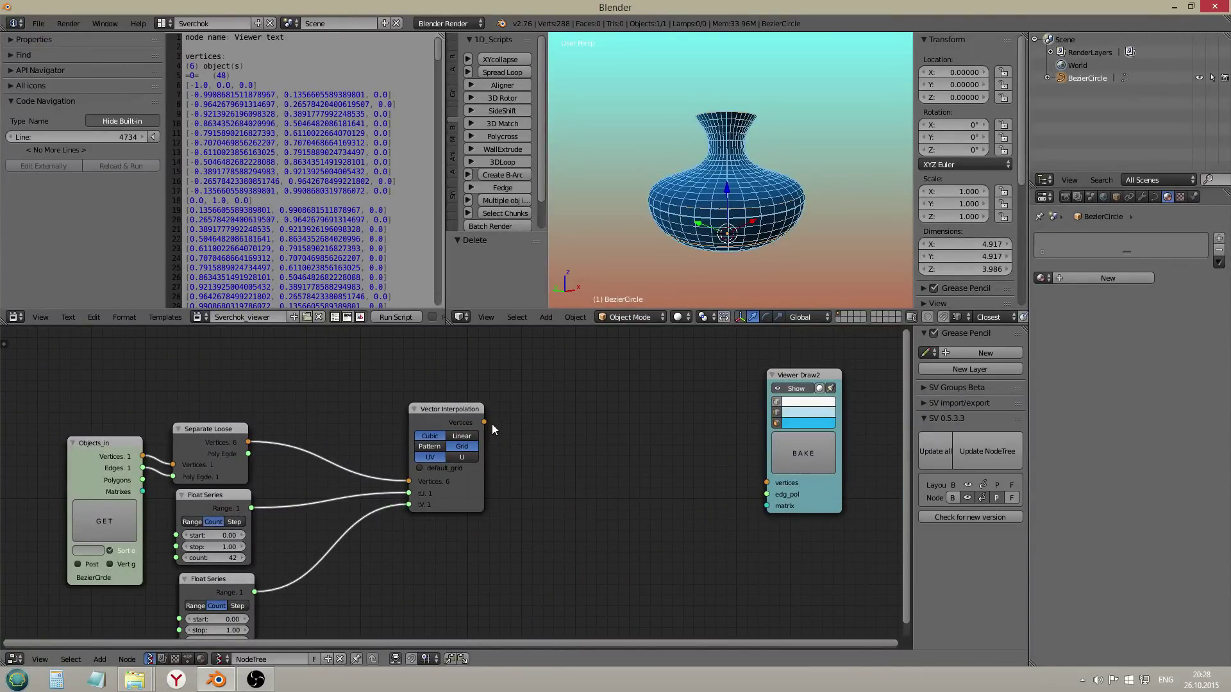
pyautogui.moveTo(577, 240); pyautogui.dragTo(660, 226, button='middle')
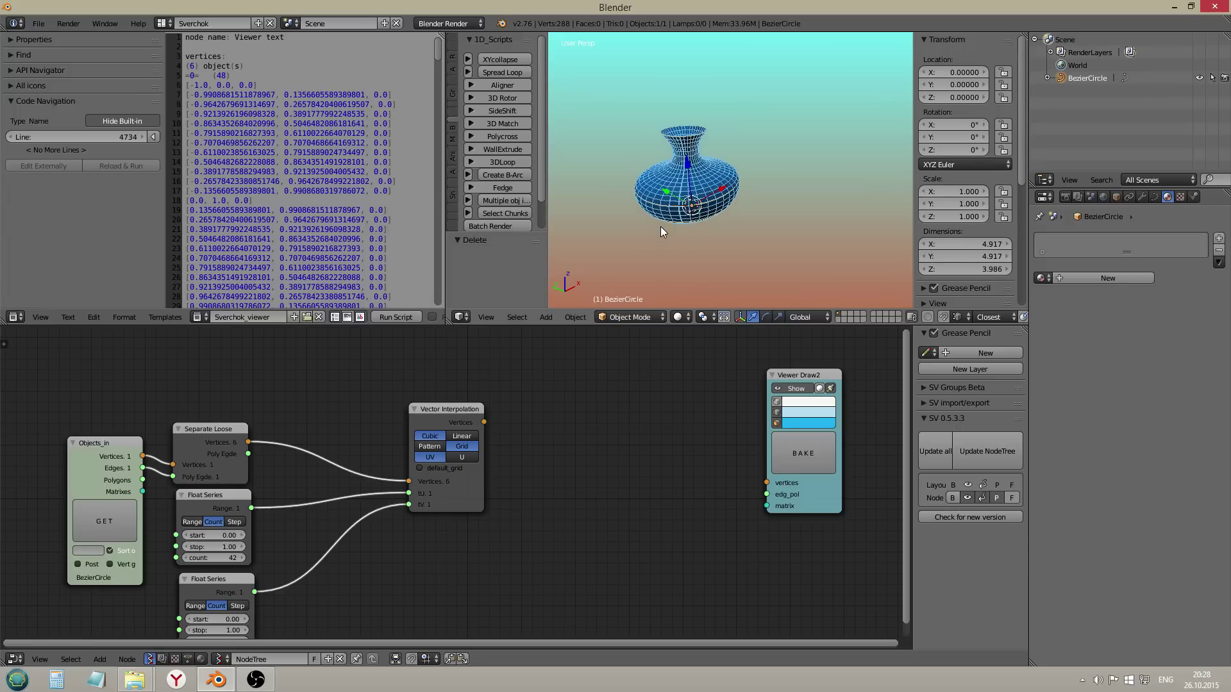
# Step: Switch Vector Interpolation from Grid to Pattern and move the node farther from the Float Series nodes
pyautogui.click(434, 447)
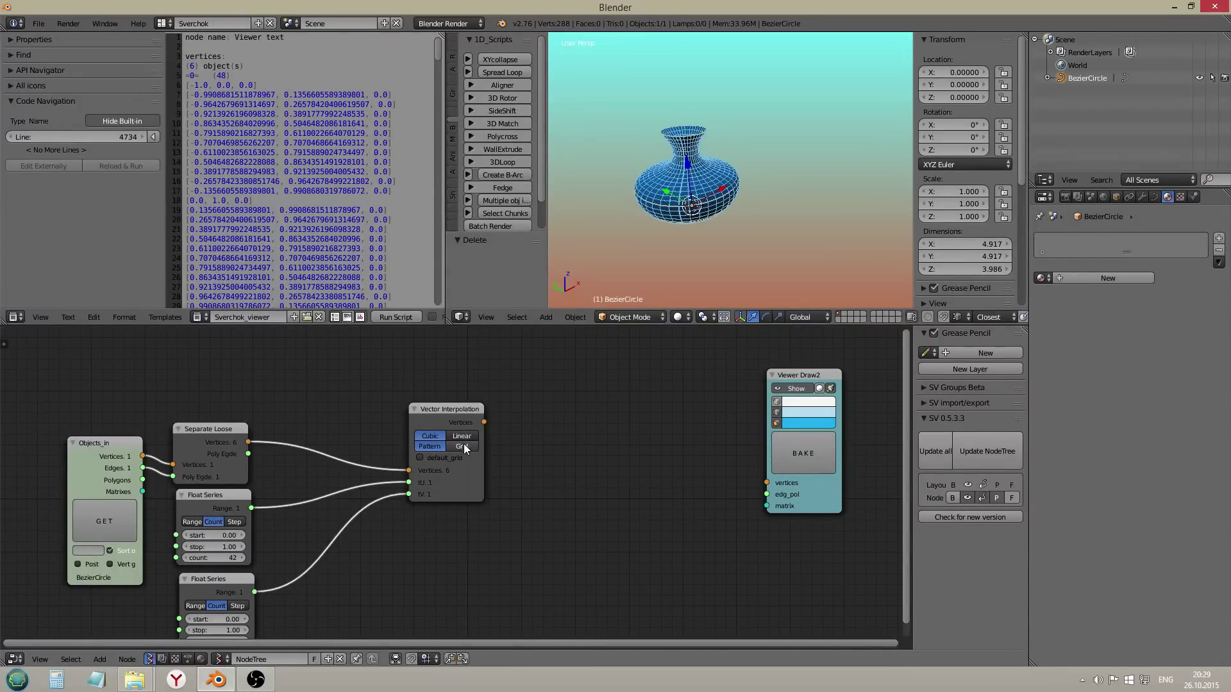
pyautogui.moveTo(456, 498); pyautogui.dragTo(490, 517)
pyautogui.press('Home')
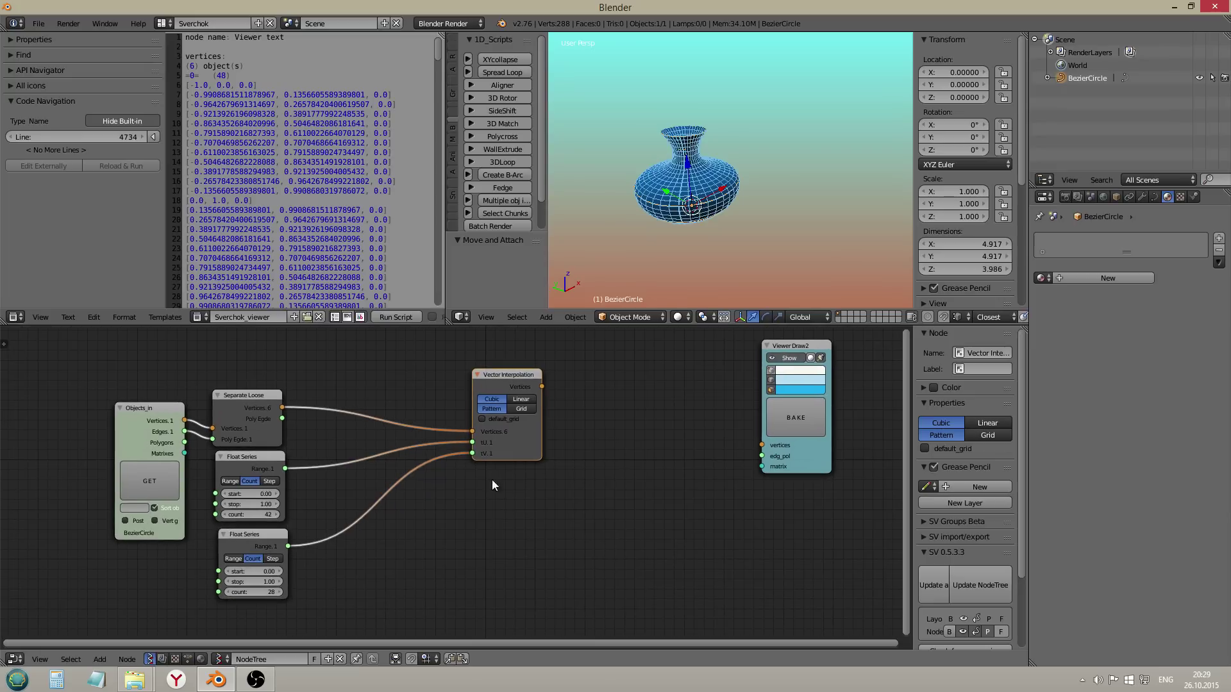
# Step: Add a Viewer text node, link the upper Float Series range to its edg_pol input and output the values
pyautogui.moveTo(257, 462); pyautogui.dragTo(260, 462)
pyautogui.scroll(2, 222, 521)
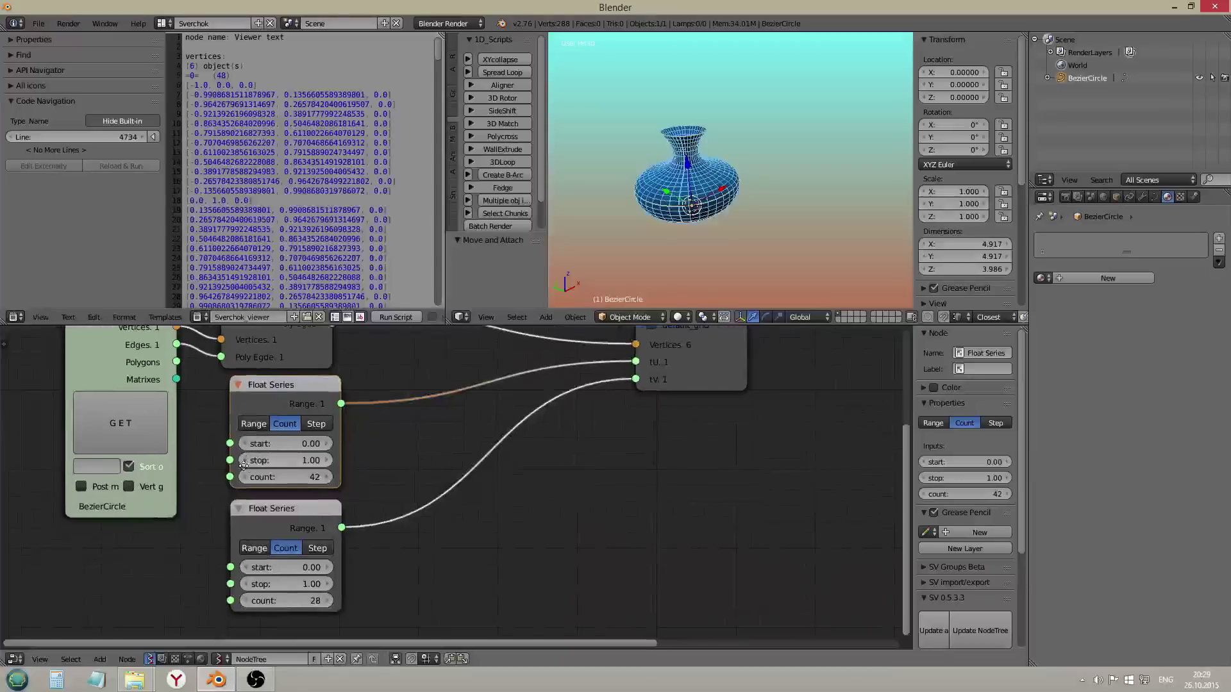
pyautogui.hotkey('shift', 'a')
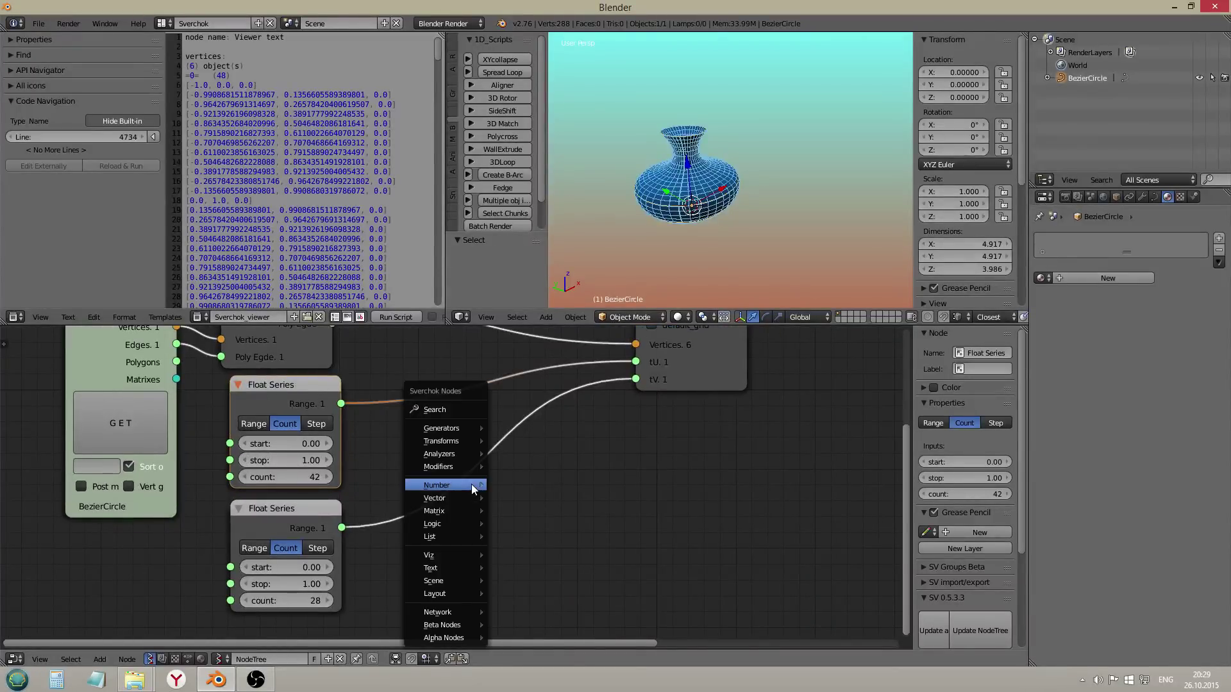
pyautogui.moveTo(449, 568)
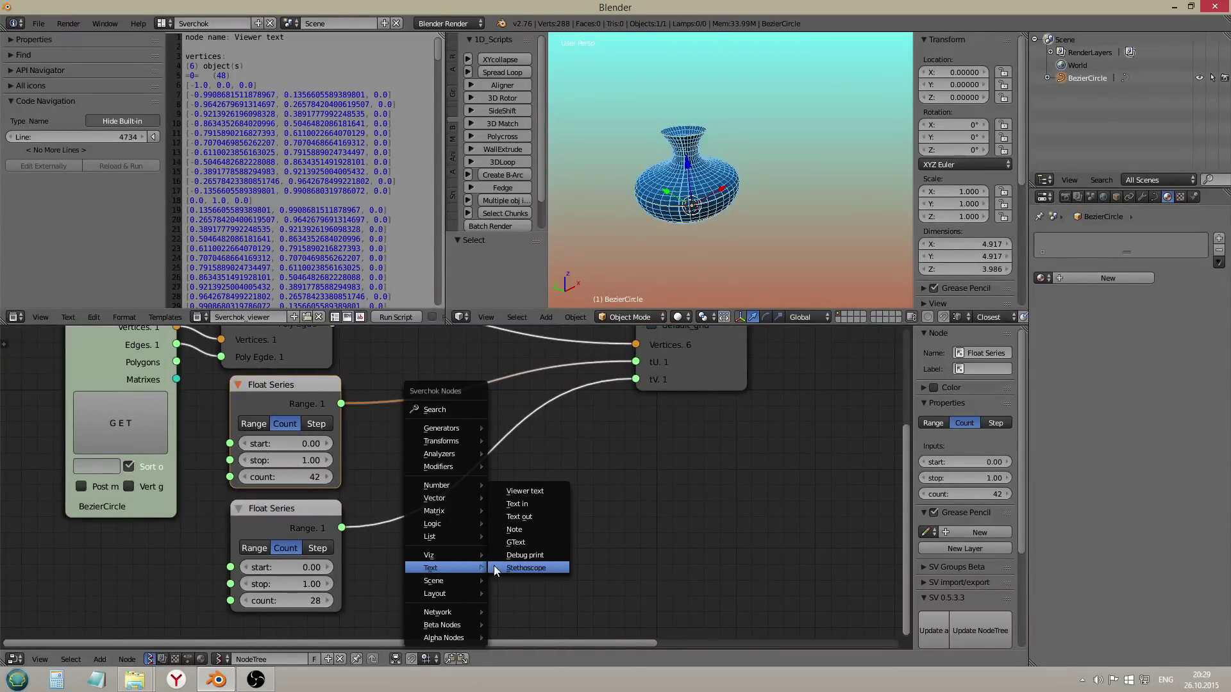
pyautogui.click(517, 491)
pyautogui.click(572, 475)
pyautogui.moveTo(341, 404); pyautogui.dragTo(573, 590)
pyautogui.click(600, 541)
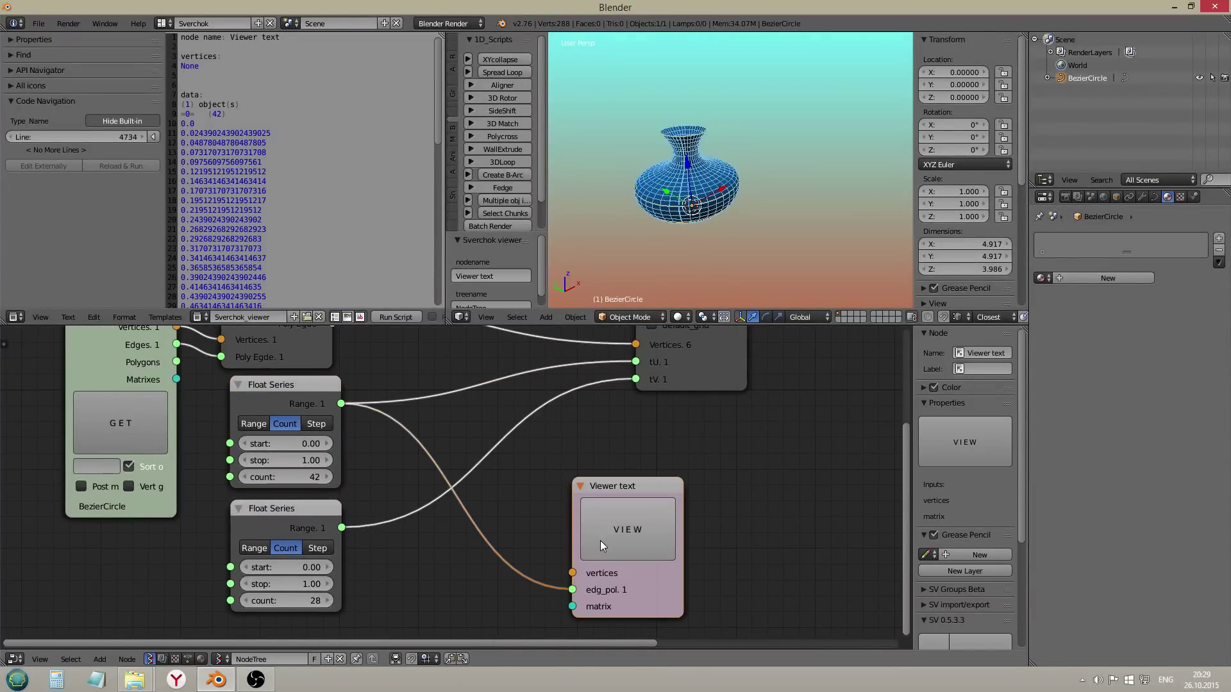
# Step: Examine the listed Float Series values in the text viewer and compare them with the vase's grid from several sides
pyautogui.moveTo(190, 118); pyautogui.dragTo(203, 148)
pyautogui.scroll(-10, 203, 151)
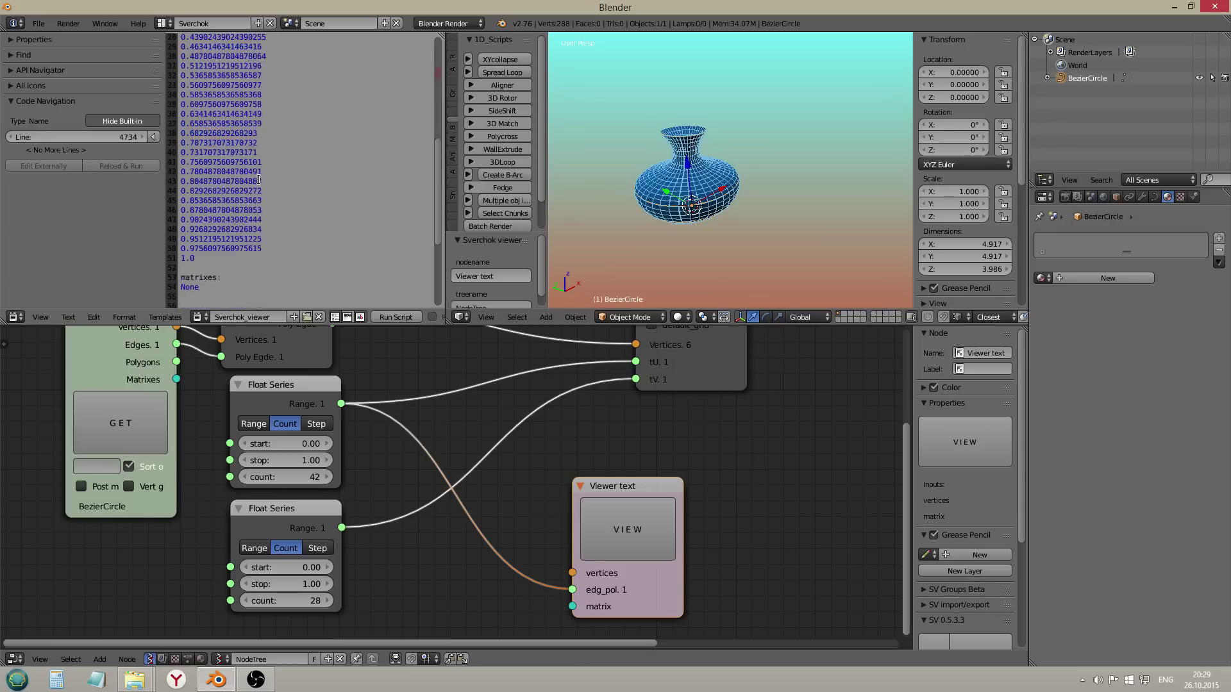
pyautogui.moveTo(210, 226); pyautogui.dragTo(171, 93)
pyautogui.click(257, 123)
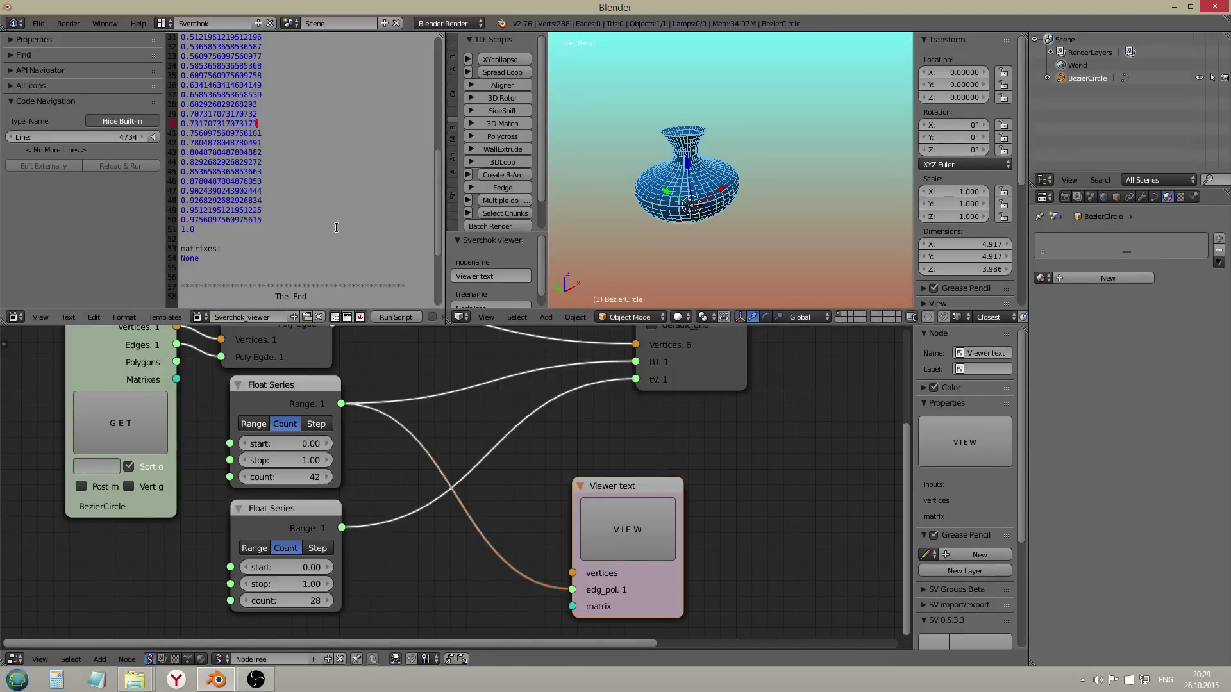
pyautogui.scroll(4, 673, 209)
pyautogui.moveTo(672, 209); pyautogui.dragTo(676, 172, button='middle')
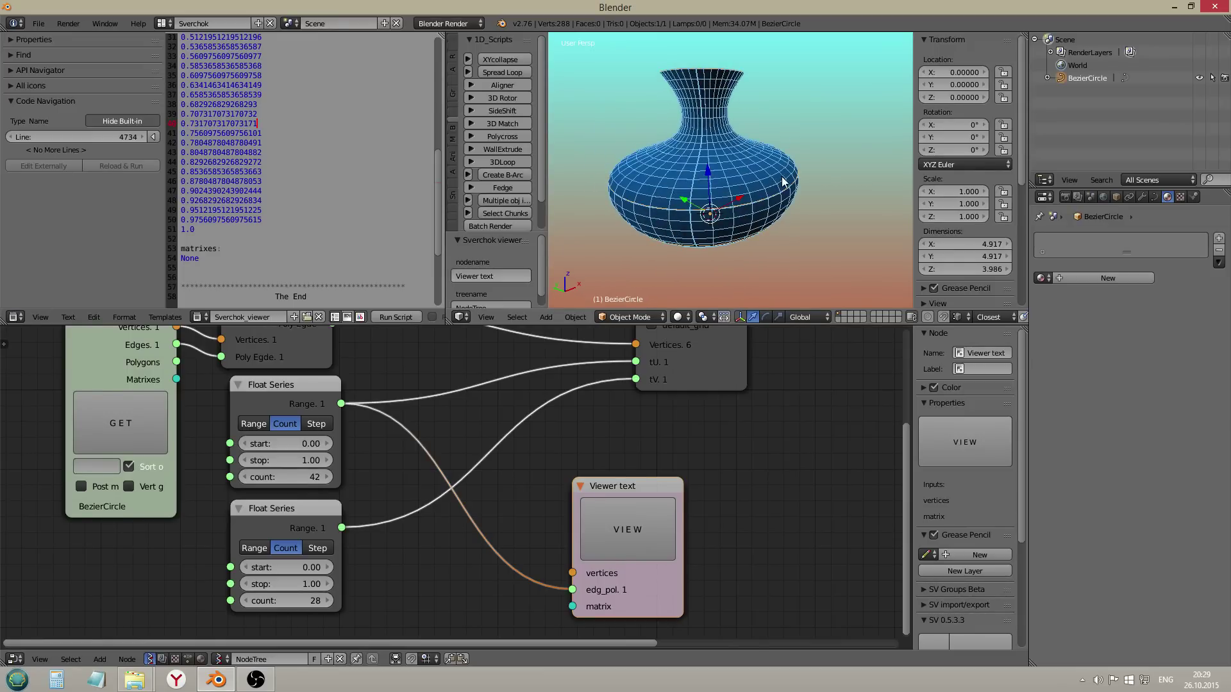
pyautogui.moveTo(735, 245); pyautogui.dragTo(746, 202, button='middle')
pyautogui.moveTo(726, 259); pyautogui.dragTo(748, 190, button='middle')
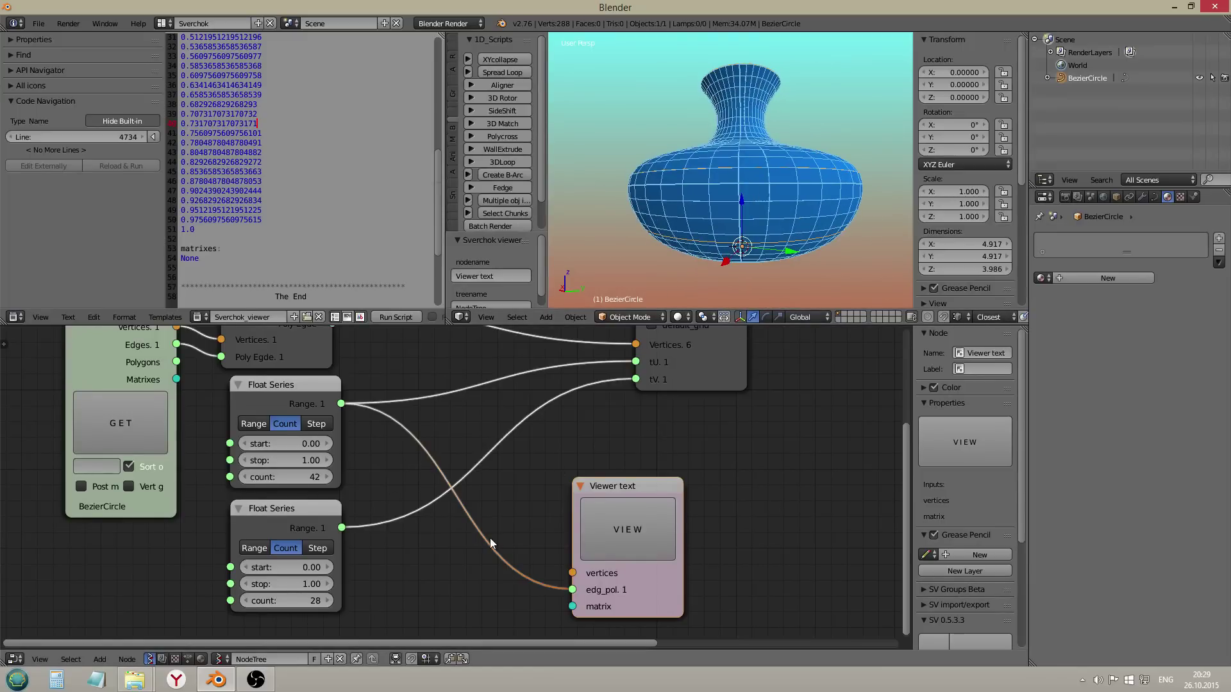
# Step: Add a mesh plane and move it along X to 3.27425, beside the vase
pyautogui.click(595, 461)
pyautogui.scroll(-2, 709, 125)
pyautogui.moveTo(709, 126); pyautogui.dragTo(723, 250, button='middle')
pyautogui.hotkey('shift', 'a')
pyautogui.moveTo(723, 252)
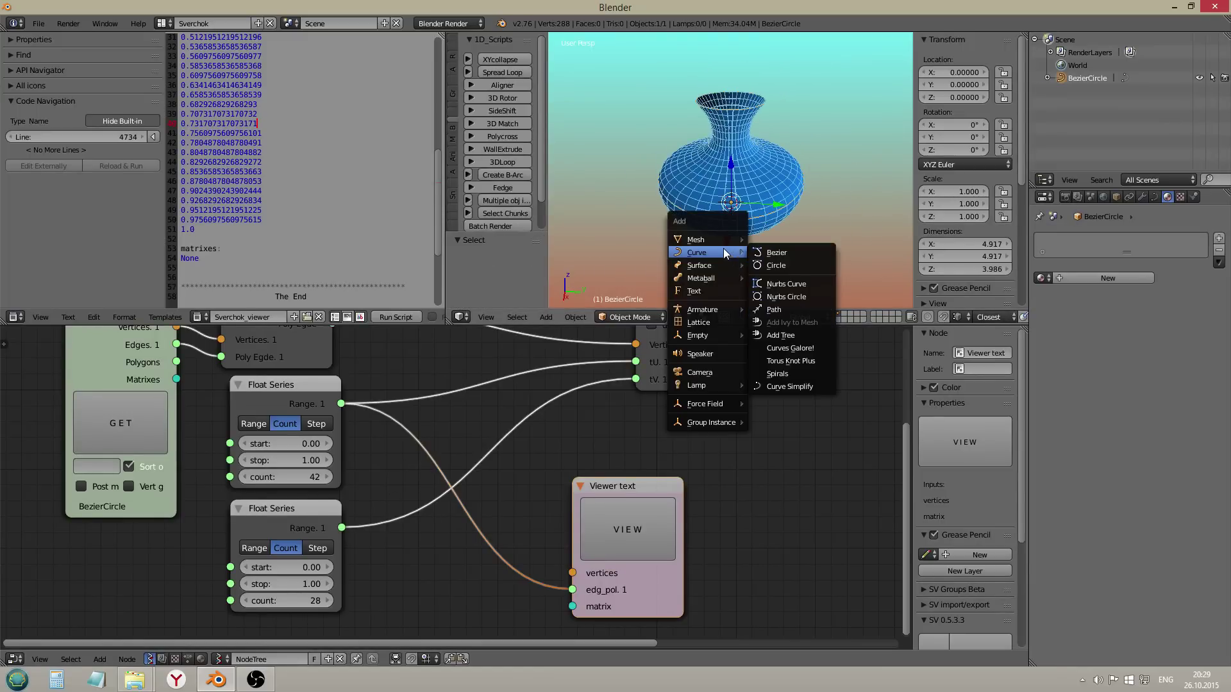
pyautogui.click(782, 240)
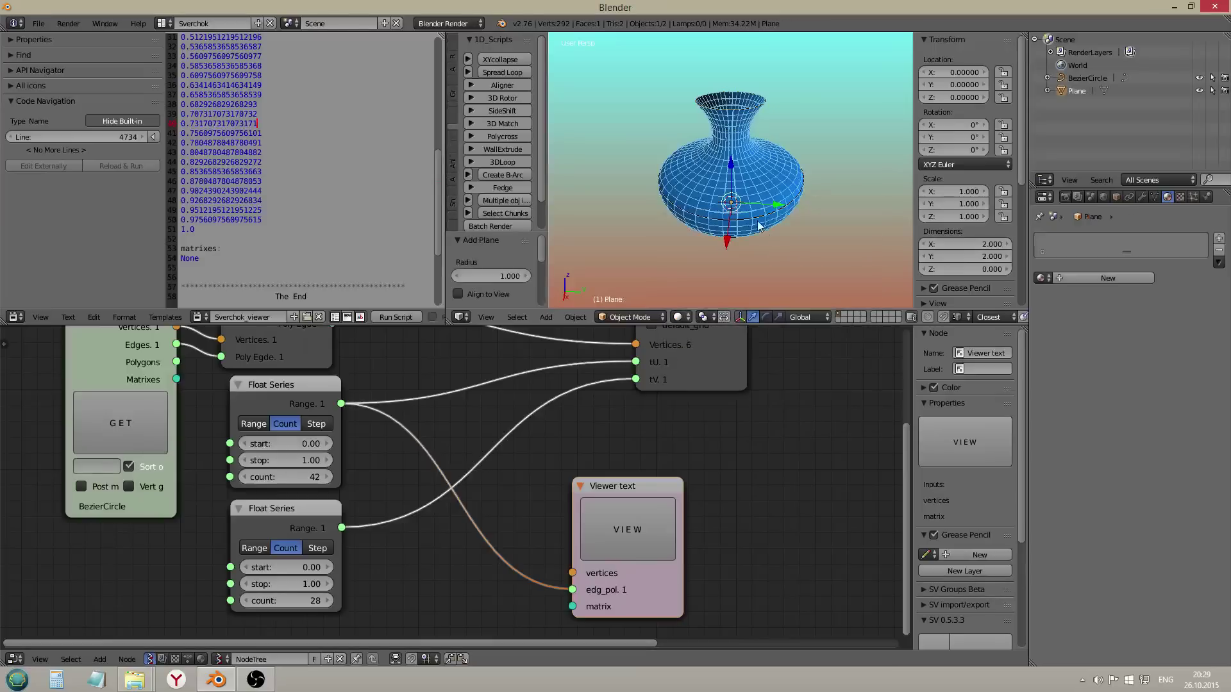
pyautogui.moveTo(759, 226); pyautogui.dragTo(729, 206, button='middle')
# Step: Edit the plane in edge selection mode and move its edge at X -1 by 1 along X
pyautogui.press('Tab')
pyautogui.hotkey('ctrl', 'Tab')
pyautogui.click(728, 206)
pyautogui.rightClick(707, 207)
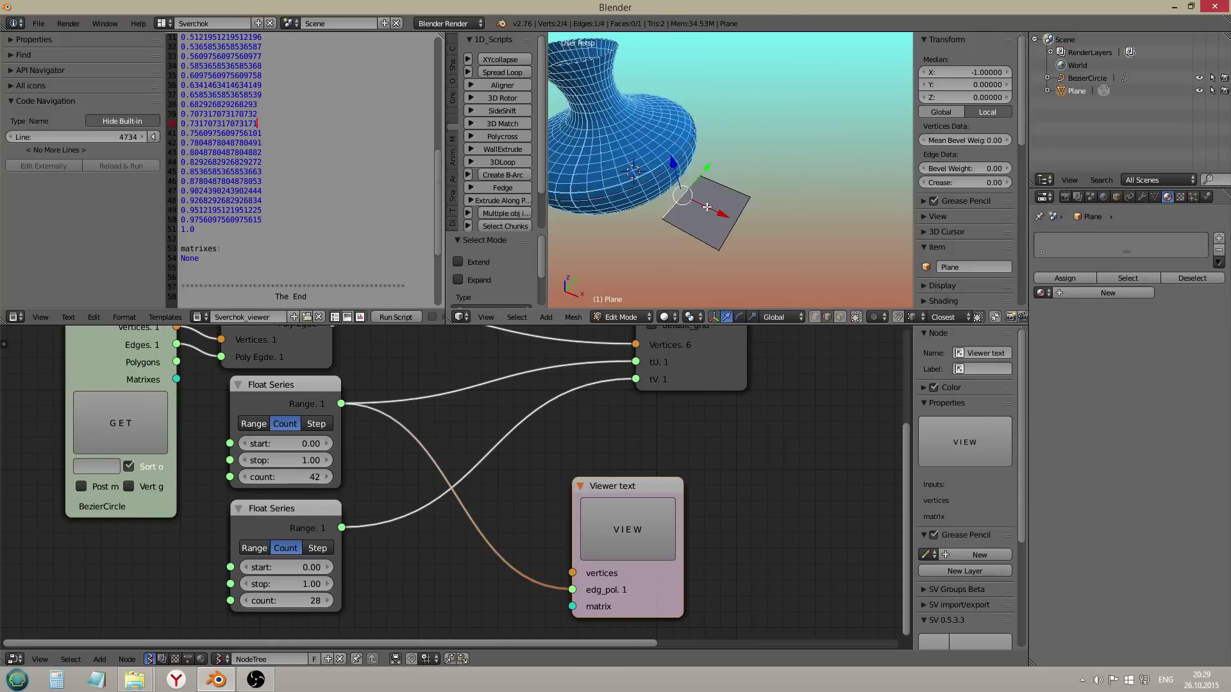
pyautogui.write('gx1')
pyautogui.press('Return')
# Step: Move the plane's edge at Y -1 by 1 along Y and leave Edit Mode
pyautogui.rightClick(707, 236)
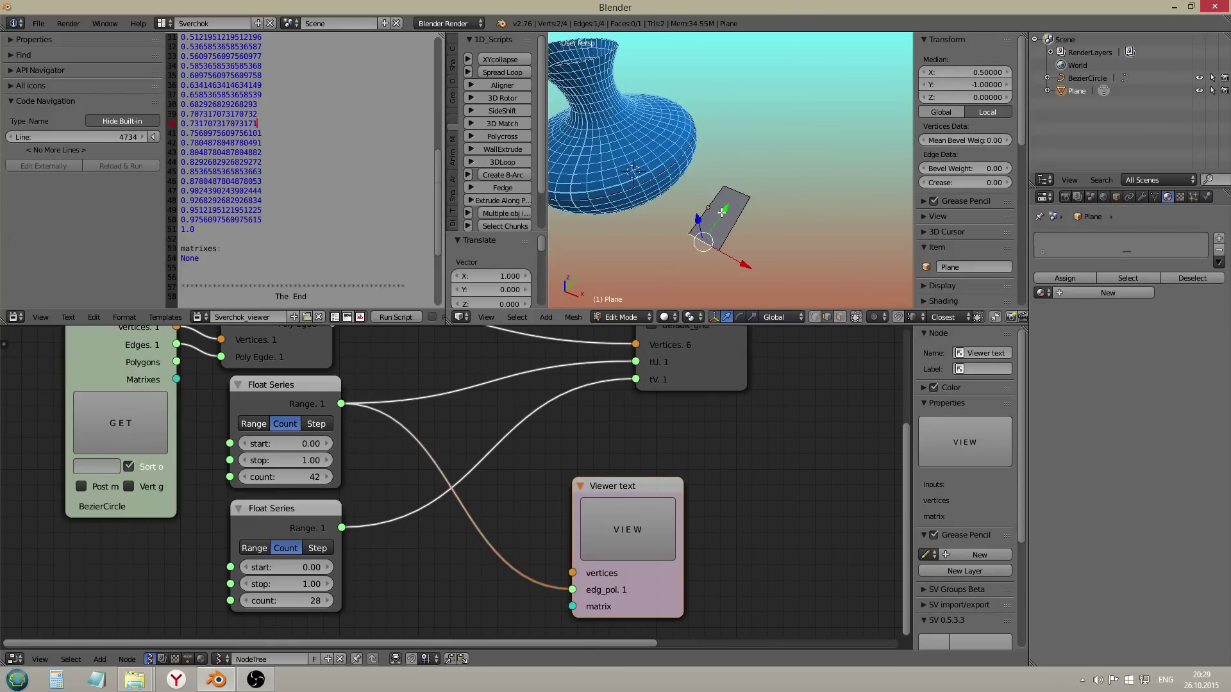
pyautogui.write('gy1')
pyautogui.press('Return')
pyautogui.press('Tab')
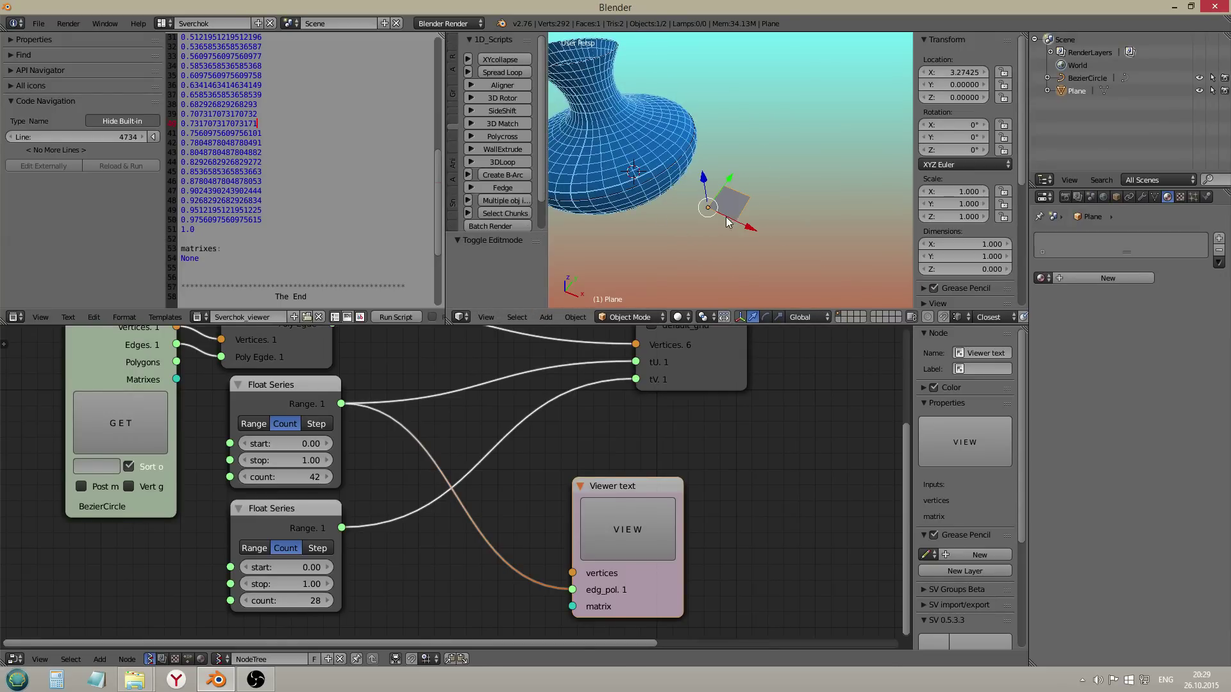
# Step: Select the plane's whole mesh in Edit Mode and snap the 3D cursor to its centre
pyautogui.press('KP_Decimal')
pyautogui.press('Tab')
pyautogui.moveTo(720, 159); pyautogui.dragTo(735, 194, button='middle')
pyautogui.scroll(-4, 712, 197)
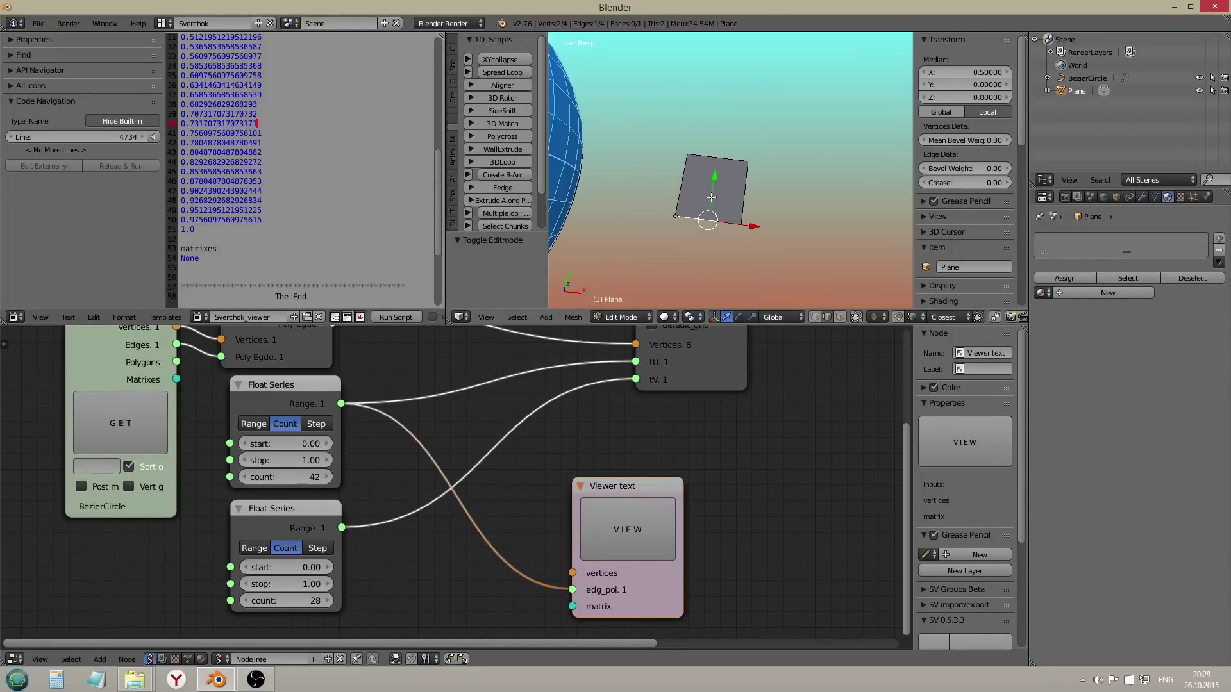
pyautogui.press('Tab')
pyautogui.scroll(3, 718, 183)
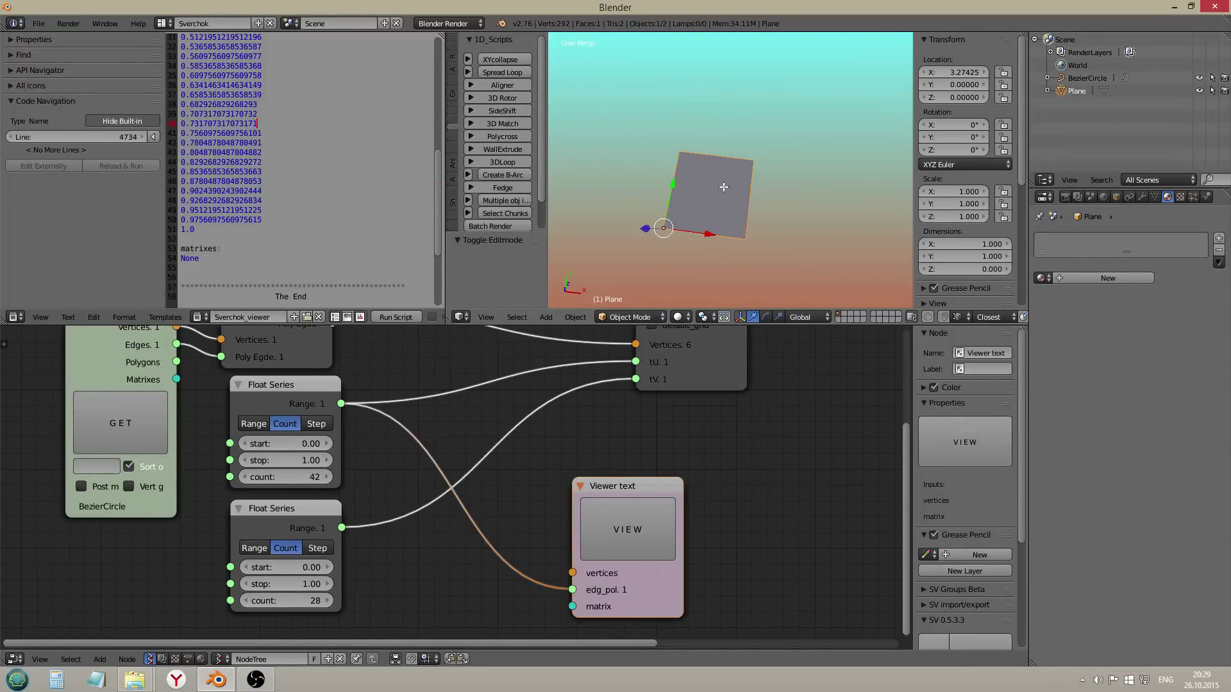
pyautogui.press('Tab')
pyautogui.press('a')
pyautogui.hotkey('shift', 's')
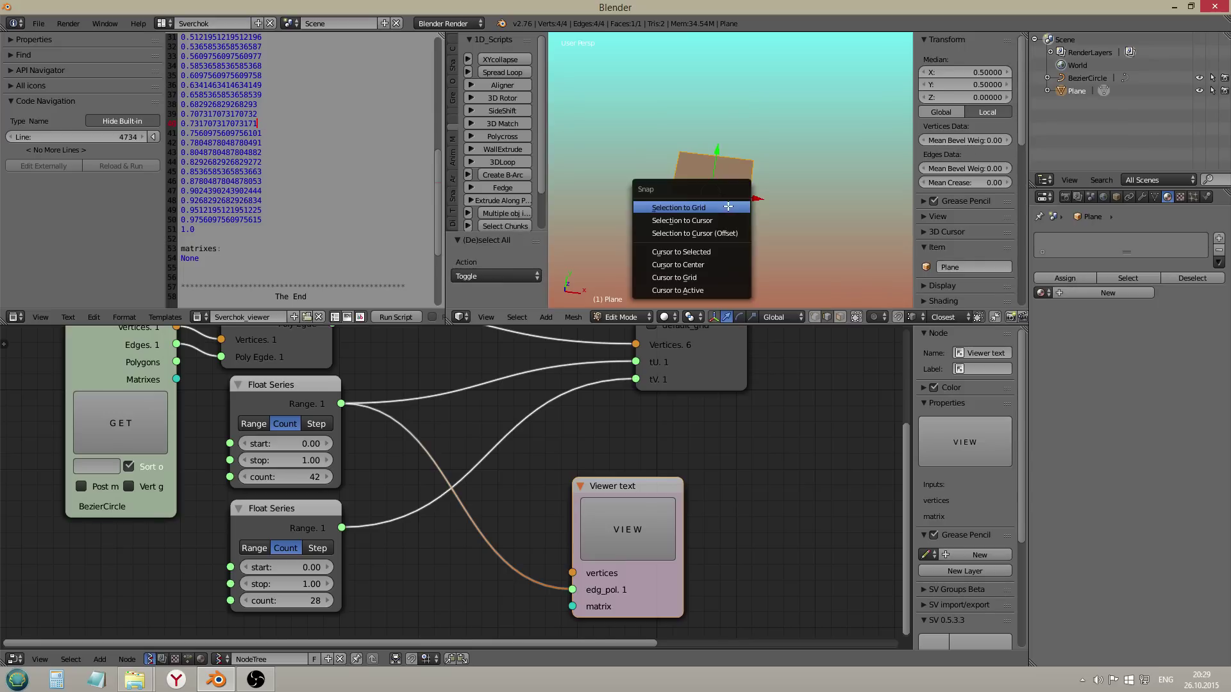
pyautogui.click(721, 252)
# Step: Add a 32-vertex mesh circle at the 3D cursor within the plane's mesh and scale it by 0.5
pyautogui.hotkey('shift', 'a')
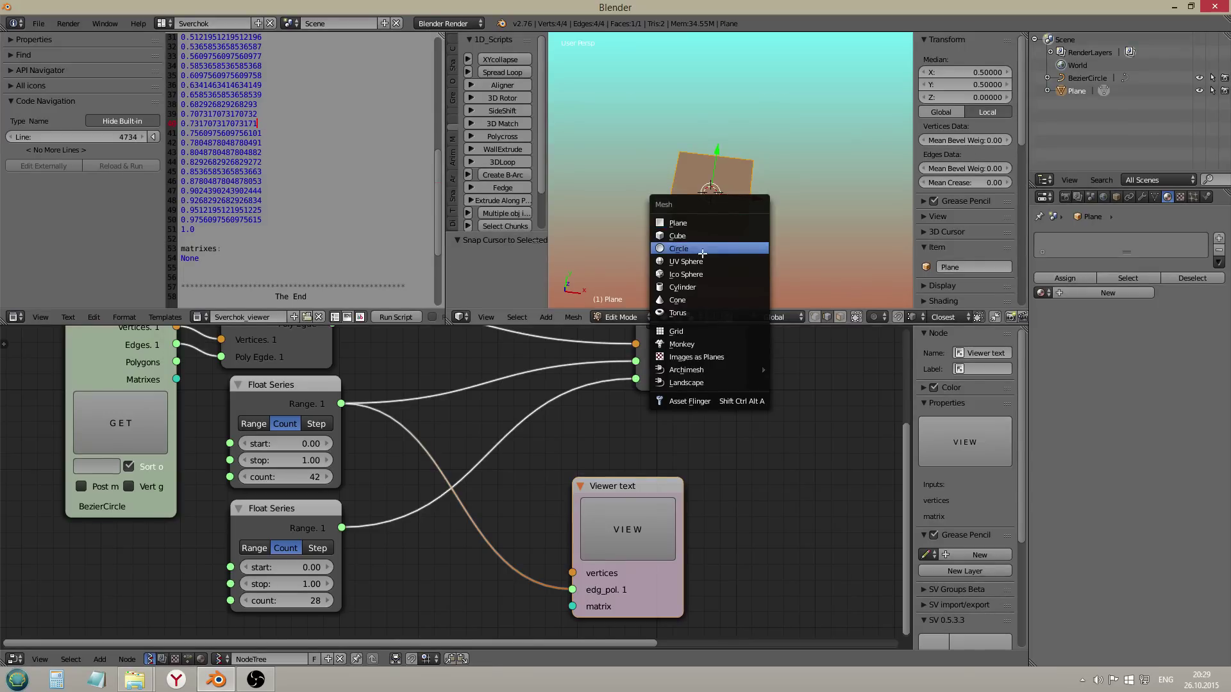
pyautogui.click(705, 250)
pyautogui.write('s')
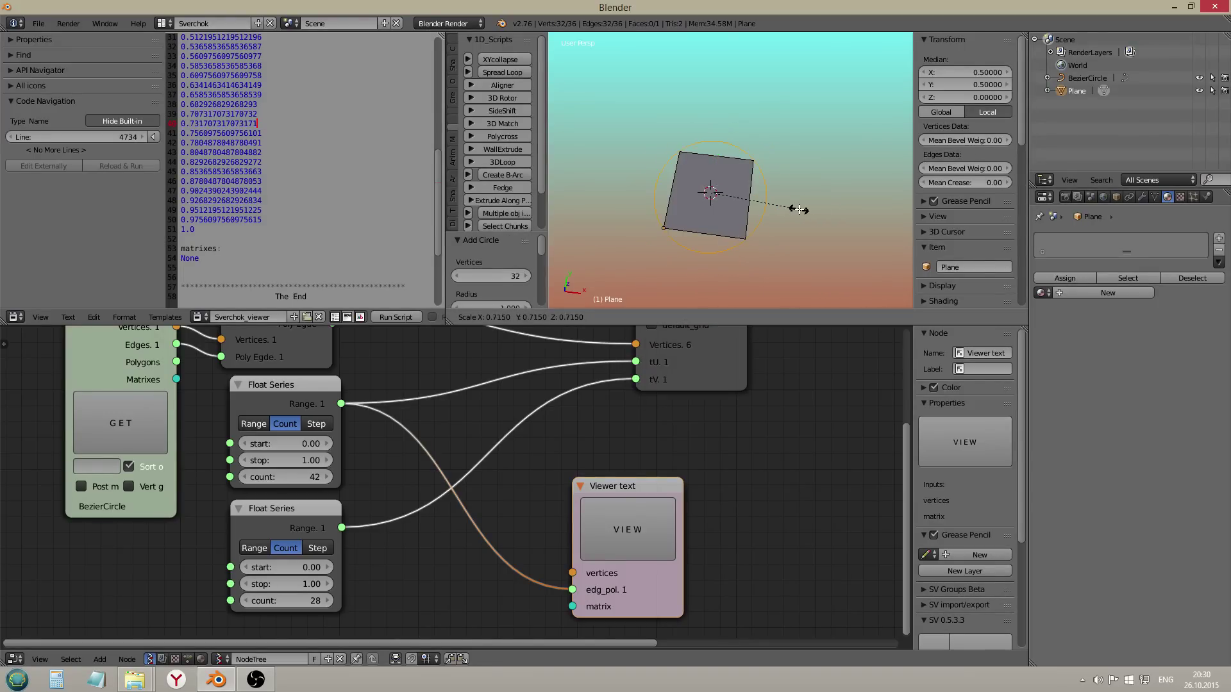
pyautogui.write('0.5')
pyautogui.press('Return')
# Step: Delete the original square's vertices from the mesh, keeping the circle
pyautogui.rightClick(762, 157)
pyautogui.press('l')
pyautogui.press('x')
pyautogui.click(741, 162)
# Step: Extrude the circle inward six times with progressively smaller scaling to form a flat ring of concentric face loops, and leave Edit Mode
pyautogui.press('l')
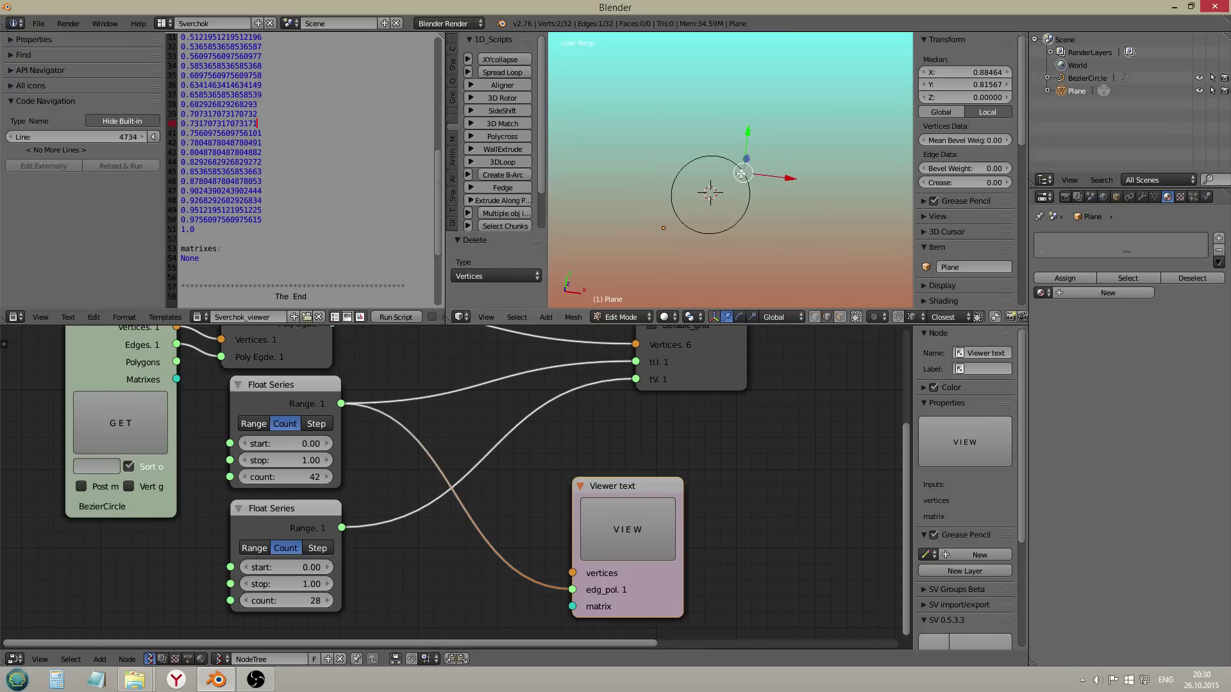
pyautogui.press('e')
pyautogui.rightClick(797, 203)
pyautogui.press('s')
pyautogui.click(797, 198)
pyautogui.press('e')
pyautogui.rightClick(809, 197)
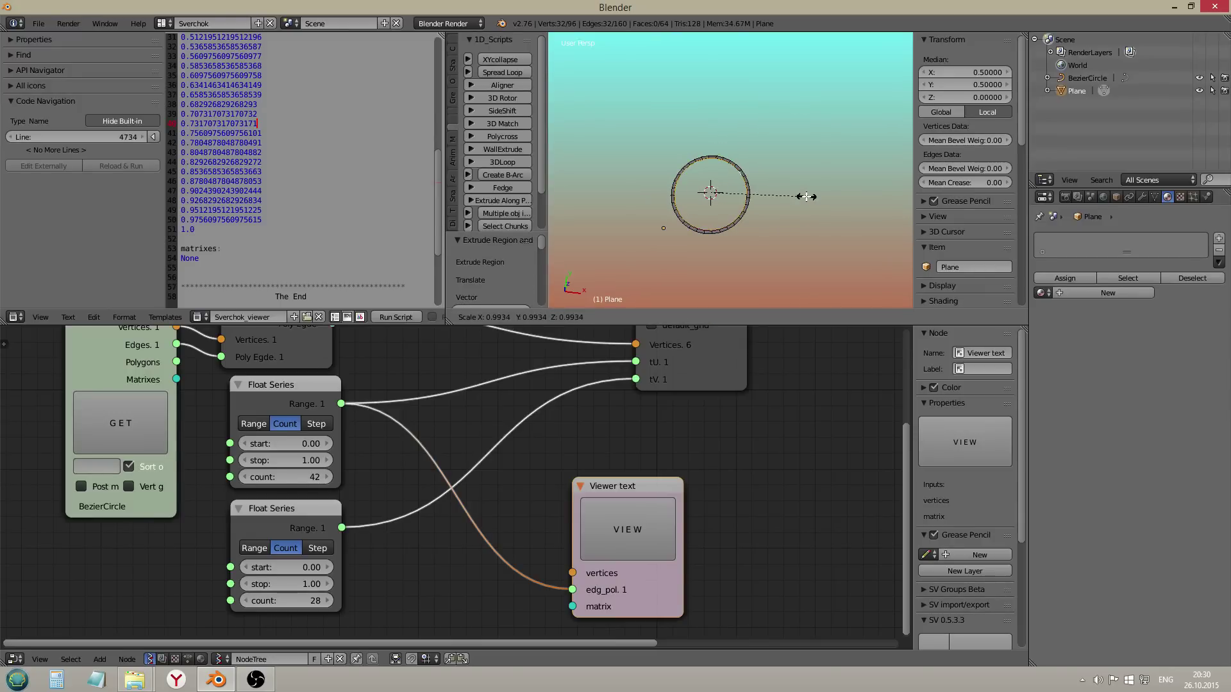
pyautogui.press('e')
pyautogui.rightClick(811, 199)
pyautogui.press('s')
pyautogui.click(803, 200)
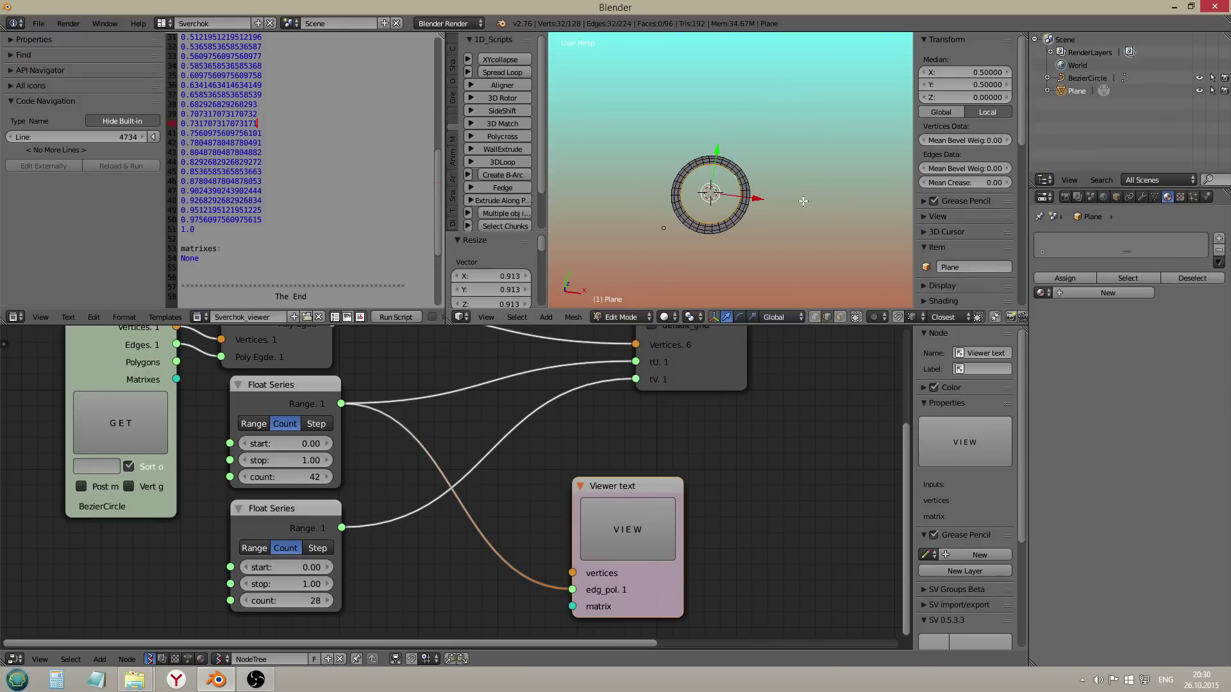
pyautogui.press('e')
pyautogui.rightClick(799, 212)
pyautogui.press('s')
pyautogui.click(795, 214)
pyautogui.press('e')
pyautogui.rightClick(800, 214)
pyautogui.press('s')
pyautogui.click(802, 215)
pyautogui.press('e')
pyautogui.rightClick(802, 214)
pyautogui.press('s')
pyautogui.click(793, 220)
pyautogui.press('Tab')
# Step: Add a second Objects in node below the BezierCircle one in the node tree
pyautogui.moveTo(782, 223); pyautogui.dragTo(724, 272, button='middle')
pyautogui.scroll(-4, 455, 446)
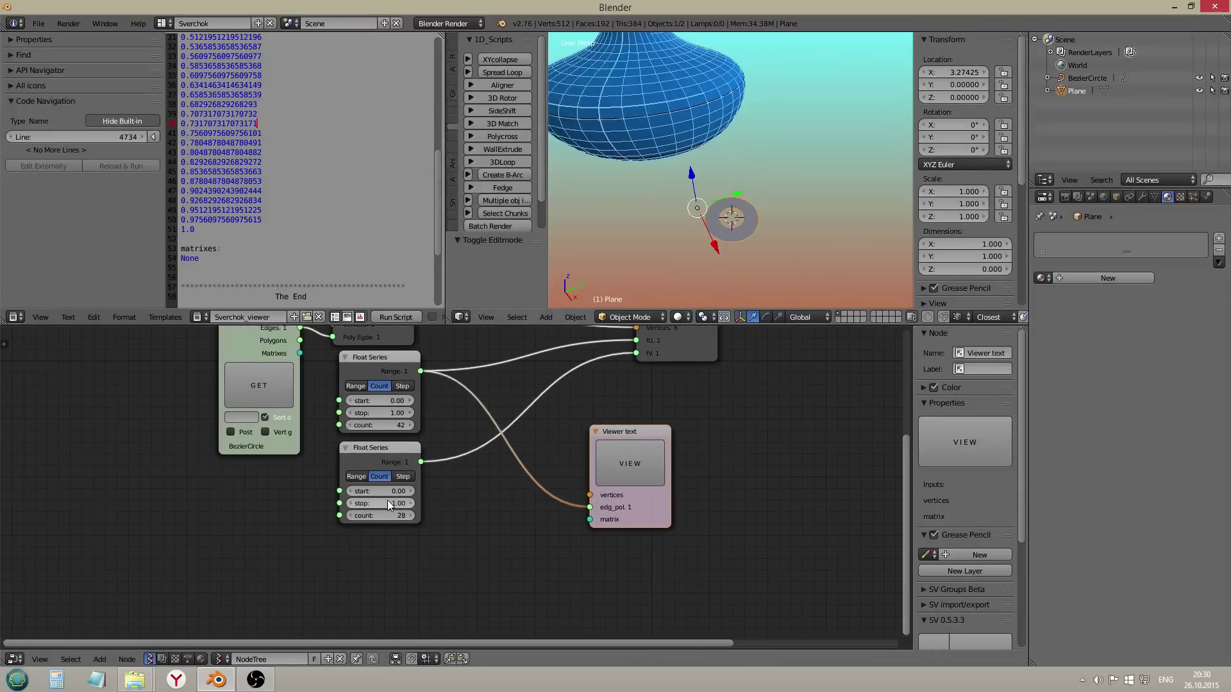
pyautogui.hotkey('shift', 'a')
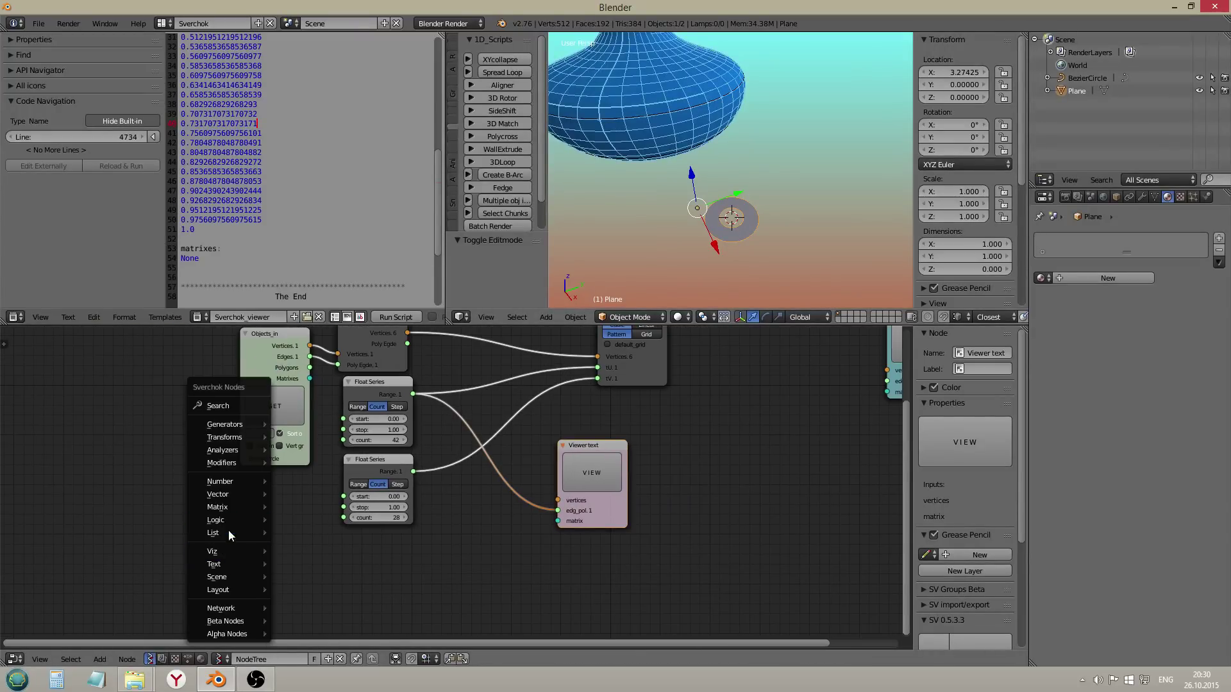
pyautogui.moveTo(226, 575)
pyautogui.click(316, 448)
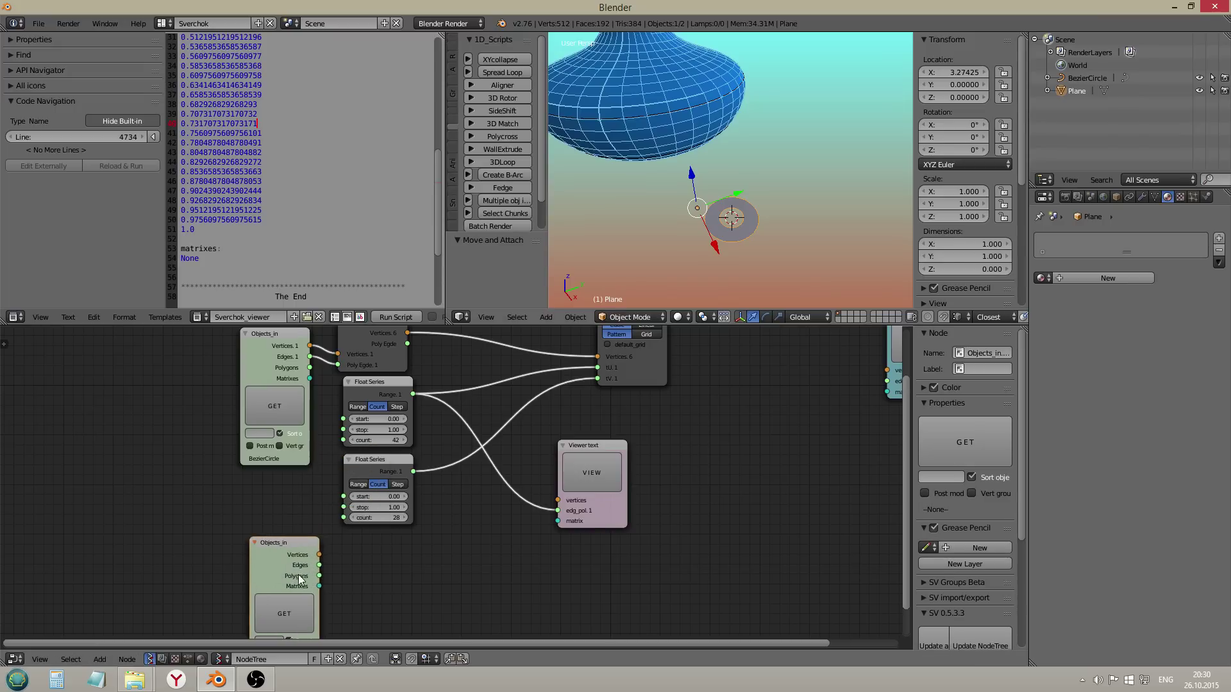
pyautogui.click(259, 547)
# Step: Add an Object ID Get node directly beneath the second Objects in node
pyautogui.scroll(-1, 350, 510)
pyautogui.moveTo(357, 539); pyautogui.dragTo(350, 510, button='middle')
pyautogui.scroll(1, 350, 510)
pyautogui.hotkey('shift', 'a')
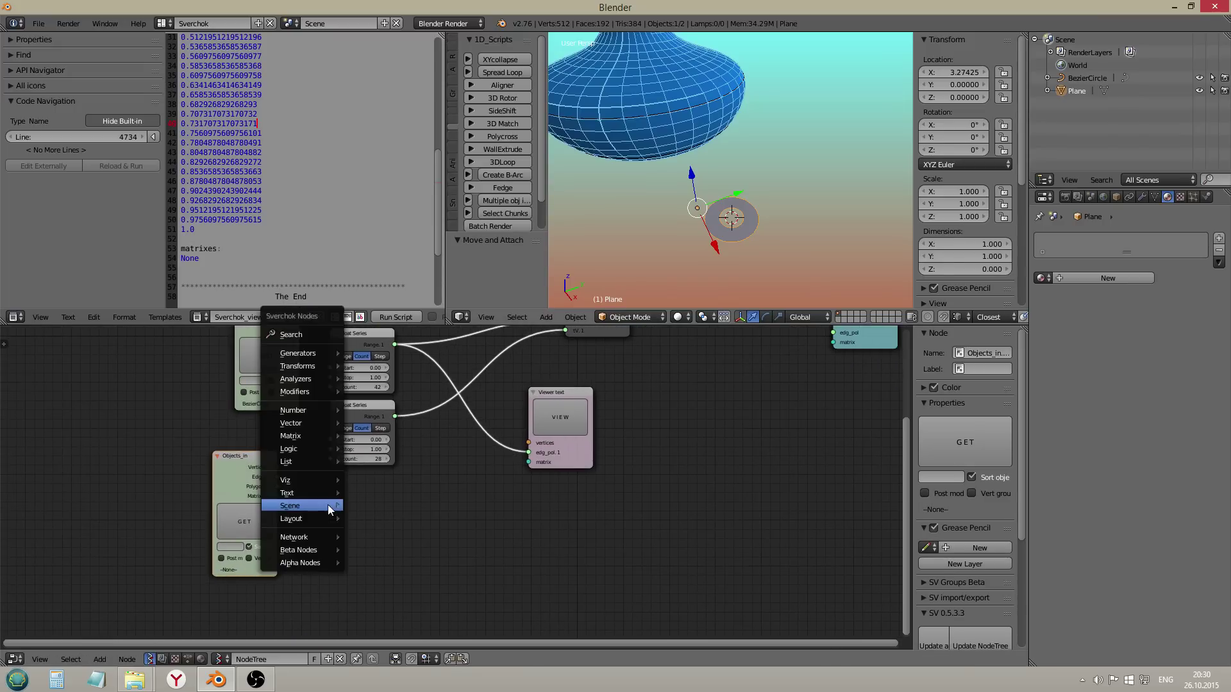
pyautogui.moveTo(322, 509)
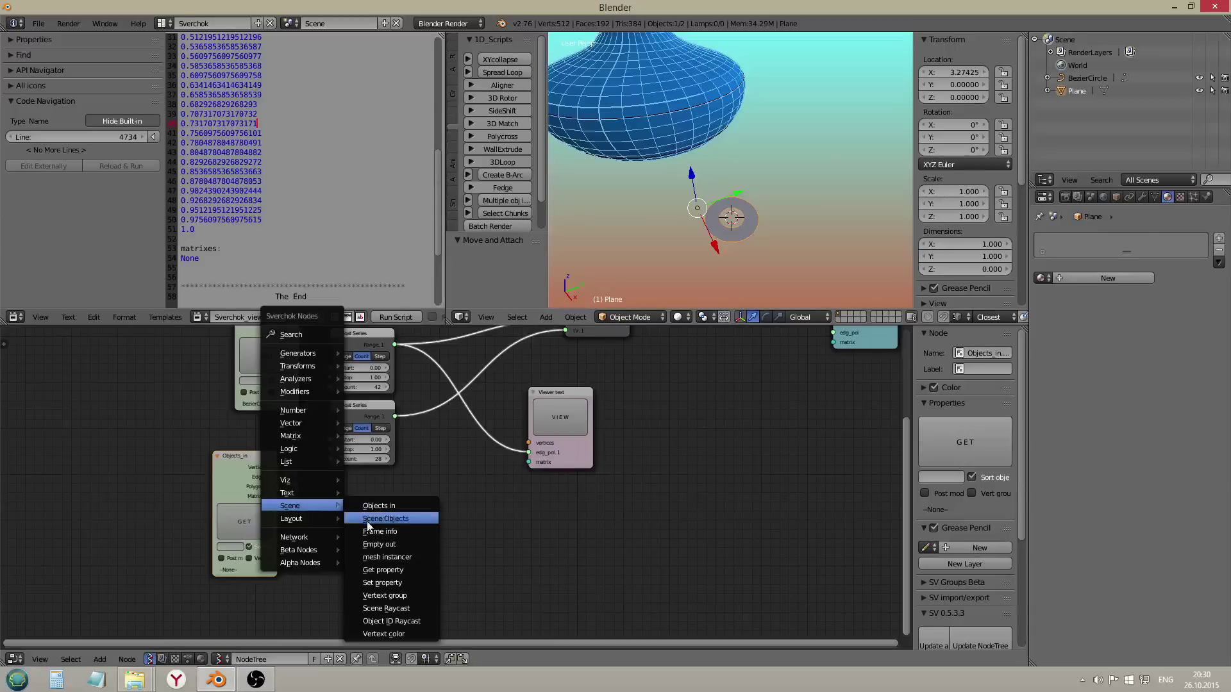
pyautogui.moveTo(302, 562)
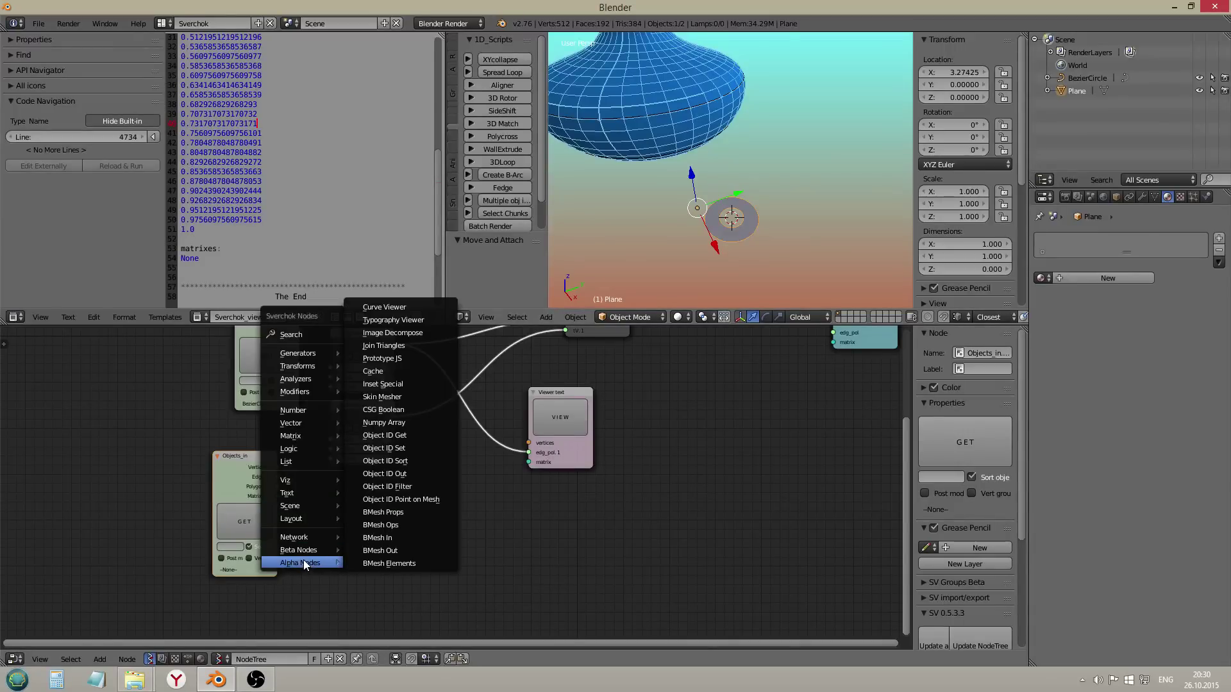
pyautogui.click(398, 437)
pyautogui.click(257, 591)
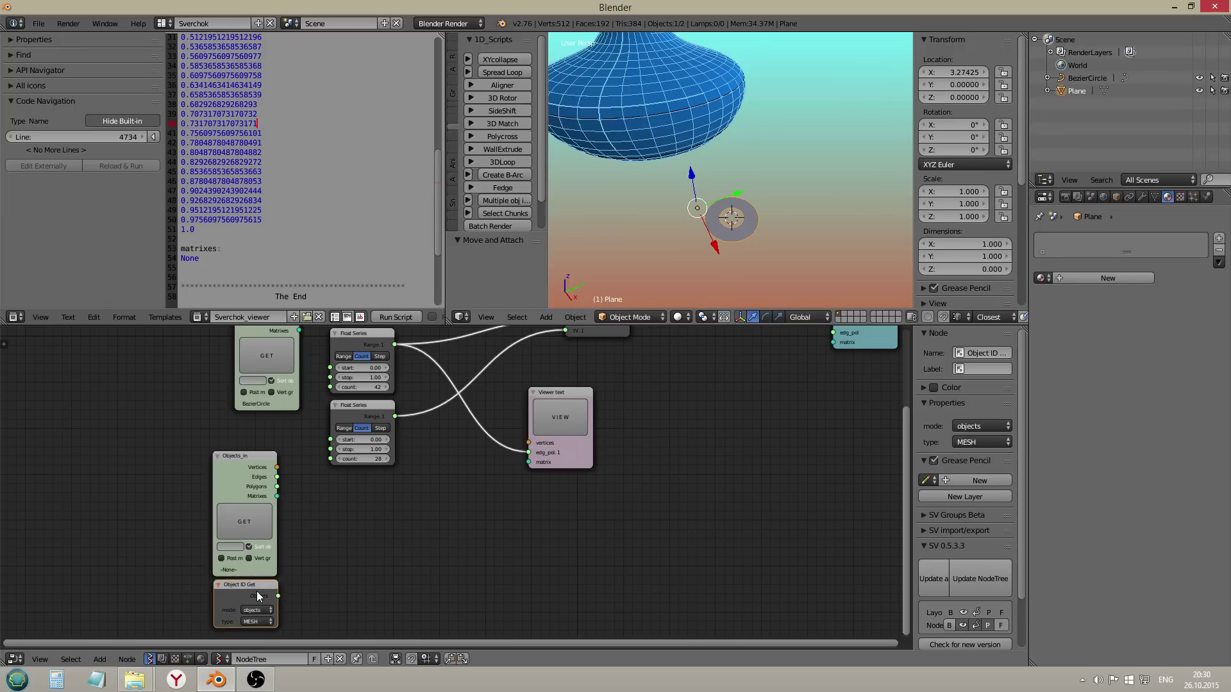
# Step: Link Object ID Get's Objects output to the Viewer text's edg_pol input and to a new Stethoscope node
pyautogui.scroll(-2, 731, 219)
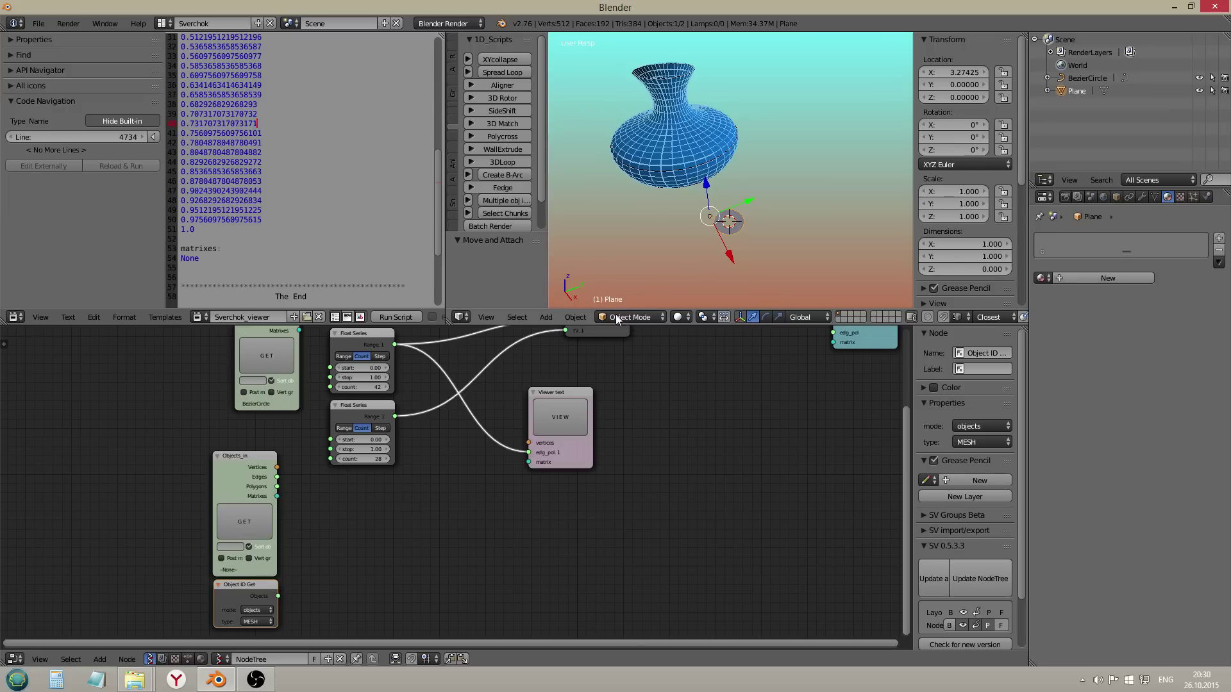
pyautogui.moveTo(277, 596); pyautogui.dragTo(529, 452)
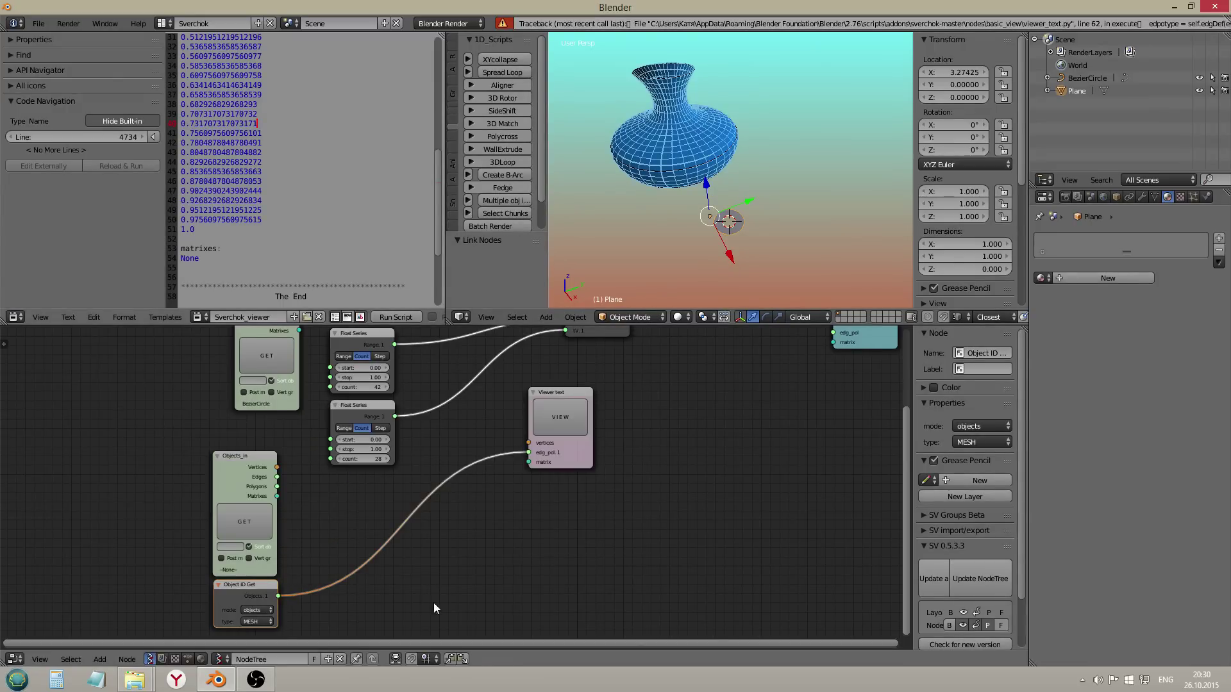
pyautogui.hotkey('shift', 'a')
pyautogui.moveTo(376, 515)
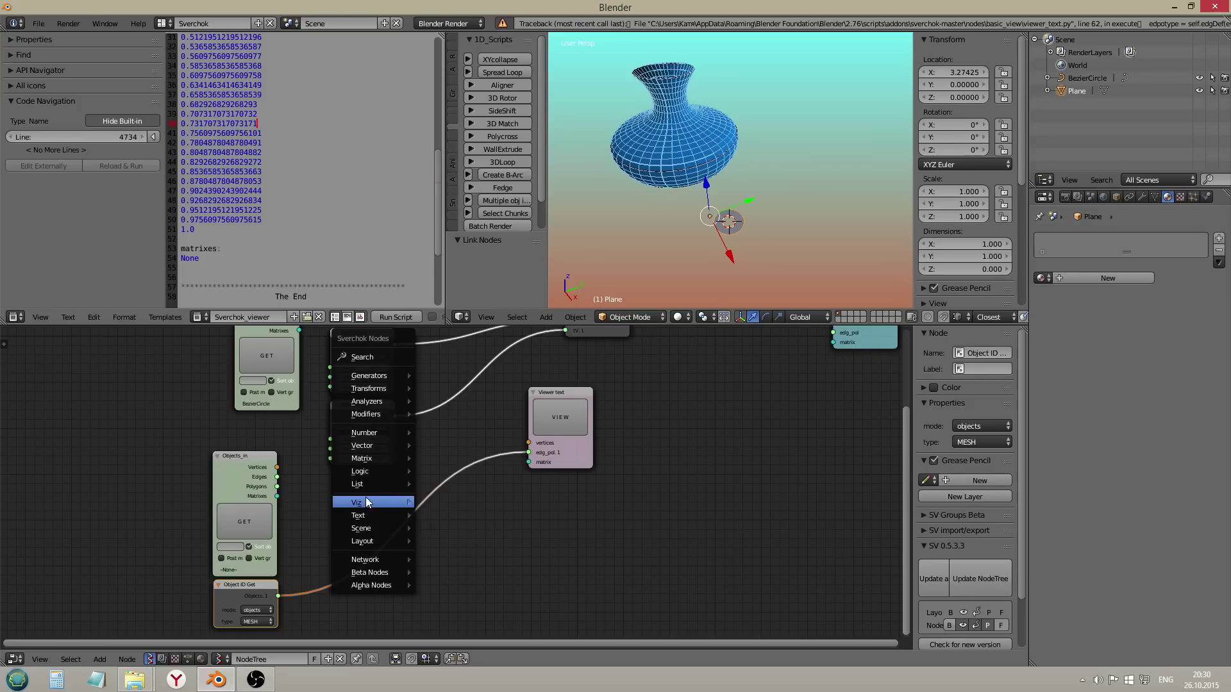
pyautogui.click(457, 598)
pyautogui.click(432, 514)
pyautogui.moveTo(279, 596); pyautogui.dragTo(436, 552)
pyautogui.scroll(2, 464, 552)
pyautogui.scroll(3, 517, 520)
pyautogui.scroll(-4, 517, 519)
pyautogui.moveTo(417, 543); pyautogui.dragTo(425, 516, button='middle')
pyautogui.hotkey('shift', 'a')
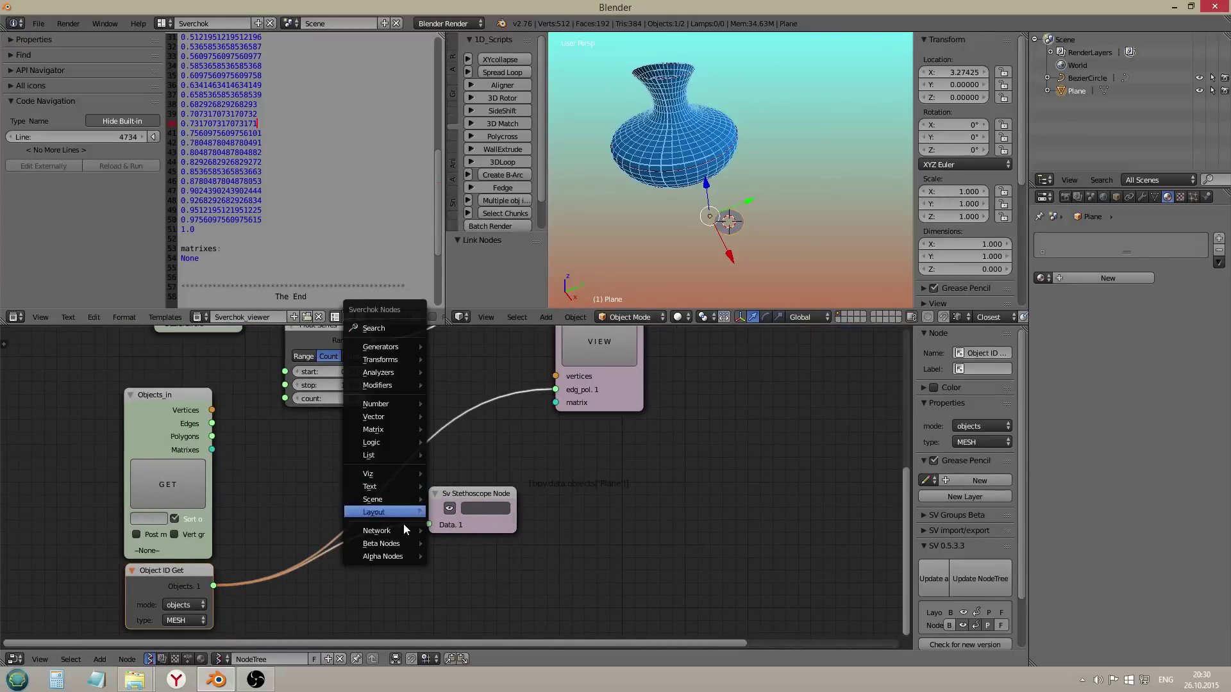
pyautogui.moveTo(399, 510)
pyautogui.moveTo(390, 555)
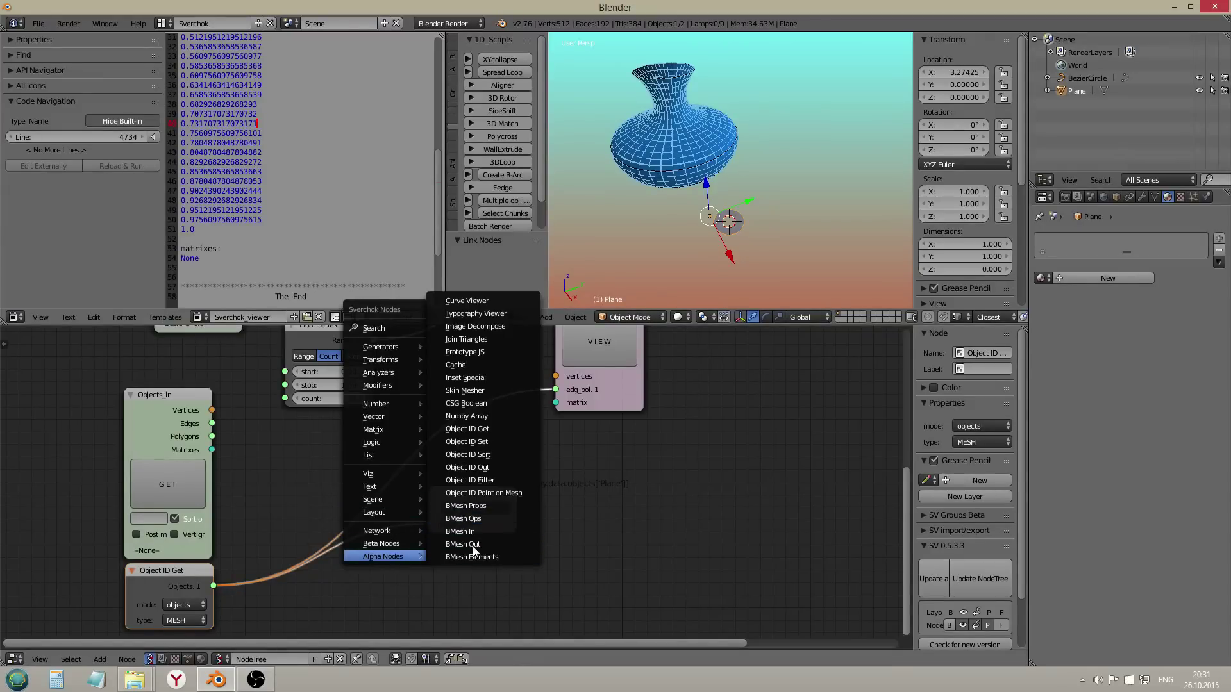
pyautogui.click(506, 560)
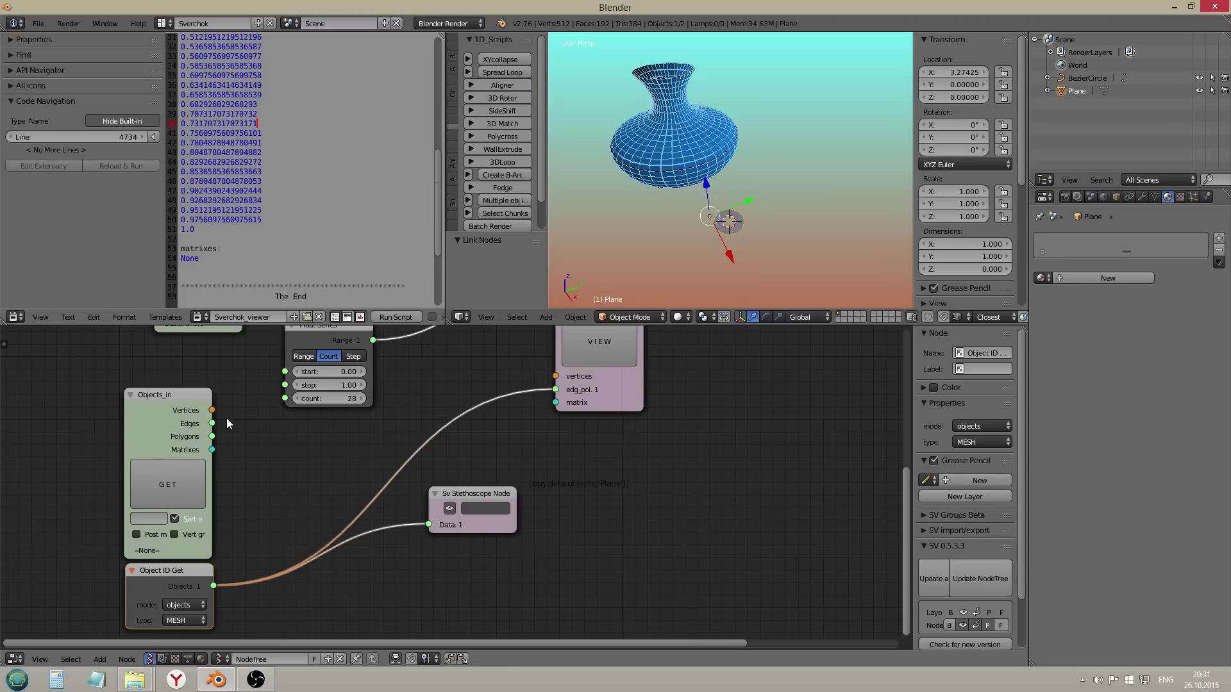
# Step: Add a Vectors out node beside the second Objects in node and load the selected Plane into that Objects in node
pyautogui.scroll(-4, 306, 502)
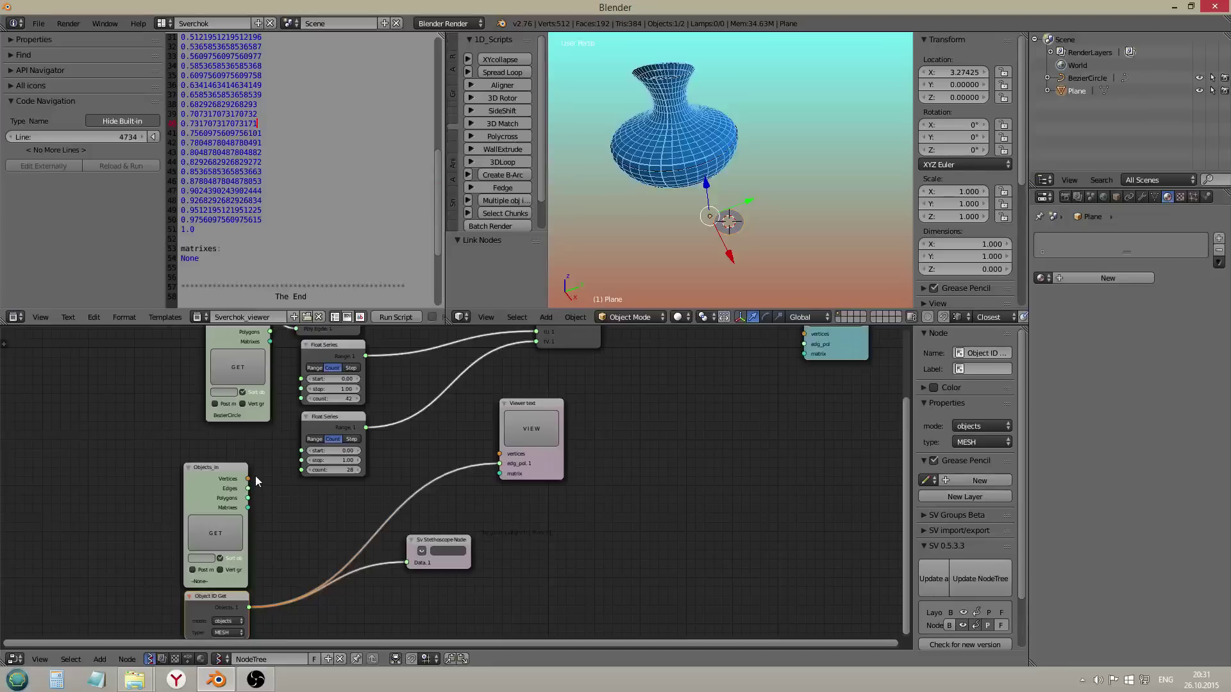
pyautogui.hotkey('shift', 'a')
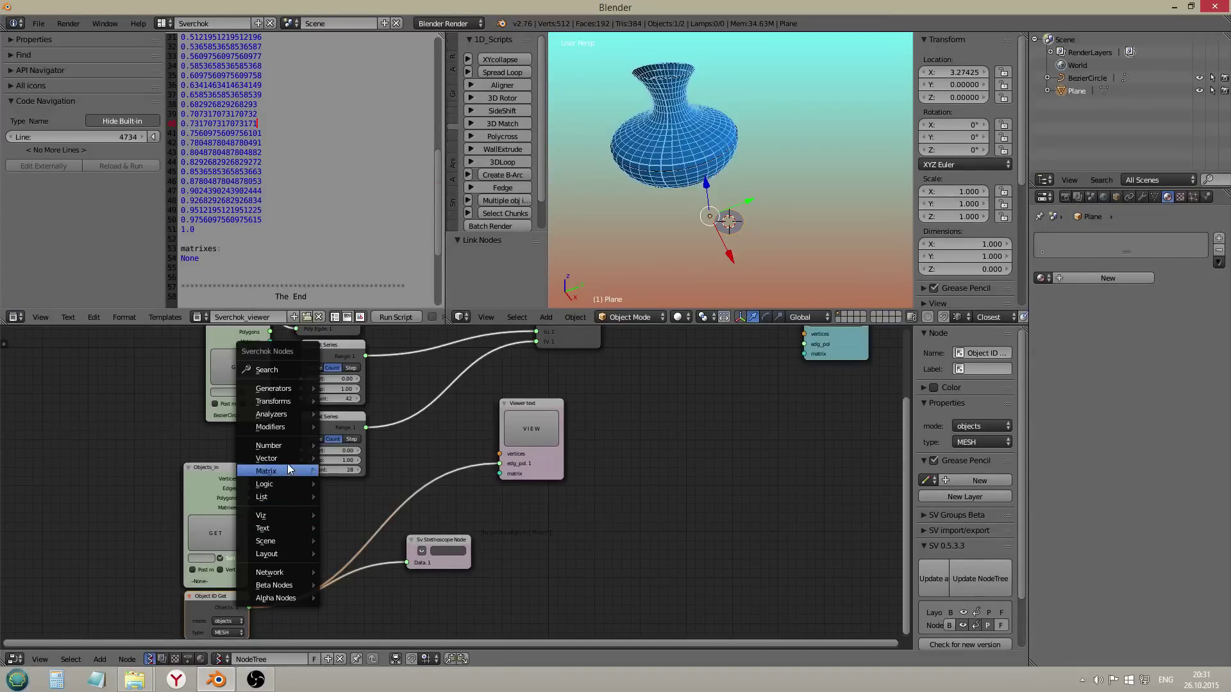
pyautogui.moveTo(282, 458)
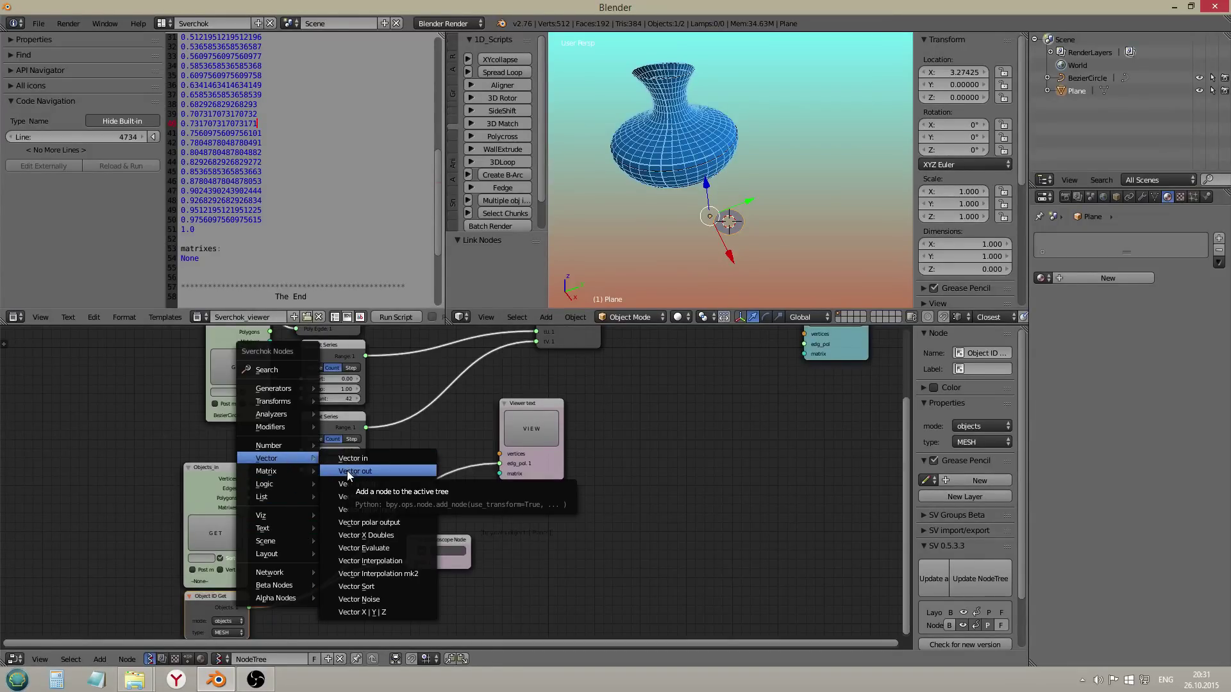
pyautogui.click(348, 471)
pyautogui.click(282, 503)
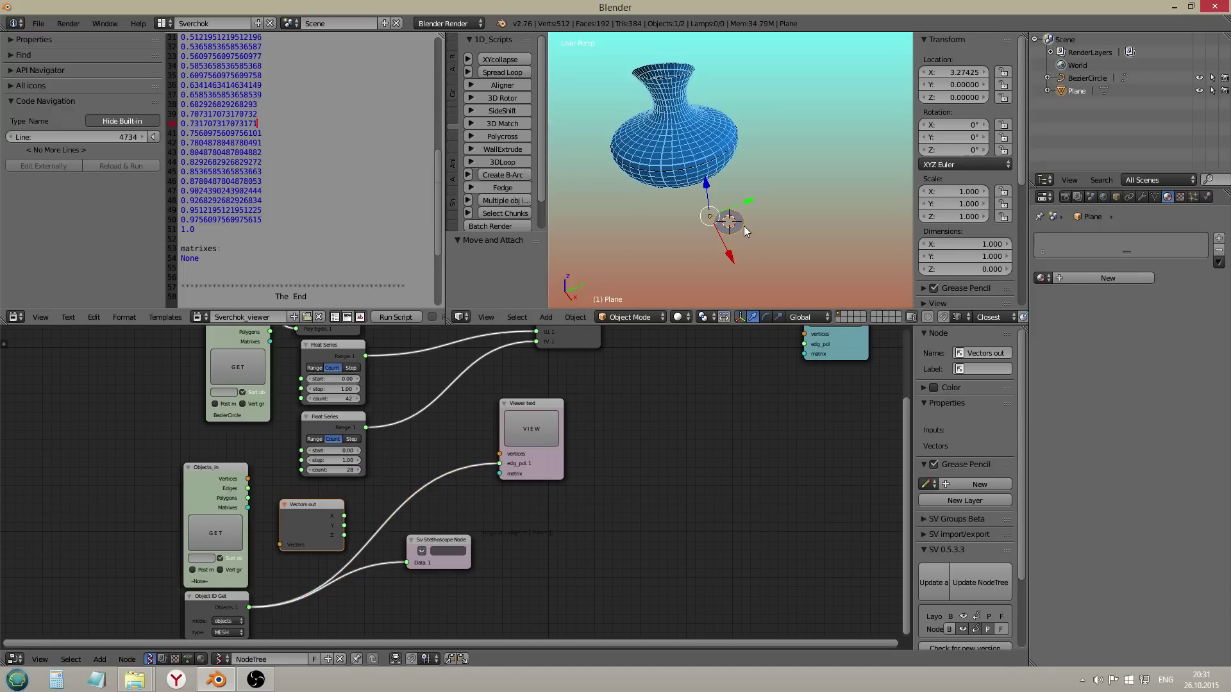
pyautogui.click(216, 533)
# Step: Feed the Plane's Vertices into Vectors out and list its X output through the Viewer text's edg_pol input
pyautogui.moveTo(248, 479); pyautogui.dragTo(494, 464)
pyautogui.moveTo(361, 506); pyautogui.dragTo(500, 463)
pyautogui.click(523, 432)
pyautogui.scroll(-5, 212, 77)
pyautogui.moveTo(205, 48); pyautogui.dragTo(225, 83)
pyautogui.click(221, 85)
pyautogui.click(265, 94)
# Step: Scale the ring's whole mesh down slightly about its centre to about 0.948 by 0.948, and return to Object Mode
pyautogui.scroll(4, 718, 224)
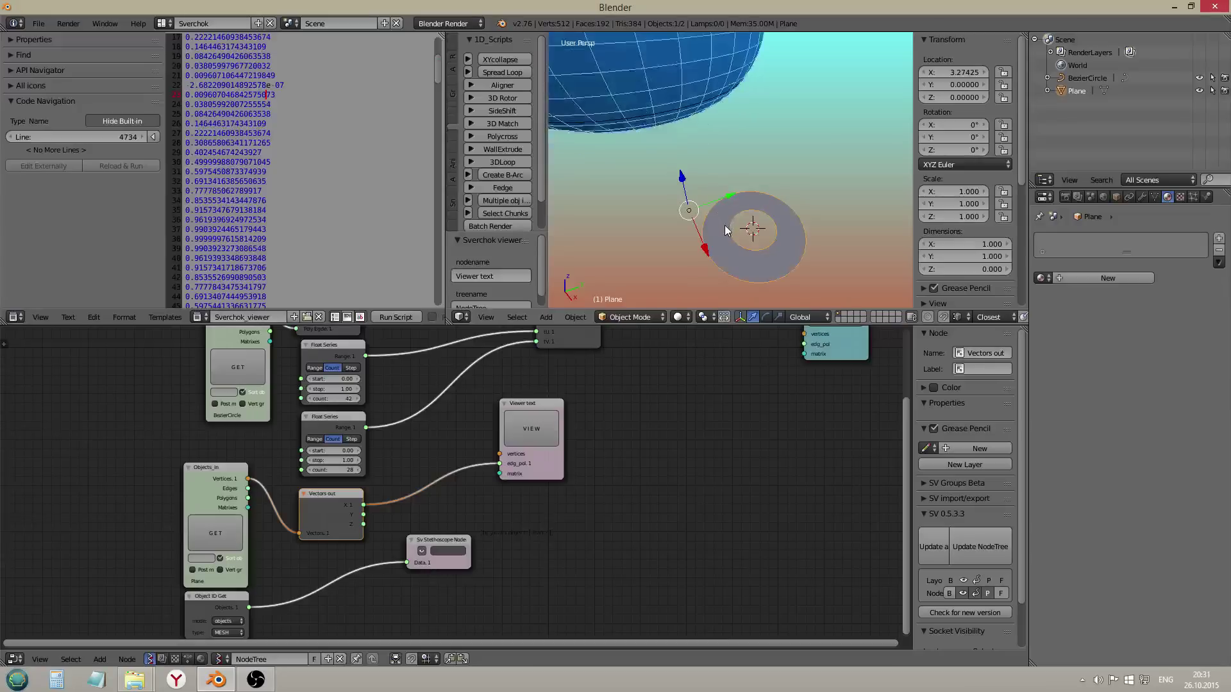
pyautogui.press('Tab')
pyautogui.press('a')
pyautogui.press('a')
pyautogui.press('s')
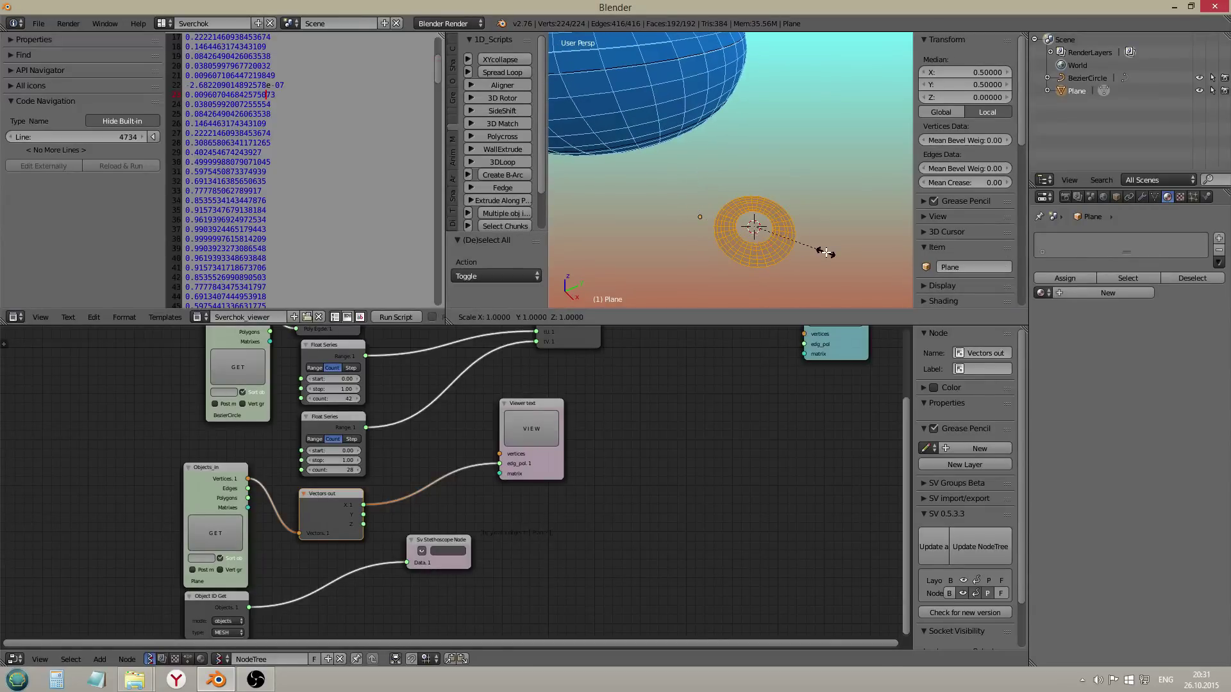
pyautogui.press('Escape')
pyautogui.press('Tab')
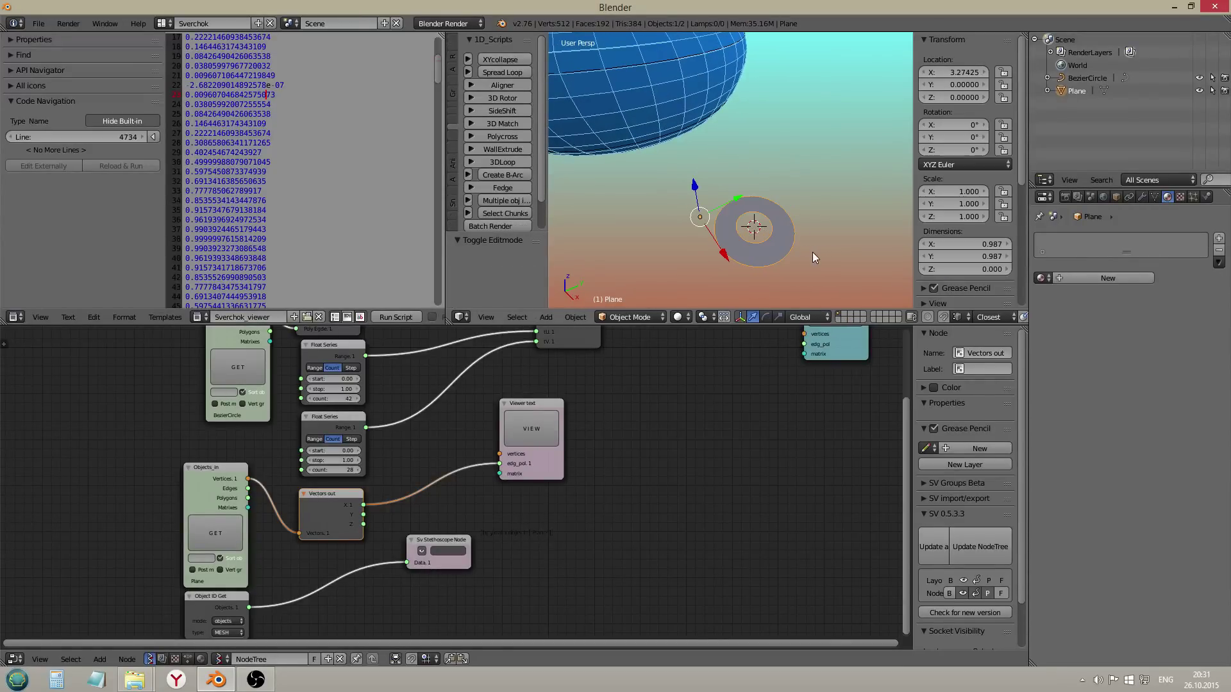
pyautogui.press('Tab')
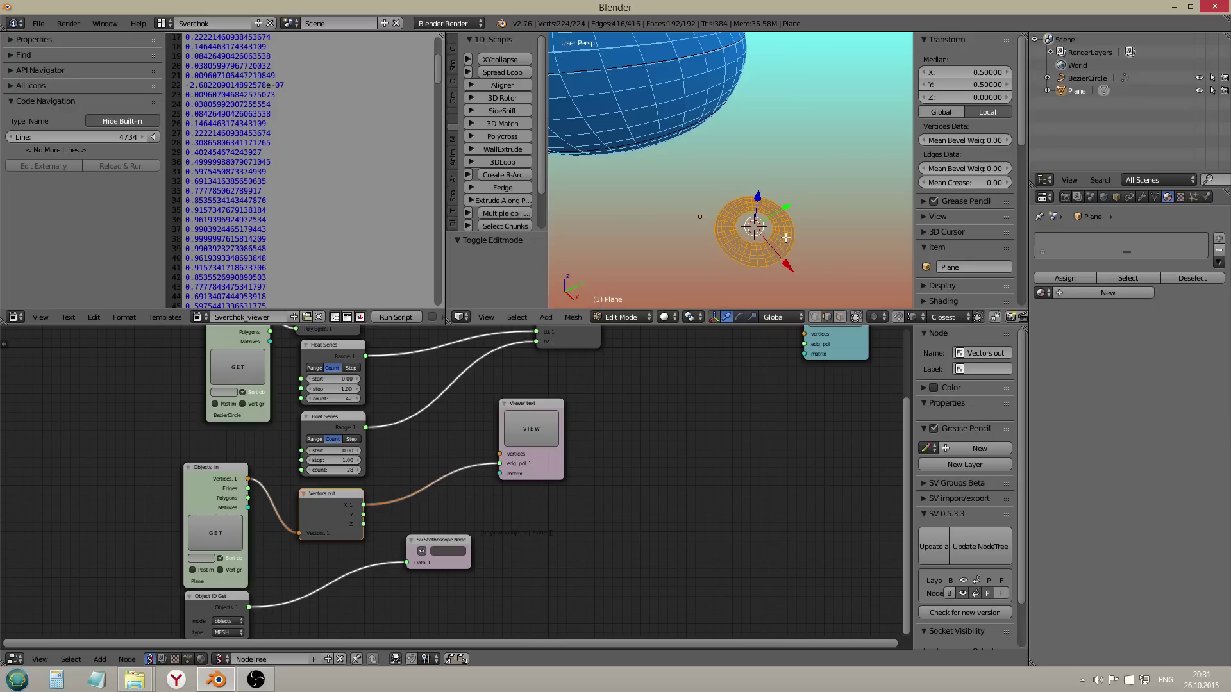
pyautogui.press('Tab')
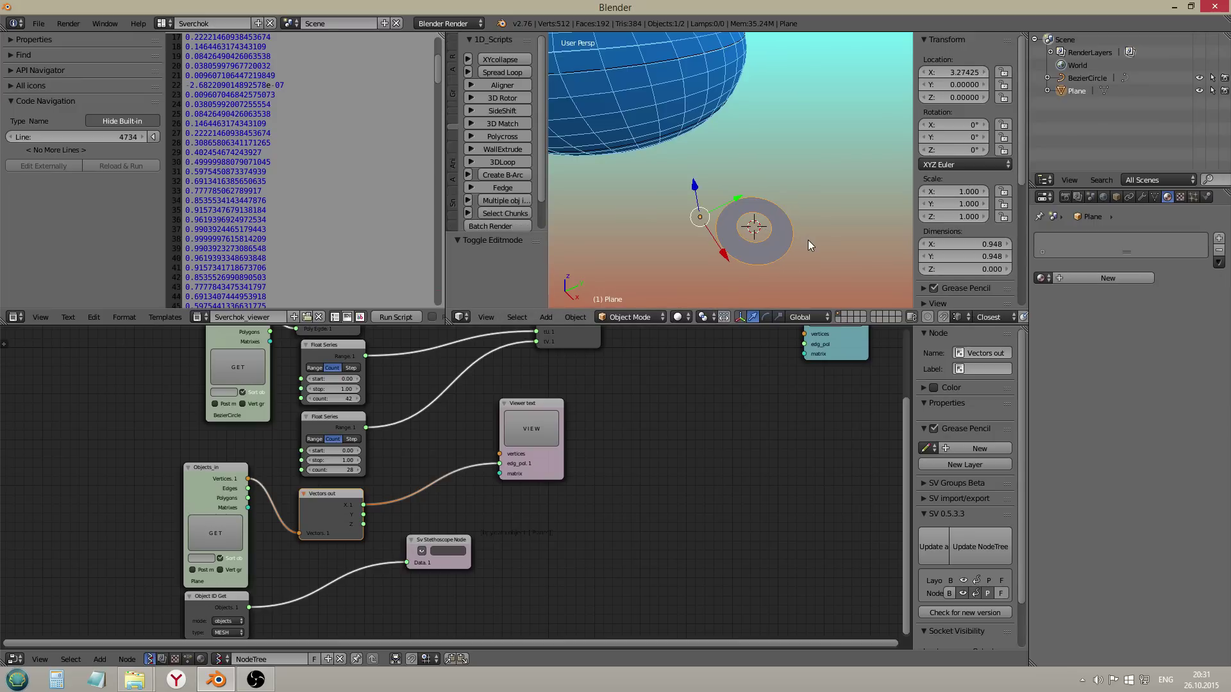
# Step: Refresh the text viewer's coordinate listing and link Vectors out's Y output to the Viewer text's edg_pol input
pyautogui.click(531, 428)
pyautogui.scroll(3, 424, 118)
pyautogui.moveTo(441, 75); pyautogui.dragTo(439, 38)
pyautogui.moveTo(364, 514); pyautogui.dragTo(498, 463)
# Step: Connect Vectors out's X and Y to Vector Interpolation's iU and iV inputs, and delete both Float Series nodes
pyautogui.moveTo(364, 505); pyautogui.dragTo(536, 341)
pyautogui.moveTo(605, 391); pyautogui.dragTo(495, 514, button='middle')
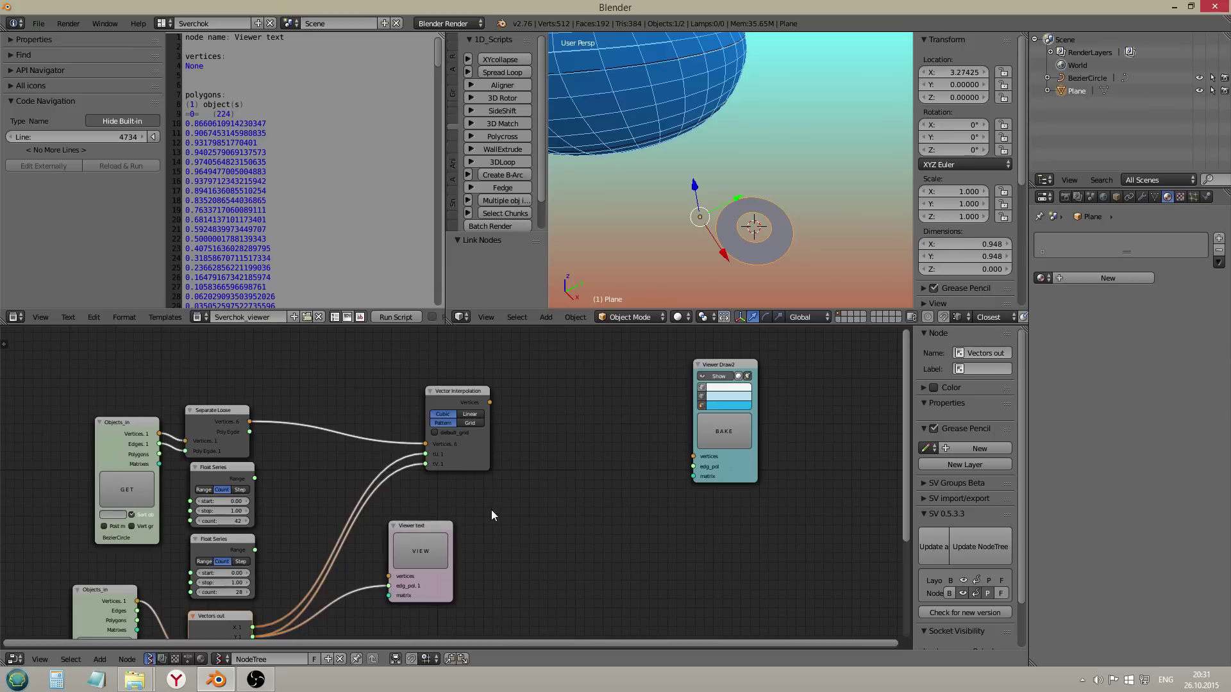
pyautogui.click(249, 581)
pyautogui.keyDown('shift'); pyautogui.click(222, 502); pyautogui.keyUp('shift')
pyautogui.press('x')
# Step: Move Vectors out up beneath Separate Loose and place the Plane's Objects in node just below the BezierCircle one
pyautogui.scroll(-1, 186, 504)
pyautogui.moveTo(228, 602); pyautogui.dragTo(224, 465)
pyautogui.keyDown('shift'); pyautogui.scroll(-3, 224, 456); pyautogui.keyUp('shift')
pyautogui.moveTo(107, 526); pyautogui.dragTo(124, 495)
pyautogui.keyDown('shift'); pyautogui.scroll(1, 302, 465); pyautogui.keyUp('shift')
pyautogui.keyDown('ctrl'); pyautogui.scroll(-2, 301, 465); pyautogui.keyUp('ctrl')
# Step: Link Vector Interpolation's Vertices output to Viewer Draw's vertices input and turn on the display of vertices
pyautogui.moveTo(393, 373); pyautogui.dragTo(609, 426)
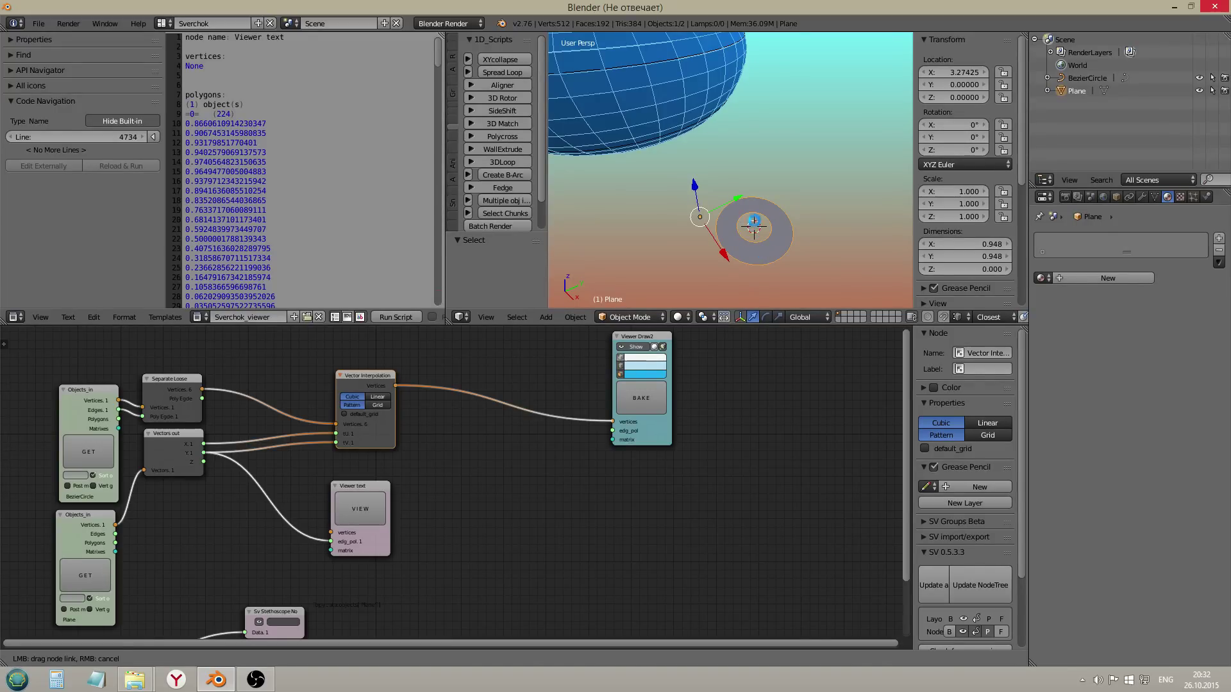
pyautogui.moveTo(724, 205)
pyautogui.mouseDown(button='middle')
pyautogui.moveTo(691, 234)
pyautogui.moveTo(728, 258)
pyautogui.moveTo(717, 39)
pyautogui.moveTo(719, 65)
pyautogui.mouseUp(button='middle')
pyautogui.click(620, 364)
pyautogui.scroll(2, 708, 246)
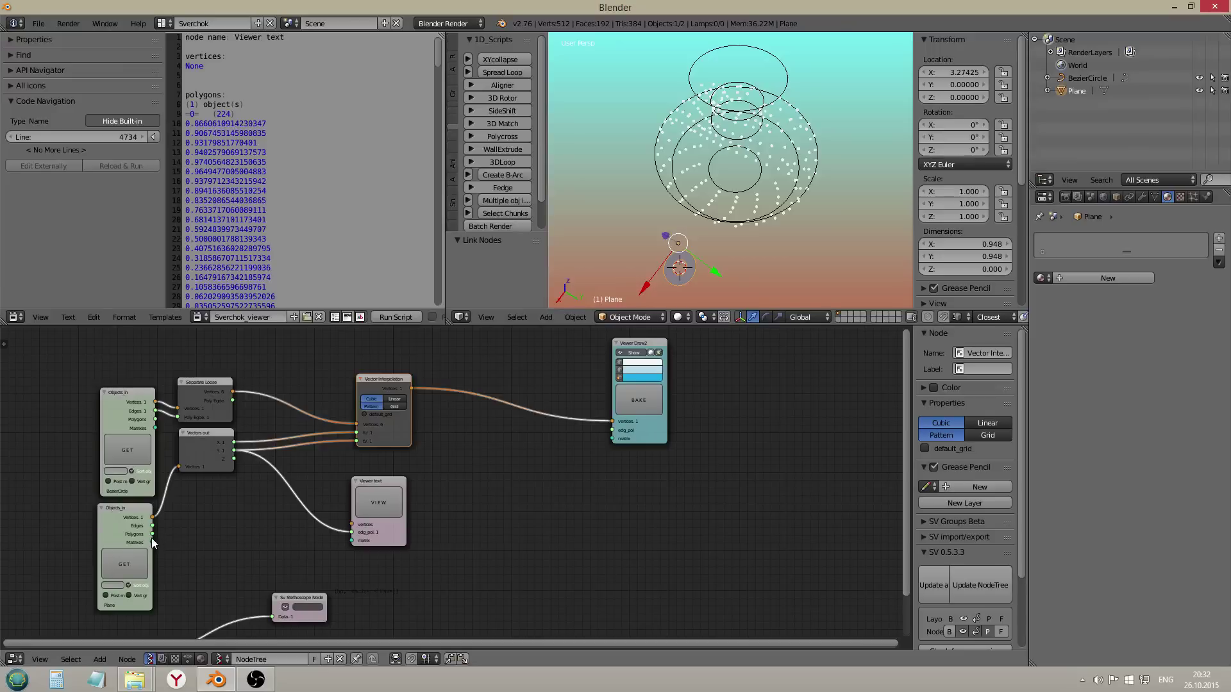
# Step: Link the Plane's Polygons output to Viewer Draw's edg_pol input and inspect the mapped ring surface up close
pyautogui.moveTo(152, 535); pyautogui.dragTo(614, 438)
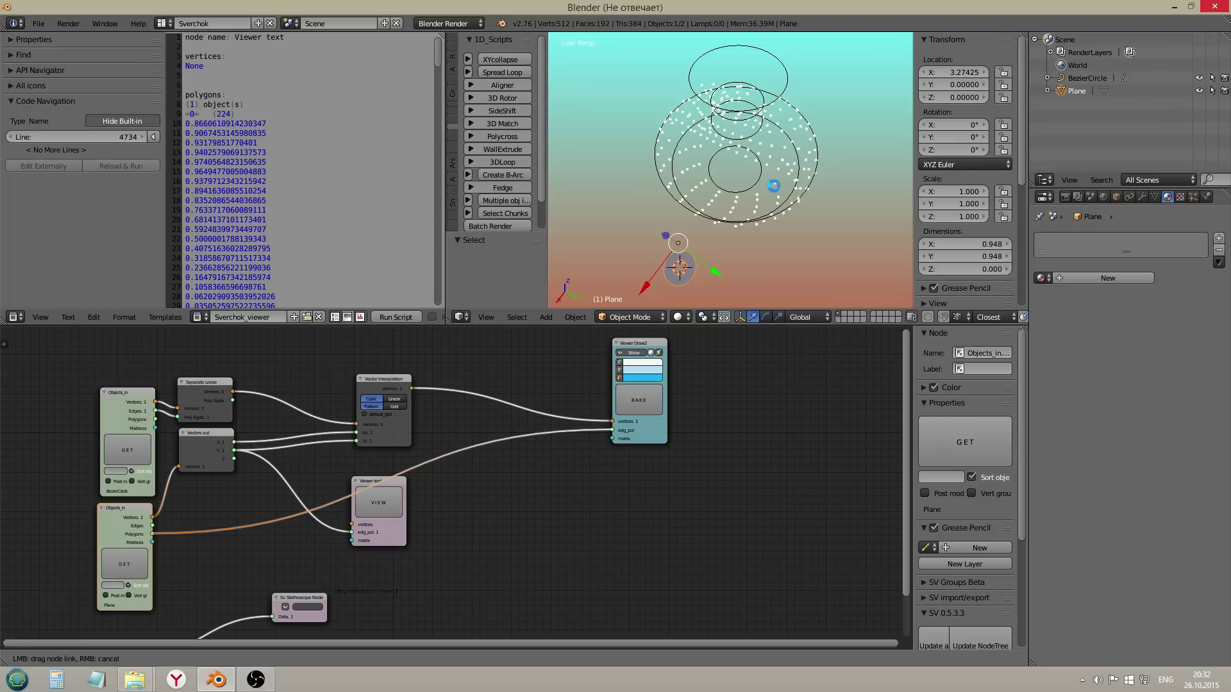
pyautogui.moveTo(781, 206); pyautogui.dragTo(769, 182, button='middle')
pyautogui.scroll(4, 769, 182)
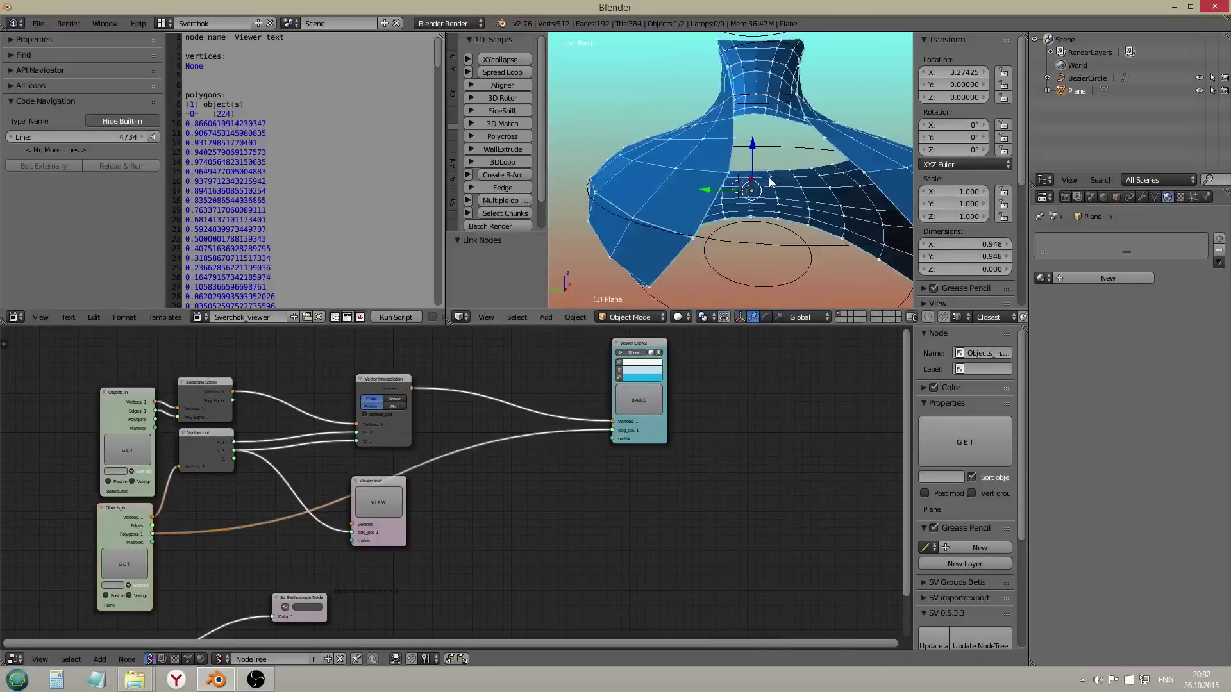
# Step: Bake the mapped ring surface from Viewer Draw into a mesh object
pyautogui.scroll(-5, 808, 183)
pyautogui.moveTo(844, 183); pyautogui.dragTo(730, 173, button='middle')
pyautogui.scroll(-2, 733, 194)
pyautogui.click(398, 439)
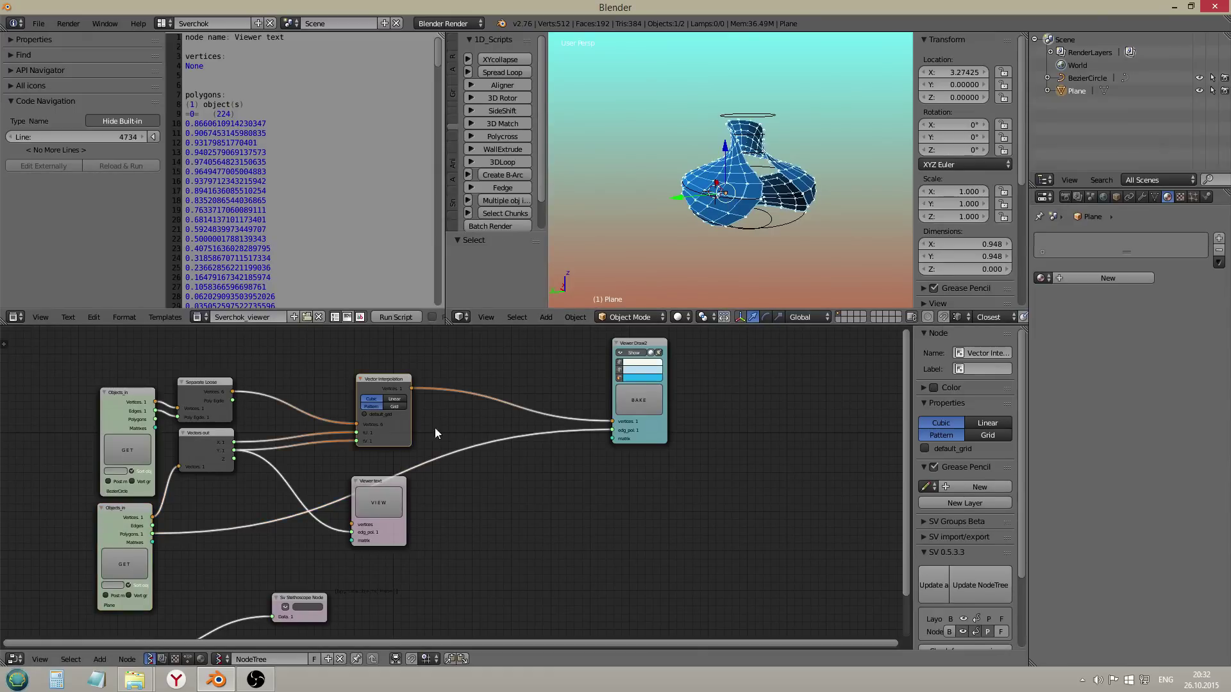
pyautogui.moveTo(491, 442); pyautogui.dragTo(510, 495, button='middle')
pyautogui.click(657, 454)
# Step: Move the baked ring-shaped vase mesh 8 units along the global Y axis and deselect everything
pyautogui.rightClick(747, 196)
pyautogui.press('g')
pyautogui.press('y')
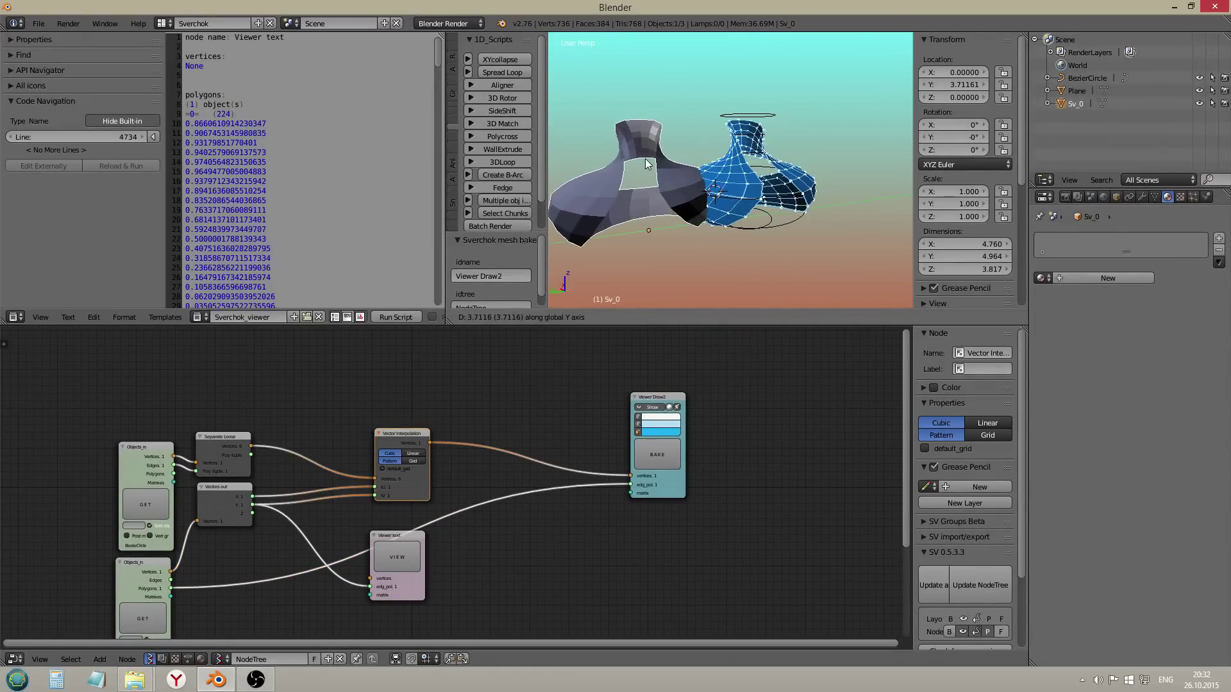
pyautogui.press('4')
pyautogui.press('Return')
pyautogui.press('g')
pyautogui.press('y')
pyautogui.press('4')
pyautogui.press('Return')
pyautogui.scroll(-3, 617, 234)
pyautogui.moveTo(616, 233); pyautogui.dragTo(689, 234, button='middle')
pyautogui.press('a')
pyautogui.scroll(2, 686, 190)
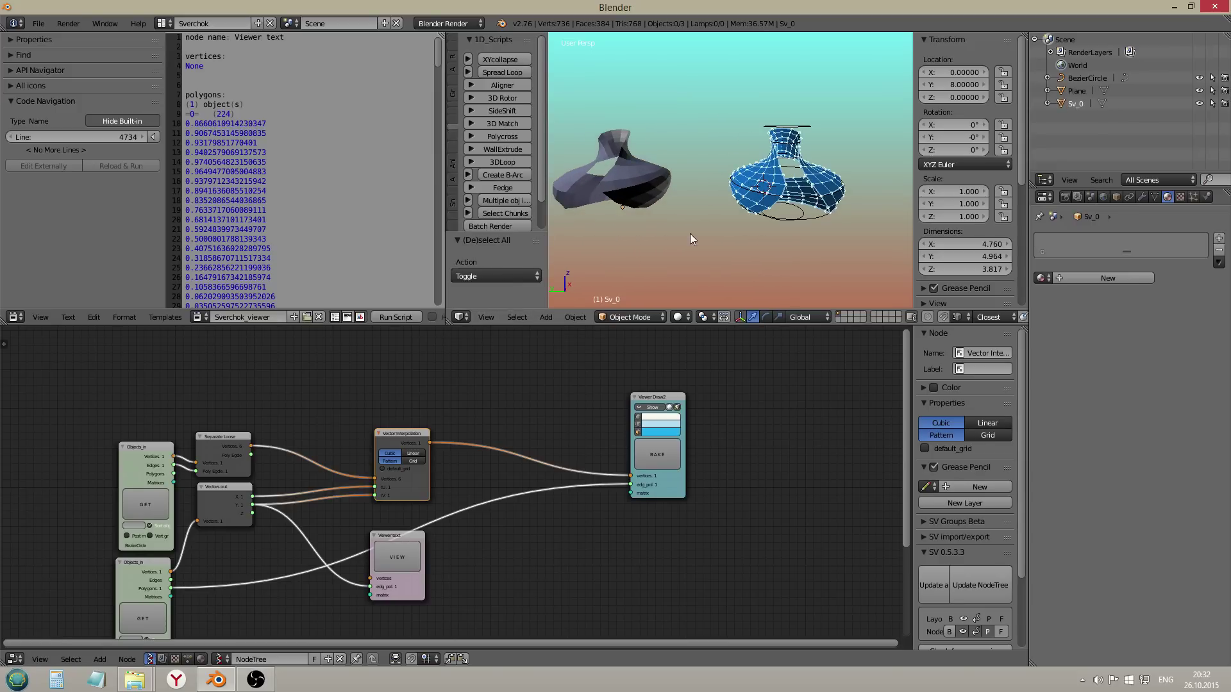
# Step: Duplicate the Vector Interpolation node above the original and cut the links into the original node and Viewer Draw
pyautogui.click(395, 496)
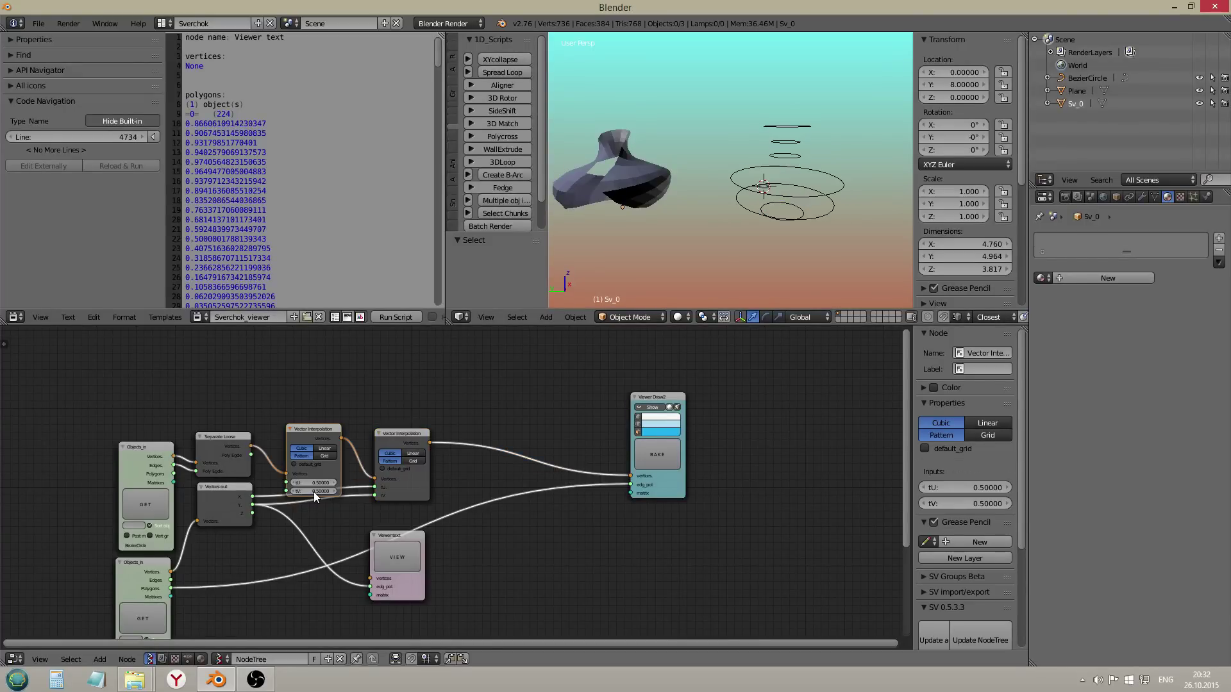
pyautogui.moveTo(332, 433); pyautogui.dragTo(352, 366)
pyautogui.keyDown('ctrl'); pyautogui.moveTo(326, 515); pyautogui.dragTo(326, 517, button='right'); pyautogui.keyUp('ctrl')
pyautogui.moveTo(338, 368); pyautogui.dragTo(385, 345)
pyautogui.keyDown('ctrl'); pyautogui.moveTo(407, 419); pyautogui.dragTo(407, 418, button='right'); pyautogui.keyUp('ctrl')
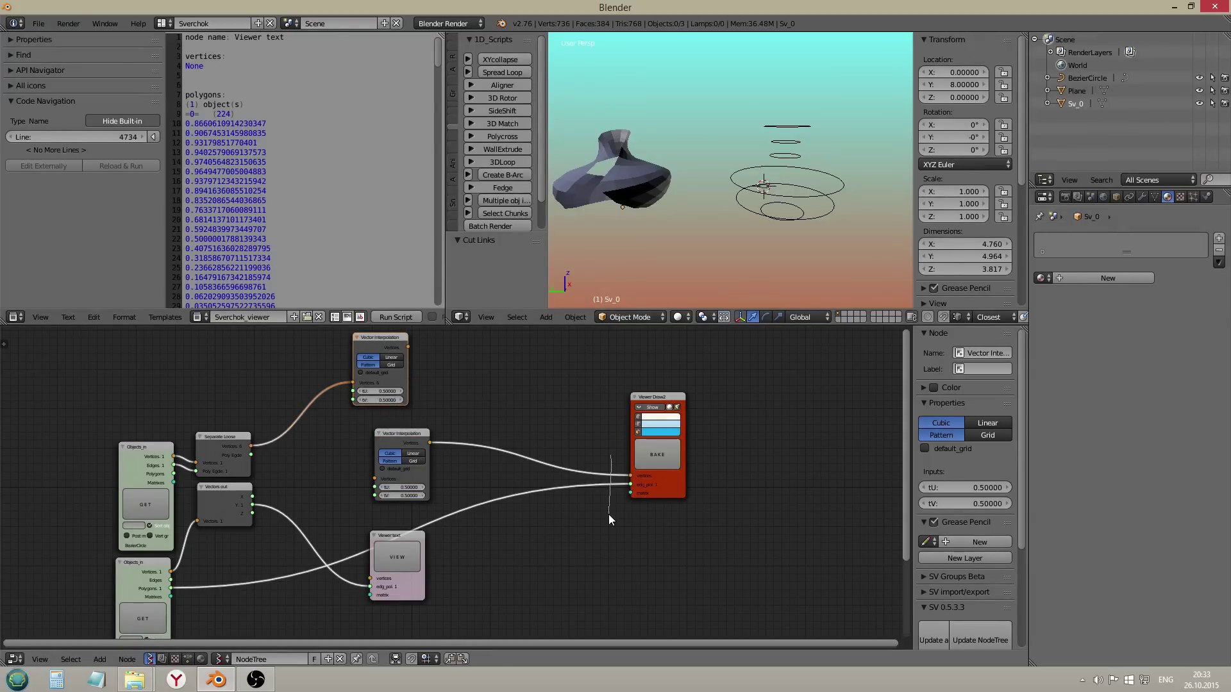
pyautogui.keyDown('ctrl'); pyautogui.moveTo(609, 514); pyautogui.dragTo(609, 516, button='right'); pyautogui.keyUp('ctrl')
# Step: Switch the upper Vector Interpolation node to Grid mode and link its Vertices output to Viewer Draw's vertices
pyautogui.moveTo(346, 385)
pyautogui.mouseDown()
pyautogui.moveTo(316, 434)
pyautogui.moveTo(383, 478)
pyautogui.moveTo(353, 391)
pyautogui.mouseUp()
pyautogui.click(390, 365)
pyautogui.moveTo(408, 347); pyautogui.dragTo(632, 477)
pyautogui.click(636, 487)
# Step: Insert a UV Connect node feeding Viewer Draw's vertices and edg_pol inputs, and enable default_grid on the upper Vector Interpolation node
pyautogui.hotkey('shift', 'a')
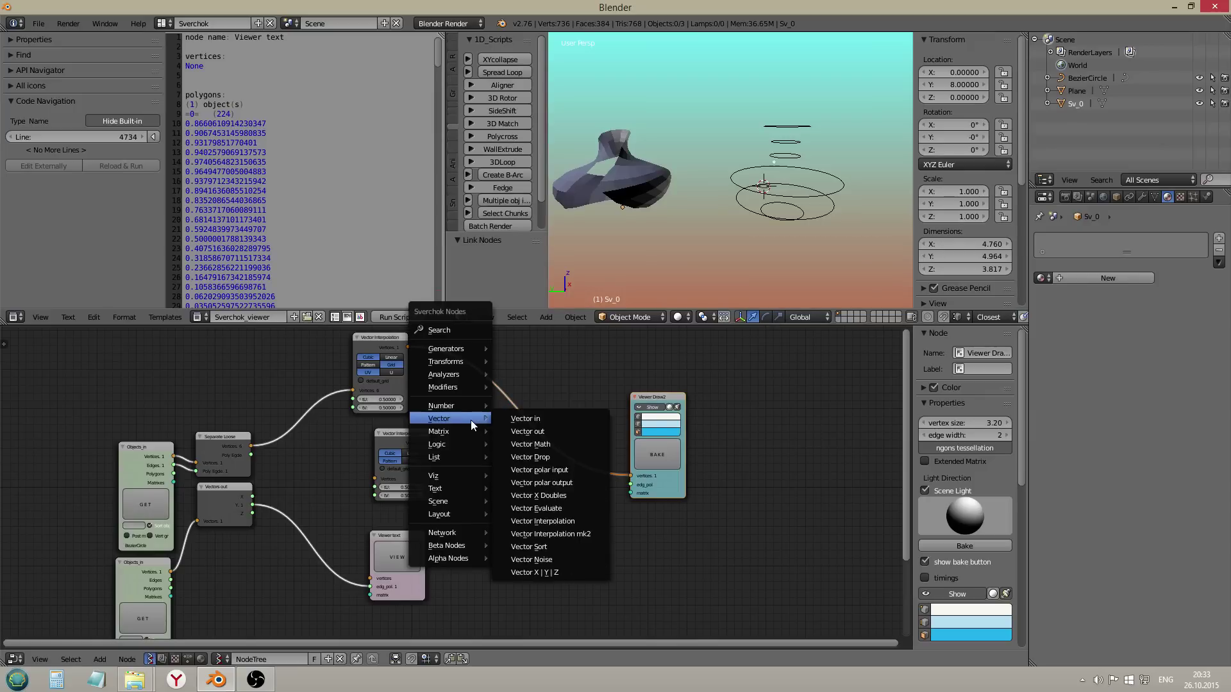
pyautogui.moveTo(468, 390)
pyautogui.moveTo(560, 399)
pyautogui.click(620, 395)
pyautogui.click(557, 430)
pyautogui.moveTo(578, 401); pyautogui.dragTo(631, 485)
pyautogui.click(538, 442)
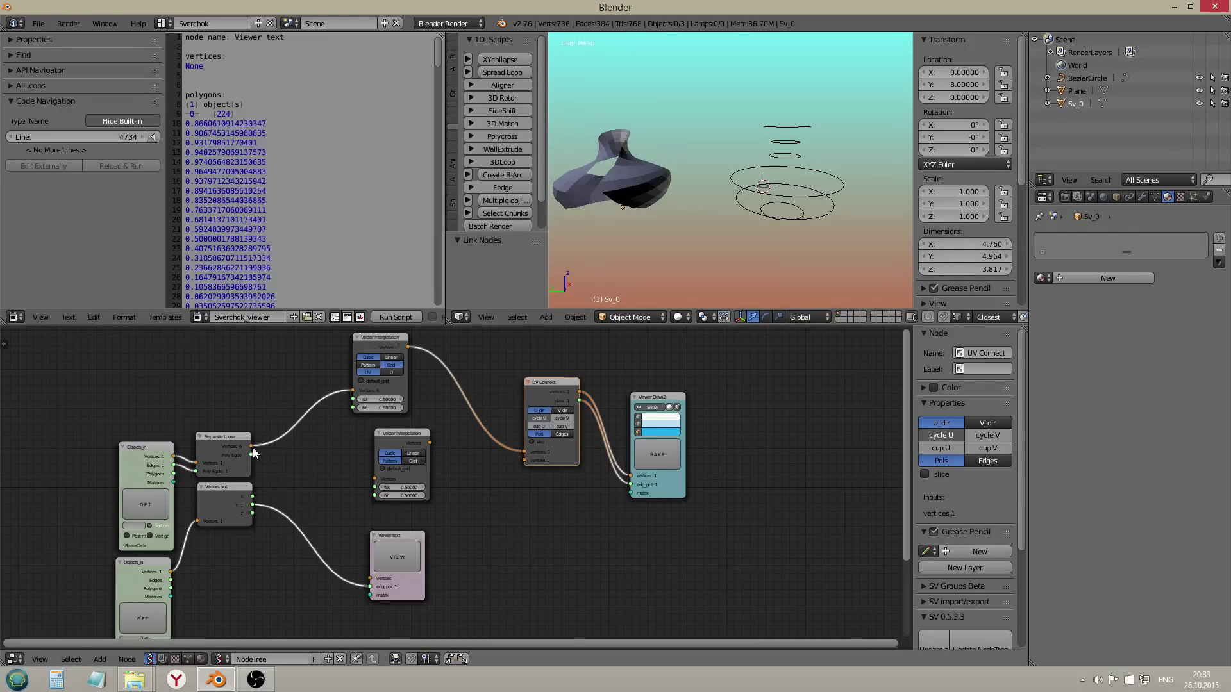
pyautogui.click(373, 383)
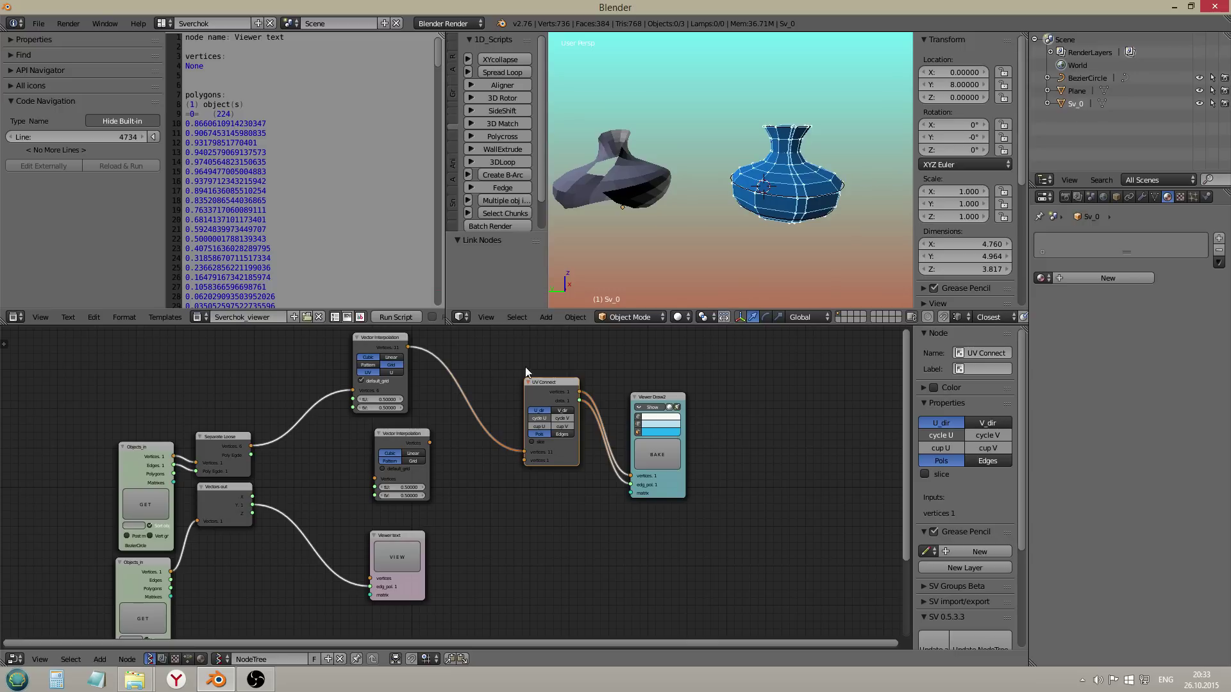
# Step: Bake the full vase surface from Viewer Draw and move the baked mesh 8 units along Y
pyautogui.click(665, 462)
pyautogui.press('g')
pyautogui.press('y')
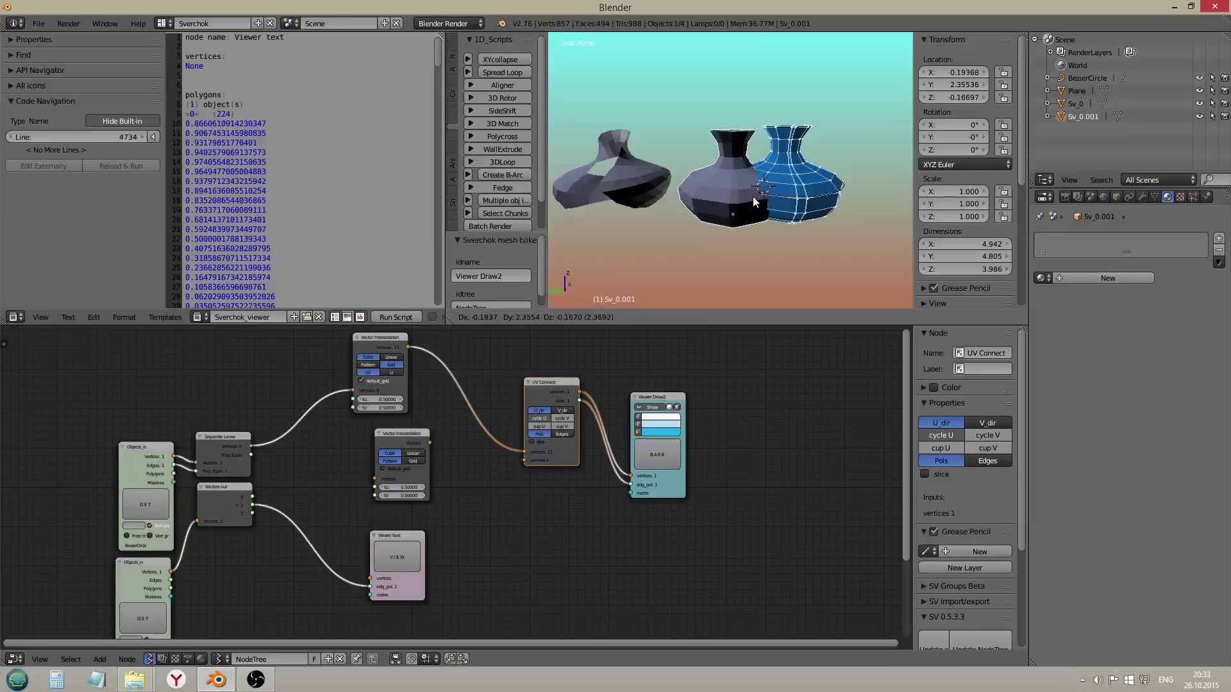
pyautogui.press('8')
pyautogui.press('Return')
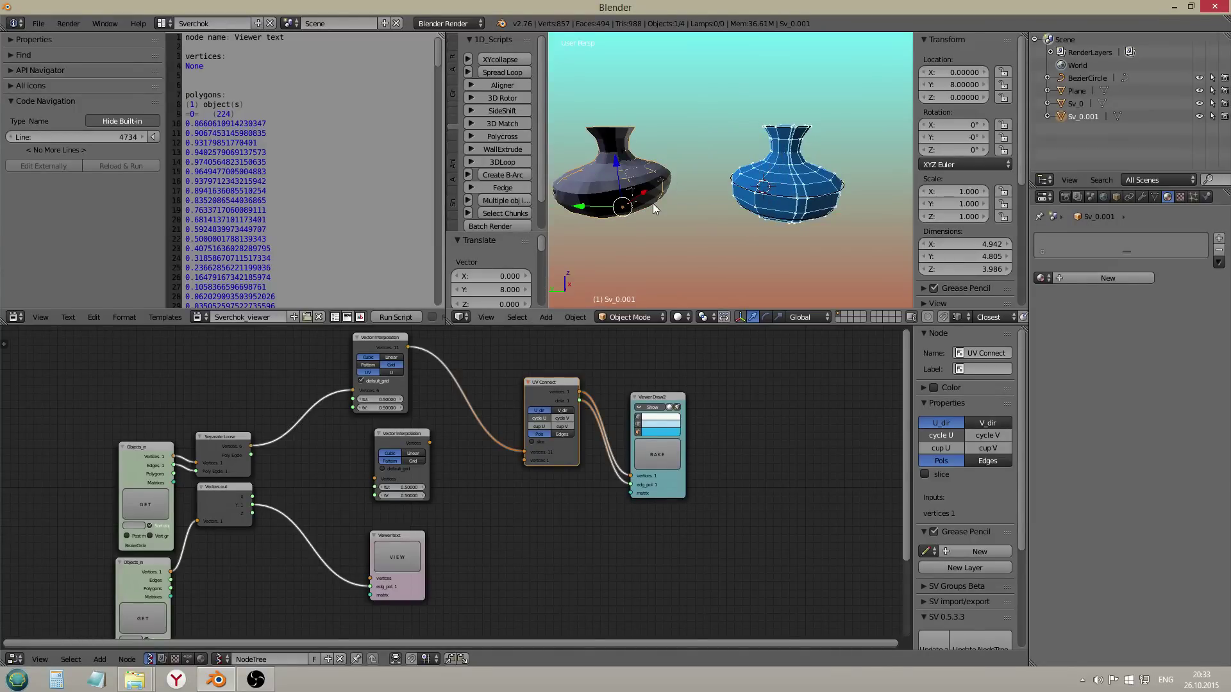
# Step: Add subdivision surface modifiers to both baked vase meshes and set their level to 2
pyautogui.hotkey('ctrl', '3')
pyautogui.rightClick(654, 204)
pyautogui.hotkey('ctrl', '3')
pyautogui.moveTo(655, 202)
pyautogui.mouseDown(button='middle')
pyautogui.moveTo(618, 192)
pyautogui.moveTo(633, 167)
pyautogui.moveTo(763, 213)
pyautogui.moveTo(648, 205)
pyautogui.mouseUp(button='middle')
pyautogui.press('a')
pyautogui.rightClick(649, 205)
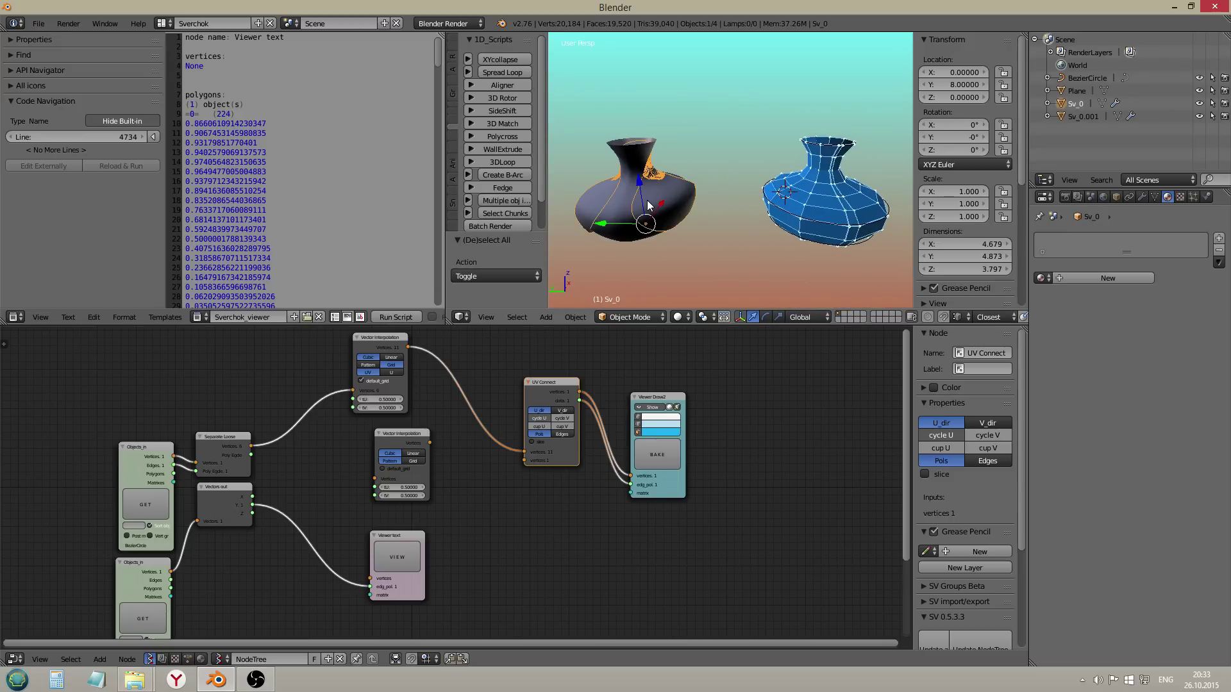
pyautogui.hotkey('ctrl', '2')
pyautogui.rightClick(649, 205)
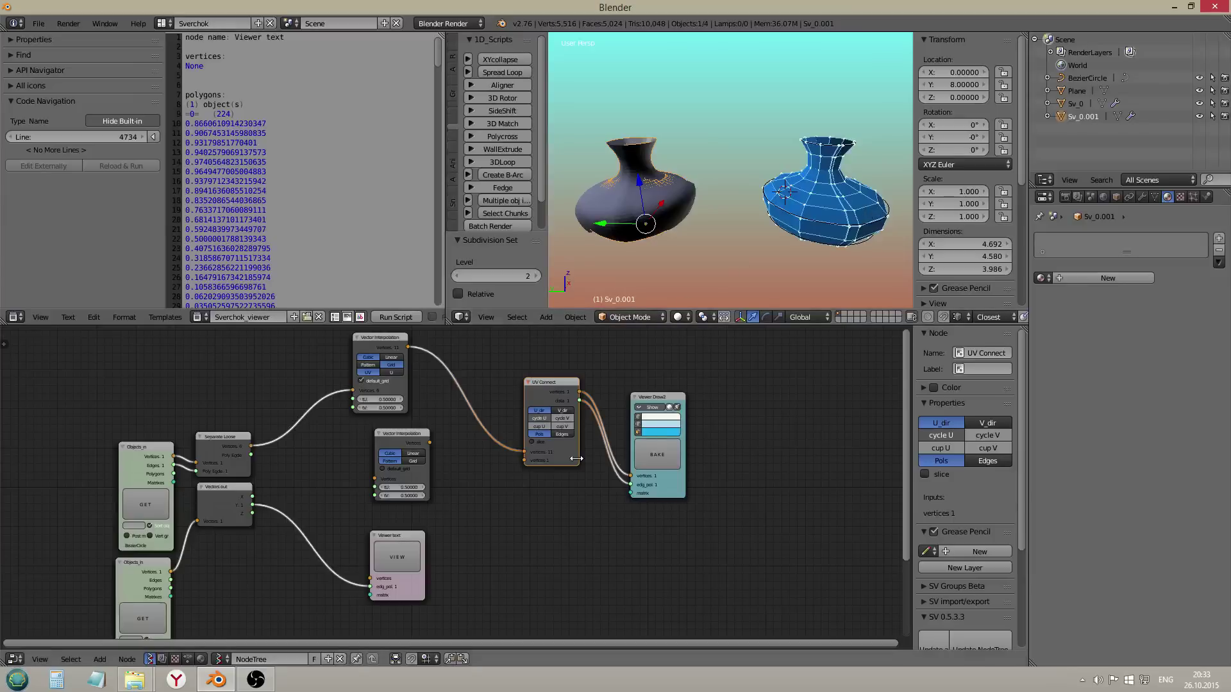
# Step: Delete UV Connect and the upper Vector Interpolation node, and link Separate Loose's Vertices to the remaining Vector Interpolation
pyautogui.press('x')
pyautogui.rightClick(379, 337)
pyautogui.press('x')
pyautogui.hotkey('shift', 'a')
pyautogui.moveTo(251, 445); pyautogui.dragTo(375, 478)
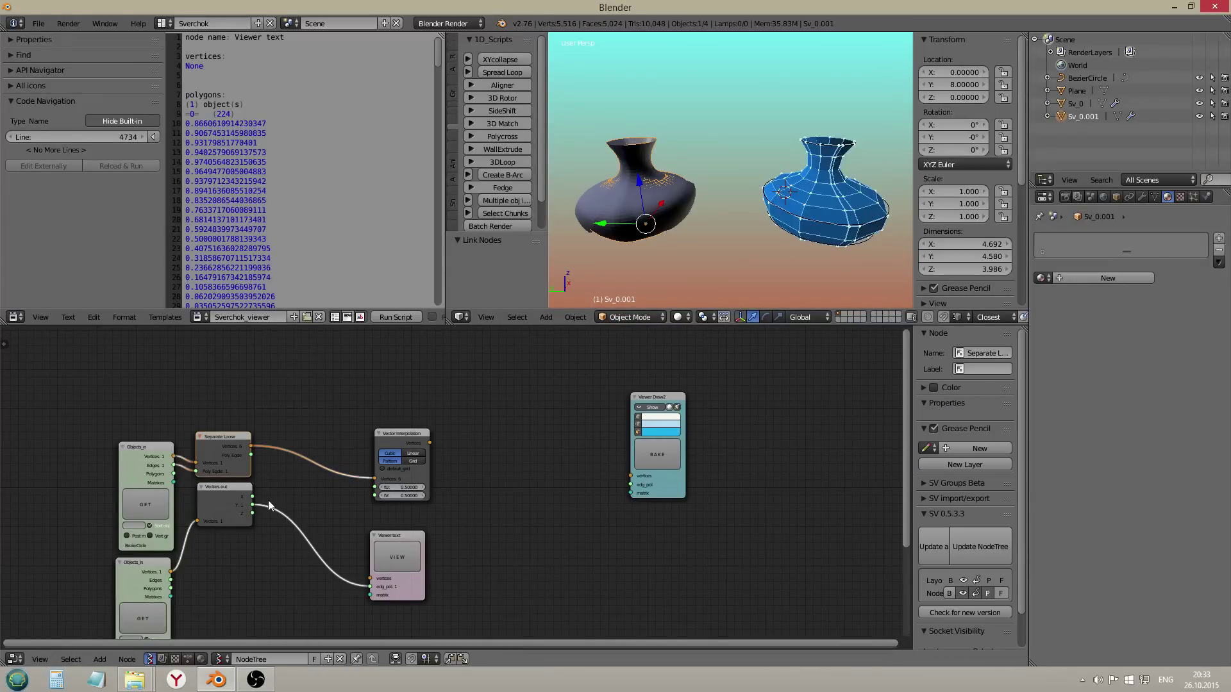
# Step: Delete the ring-shaped Plane object beside the vase
pyautogui.moveTo(635, 167); pyautogui.dragTo(602, 224, button='middle')
pyautogui.scroll(4, 687, 232)
pyautogui.rightClick(773, 224)
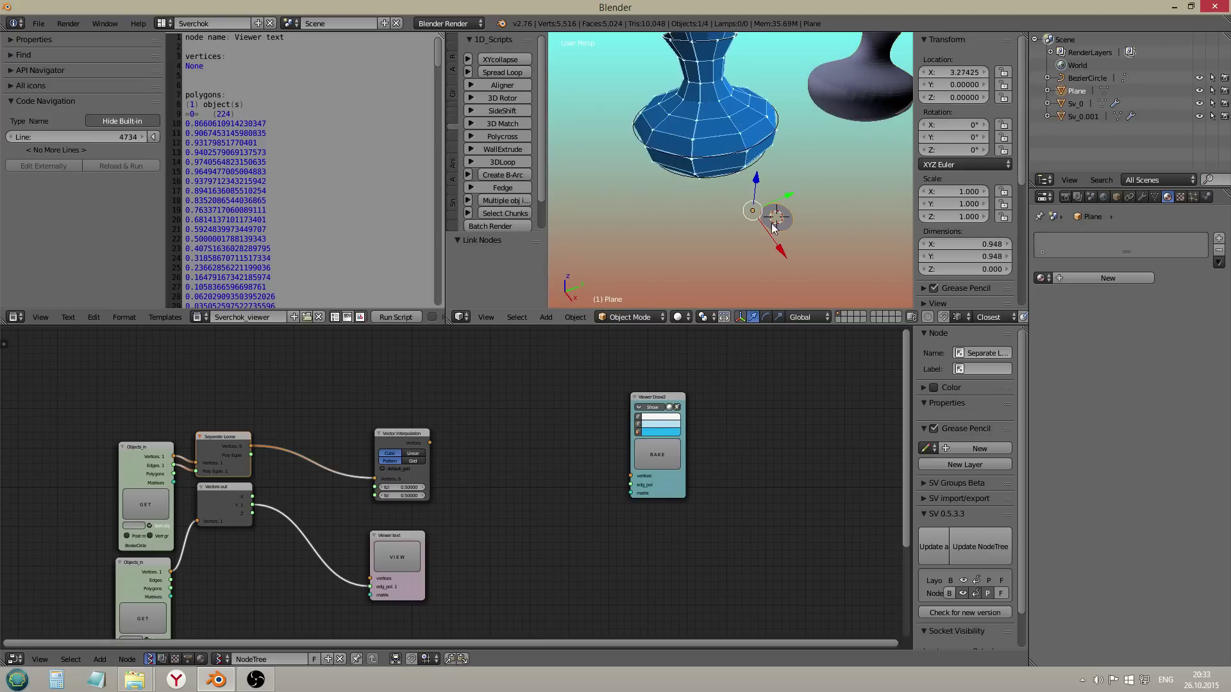
pyautogui.scroll(3, 699, 249)
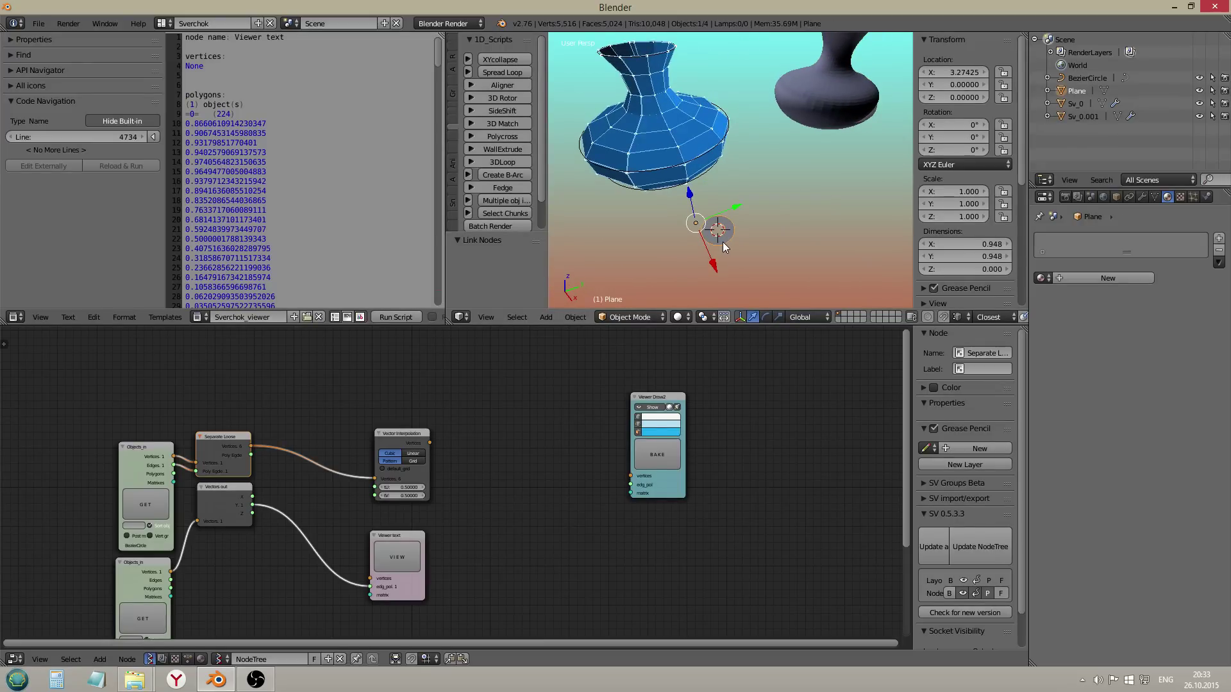
pyautogui.press('x')
pyautogui.click(721, 247)
pyautogui.hotkey('shift', 'a')
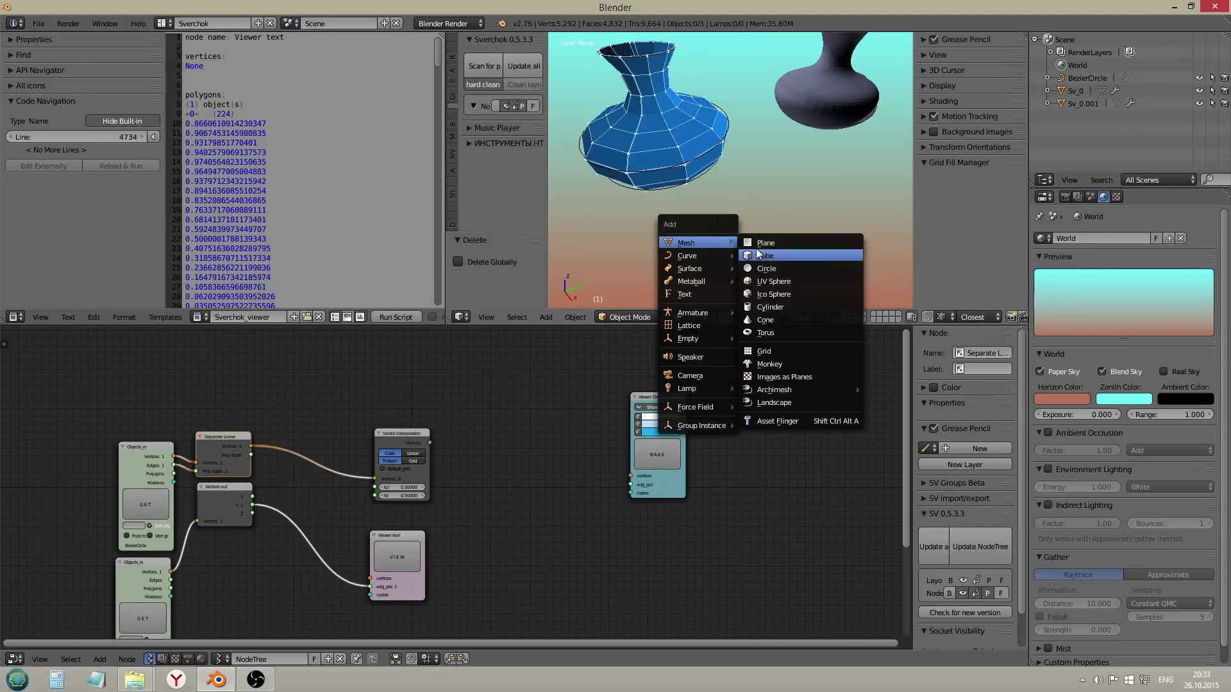
pyautogui.click(757, 254)
pyautogui.press('x')
pyautogui.click(751, 250)
# Step: Add a new mesh plane and enter Edit Mode with edge selection
pyautogui.hotkey('shift', 'a')
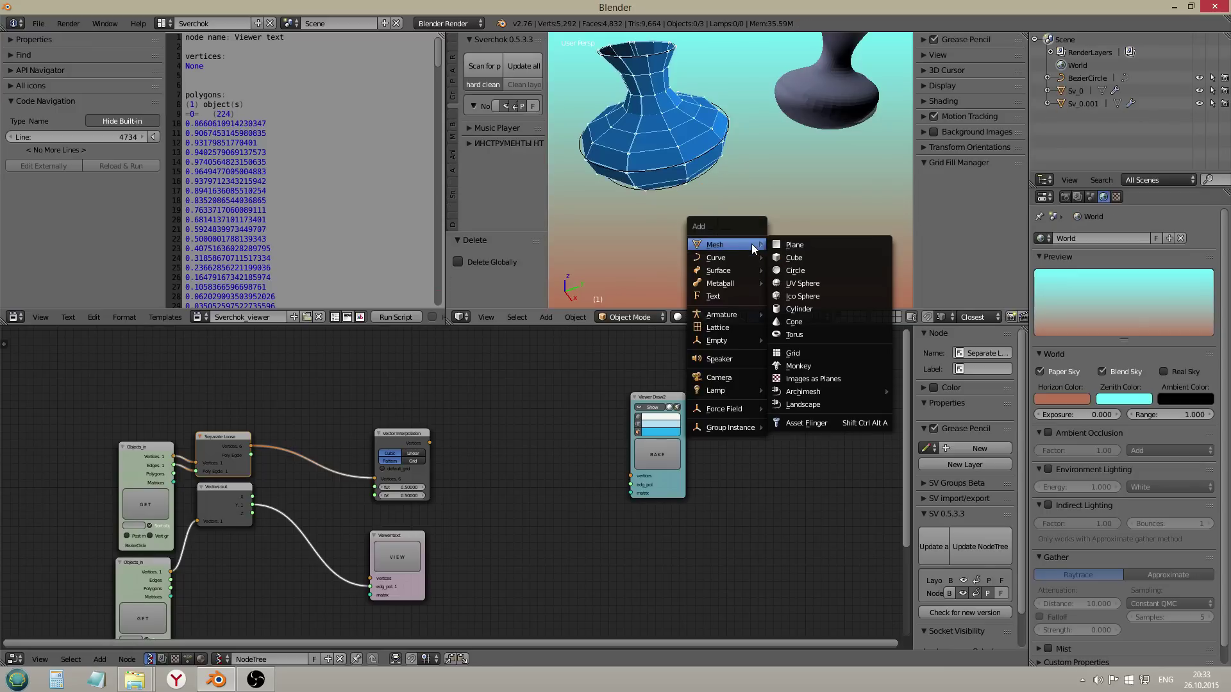
pyautogui.click(793, 245)
pyautogui.press('Tab')
pyautogui.hotkey('ctrl', 'Tab')
pyautogui.click(670, 244)
# Step: Shrink the plane to a unit square by moving its negative-Y and negative-X edges 1 unit along Y and X
pyautogui.rightClick(677, 235)
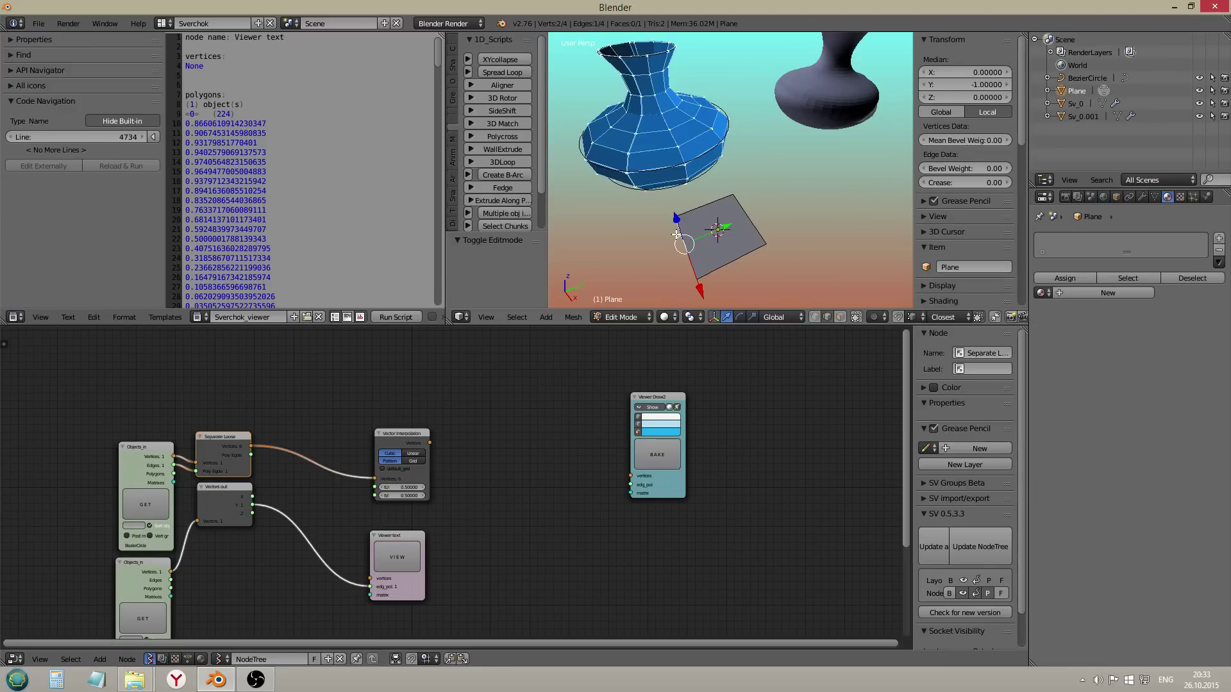
pyautogui.press('g')
pyautogui.press('y')
pyautogui.press('1')
pyautogui.press('Return')
pyautogui.press('KP_Decimal')
pyautogui.moveTo(797, 187); pyautogui.dragTo(770, 186, button='middle')
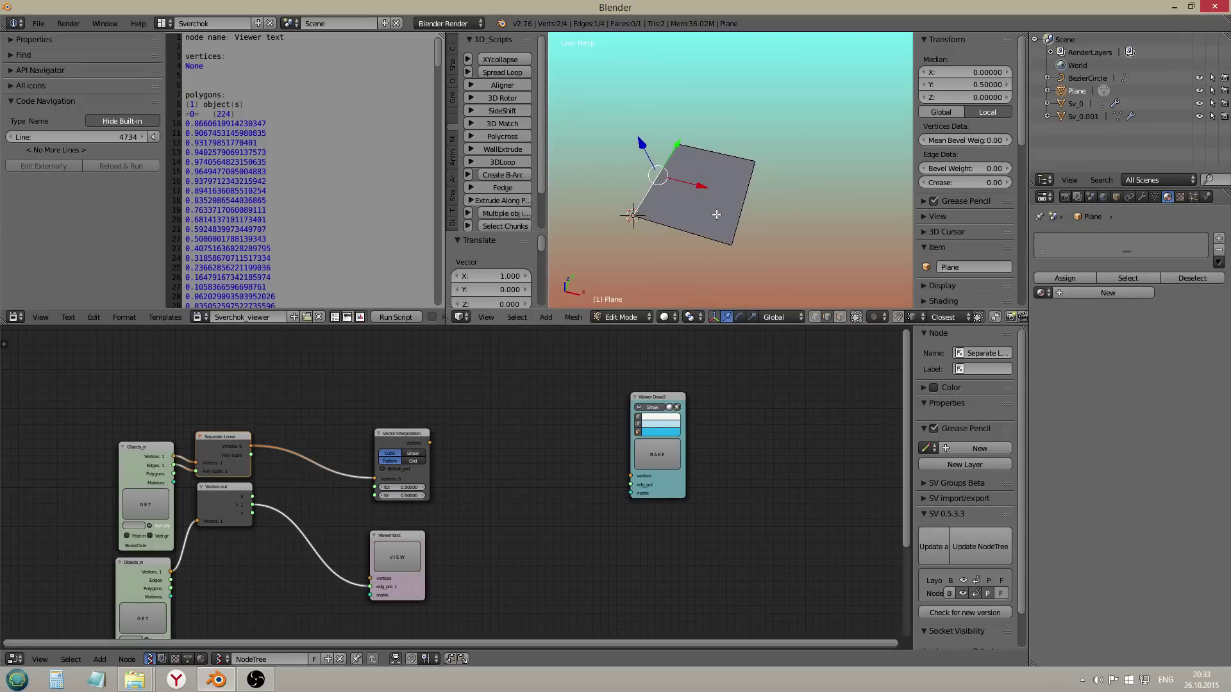
# Step: Subdivide the plane's negative-X edge and the adjacent far-Y edge with 10 cuts
pyautogui.scroll(3, 645, 155)
pyautogui.keyDown('shift'); pyautogui.rightClick(712, 115); pyautogui.keyUp('shift')
pyautogui.press('w')
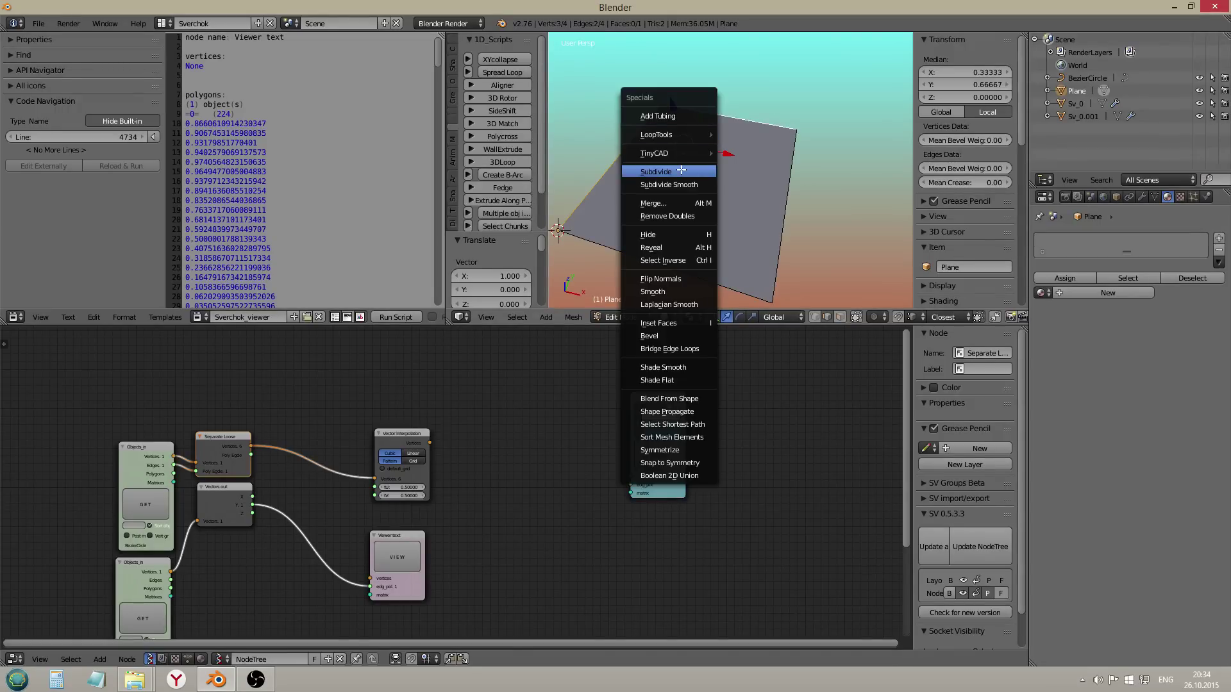
pyautogui.click(703, 163)
pyautogui.press('F6')
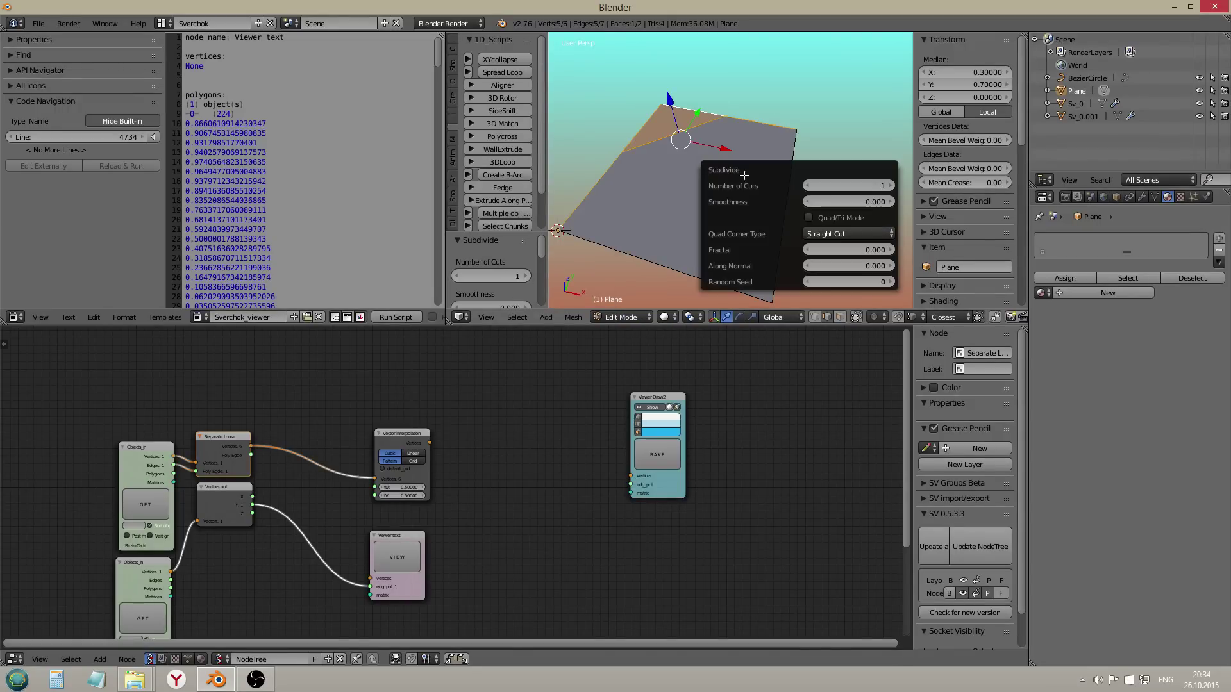
pyautogui.click(862, 188)
pyautogui.write('10')
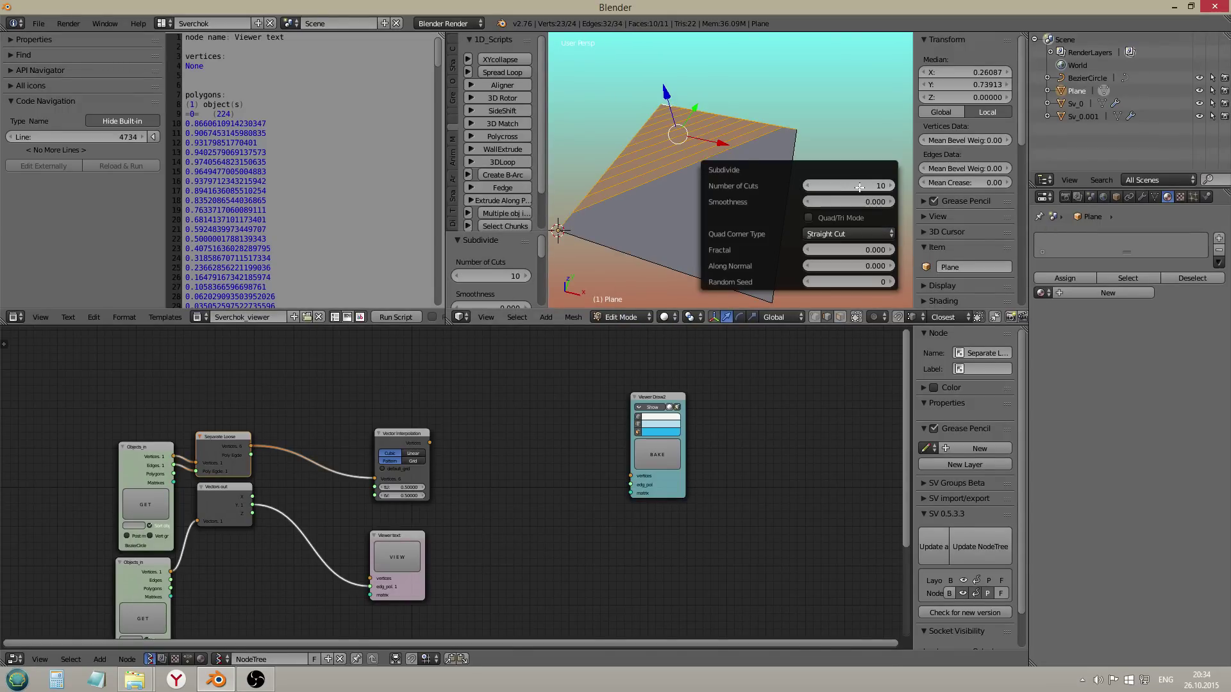
pyautogui.press('Return')
# Step: Subdivide the plane's remaining two outer edges with 10 cuts and deselect everything
pyautogui.press('w')
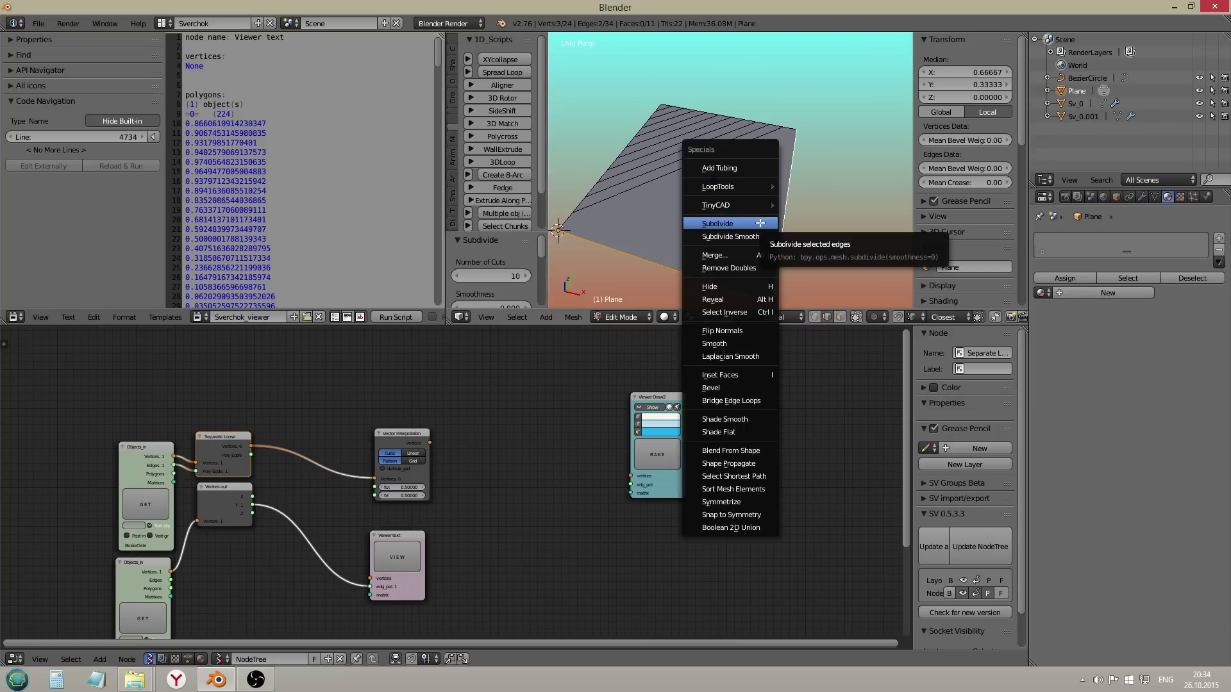
pyautogui.click(760, 223)
pyautogui.press('F6')
pyautogui.click(866, 190)
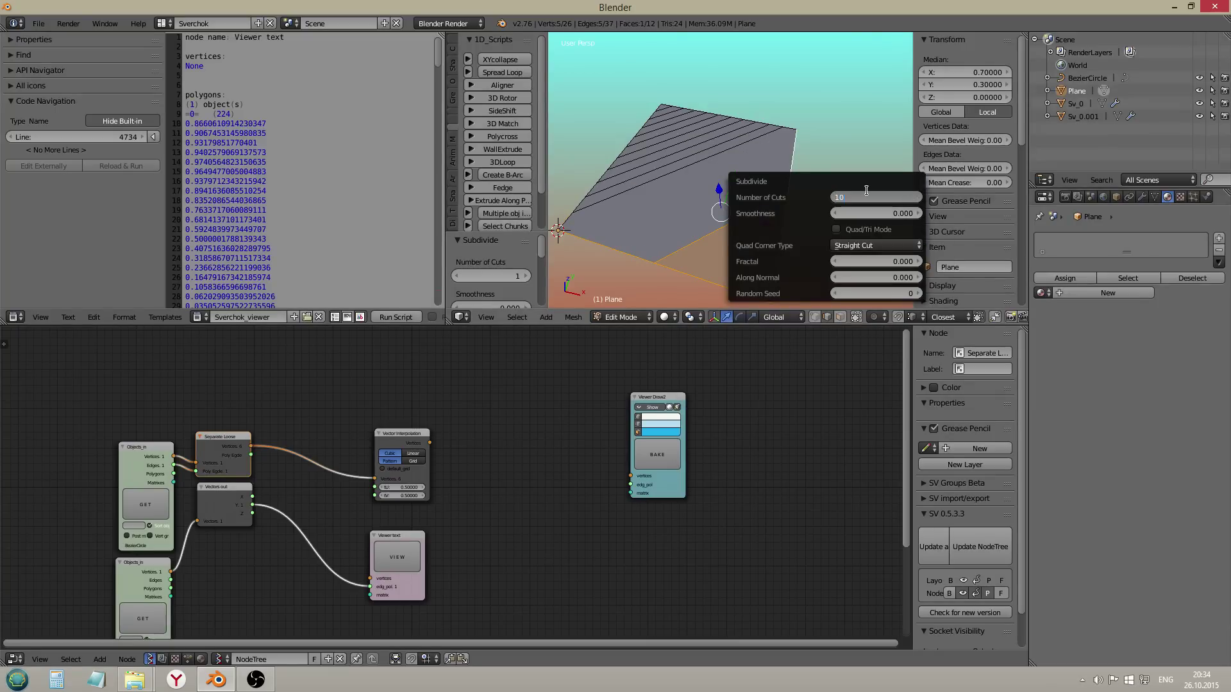
pyautogui.press('Return')
pyautogui.moveTo(802, 196); pyautogui.dragTo(645, 215, button='middle')
pyautogui.press('a')
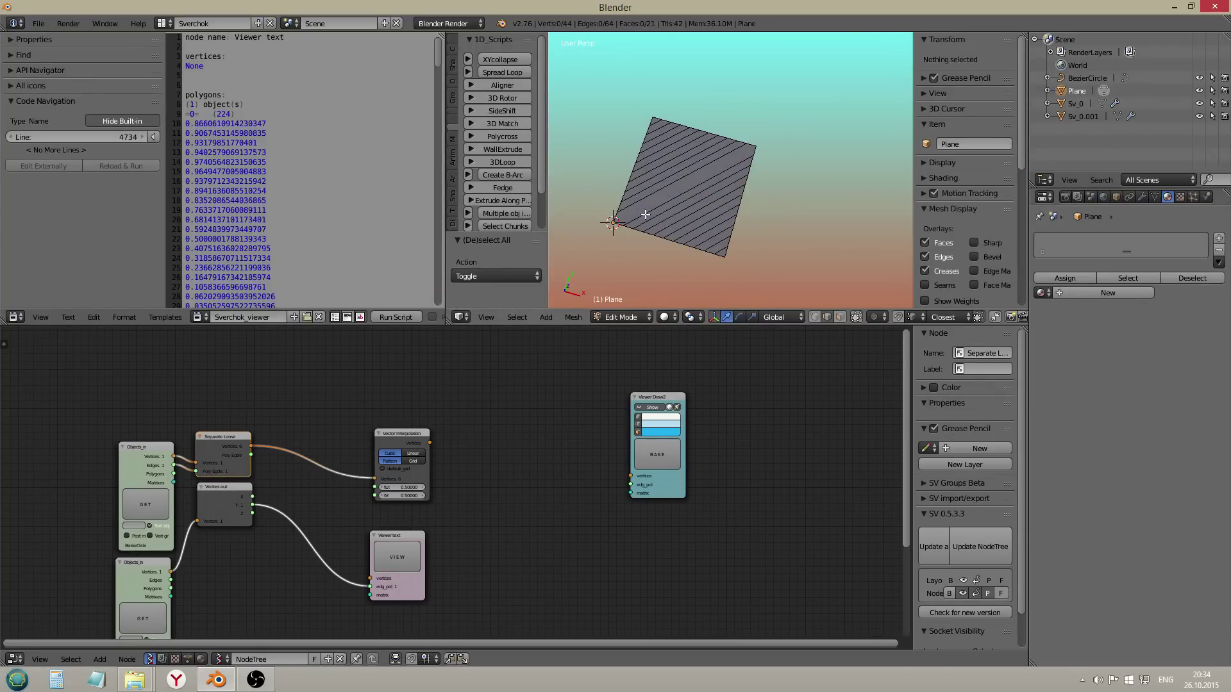
# Step: Connect the plane's corner vertex at the 3D cursor to the diagonally opposite corner vertex
pyautogui.rightClick(616, 222)
pyautogui.hotkey('ctrl', 'Tab')
pyautogui.click(600, 207)
pyautogui.keyDown('shift'); pyautogui.rightClick(759, 146); pyautogui.keyUp('shift')
pyautogui.press('j')
# Step: Circle-select the diagonal hatching edges in edge mode and subdivide them with 5 cuts
pyautogui.hotkey('ctrl', 'Tab')
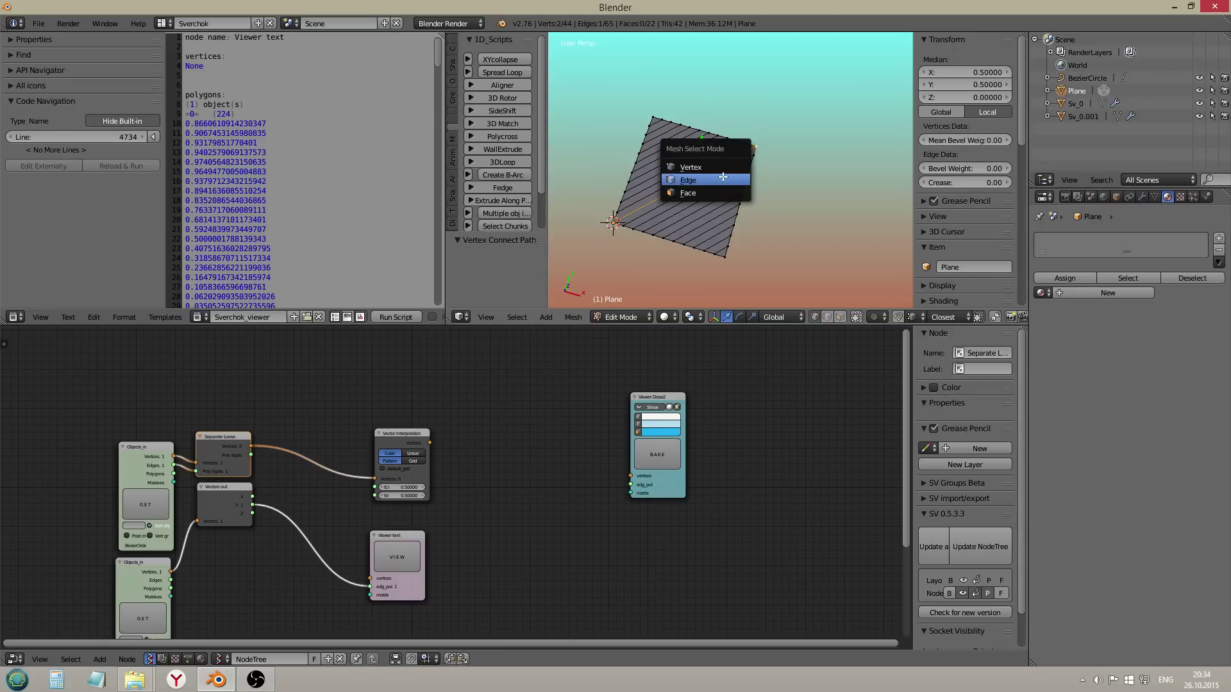
pyautogui.click(723, 178)
pyautogui.press('a')
pyautogui.press('c')
pyautogui.moveTo(671, 157)
pyautogui.mouseDown()
pyautogui.moveTo(710, 226)
pyautogui.moveTo(669, 151)
pyautogui.mouseUp()
pyautogui.press('w')
pyautogui.click(665, 135)
pyautogui.press('F6')
pyautogui.click(817, 158)
pyautogui.write('5')
pyautogui.press('Return')
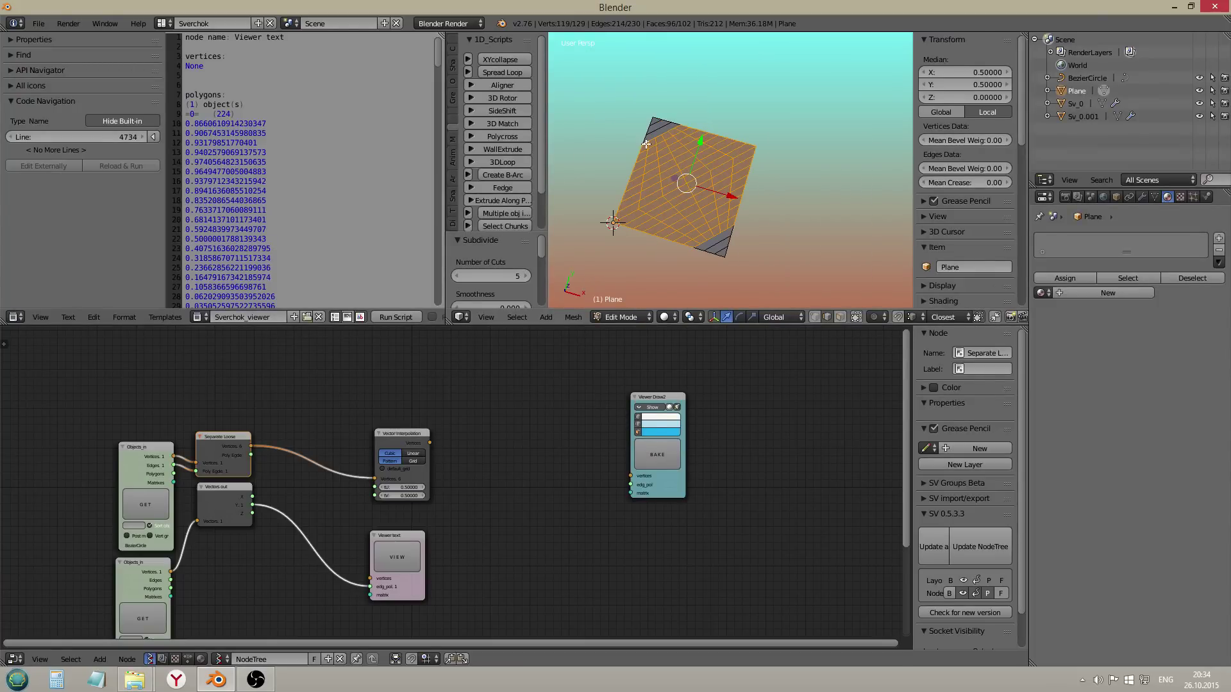
# Step: Select the edge loops running along the plane's main diagonal and subdivide them
pyautogui.press('a')
pyautogui.scroll(1, 657, 154)
pyautogui.keyDown('alt'); pyautogui.rightClick(680, 199); pyautogui.keyUp('alt')
pyautogui.keyDown('alt'); pyautogui.keyDown('shift'); pyautogui.rightClick(680, 189); pyautogui.keyUp('shift'); pyautogui.keyUp('alt')
pyautogui.keyDown('alt'); pyautogui.keyDown('shift'); pyautogui.rightClick(678, 183); pyautogui.keyUp('shift'); pyautogui.keyUp('alt')
pyautogui.keyDown('alt'); pyautogui.keyDown('shift'); pyautogui.rightClick(675, 175); pyautogui.keyUp('shift'); pyautogui.keyUp('alt')
pyautogui.keyDown('alt'); pyautogui.keyDown('shift'); pyautogui.rightClick(671, 168); pyautogui.keyUp('shift'); pyautogui.keyUp('alt')
pyautogui.keyDown('alt'); pyautogui.keyDown('shift'); pyautogui.rightClick(689, 206); pyautogui.keyUp('shift'); pyautogui.keyUp('alt')
pyautogui.keyDown('alt'); pyautogui.keyDown('shift'); pyautogui.rightClick(693, 214); pyautogui.keyUp('shift'); pyautogui.keyUp('alt')
pyautogui.keyDown('alt'); pyautogui.keyDown('shift'); pyautogui.rightClick(699, 222); pyautogui.keyUp('shift'); pyautogui.keyUp('alt')
pyautogui.keyDown('alt'); pyautogui.keyDown('shift'); pyautogui.rightClick(703, 229); pyautogui.keyUp('shift'); pyautogui.keyUp('alt')
pyautogui.press('w')
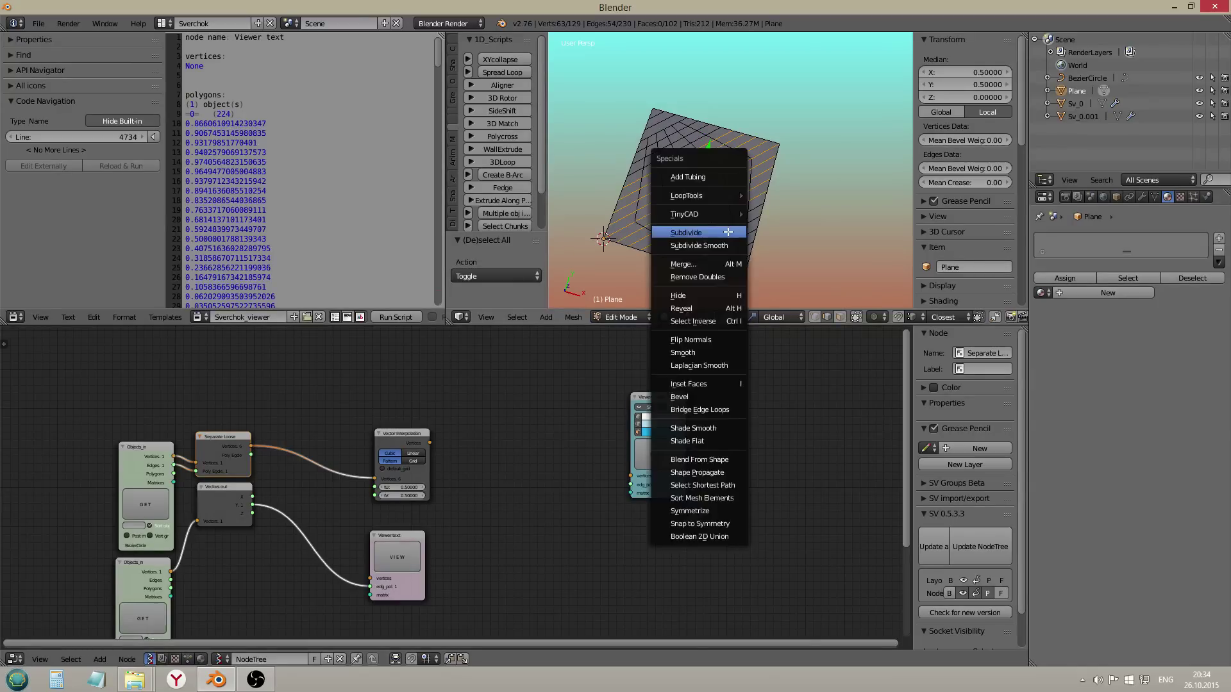
pyautogui.click(729, 234)
# Step: Return to Object Mode and load the new plane into the second Objects in node
pyautogui.scroll(-1, 719, 222)
pyautogui.press('Tab')
pyautogui.scroll(-9, 720, 222)
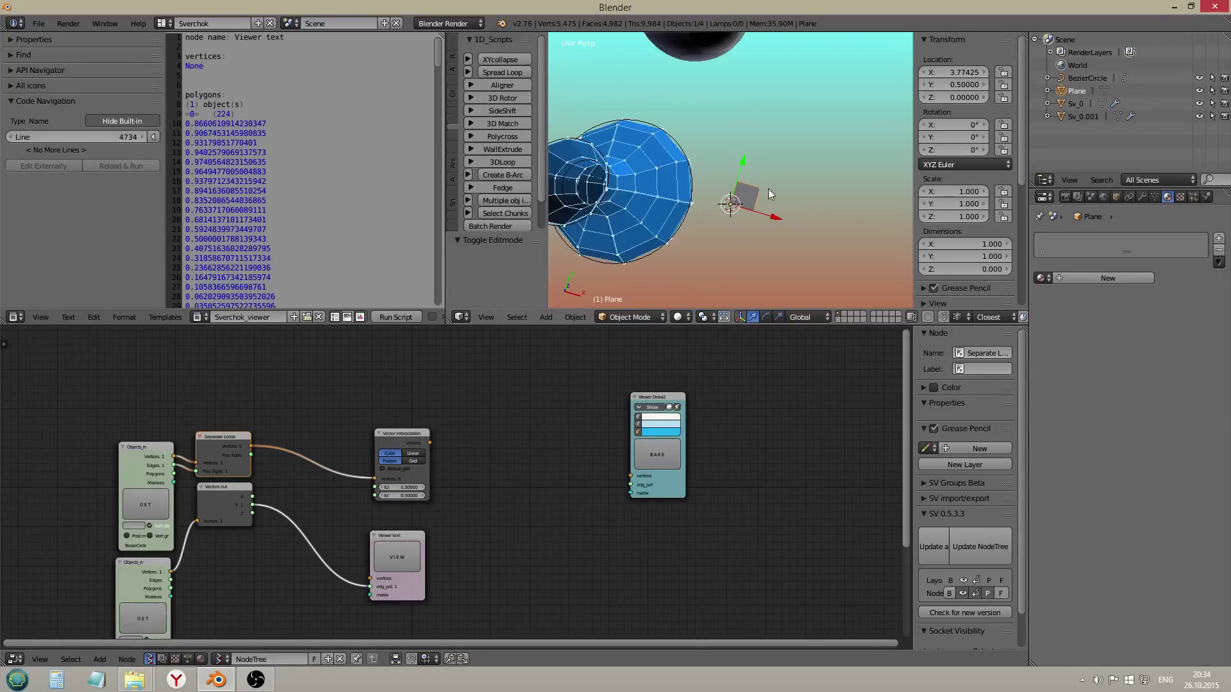
pyautogui.moveTo(735, 207); pyautogui.dragTo(709, 134, button='middle')
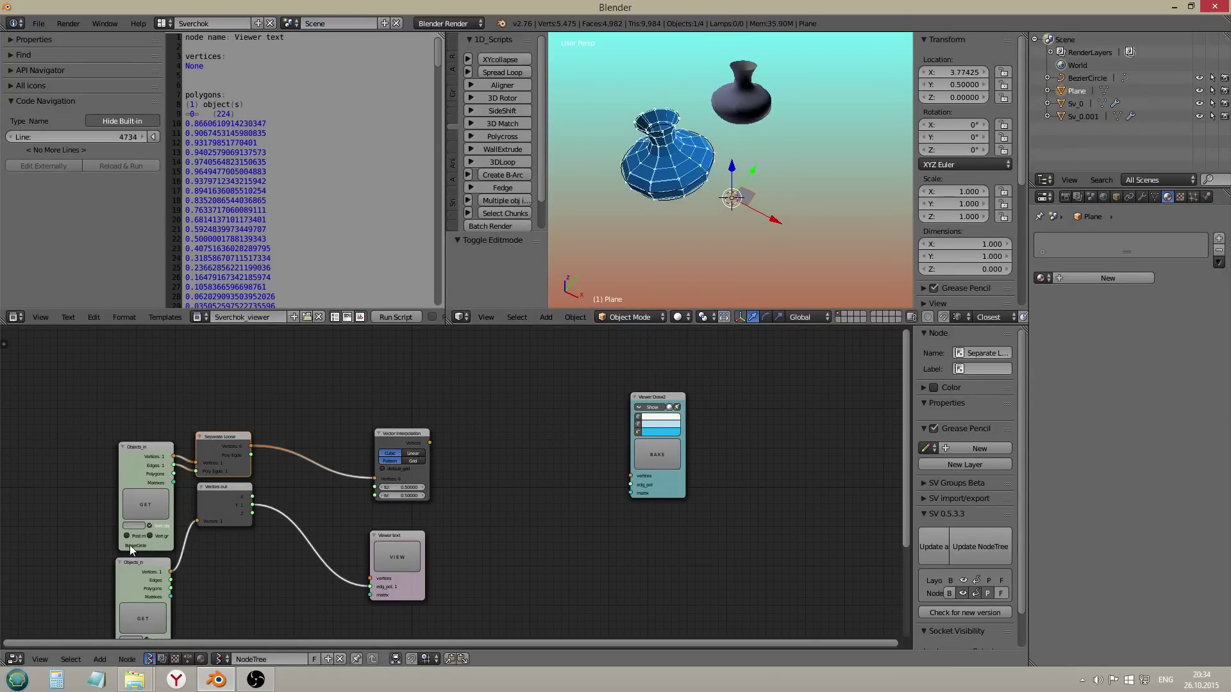
pyautogui.click(143, 622)
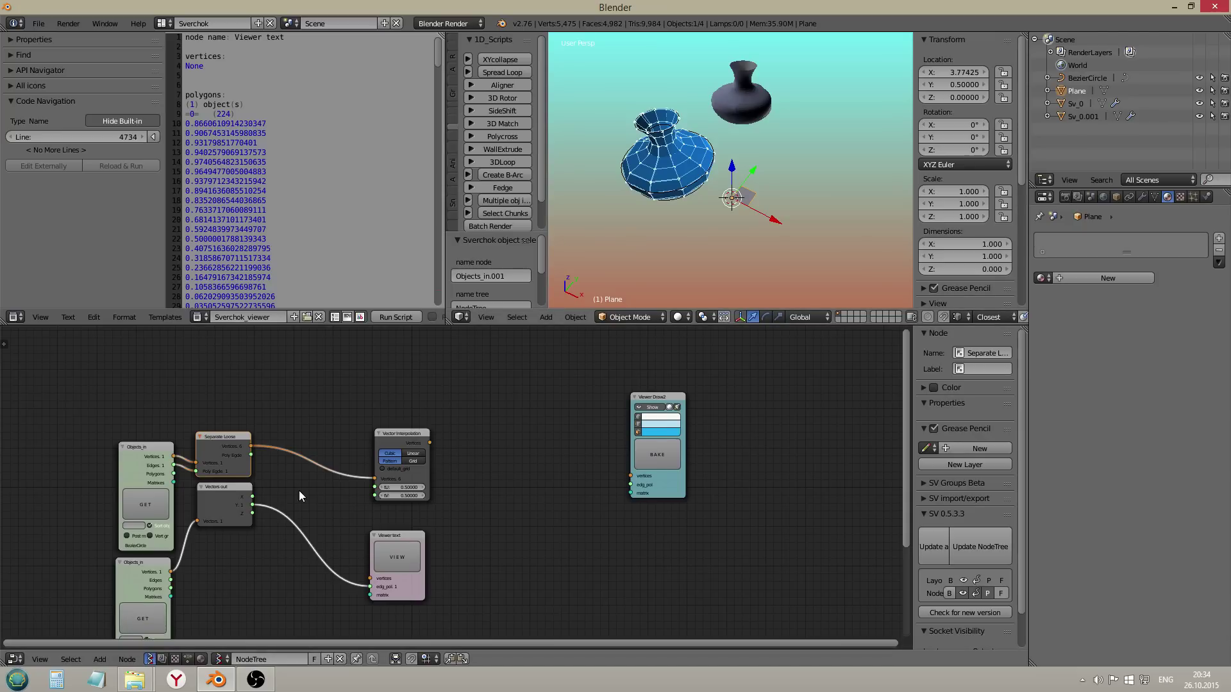
# Step: Link Vectors out's X and Y to iU and iV, and Vector Interpolation's Vertices and the Plane's Polygons to Viewer Draw
pyautogui.moveTo(430, 442); pyautogui.dragTo(634, 476)
pyautogui.moveTo(171, 589); pyautogui.dragTo(632, 484)
pyautogui.moveTo(252, 496); pyautogui.dragTo(377, 500)
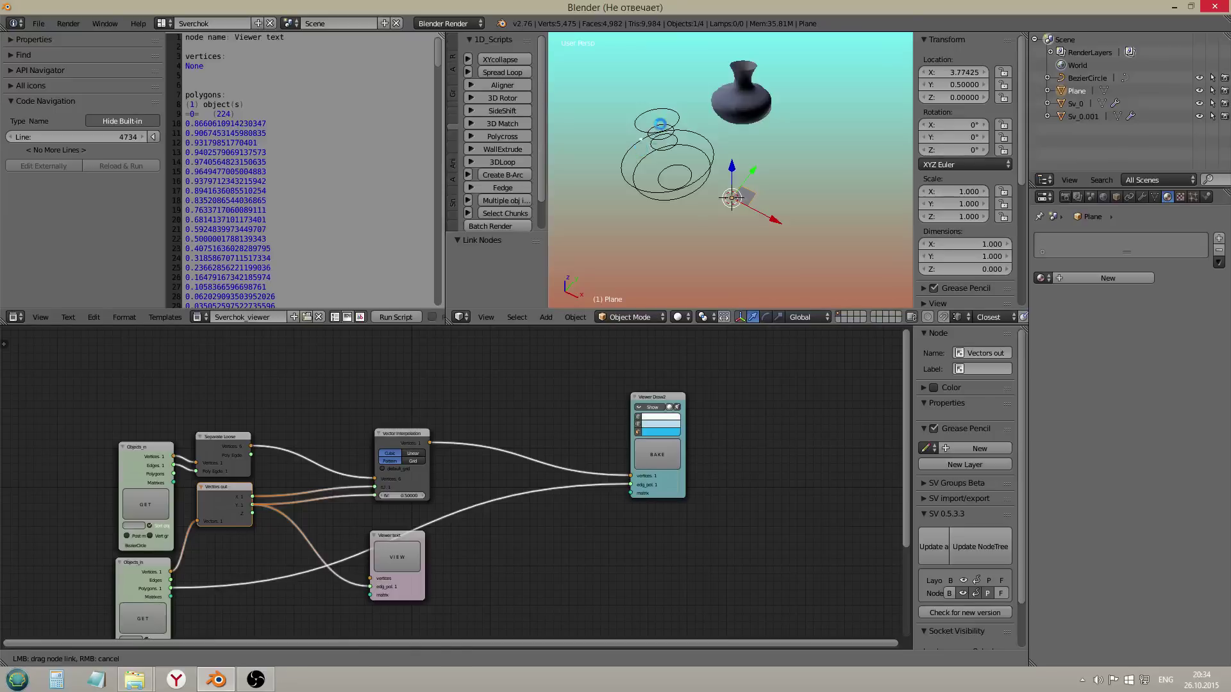
pyautogui.scroll(4, 665, 165)
pyautogui.moveTo(666, 165)
pyautogui.mouseDown(button='middle')
pyautogui.moveTo(829, 98)
pyautogui.moveTo(816, 151)
pyautogui.moveTo(809, 132)
pyautogui.moveTo(714, 193)
pyautogui.moveTo(648, 144)
pyautogui.moveTo(806, 111)
pyautogui.moveTo(789, 202)
pyautogui.mouseUp(button='middle')
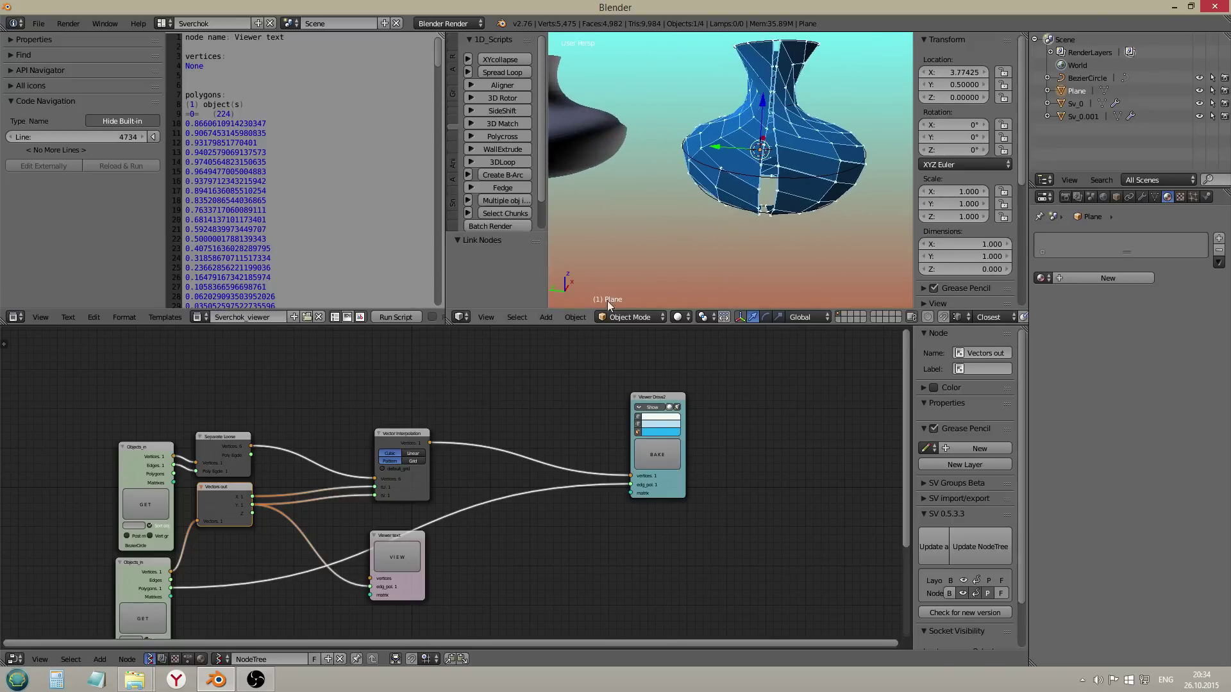
pyautogui.scroll(1, 443, 557)
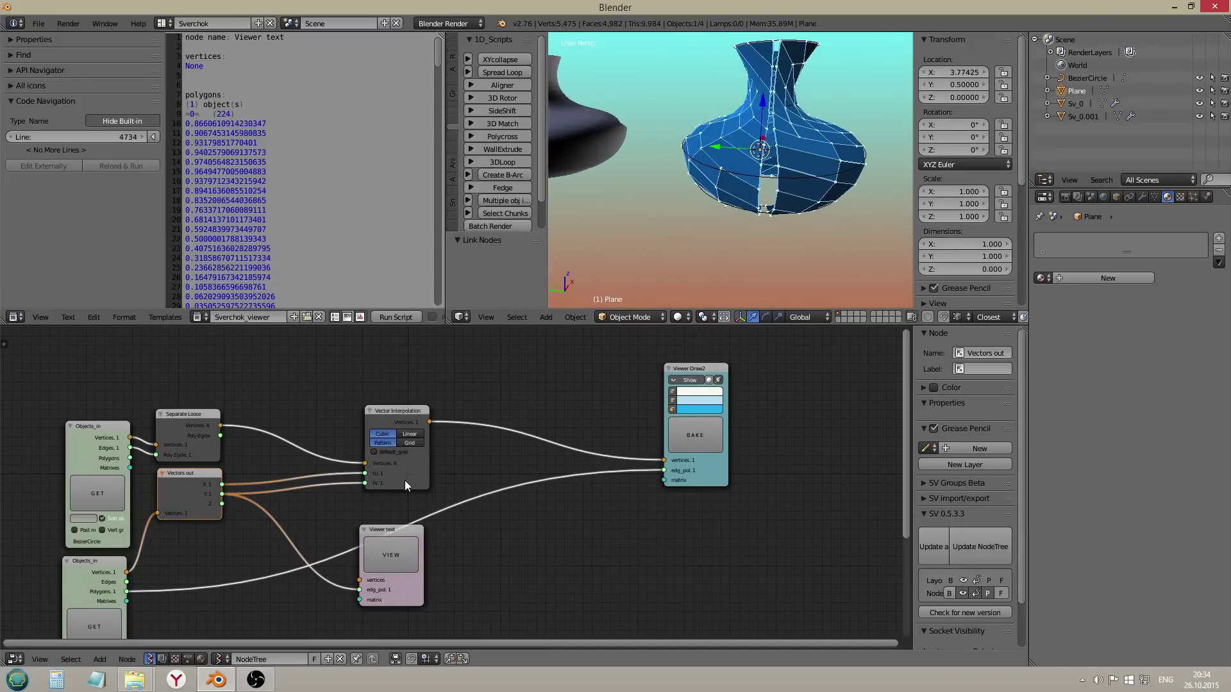
pyautogui.moveTo(202, 491); pyautogui.dragTo(211, 505)
# Step: Enter Edit Mode on the plane and select its entire mesh
pyautogui.moveTo(664, 241); pyautogui.dragTo(774, 202, button='middle')
pyautogui.press('Tab')
pyautogui.scroll(4, 852, 223)
pyautogui.press('a')
pyautogui.press('a')
pyautogui.scroll(2, 817, 249)
pyautogui.press('2')
# Step: Try Checker Deselect with Nth Selection 2 on the plane's full mesh selection
pyautogui.press('space')
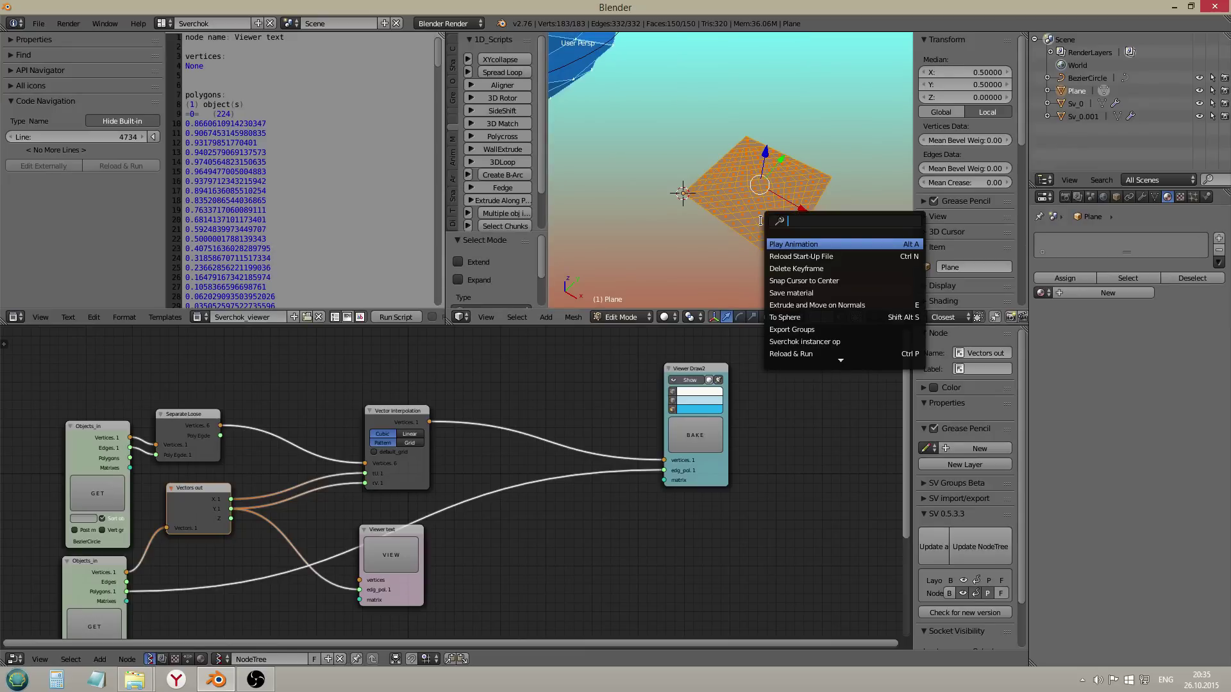
pyautogui.write('chec')
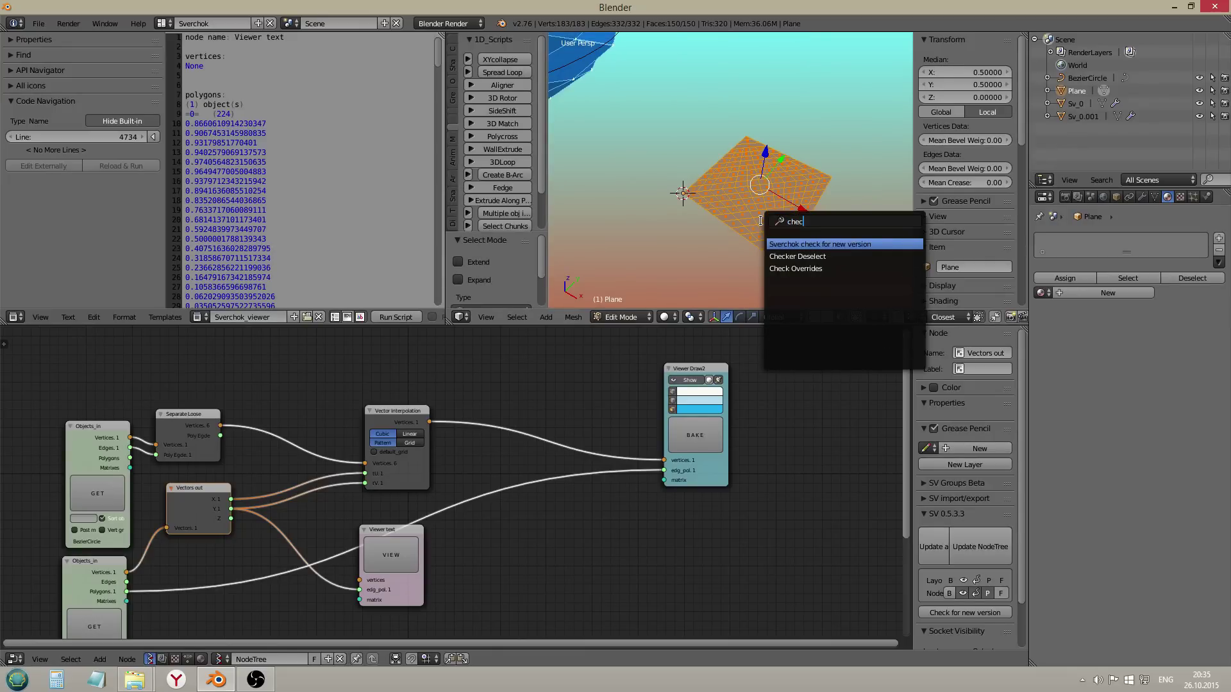
pyautogui.write('k')
pyautogui.press('Down')
pyautogui.press('Up')
pyautogui.press('Down')
pyautogui.press('Down')
pyautogui.press('BackSpace')
pyautogui.press('BackSpace')
pyautogui.press('BackSpace')
pyautogui.press('BackSpace')
pyautogui.press('BackSpace')
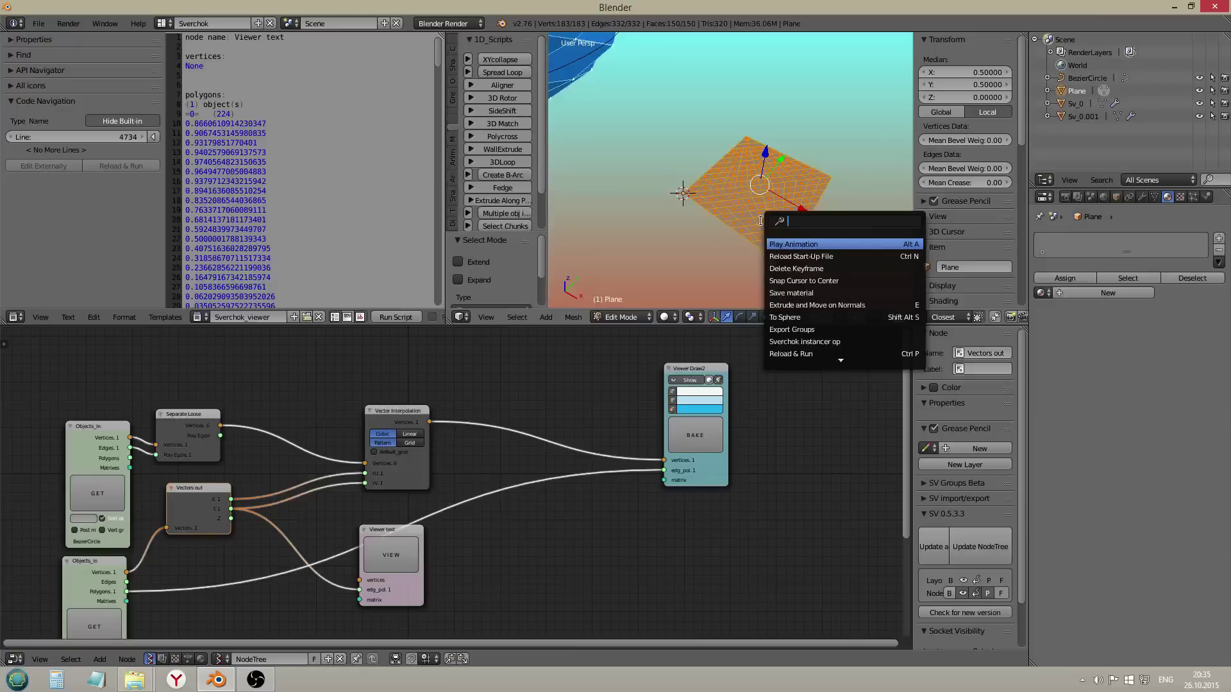
pyautogui.write('desel')
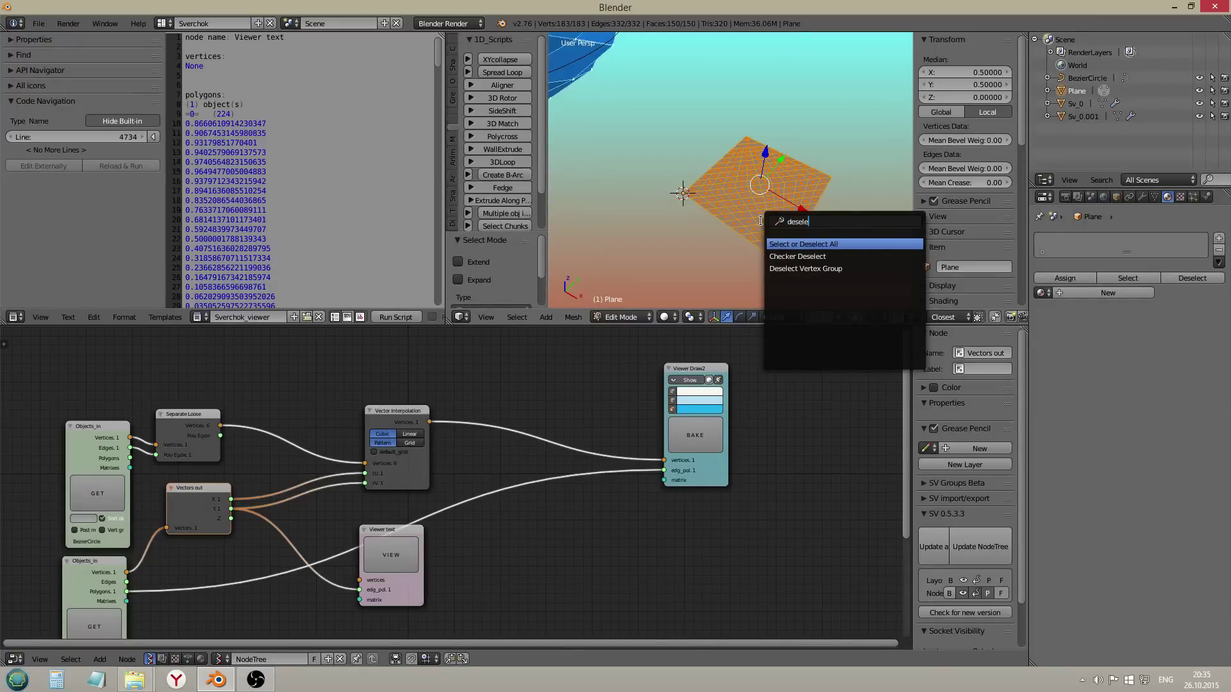
pyautogui.write('e')
pyautogui.press('Down')
pyautogui.press('Return')
pyautogui.moveTo(793, 216); pyautogui.dragTo(803, 226, button='middle')
pyautogui.press('space')
pyautogui.click(836, 250)
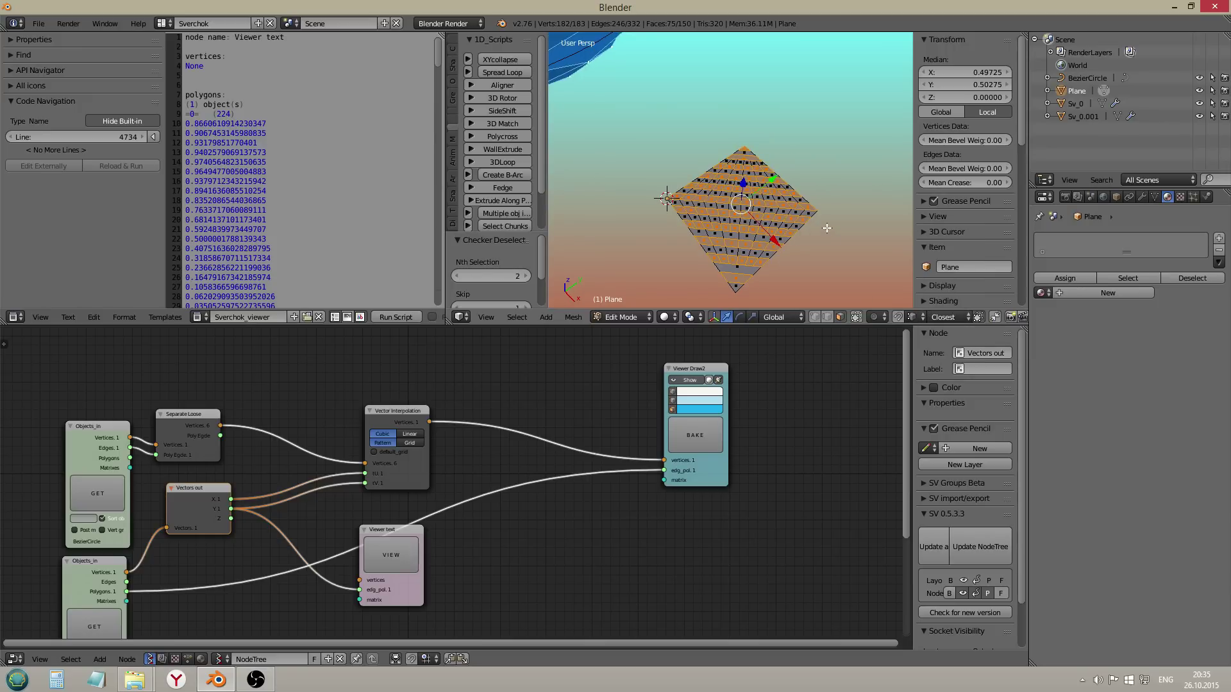
# Step: Reselect the whole plane mesh, delete every second face using Checker Deselect, and return to Object Mode
pyautogui.press('space')
pyautogui.click(768, 293)
pyautogui.press('a')
pyautogui.moveTo(774, 234); pyautogui.dragTo(767, 237, button='middle')
pyautogui.press('a')
pyautogui.press('a')
pyautogui.press('a')
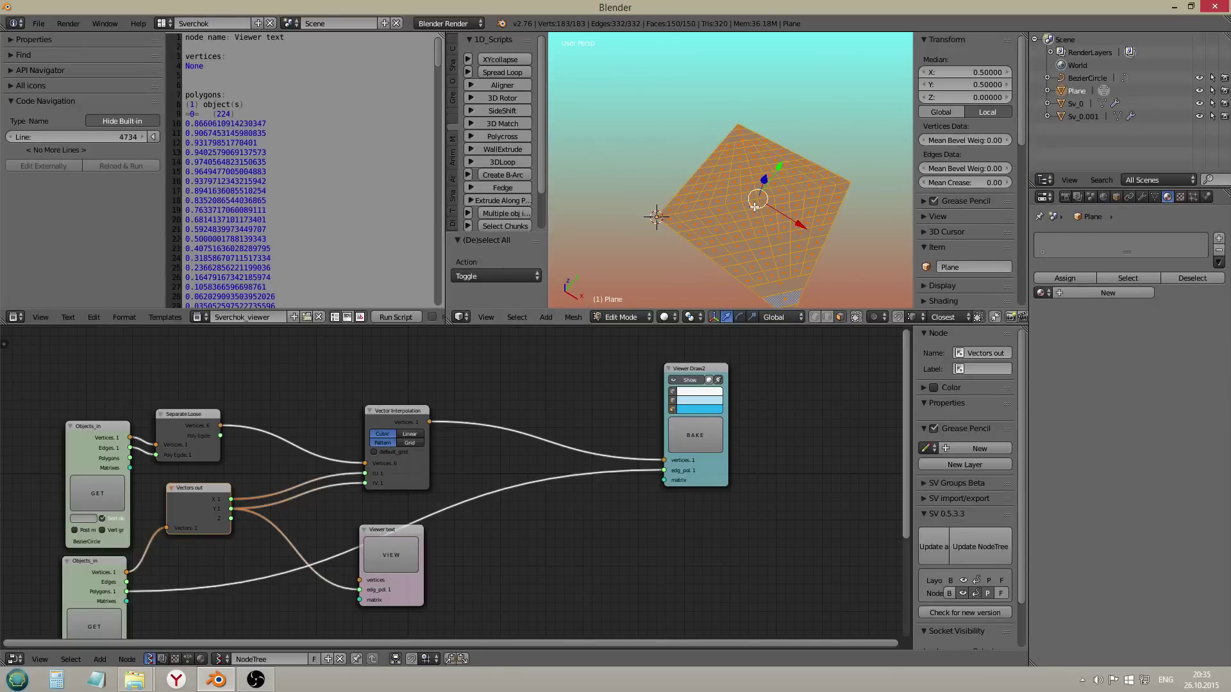
pyautogui.press('space')
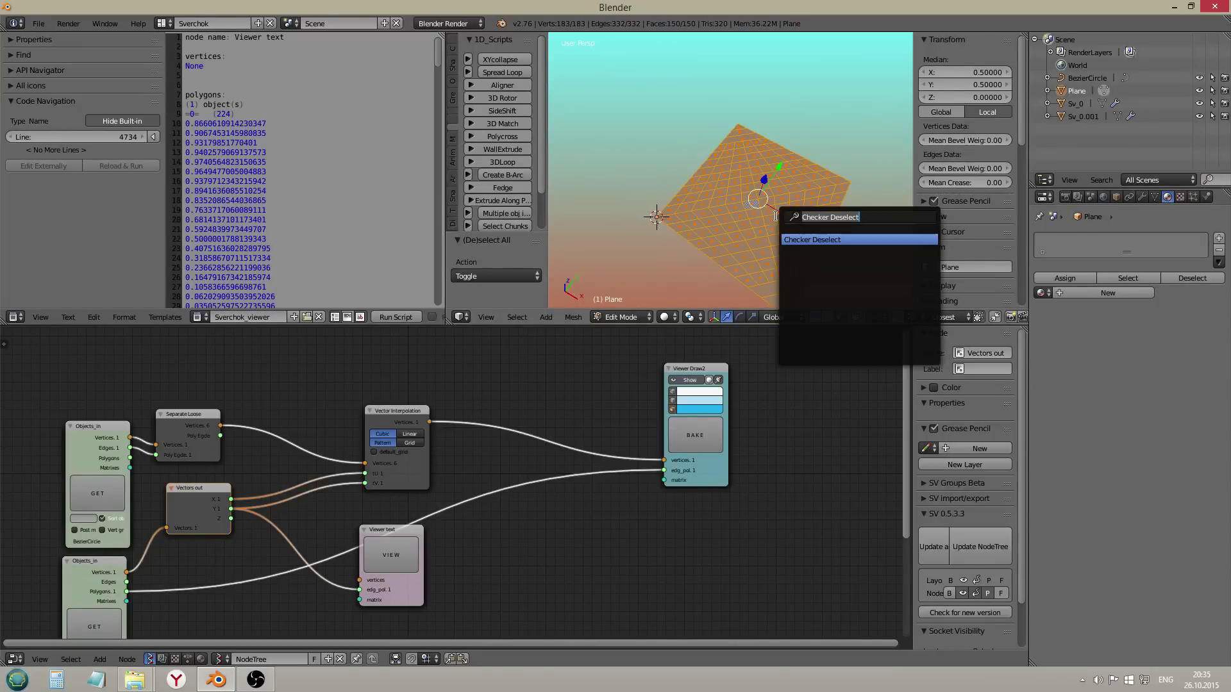
pyautogui.click(809, 239)
pyautogui.press('x')
pyautogui.click(784, 242)
pyautogui.press('Tab')
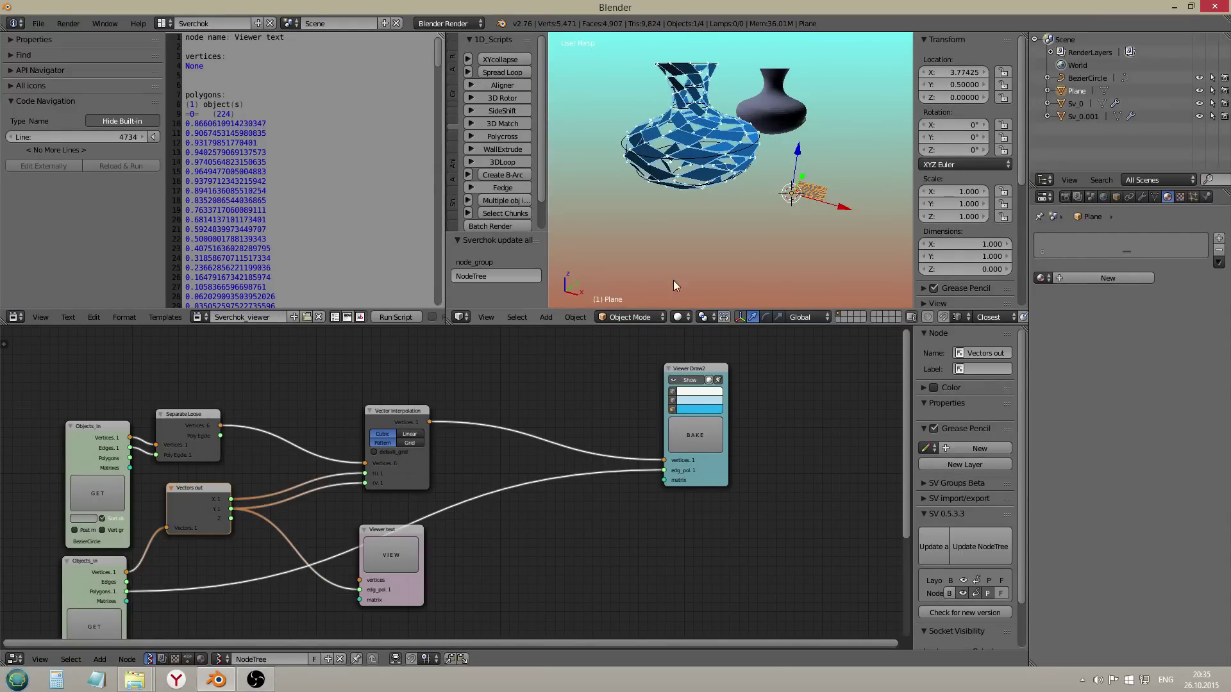
# Step: Bake the checkered vase from the Viewer Draw2 node and enable the fake user for the NodeTree
pyautogui.click(701, 437)
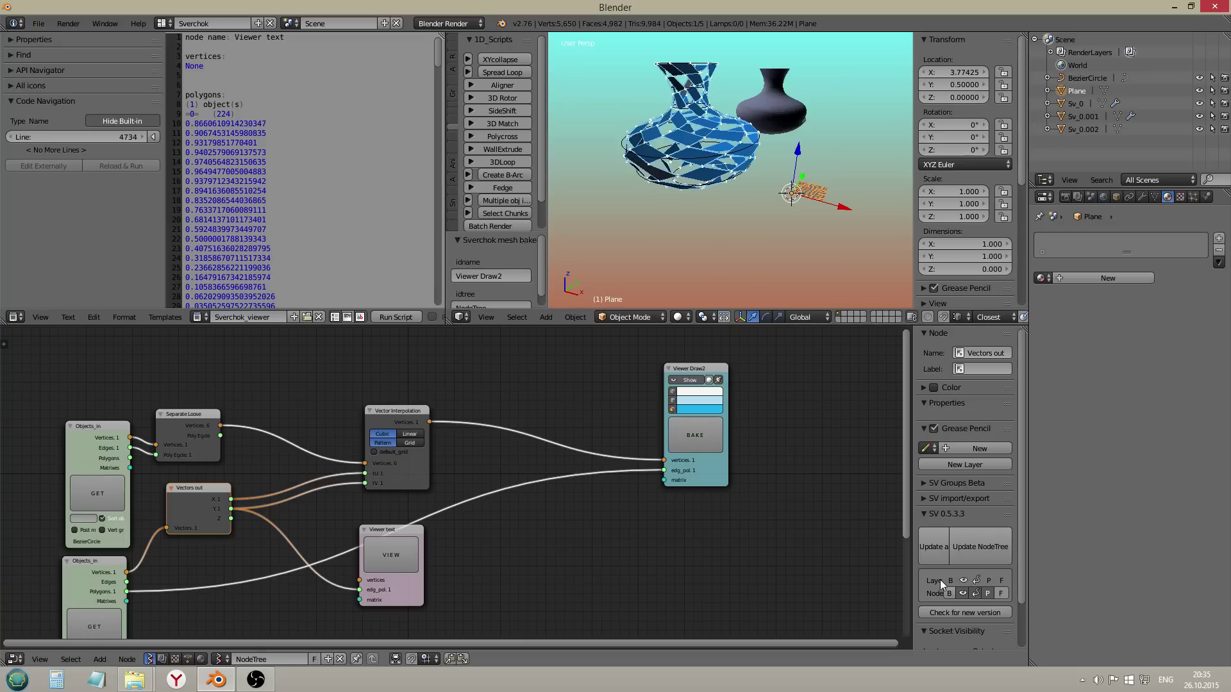
pyautogui.click(1000, 592)
# Step: Move the newly baked Sv_0.002 by 8 along the Y axis onto the other baked vases
pyautogui.moveTo(687, 245); pyautogui.dragTo(777, 226, button='middle')
pyautogui.rightClick(827, 215)
pyautogui.press('g')
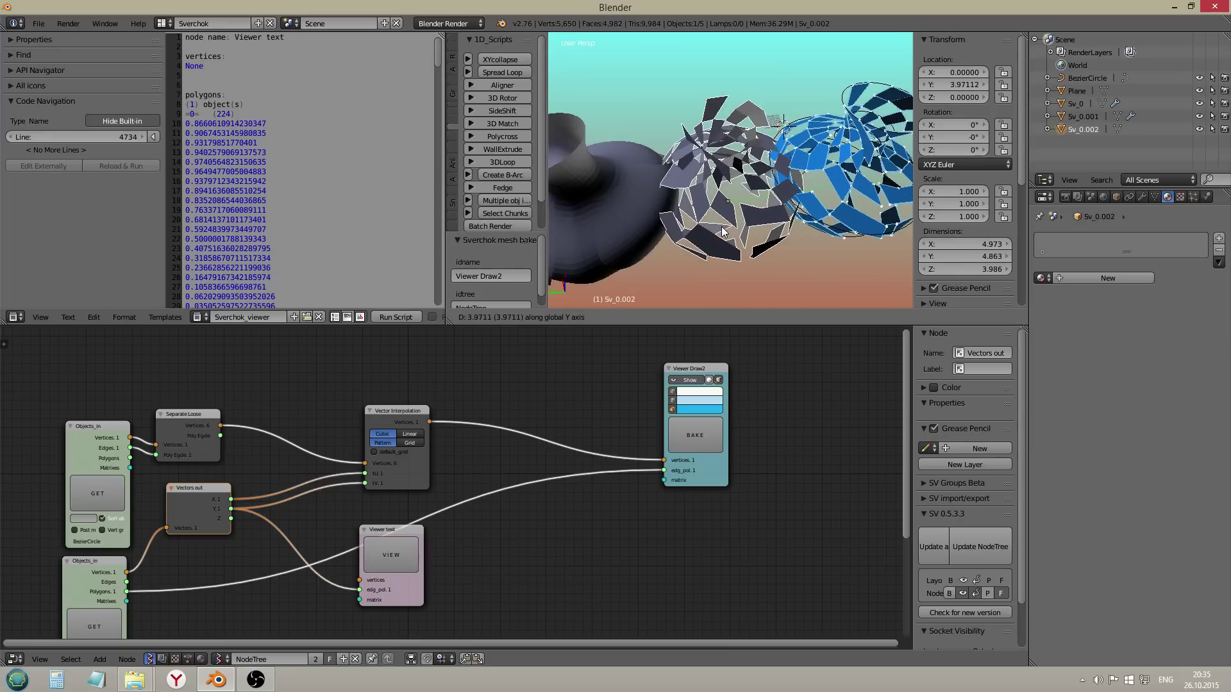
pyautogui.press('y')
pyautogui.press('8')
pyautogui.press('Return')
pyautogui.scroll(-3, 721, 226)
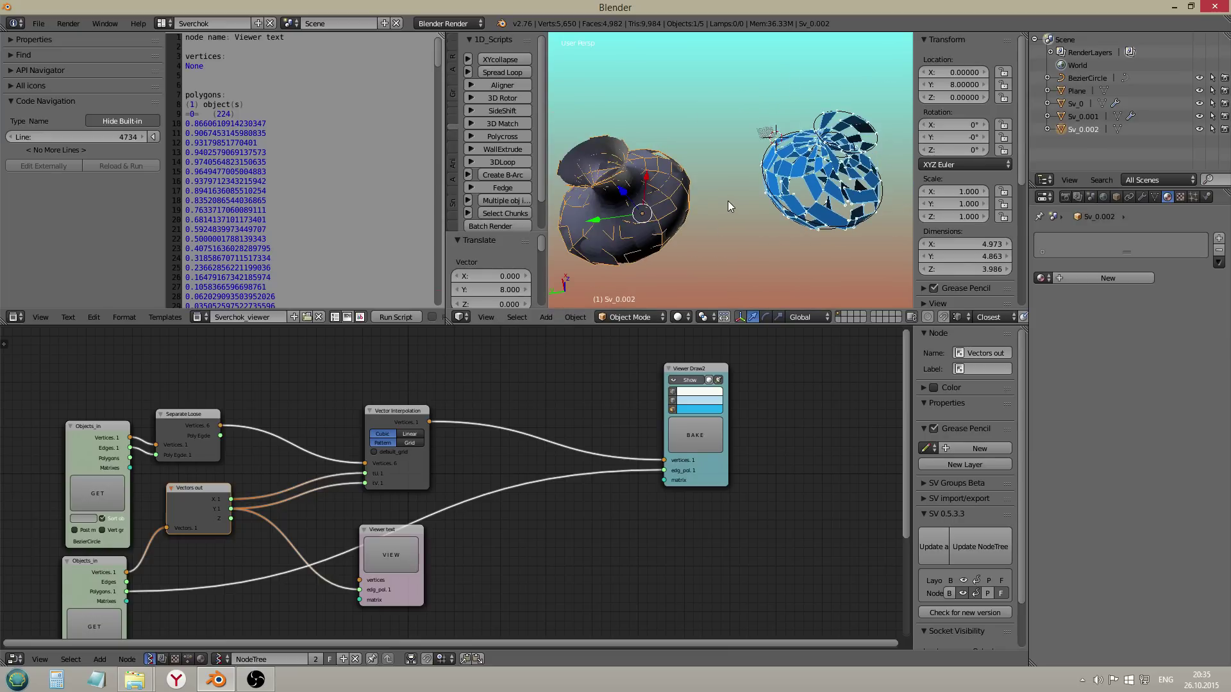
# Step: Give Sv_0.002 a level 2 Subdivision Surface modifier and a Solidify modifier with thickness 0.0680
pyautogui.hotkey('ctrl', '2')
pyautogui.moveTo(699, 206); pyautogui.dragTo(690, 205, button='middle')
pyautogui.scroll(3, 690, 205)
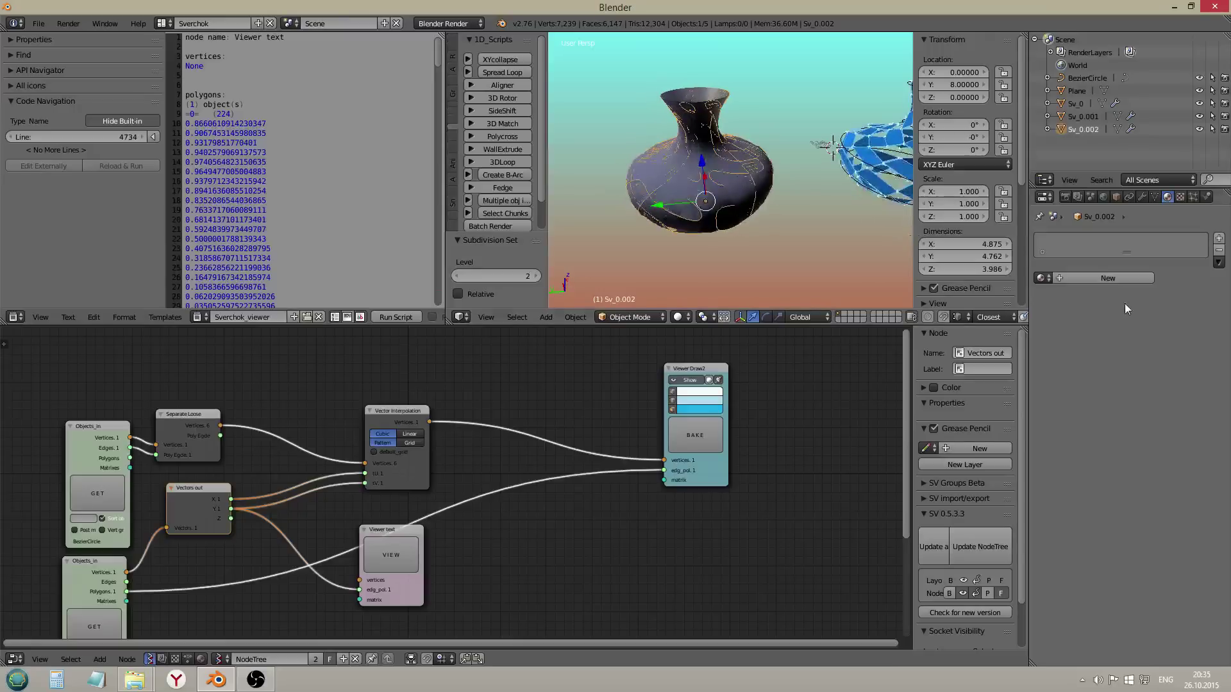
pyautogui.click(1142, 196)
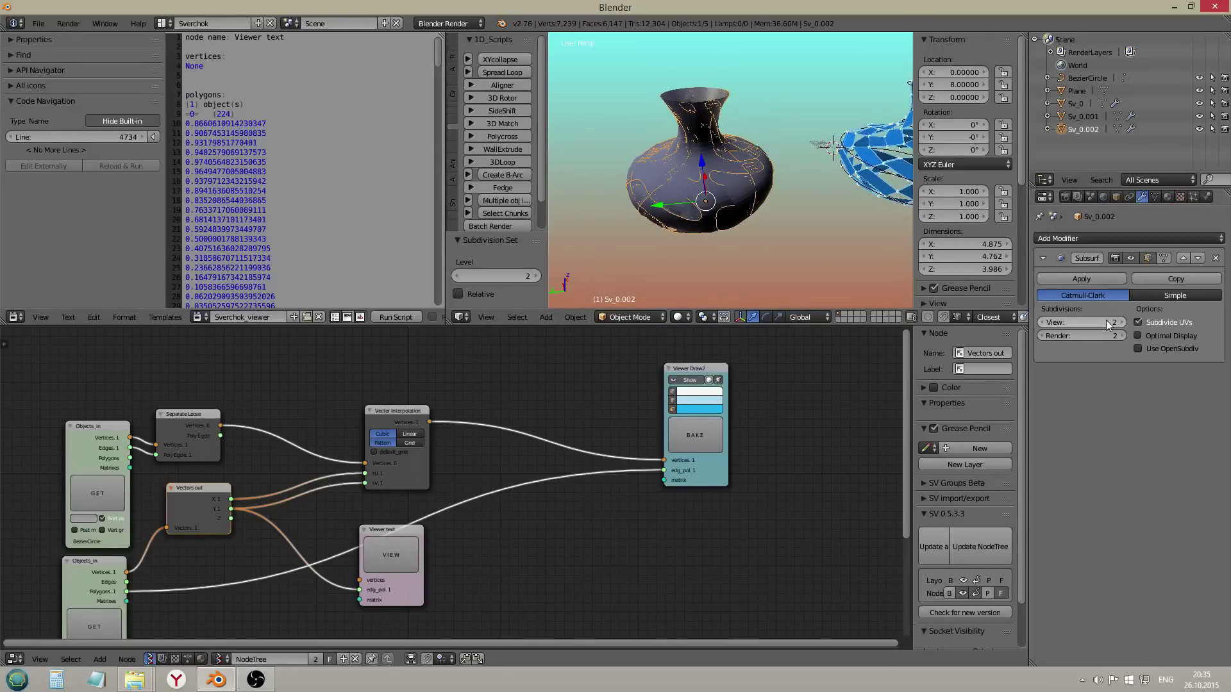
pyautogui.click(1111, 238)
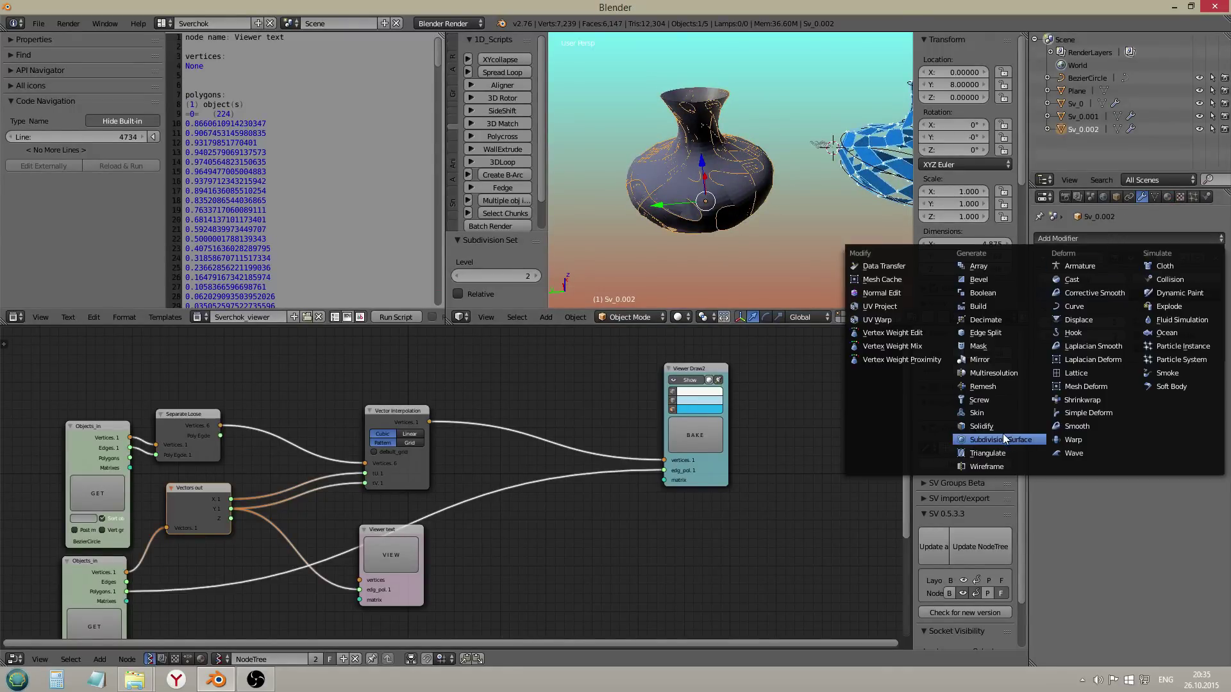
pyautogui.click(1002, 433)
pyautogui.scroll(3, 665, 199)
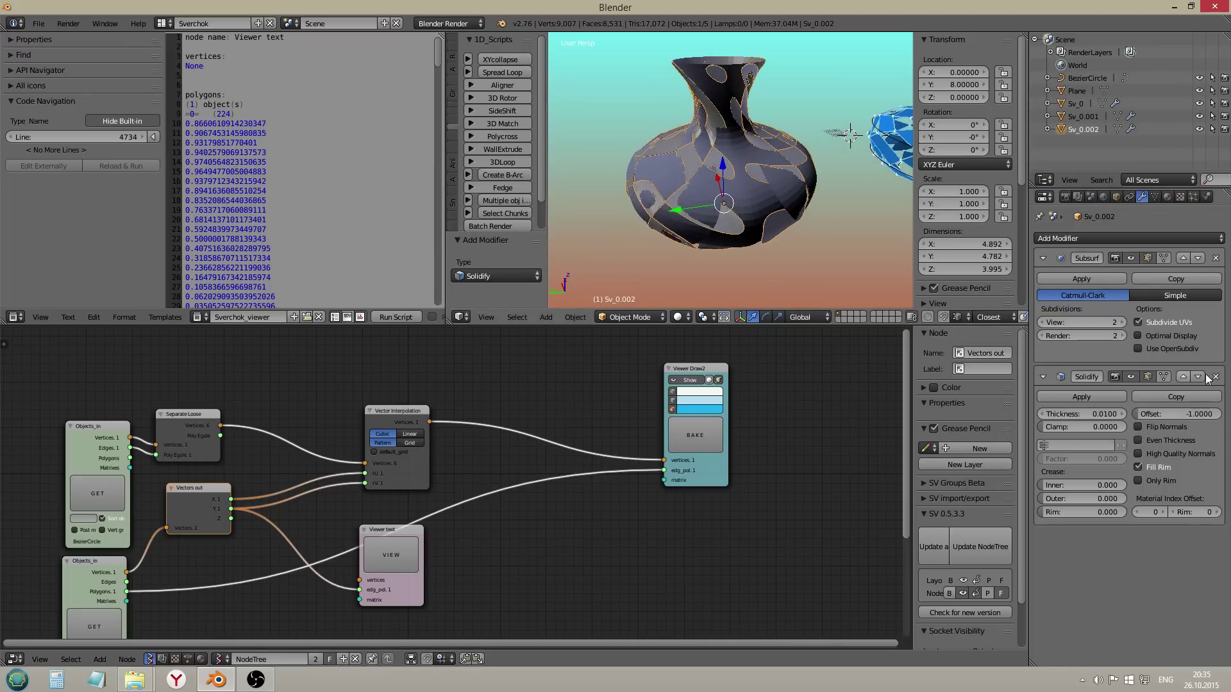
pyautogui.moveTo(1090, 414)
pyautogui.mouseDown()
pyautogui.moveTo(1135, 414)
pyautogui.moveTo(1072, 415)
pyautogui.mouseUp()
# Step: Add a Solidify modifier to Sv_0 and adjust its thickness
pyautogui.rightClick(769, 182)
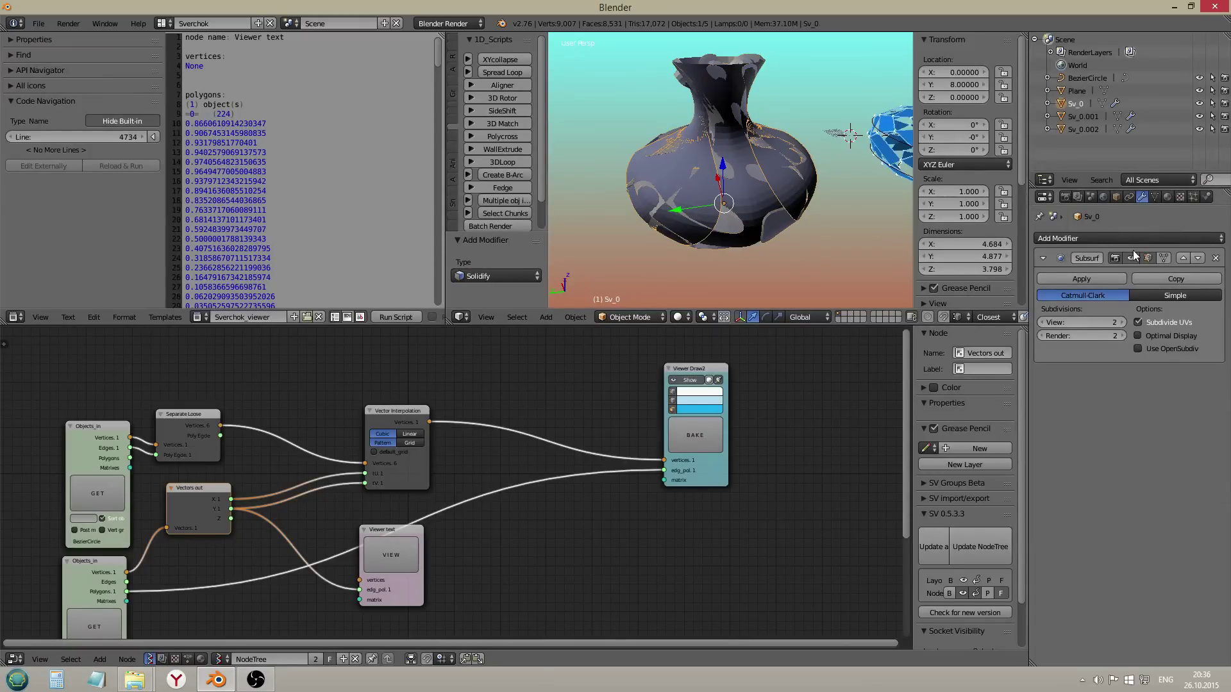
pyautogui.click(1133, 239)
pyautogui.click(1010, 440)
pyautogui.moveTo(1081, 417); pyautogui.dragTo(1102, 417)
pyautogui.moveTo(746, 255); pyautogui.dragTo(743, 212, button='middle')
pyautogui.moveTo(1086, 414); pyautogui.dragTo(1121, 414)
# Step: Shrink Sv_0.001's whole mesh in X and Y in Edit Mode to about 4.13 by 4.03
pyautogui.rightClick(800, 202)
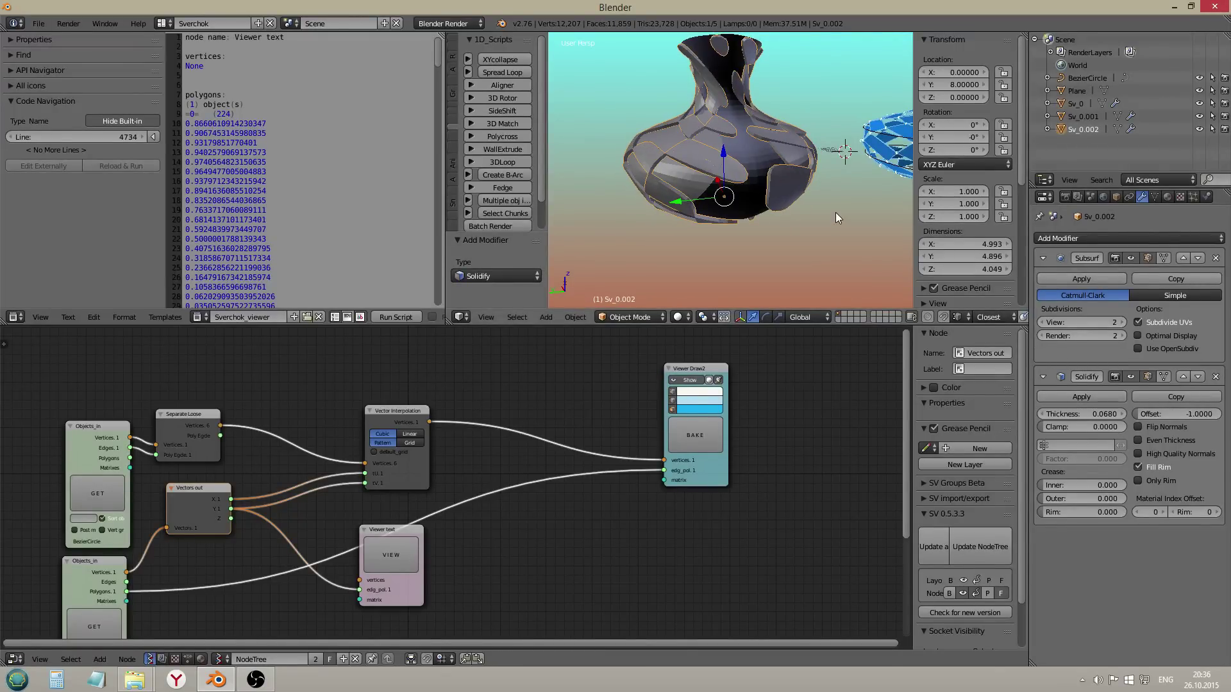
pyautogui.rightClick(772, 164)
pyautogui.press('Tab')
pyautogui.press('a')
pyautogui.press('a')
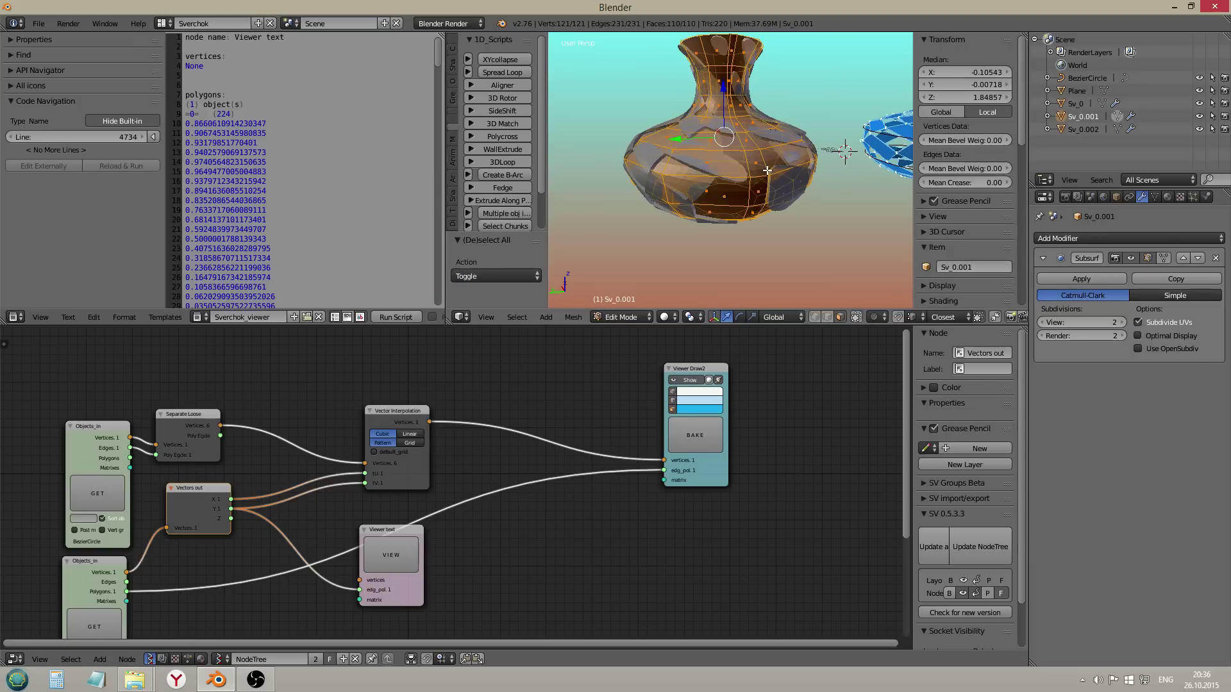
pyautogui.press('a')
pyautogui.moveTo(741, 172); pyautogui.dragTo(826, 213, button='middle')
pyautogui.press('a')
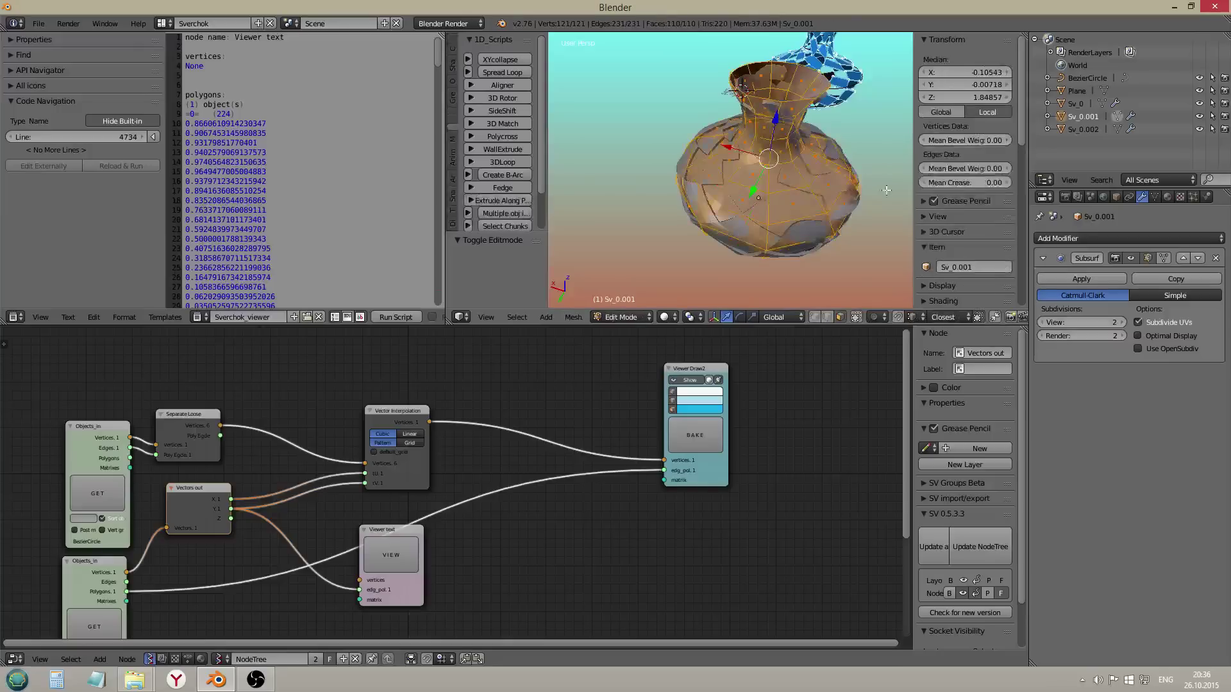
pyautogui.press('a')
pyautogui.press('a')
pyautogui.moveTo(907, 206); pyautogui.dragTo(673, 130, button='middle')
pyautogui.press('Tab')
pyautogui.press('a')
# Step: Enlarge Sv_0.001's mesh in X and Y in Edit Mode to about 4.64 by 4.53
pyautogui.scroll(5, 674, 129)
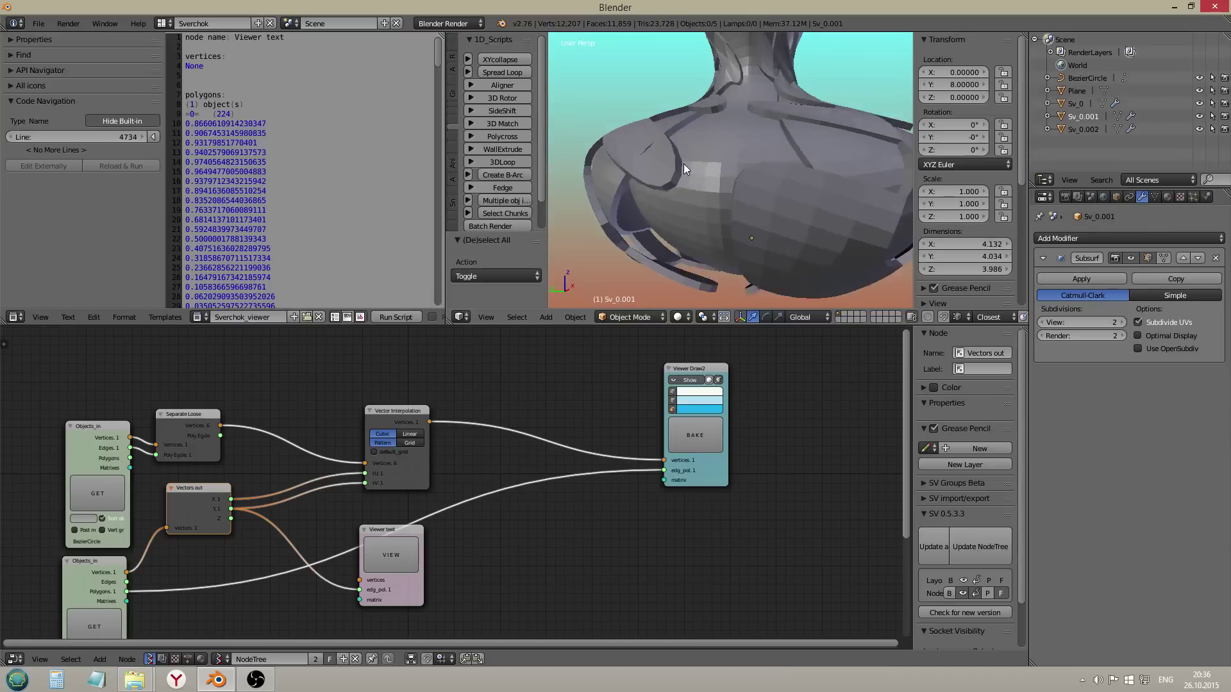
pyautogui.press('Tab')
pyautogui.press('s')
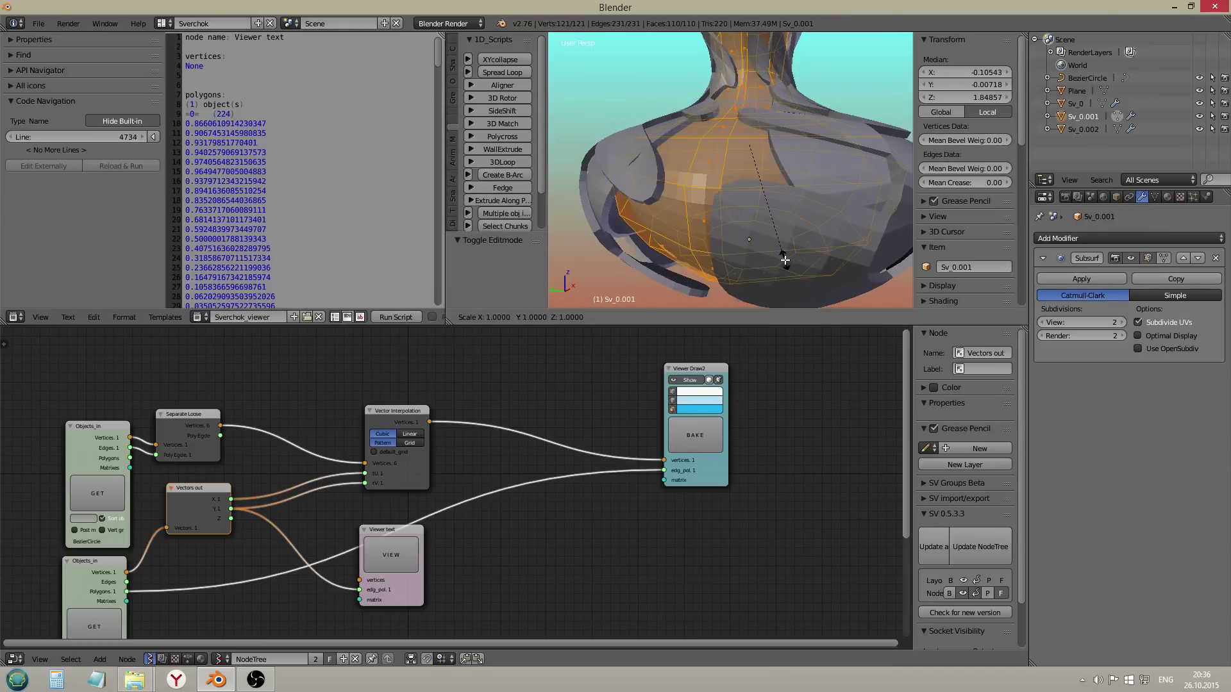
pyautogui.click(786, 271)
pyautogui.press('Tab')
# Step: Add a new material to Sv_0.001 with a pale blue diffuse colour of about R 0.361, G 0.428, B 0.800
pyautogui.scroll(-5, 786, 267)
pyautogui.moveTo(786, 266); pyautogui.dragTo(786, 183, button='middle')
pyautogui.scroll(4, 786, 183)
pyautogui.click(1168, 196)
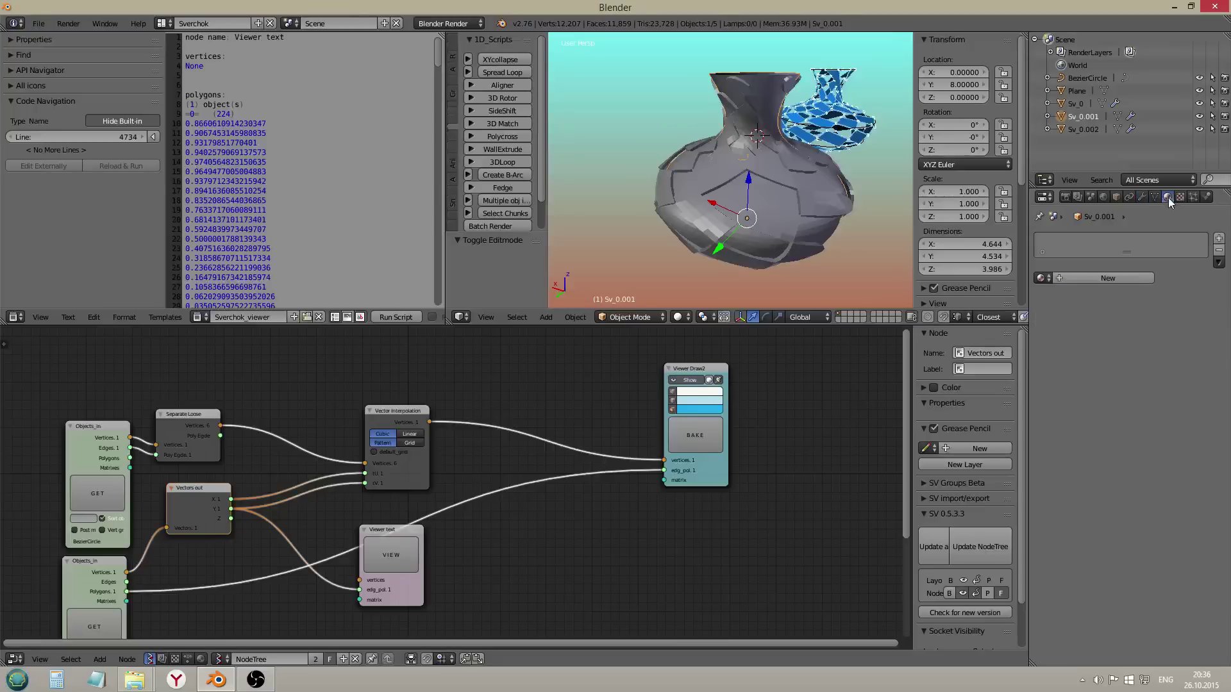
pyautogui.click(1063, 279)
pyautogui.click(1086, 422)
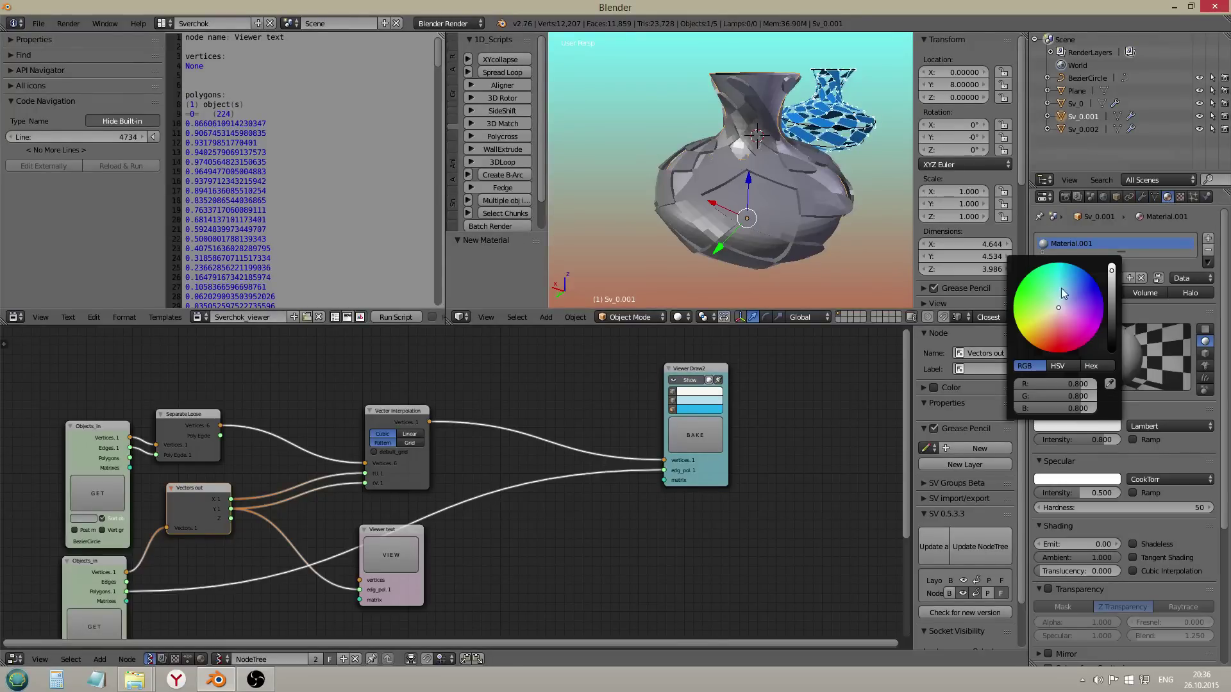
pyautogui.click(1070, 292)
pyautogui.moveTo(836, 204); pyautogui.dragTo(1186, 432, button='middle')
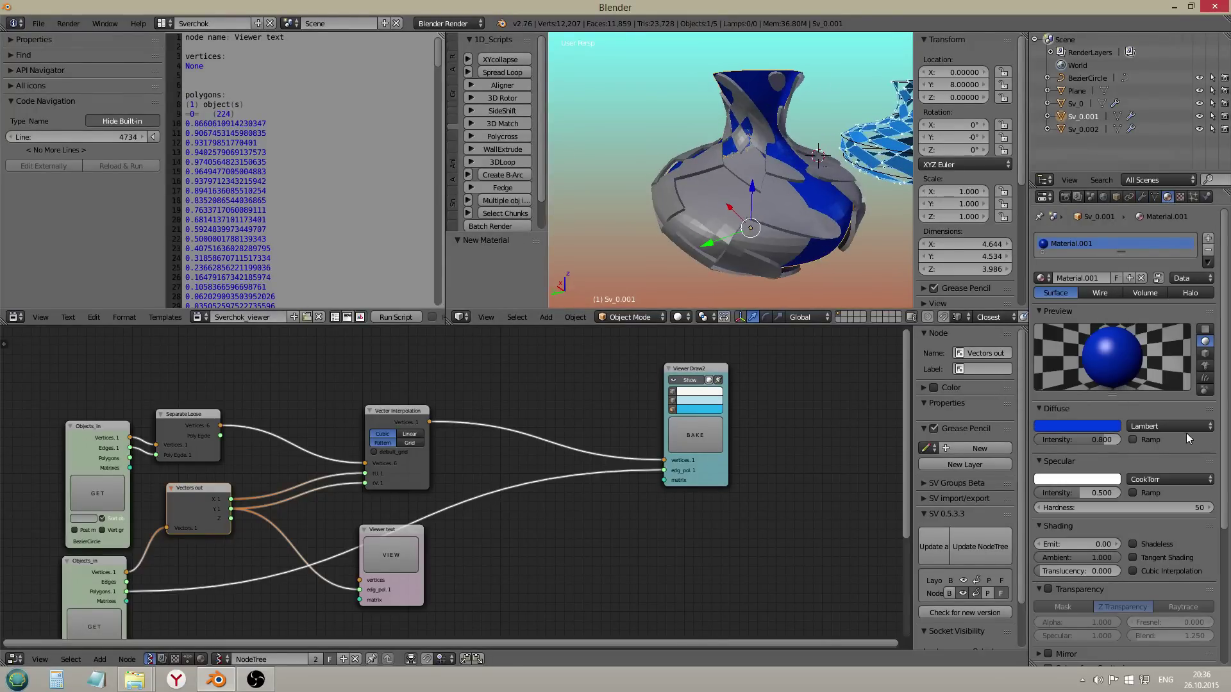
pyautogui.click(1097, 425)
pyautogui.click(1071, 299)
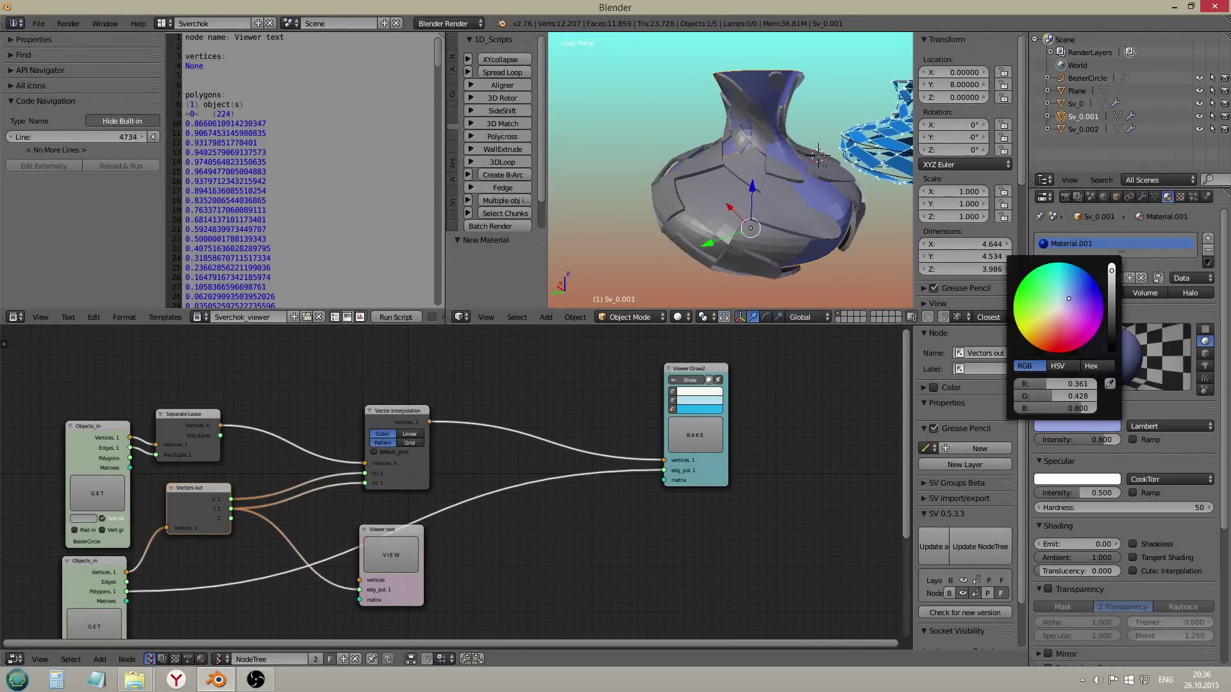
# Step: Add a new material to Sv_0.002 with a red diffuse colour
pyautogui.rightClick(775, 217)
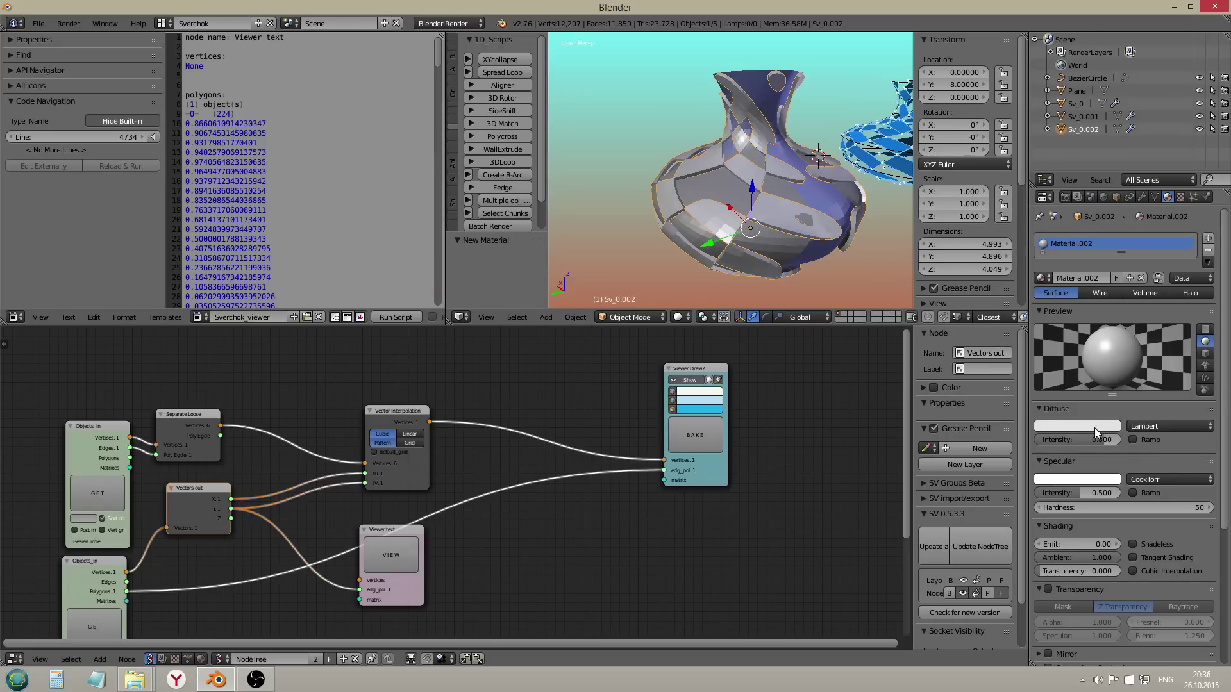
pyautogui.click(1095, 426)
pyautogui.click(1075, 288)
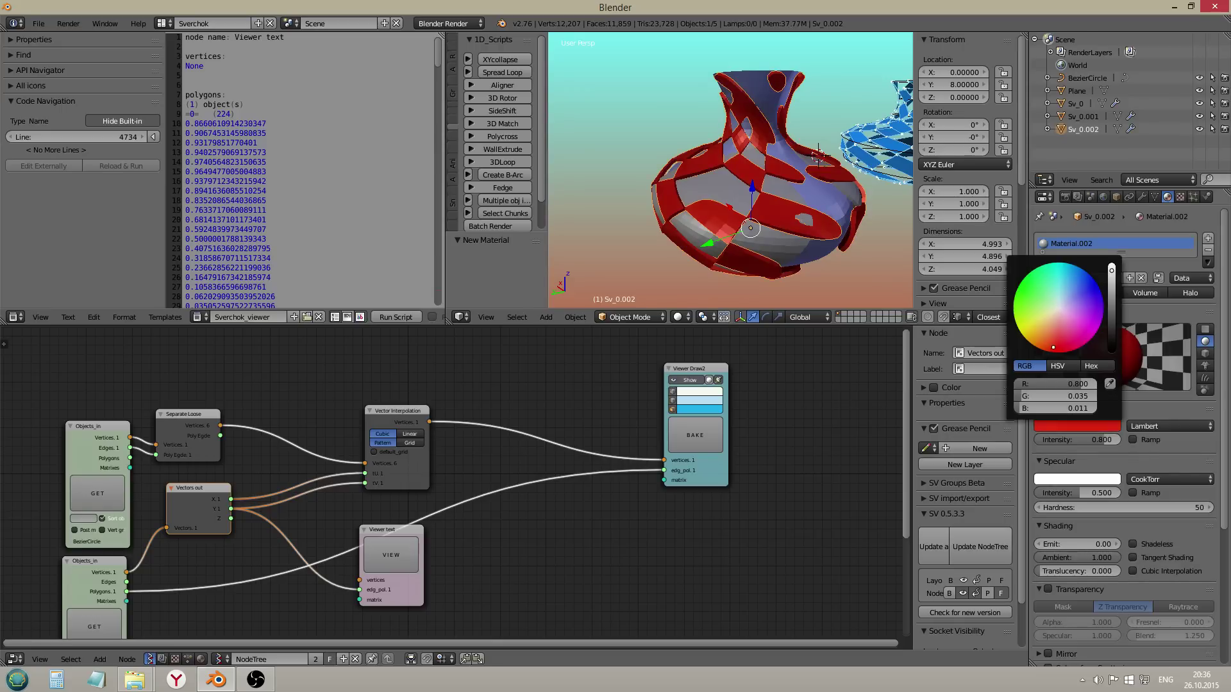
# Step: Add a new material to Sv_0 with a bright green diffuse colour
pyautogui.rightClick(671, 192)
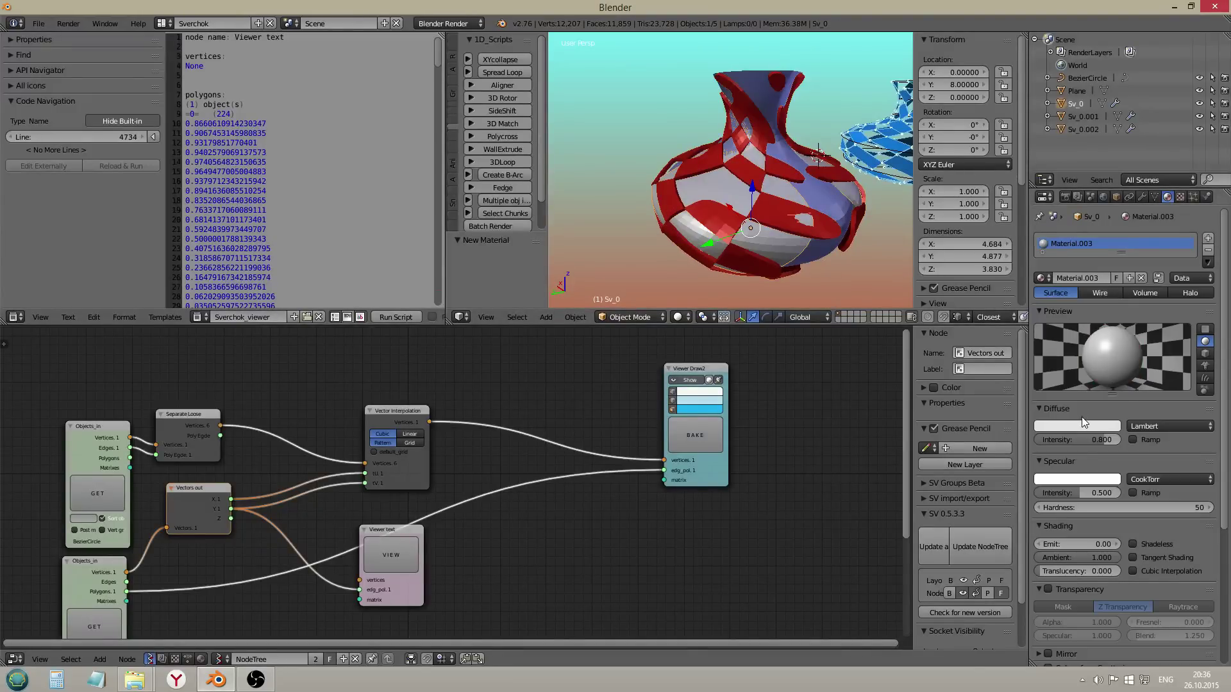
pyautogui.click(1084, 425)
pyautogui.click(1031, 302)
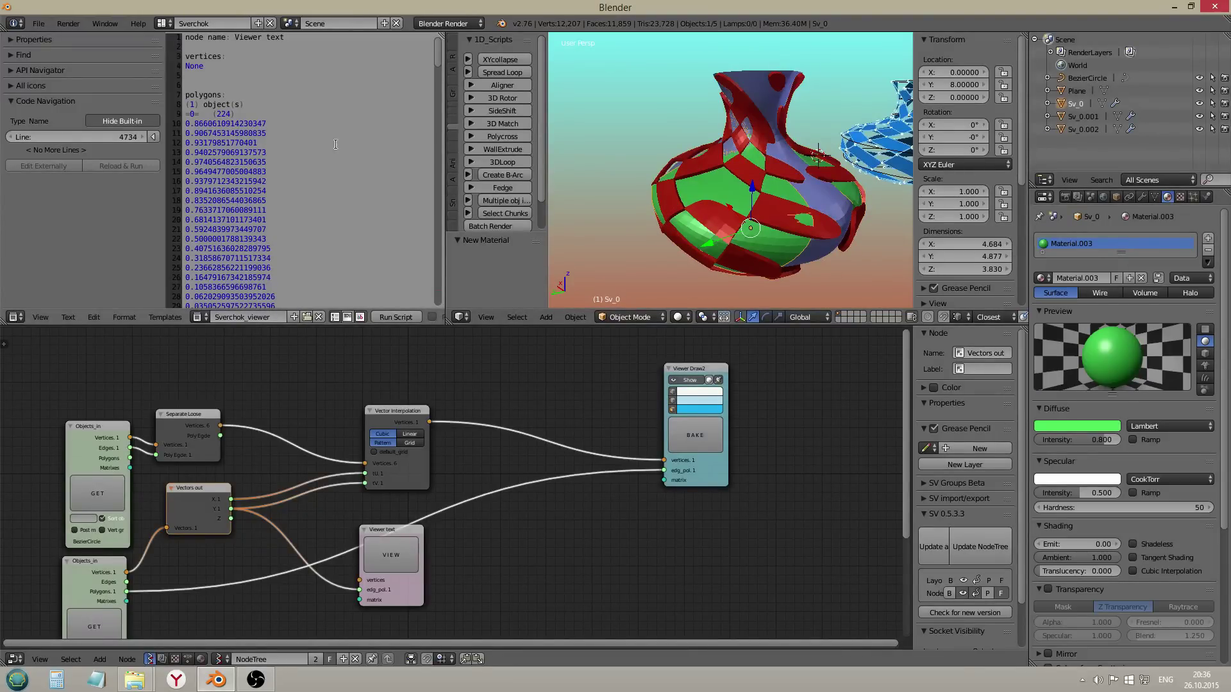
# Step: Set the Solidify thickness of the red Sv_0.002 to 0.0830
pyautogui.rightClick(759, 204)
pyautogui.moveTo(748, 219); pyautogui.dragTo(777, 233, button='middle')
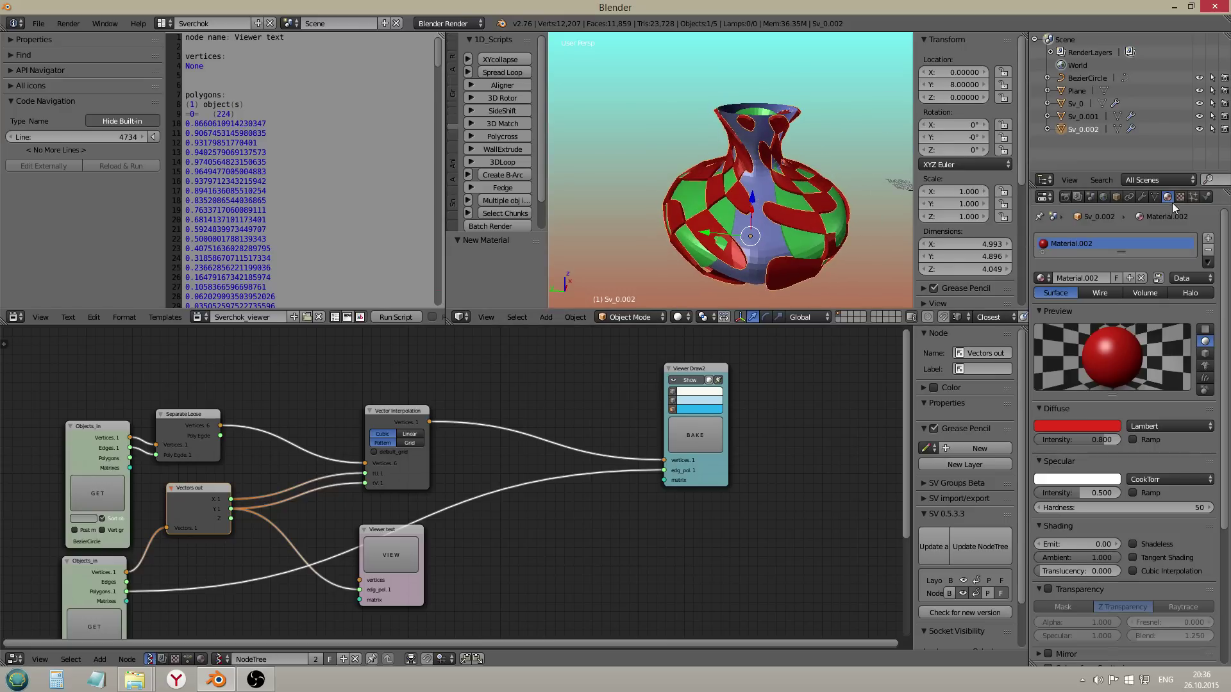
pyautogui.press('a')
pyautogui.moveTo(683, 140); pyautogui.dragTo(770, 196, button='middle')
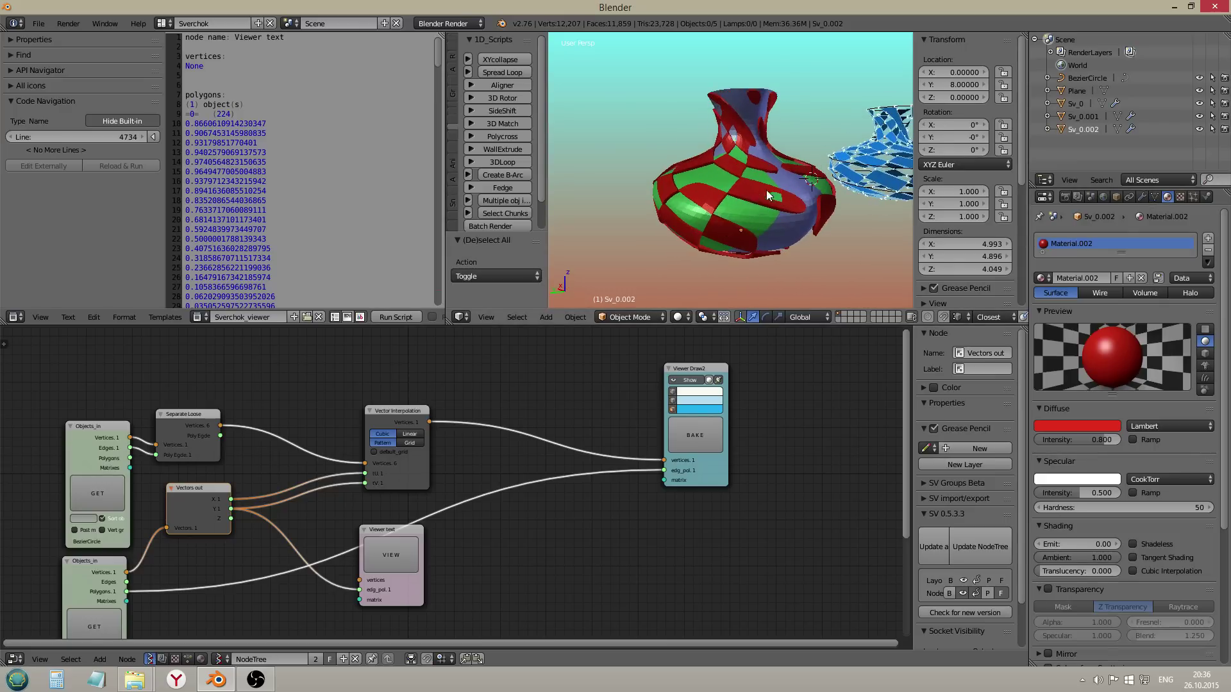
pyautogui.rightClick(767, 198)
pyautogui.click(1142, 198)
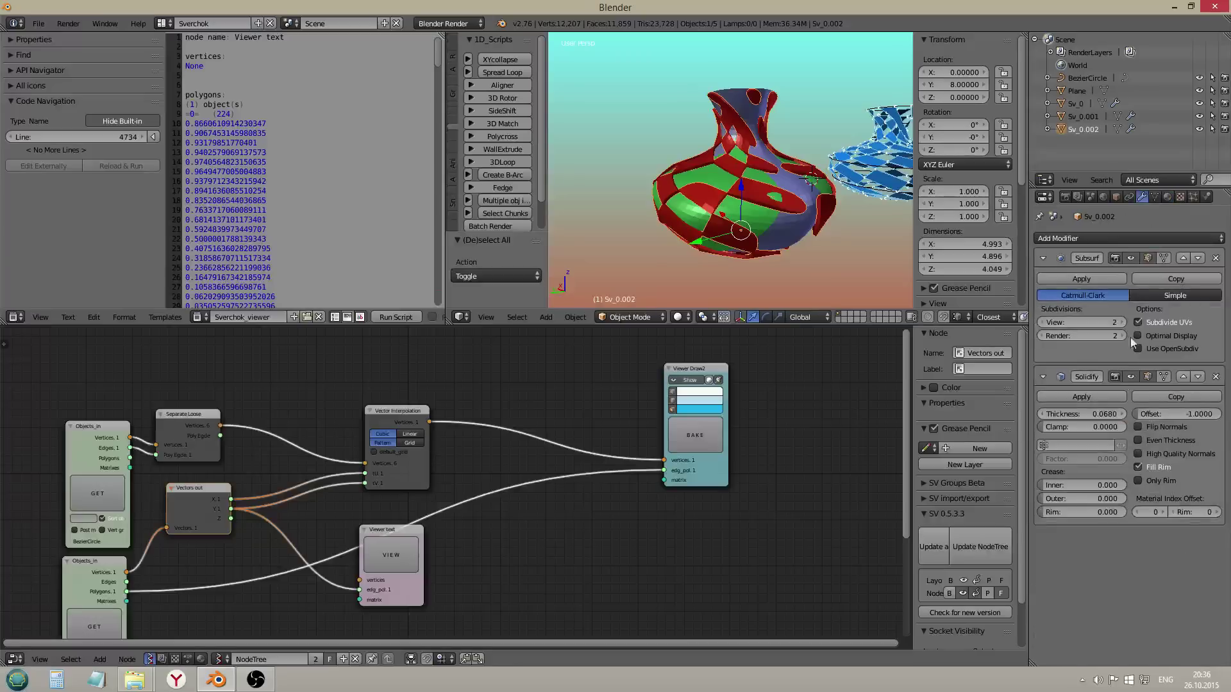
pyautogui.moveTo(1093, 413); pyautogui.dragTo(1106, 414)
# Step: Select all three baked vase objects and apply Shade Smooth to them
pyautogui.moveTo(718, 180); pyautogui.dragTo(744, 218, button='middle')
pyautogui.press('a')
pyautogui.press('a')
pyautogui.press('space')
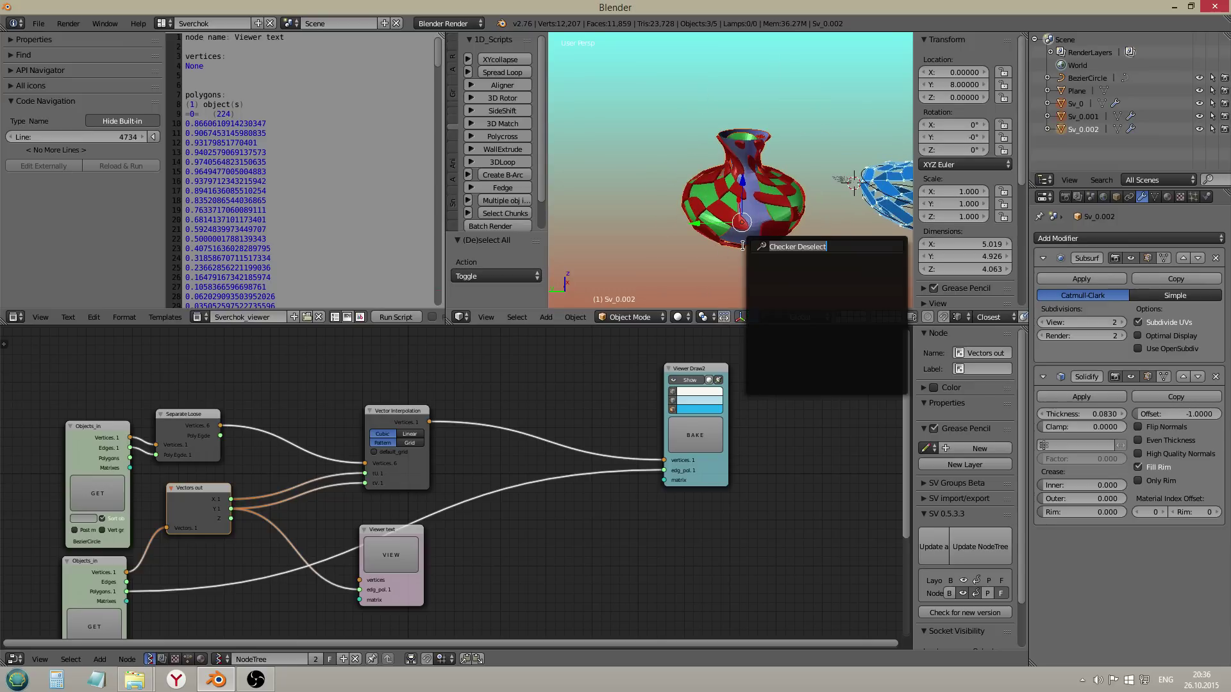
pyautogui.write('smooth')
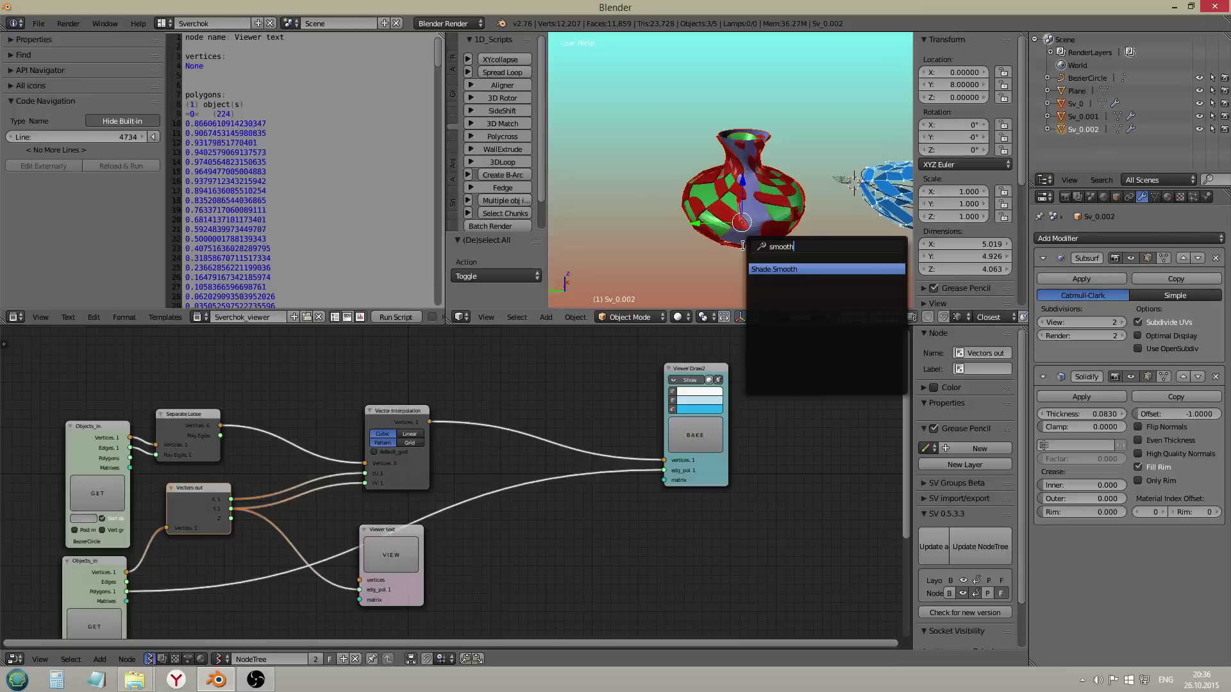
pyautogui.press('Return')
# Step: Select the red Sv_0.002 vase layer and add an Edge Split modifier to it
pyautogui.click(1098, 238)
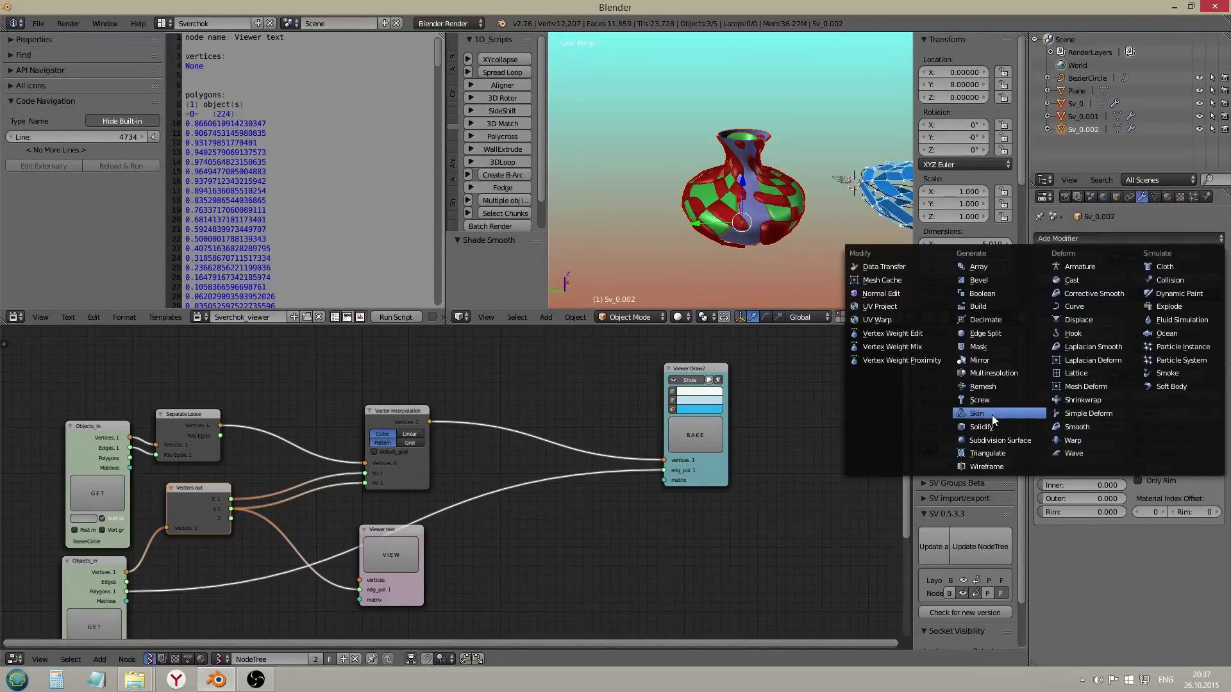
pyautogui.click(993, 443)
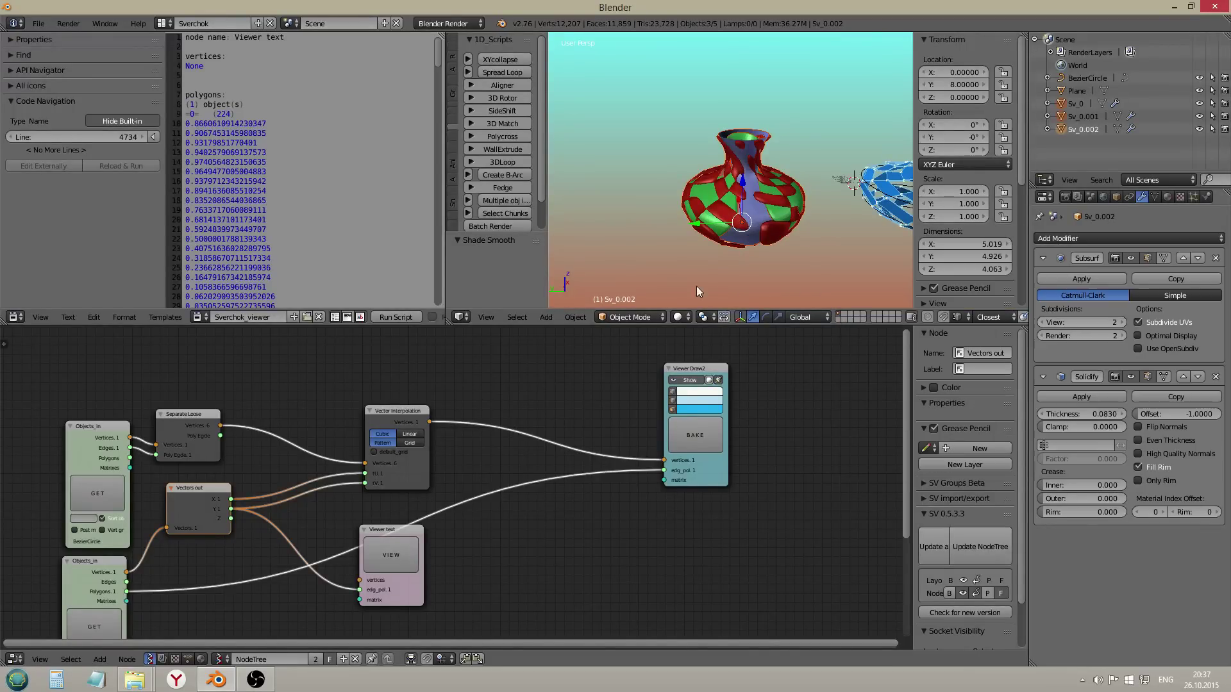
pyautogui.rightClick(772, 233)
pyautogui.click(1131, 239)
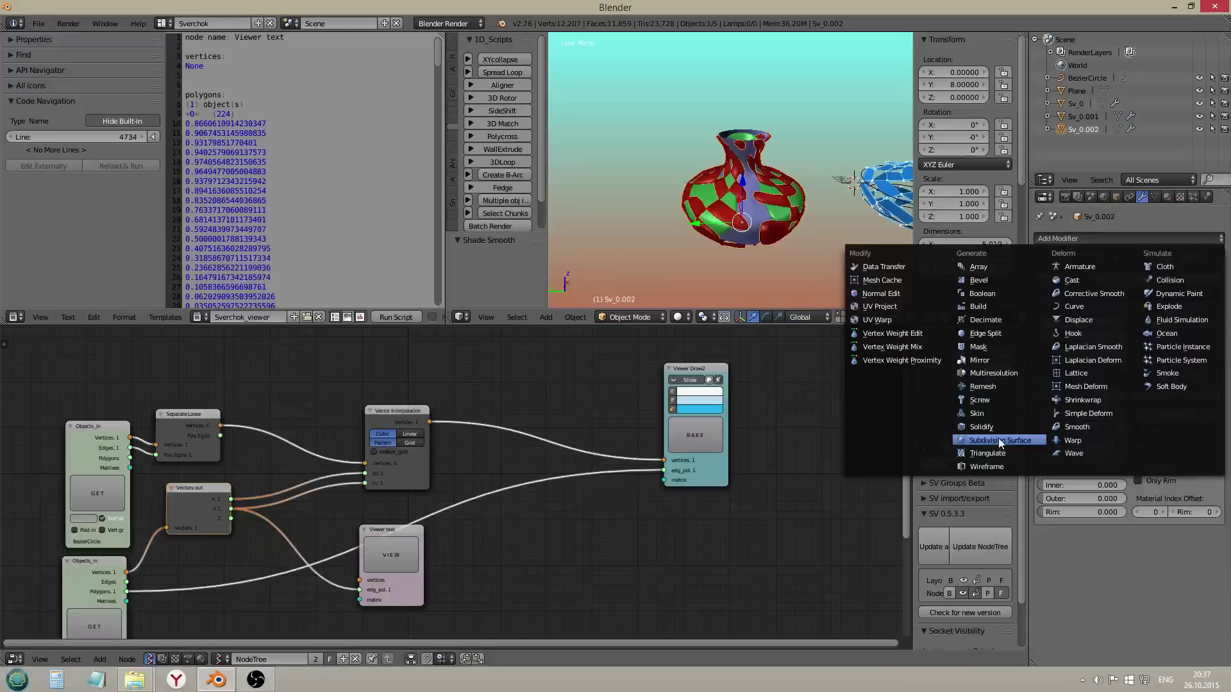
pyautogui.click(985, 333)
pyautogui.scroll(3, 737, 206)
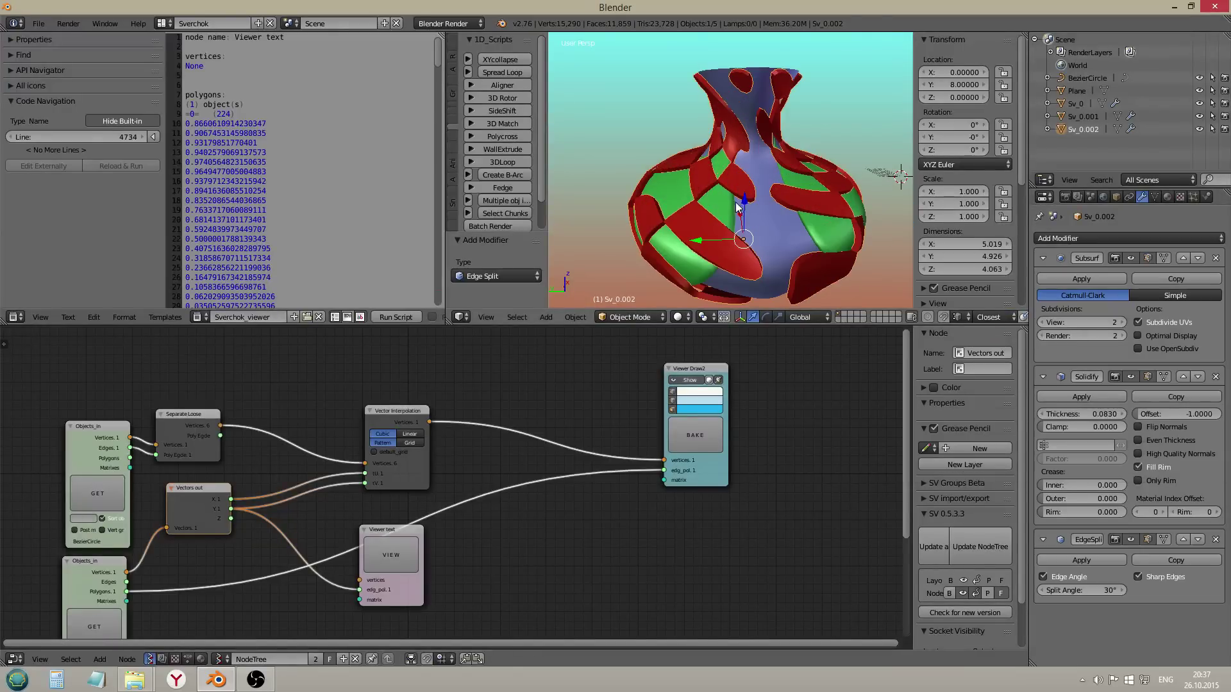
# Step: Add an Edge Split modifier to the green Sv_0 vase layer, then clear the object selection
pyautogui.rightClick(822, 243)
pyautogui.click(1121, 238)
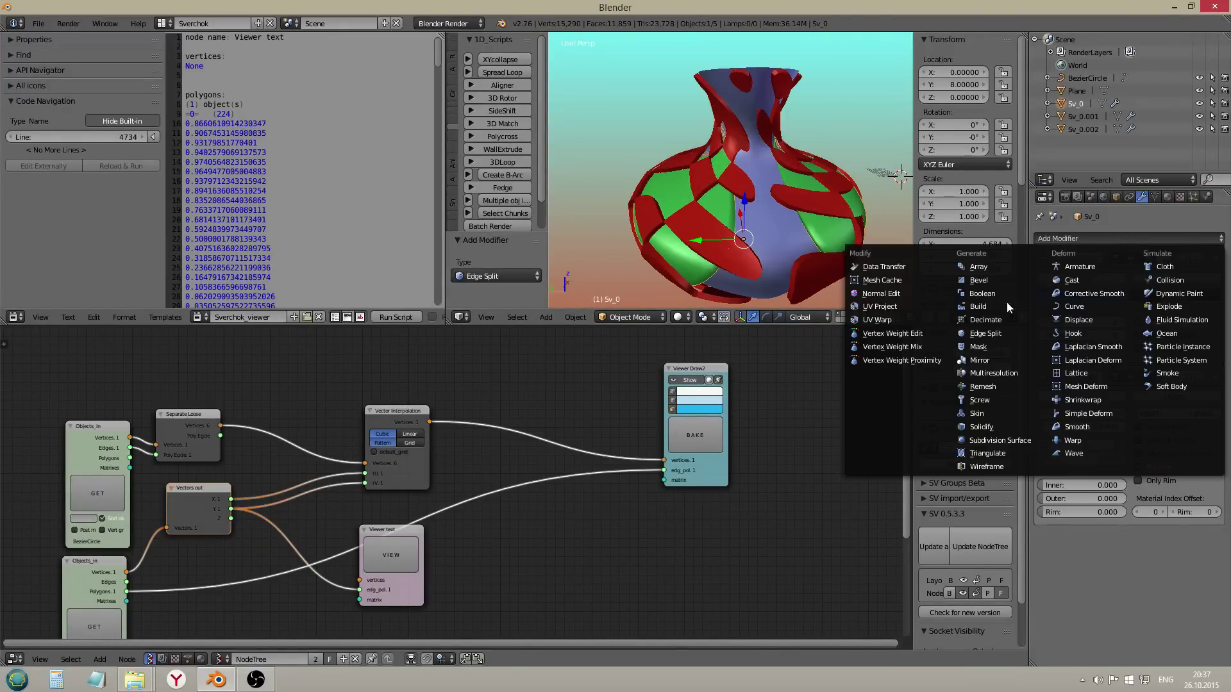
pyautogui.click(995, 334)
pyautogui.rightClick(784, 211)
pyautogui.scroll(-3, 784, 211)
pyautogui.press('a')
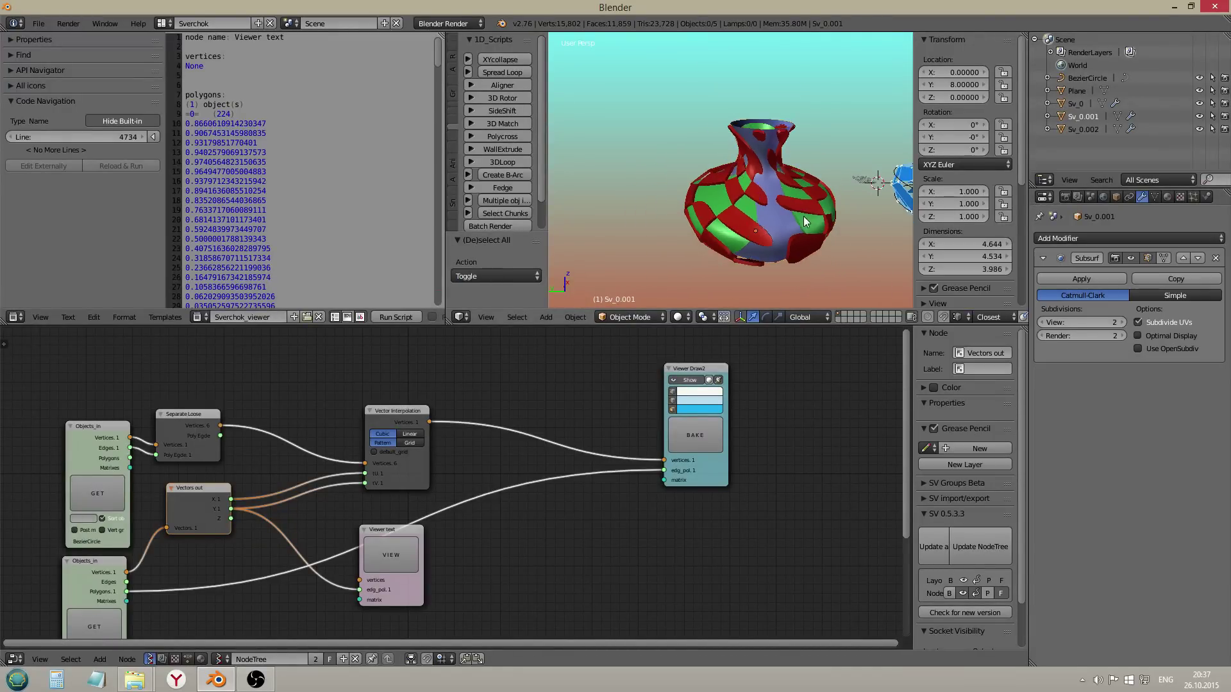
# Step: Delete the blue-violet vase layer Sv_0.001
pyautogui.moveTo(780, 192); pyautogui.dragTo(873, 225, button='middle')
pyautogui.rightClick(764, 215)
pyautogui.press('KP_Decimal')
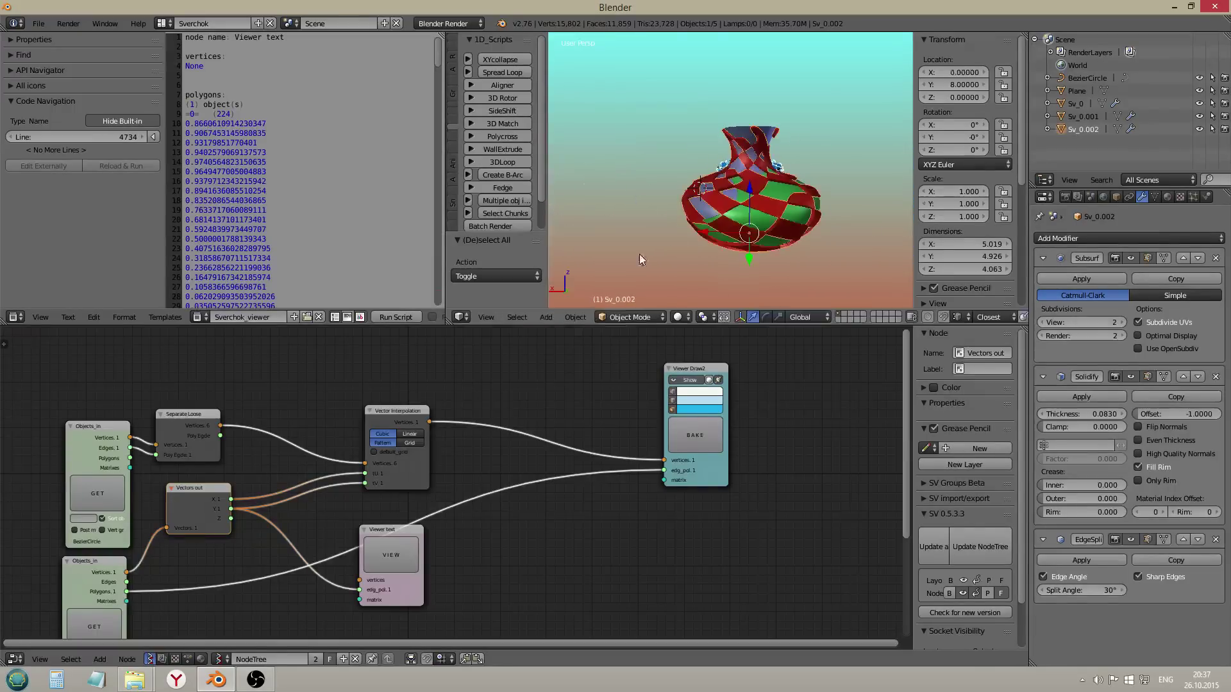
pyautogui.press('x')
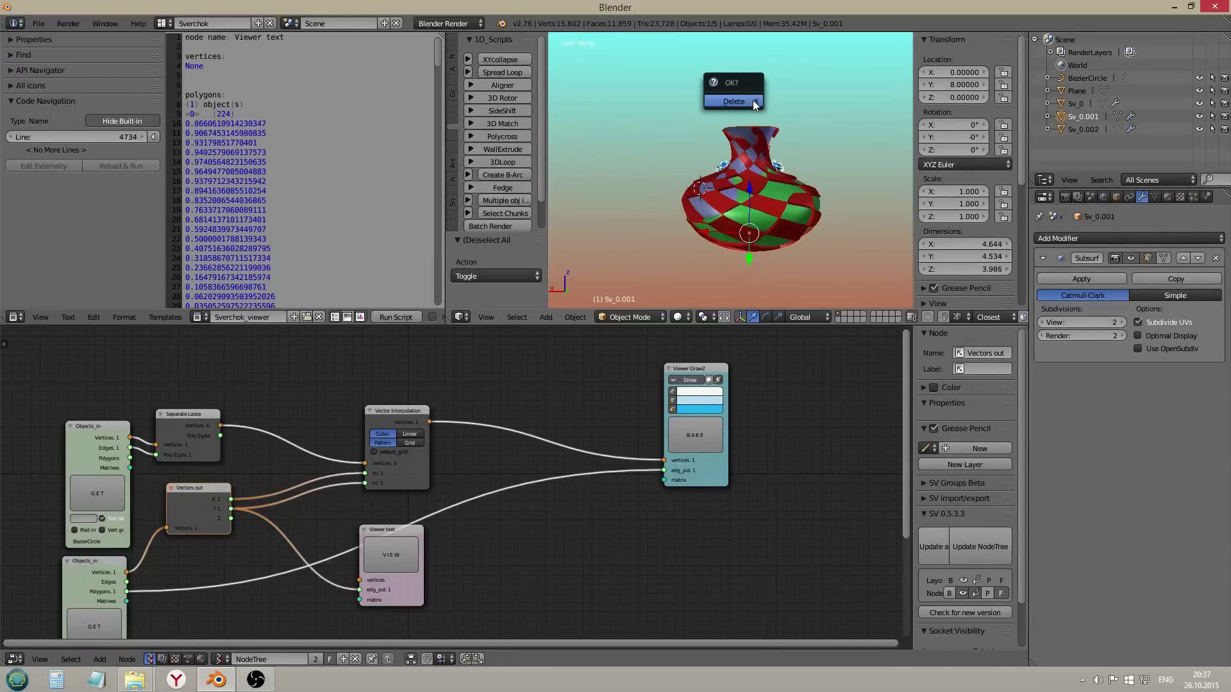
pyautogui.click(753, 100)
# Step: Set the Solidify thickness of the red Sv_0.002 to -0.0830 and that of the green Sv_0 to -0.0600
pyautogui.scroll(2, 752, 183)
pyautogui.scroll(-2, 749, 183)
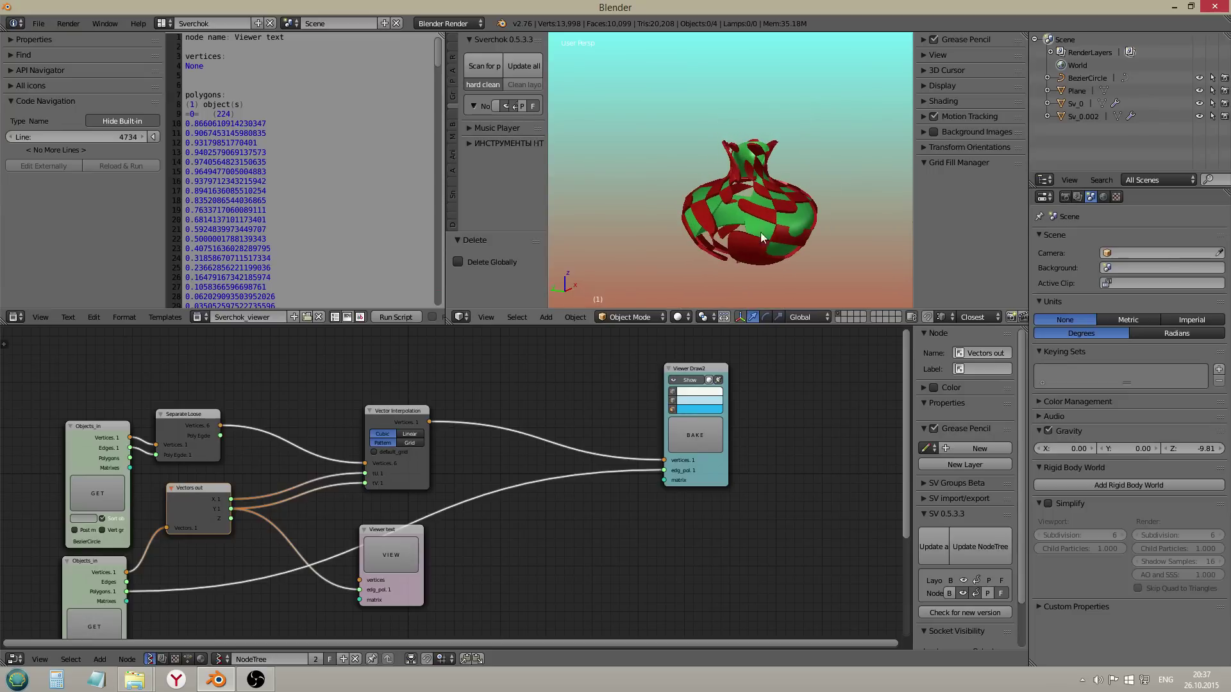
pyautogui.rightClick(760, 232)
pyautogui.press('-')
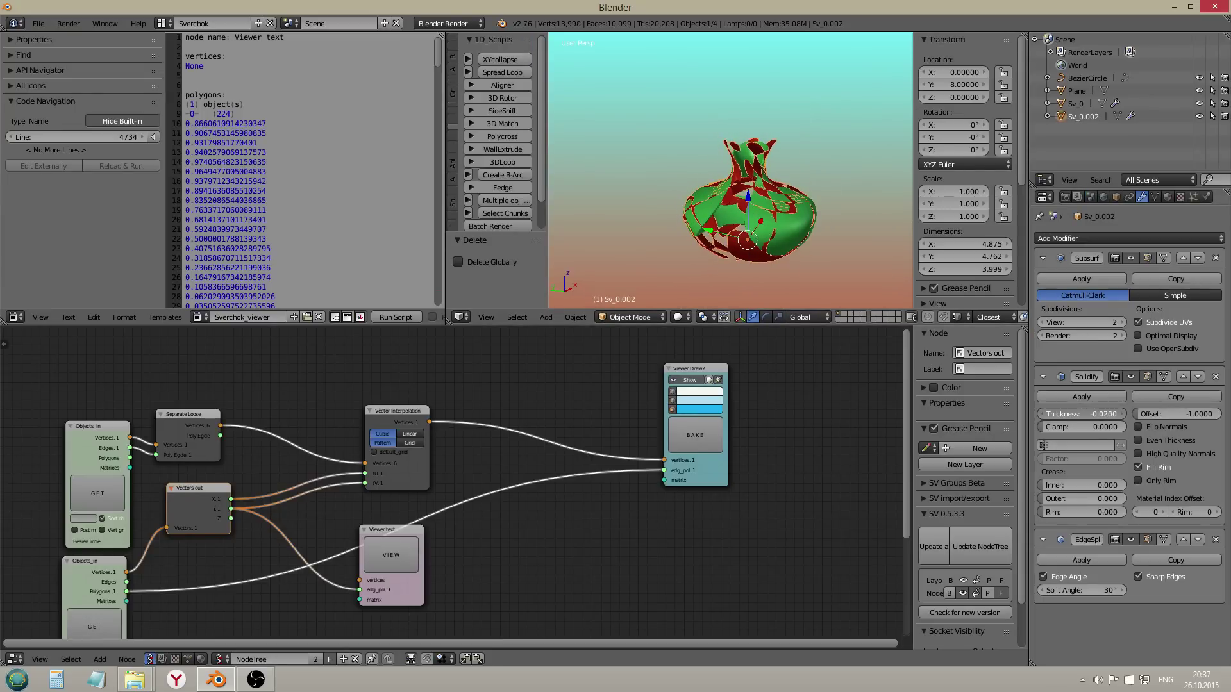
pyautogui.rightClick(790, 231)
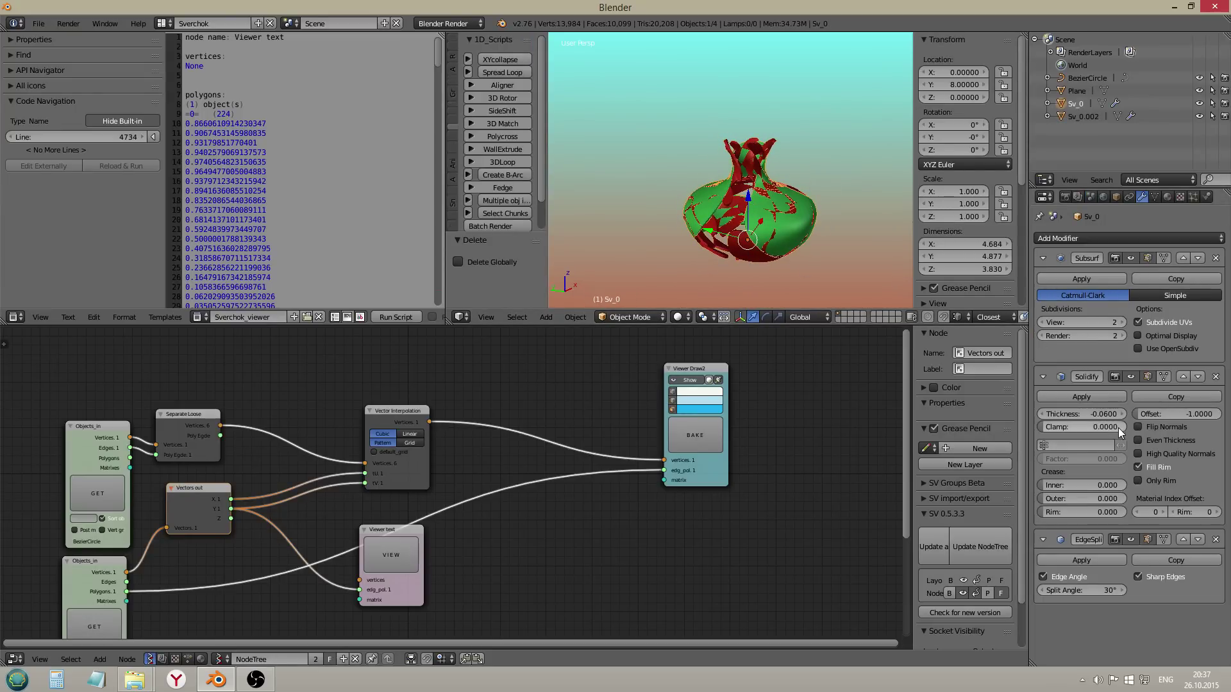
pyautogui.moveTo(1081, 414); pyautogui.dragTo(1093, 413)
pyautogui.moveTo(769, 214); pyautogui.dragTo(800, 193, button='middle')
pyautogui.scroll(5, 850, 163)
pyautogui.rightClick(711, 184)
pyautogui.scroll(-8, 710, 184)
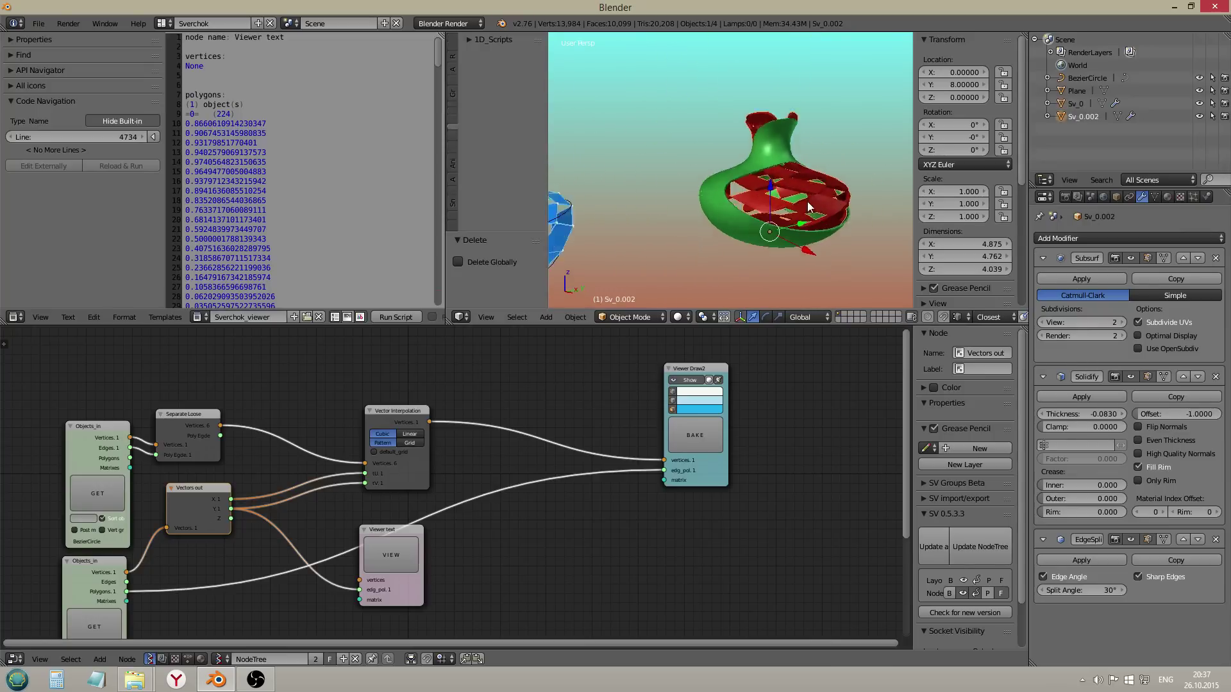
# Step: Add a Bezier curve to the scene and move it about -8.45 units along X, clear of the vases
pyautogui.moveTo(715, 192); pyautogui.dragTo(807, 158, button='middle')
pyautogui.scroll(4, 770, 195)
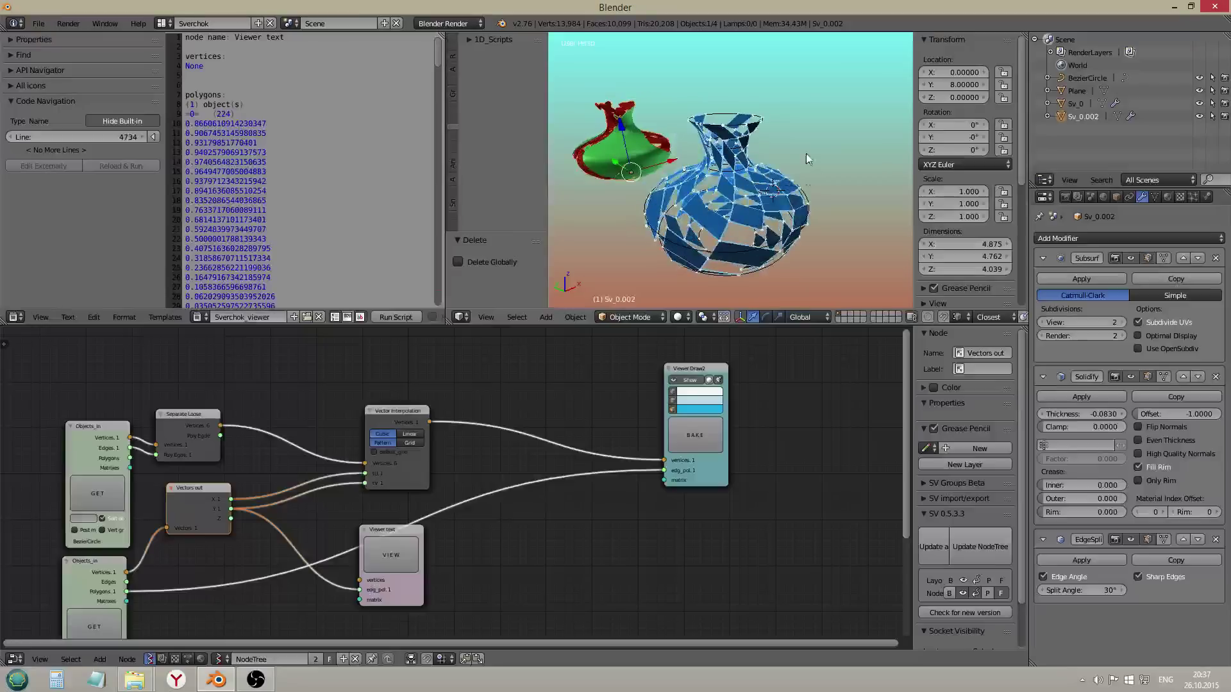
pyautogui.scroll(-5, 736, 218)
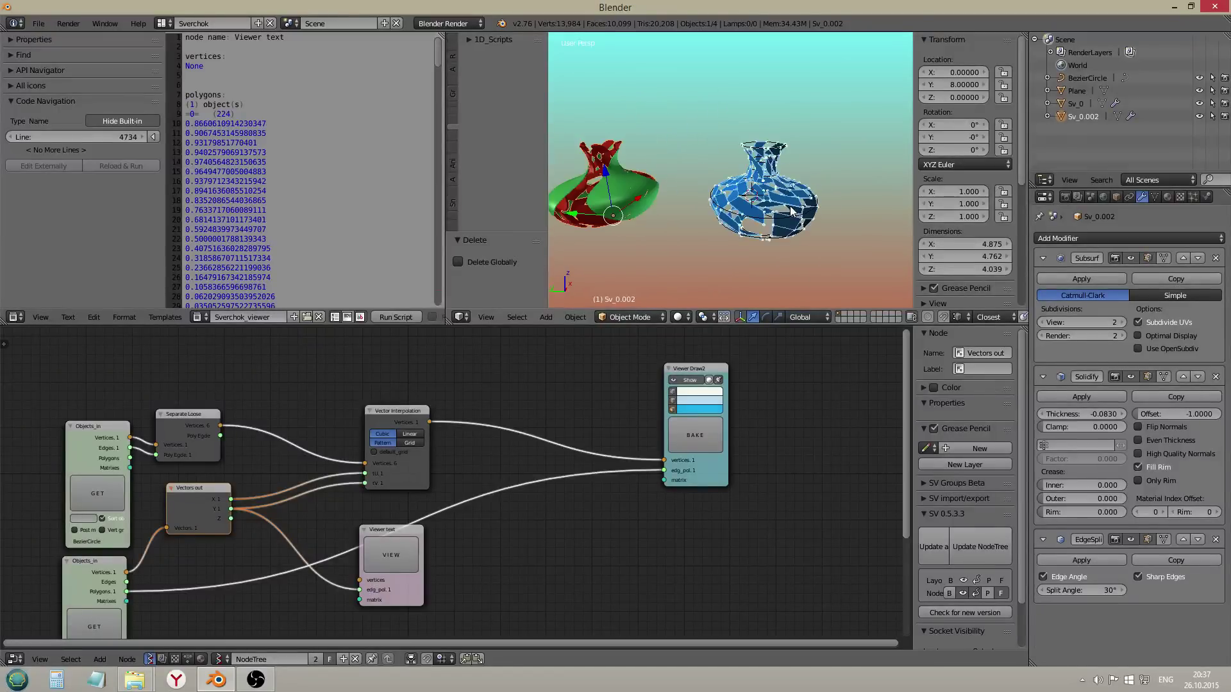
pyautogui.moveTo(744, 229); pyautogui.dragTo(777, 246, button='middle')
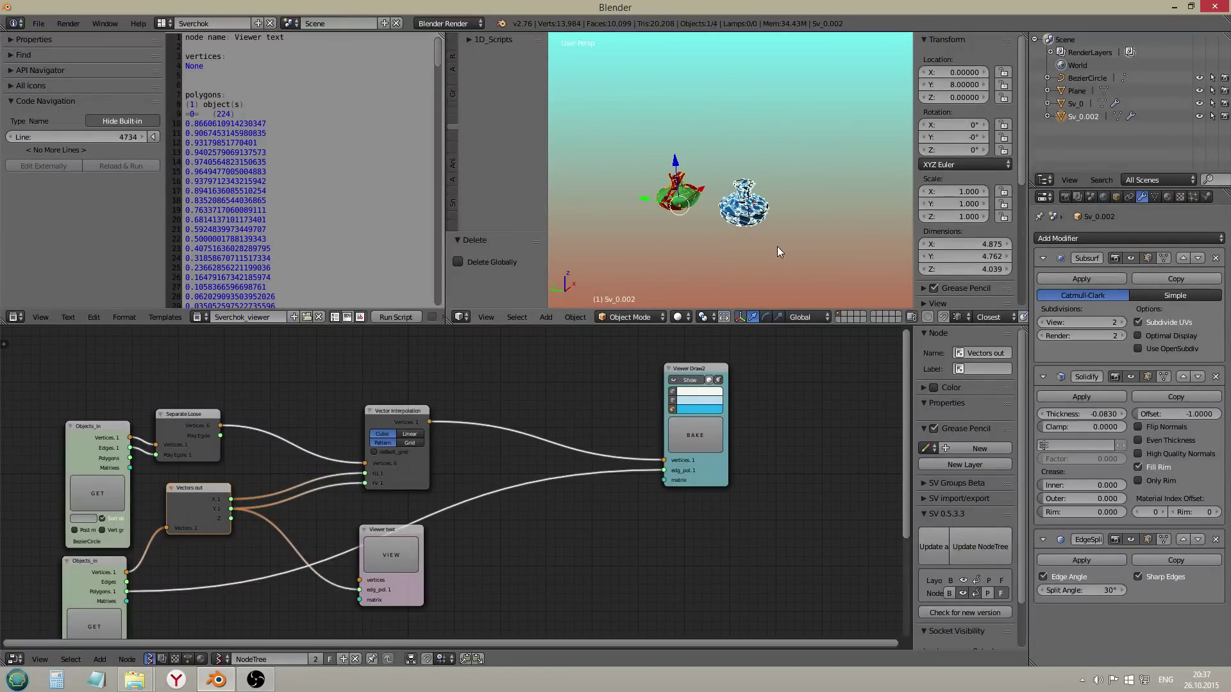
pyautogui.hotkey('shift', 'a')
pyautogui.moveTo(750, 259)
pyautogui.click(819, 261)
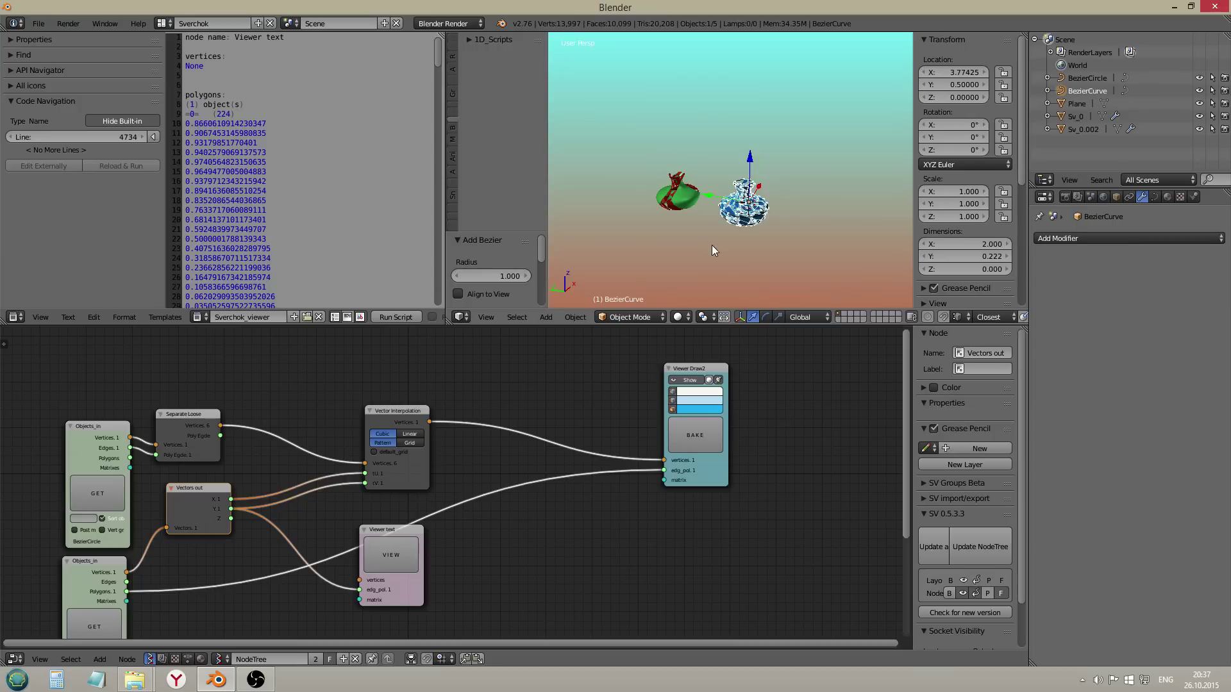
pyautogui.scroll(3, 712, 250)
pyautogui.press('g')
pyautogui.press('x')
pyautogui.click(739, 248)
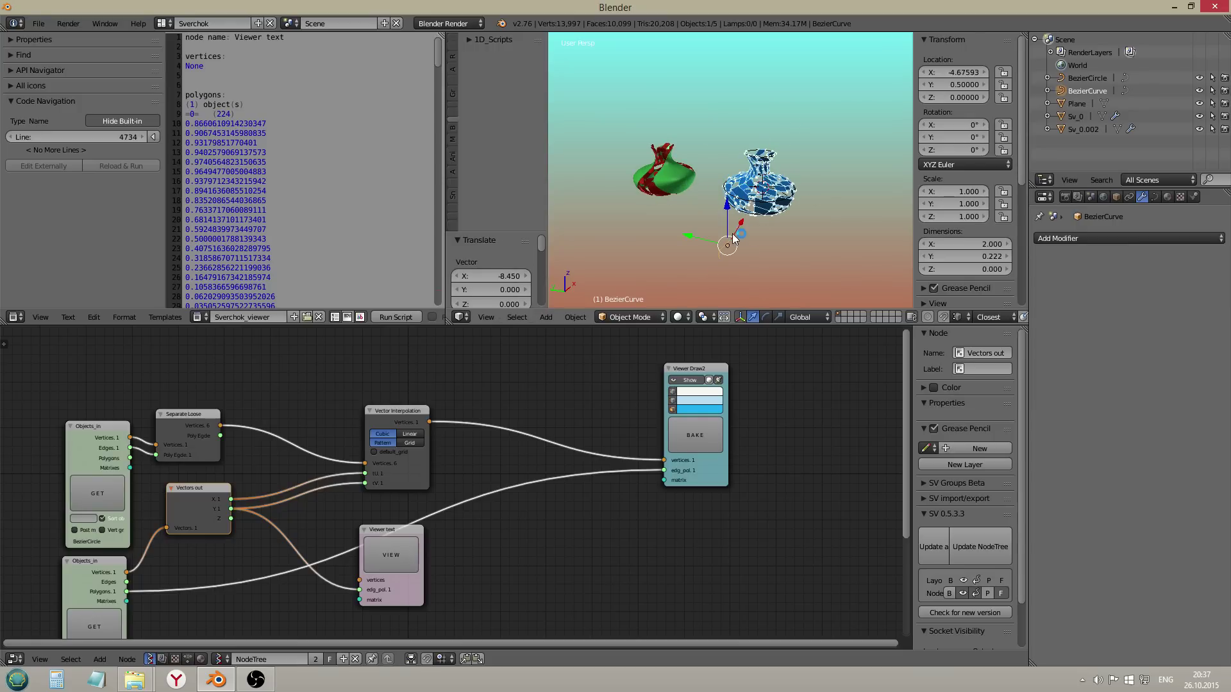
# Step: Rotate the new Bezier curve's points 90° about the X axis in Edit Mode
pyautogui.press('Tab')
pyautogui.press('r')
pyautogui.press('x')
pyautogui.press('9')
pyautogui.press('0')
pyautogui.press('Return')
pyautogui.moveTo(651, 192); pyautogui.dragTo(758, 242, button='middle')
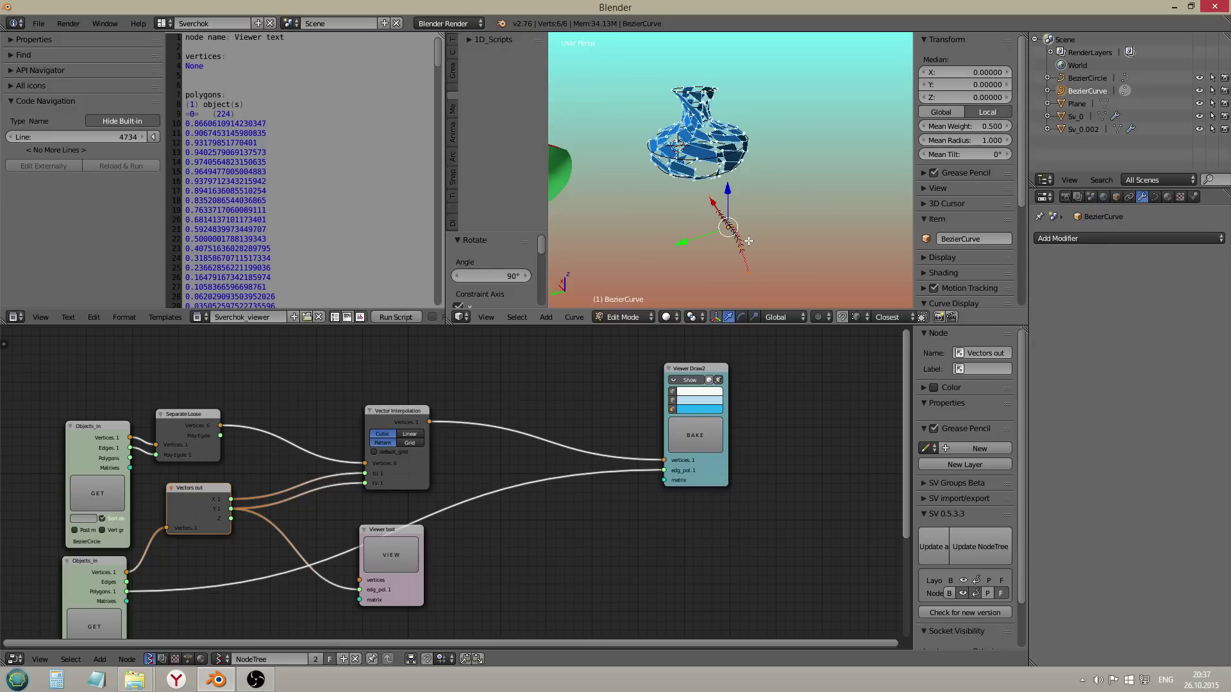
# Step: Duplicate the curve three times within BezierCurve, spacing the copies out to make a row of four splines
pyautogui.hotkey('shift', 'd')
pyautogui.click(780, 237)
pyautogui.hotkey('shift', 'd')
pyautogui.click(830, 224)
pyautogui.hotkey('shift', 'd')
pyautogui.click(856, 220)
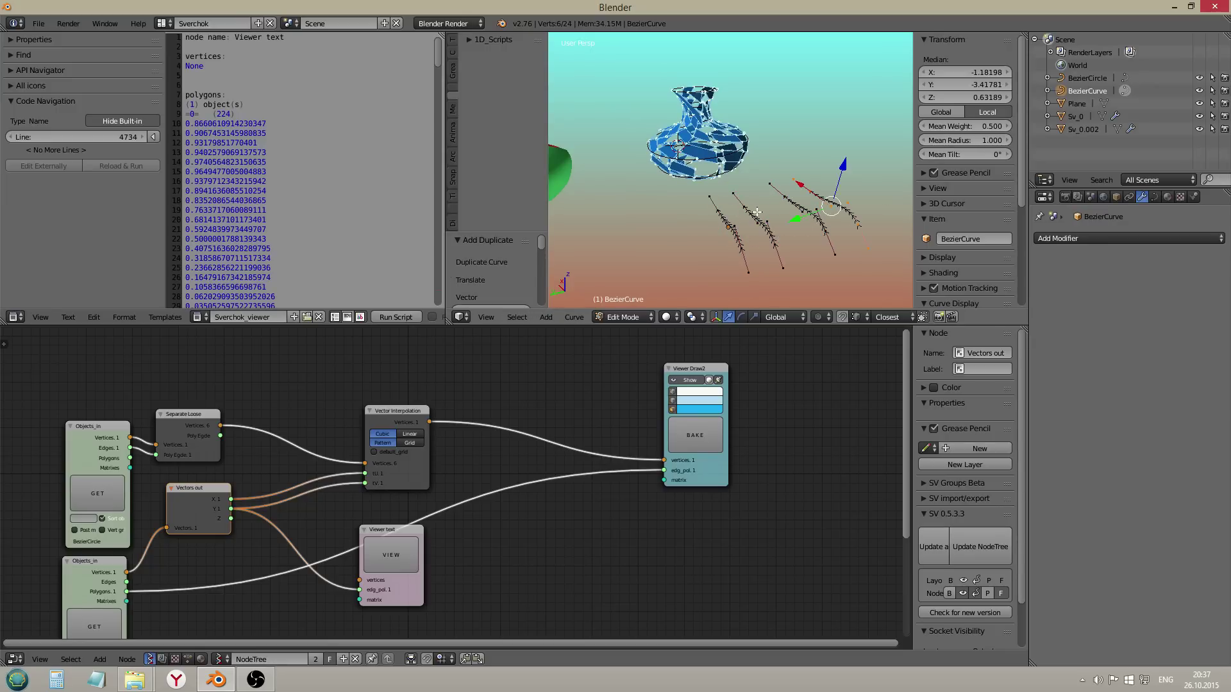
# Step: Move one control point on each of three splines to vary their shapes, then return to Object Mode
pyautogui.rightClick(757, 211)
pyautogui.press('g')
pyautogui.click(801, 230)
pyautogui.rightClick(805, 213)
pyautogui.press('g')
pyautogui.click(796, 151)
pyautogui.rightClick(845, 202)
pyautogui.press('g')
pyautogui.click(834, 207)
pyautogui.press('Tab')
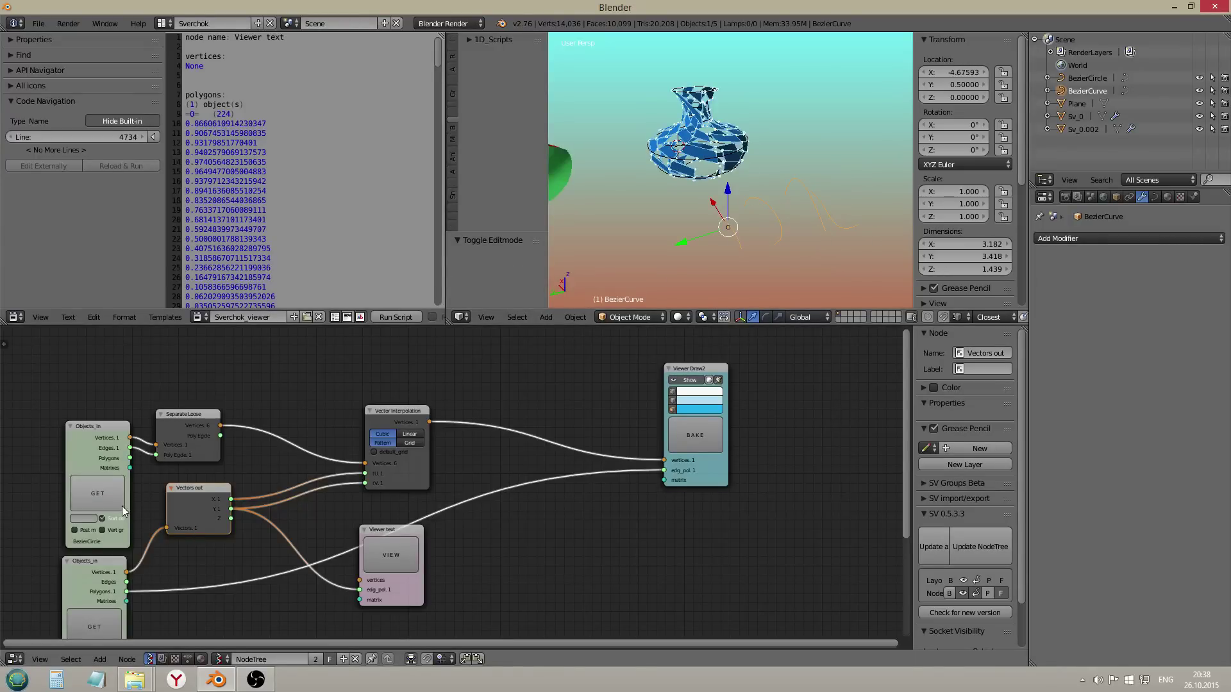
# Step: Load BezierCurve into the Objects in node that feeds Separate Loose, replacing BezierCircle
pyautogui.click(107, 495)
pyautogui.moveTo(836, 174); pyautogui.dragTo(756, 183, button='middle')
pyautogui.click(410, 413)
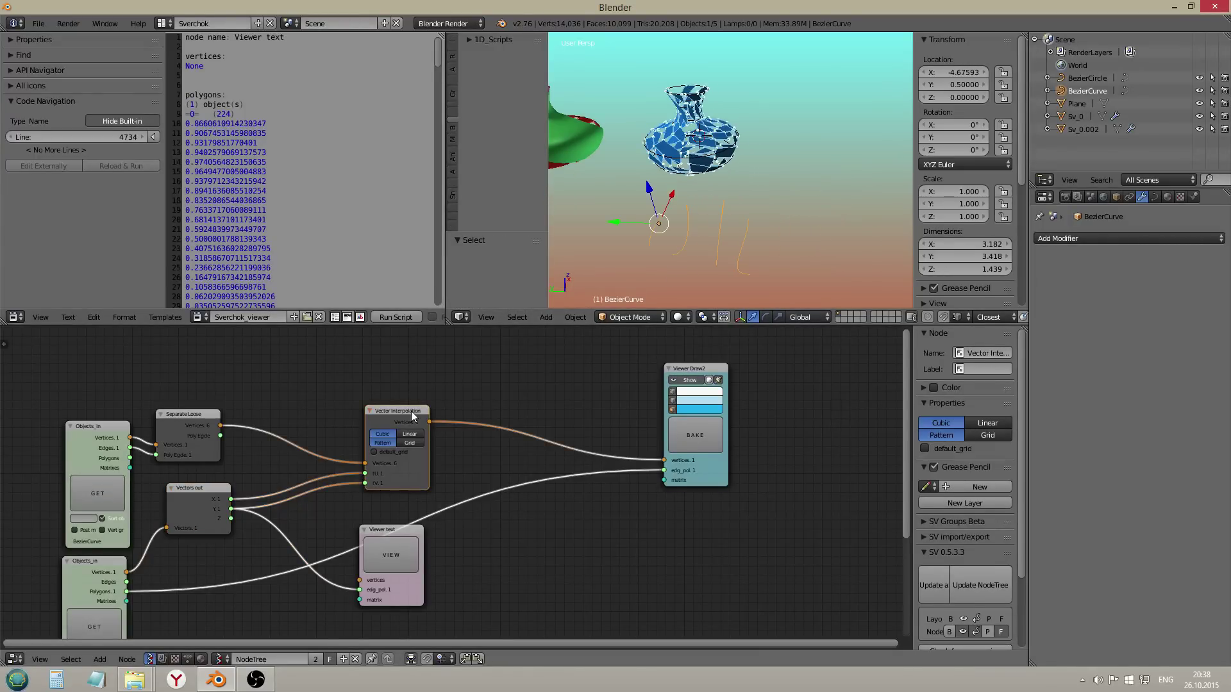
pyautogui.scroll(-2, 333, 391)
pyautogui.moveTo(180, 543); pyautogui.dragTo(207, 491, button='middle')
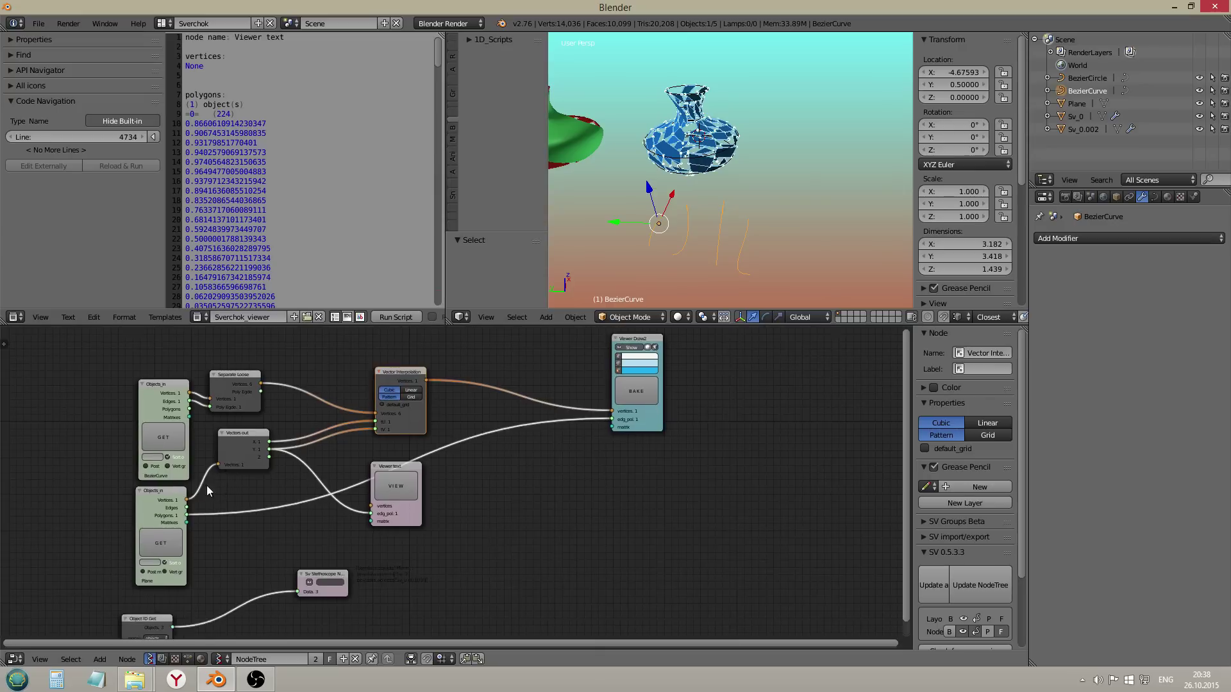
pyautogui.scroll(1, 207, 491)
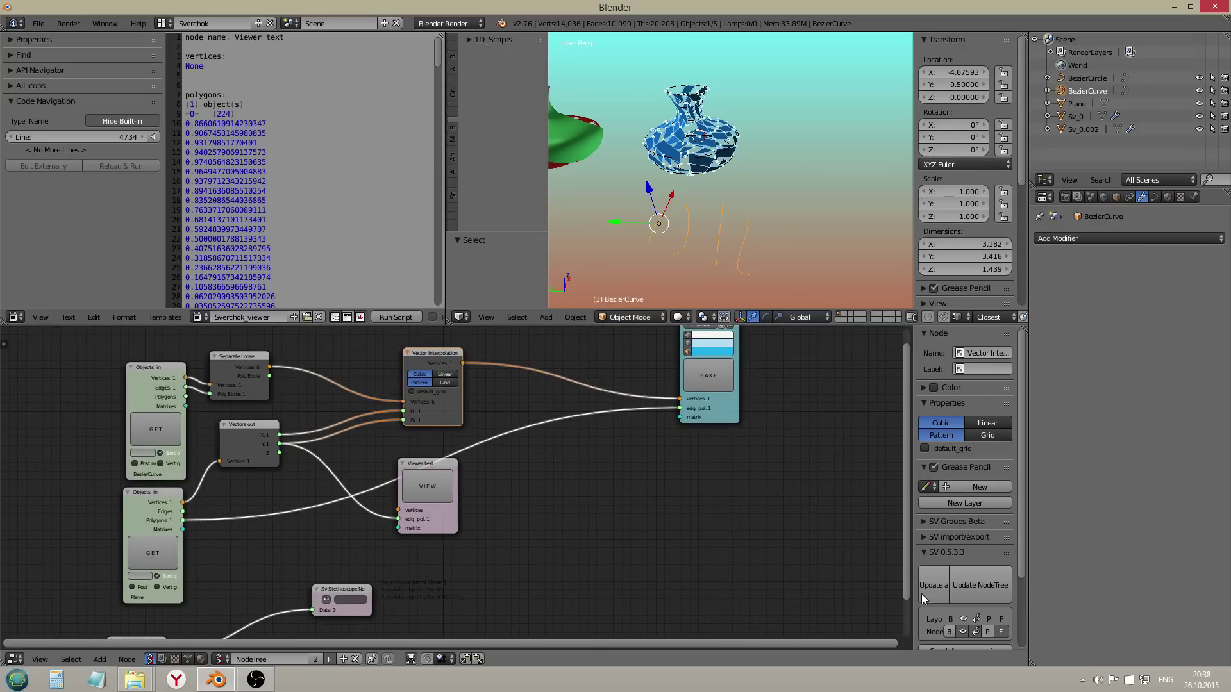
pyautogui.moveTo(460, 366); pyautogui.dragTo(478, 424, button='middle')
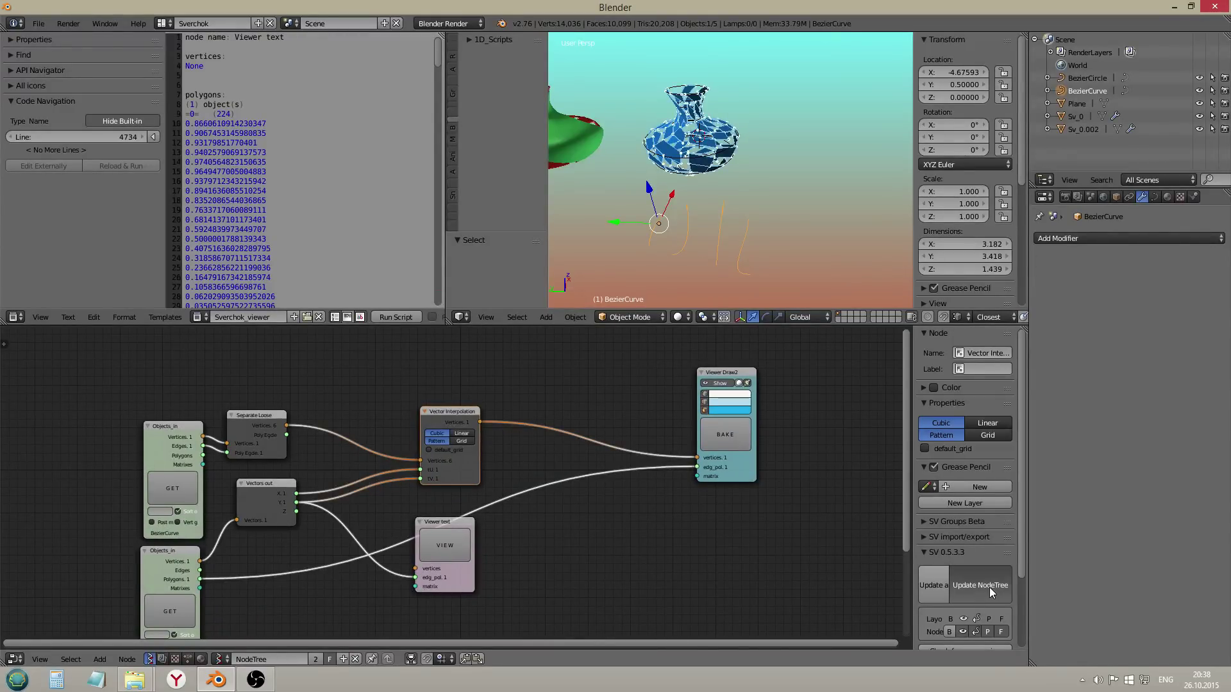
# Step: Reload BezierCurve in its Objects in node and nudge a curve point to refresh the interpolated surface
pyautogui.click(173, 490)
pyautogui.moveTo(768, 151); pyautogui.dragTo(760, 221, button='middle')
pyautogui.press('Tab')
pyautogui.press('g')
pyautogui.click(752, 230)
pyautogui.press('Tab')
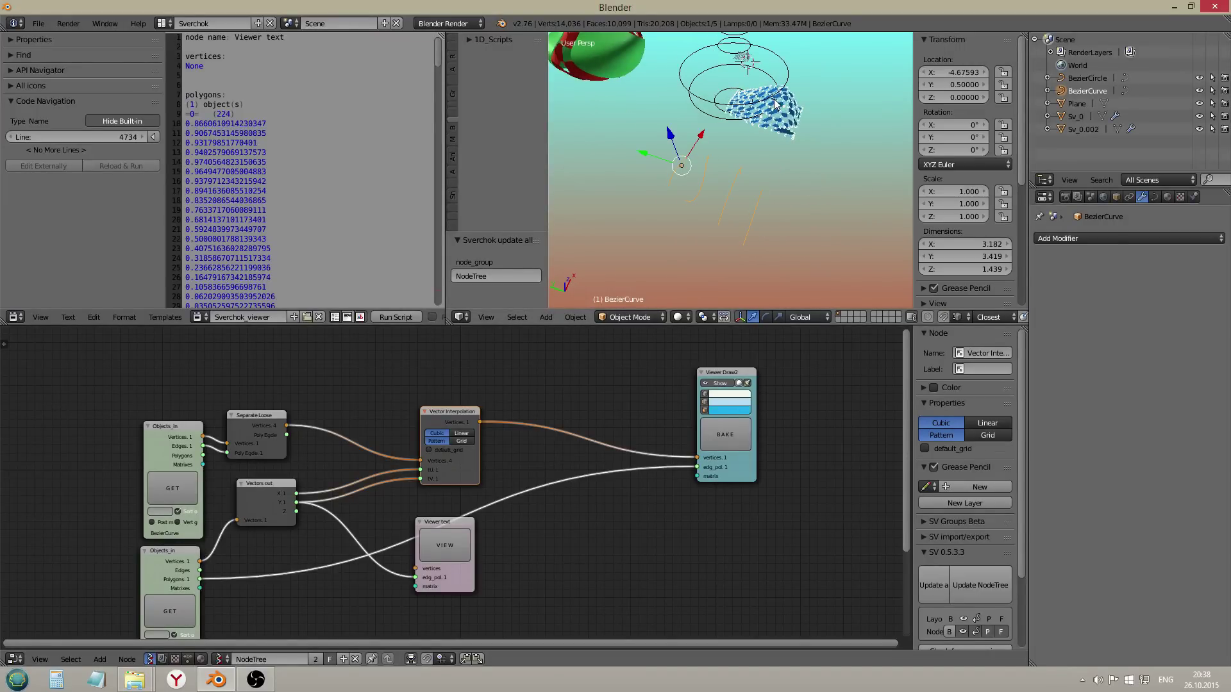
# Step: Examine the pattern surface interpolated across the new curves from several angles and compare it with the circles
pyautogui.scroll(8, 793, 120)
pyautogui.moveTo(793, 118); pyautogui.dragTo(723, 110, button='middle')
pyautogui.scroll(-6, 750, 132)
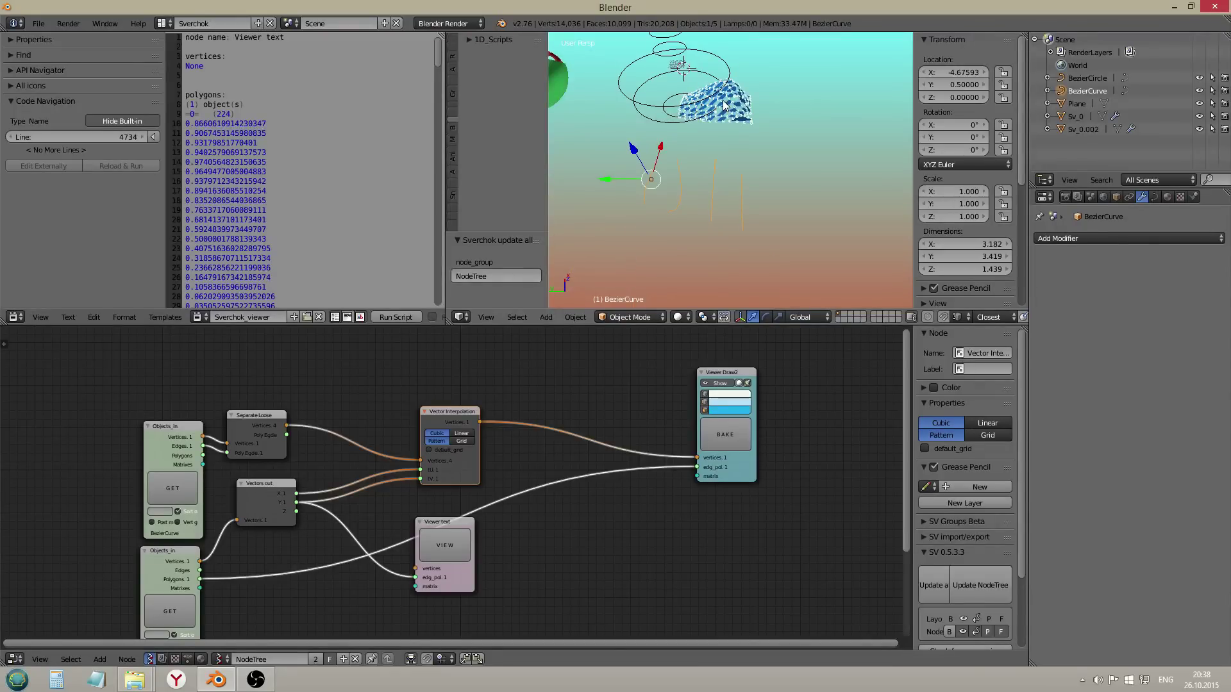
pyautogui.scroll(4, 722, 106)
pyautogui.scroll(-4, 721, 132)
pyautogui.moveTo(722, 132); pyautogui.dragTo(777, 172, button='middle')
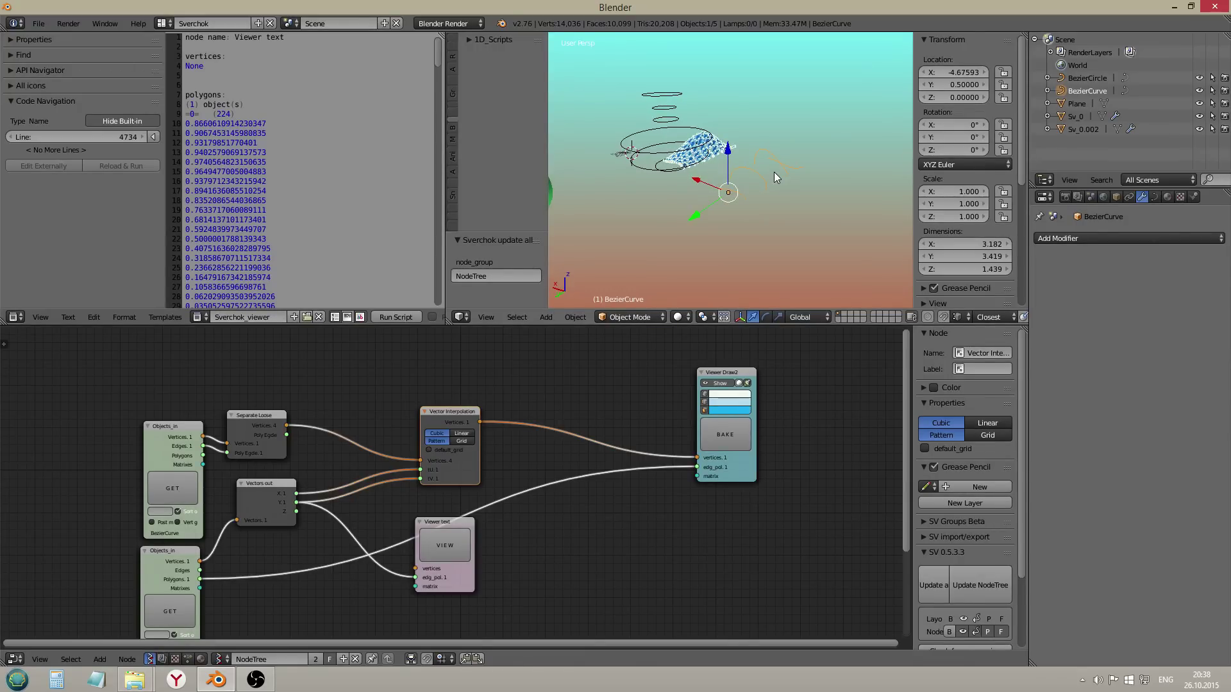
pyautogui.moveTo(780, 168); pyautogui.dragTo(687, 149, button='middle')
pyautogui.rightClick(686, 148)
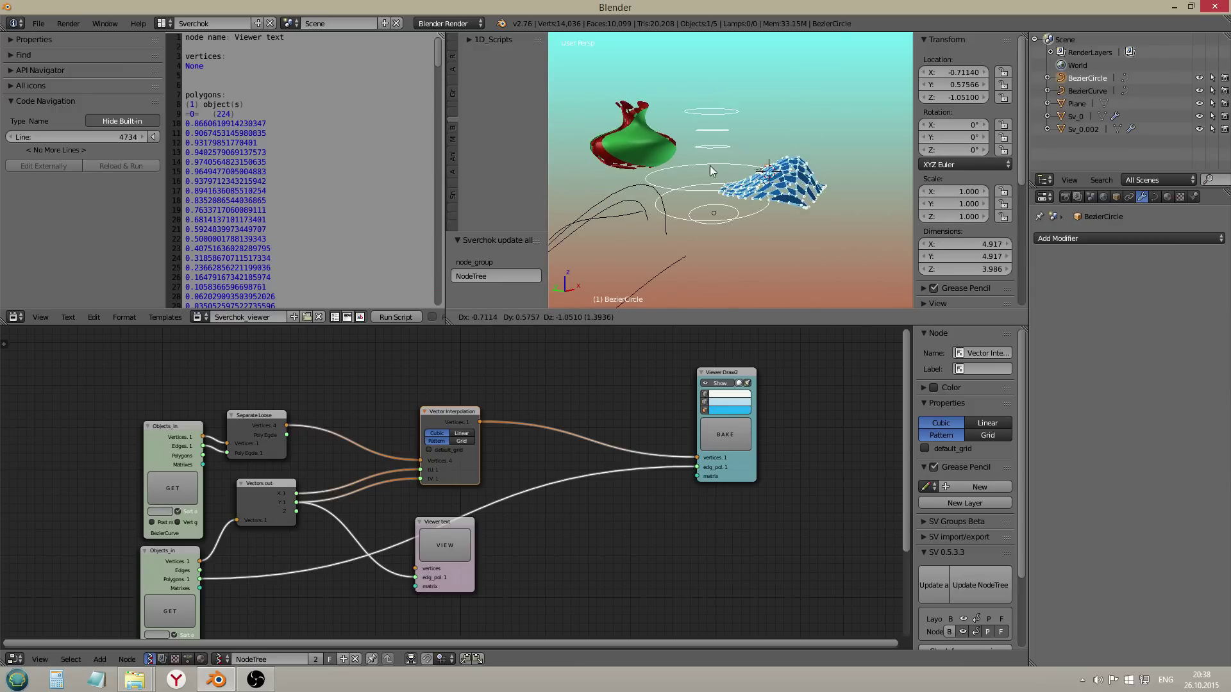
# Step: Browse the Modifier Change nodes available for addition to the Sverchok node tree
pyautogui.hotkey('shift', 'a')
pyautogui.moveTo(593, 471)
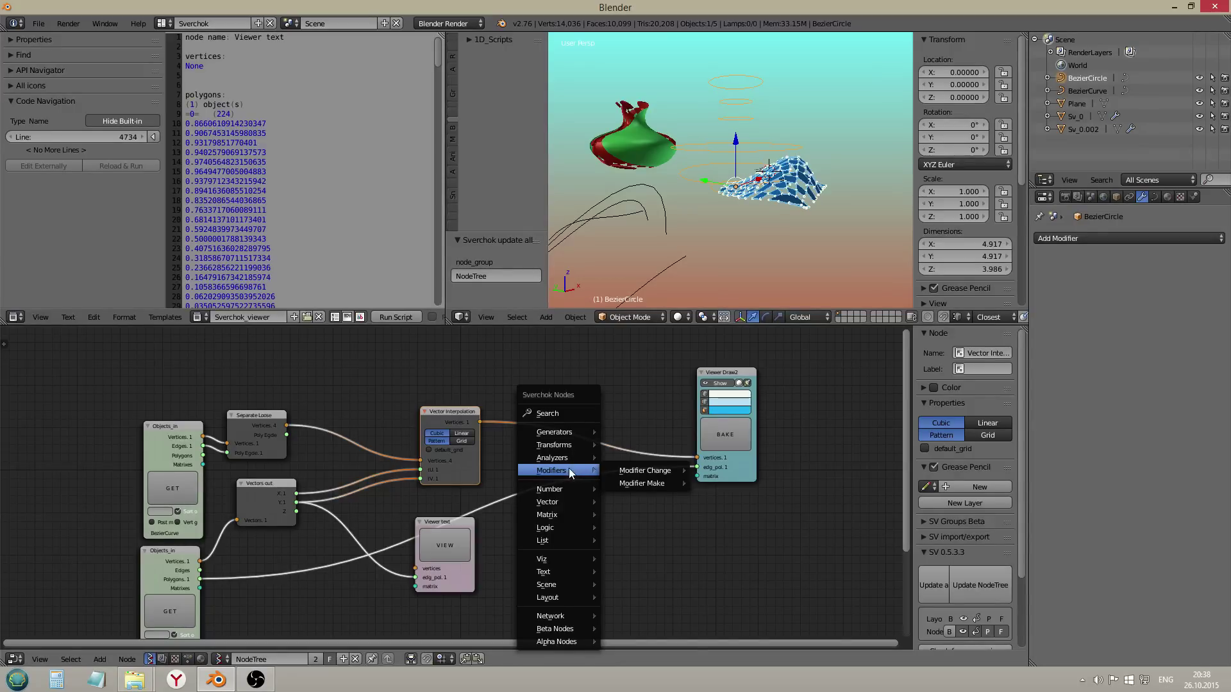
pyautogui.moveTo(640, 476)
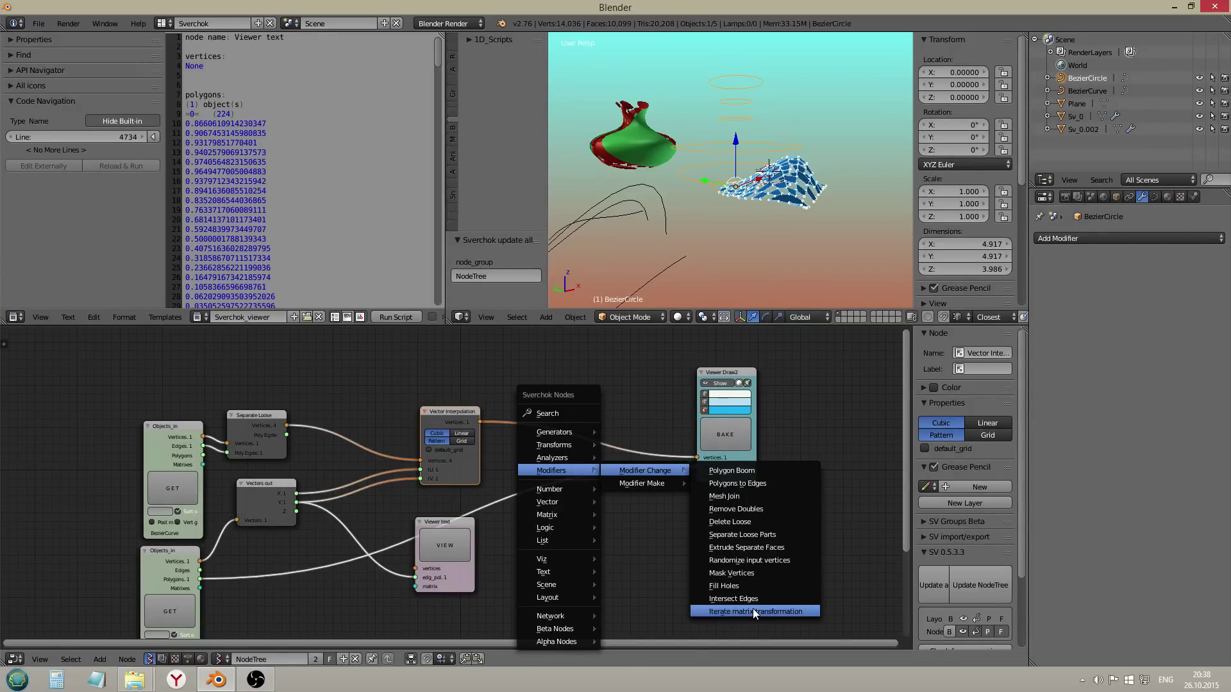